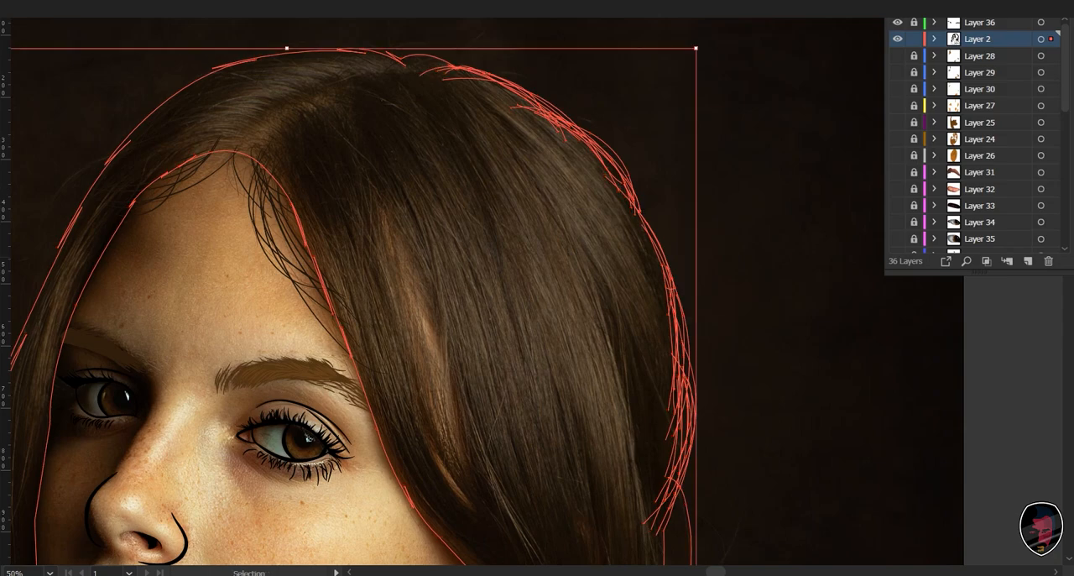
pyautogui.hotkey('ctrl', 'shift', 'a')
pyautogui.hotkey('ctrl', '0')
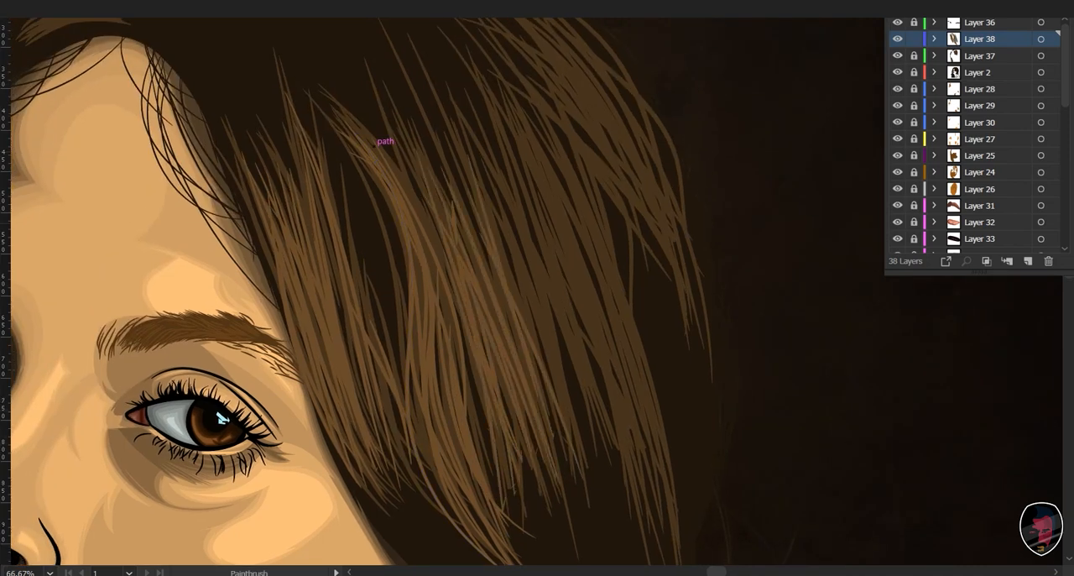
pyautogui.moveTo(221, 417); pyautogui.dragTo(130, 374)
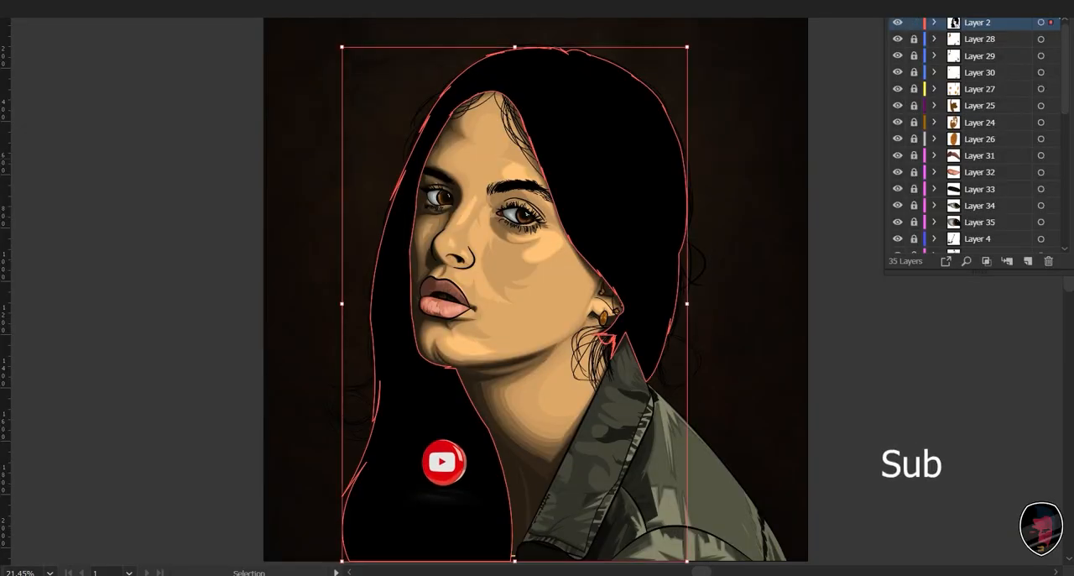
# - Remove the black fill from the hair shape and hide every layer between the line art on Layer 2 and the photo on Layer 1
pyautogui.press('/')
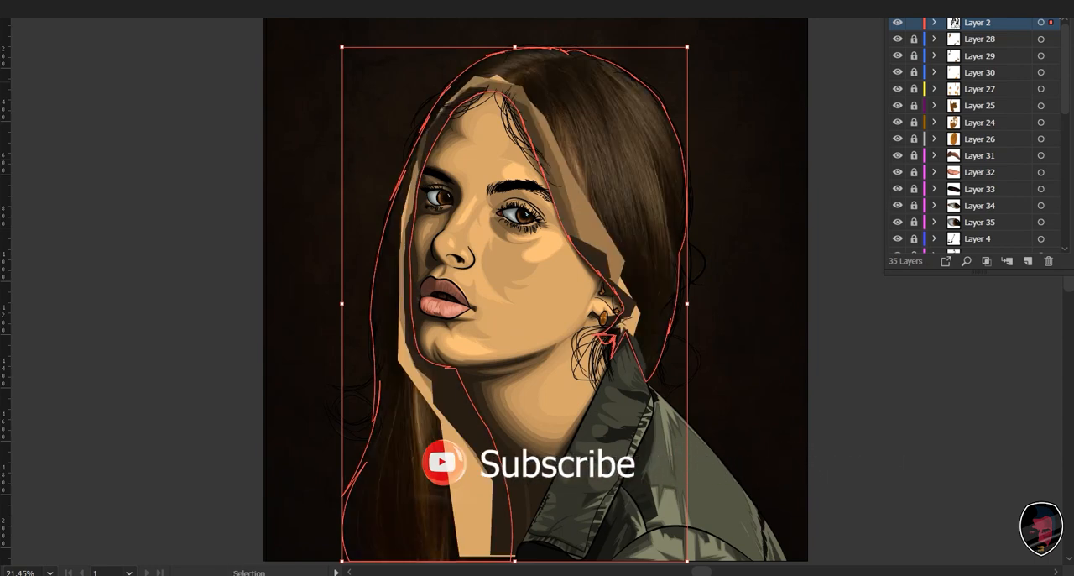
pyautogui.moveTo(897, 72); pyautogui.dragTo(897, 239)
pyautogui.scroll(-4, 973, 138)
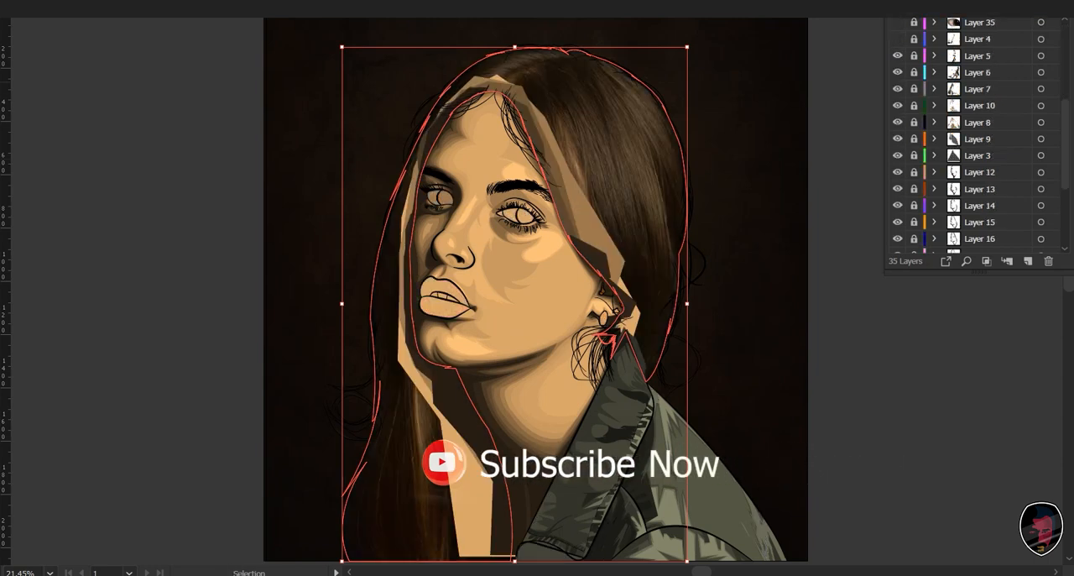
pyautogui.moveTo(897, 55); pyautogui.dragTo(897, 240)
pyautogui.scroll(-3, 897, 239)
pyautogui.moveTo(897, 112); pyautogui.dragTo(897, 179)
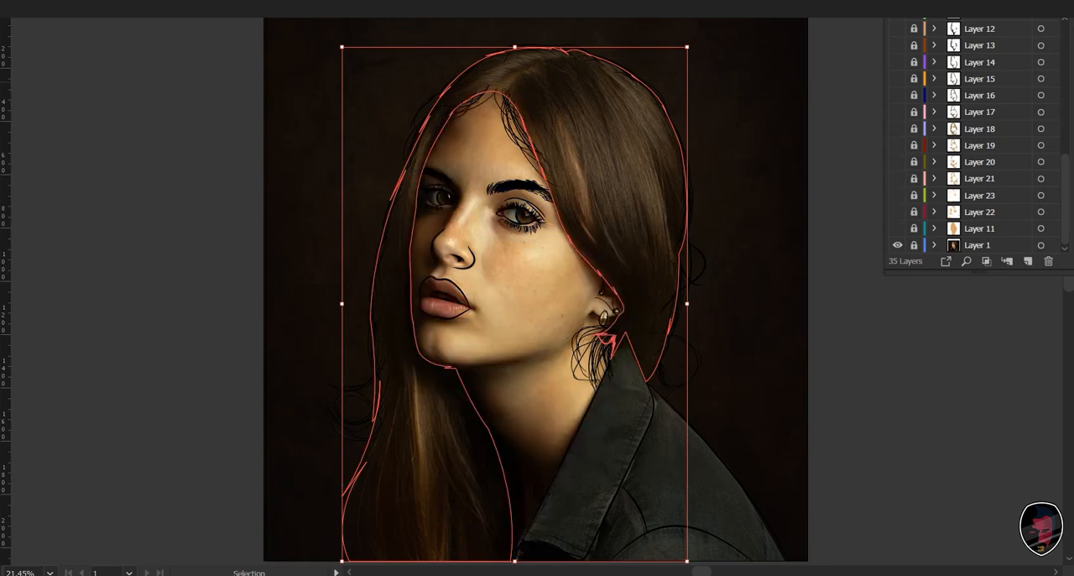
# - Remove the black fill from the right-hand eyebrow shape to expose the photo's eyebrow underneath
pyautogui.hotkey('ctrl', 'shift', 'a')
pyautogui.press('a')
pyautogui.click(539, 184)
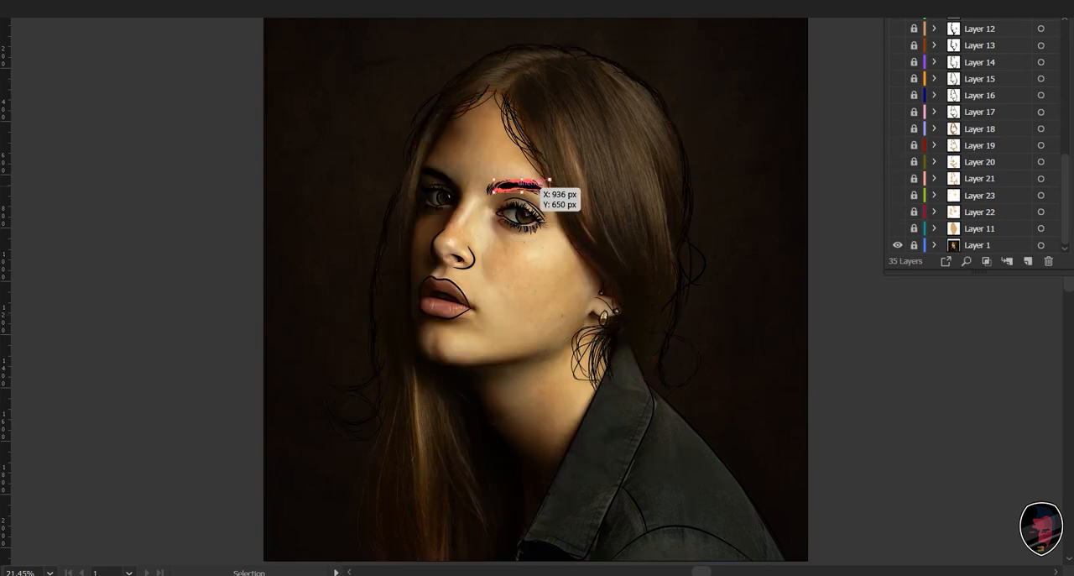
pyautogui.hotkey('ctrl', '+')
pyautogui.hotkey('ctrl', '+')
pyautogui.hotkey('ctrl', '+')
pyautogui.hotkey('ctrl', '+')
pyautogui.hotkey('ctrl', '+')
pyautogui.hotkey('ctrl', '+')
pyautogui.hotkey('ctrl', '+')
pyautogui.hotkey('ctrl', '3')
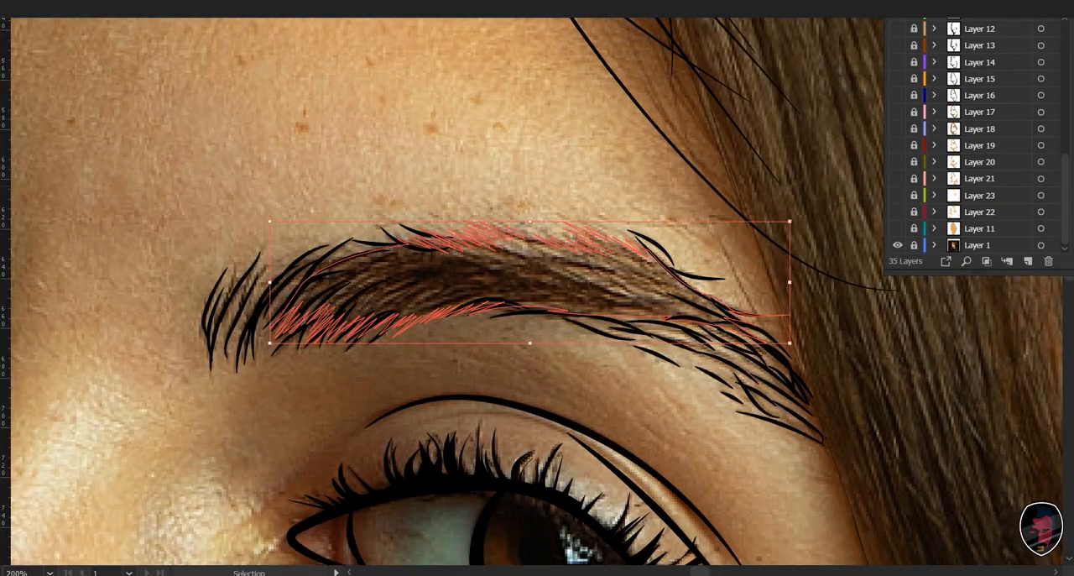
pyautogui.moveTo(537, 386); pyautogui.dragTo(518, 298)
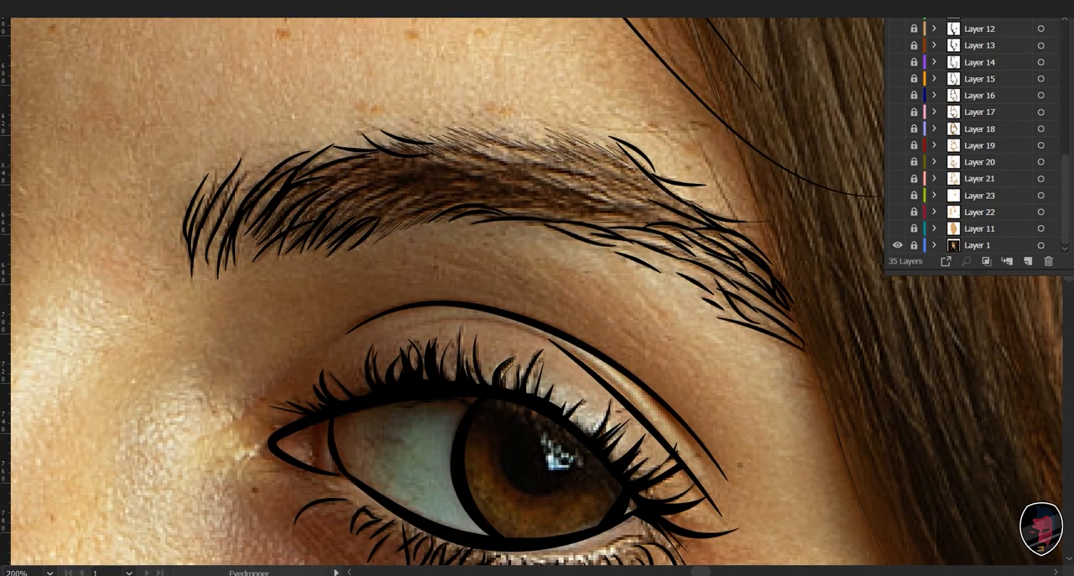
# - Fill the right-hand eyebrow shape with a dark brown sampled from the photo's eyebrow hair using the Eyedropper
pyautogui.click(483, 144)
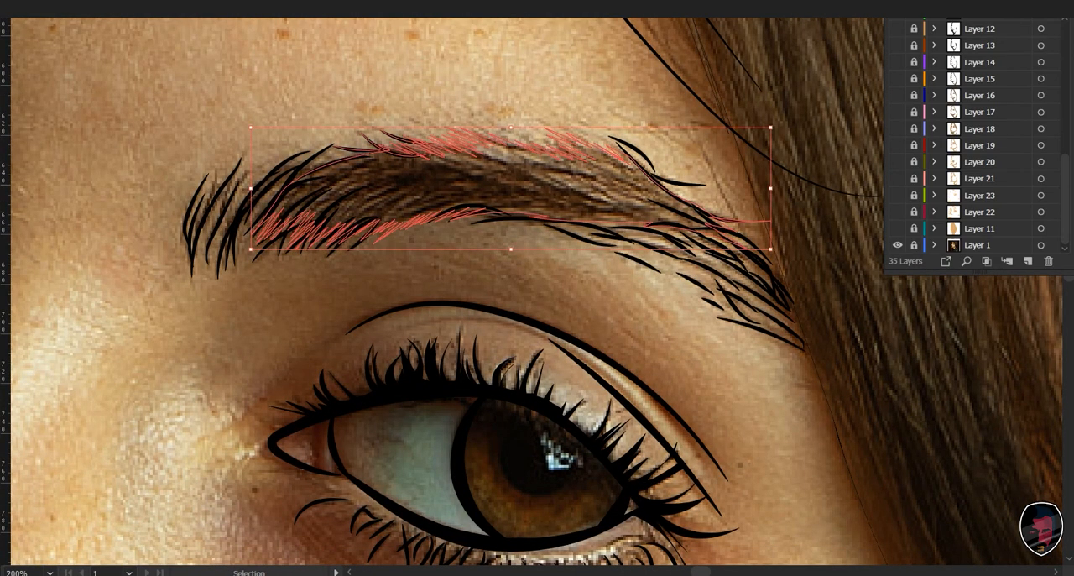
pyautogui.press('i')
pyautogui.click(412, 178)
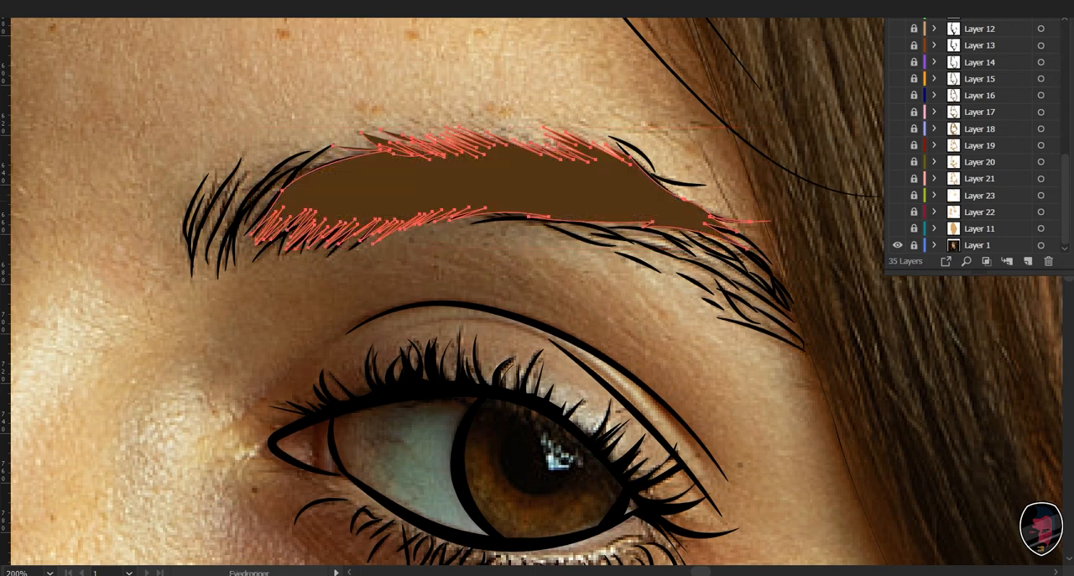
pyautogui.press('v')
pyautogui.moveTo(163, 219); pyautogui.dragTo(293, 116)
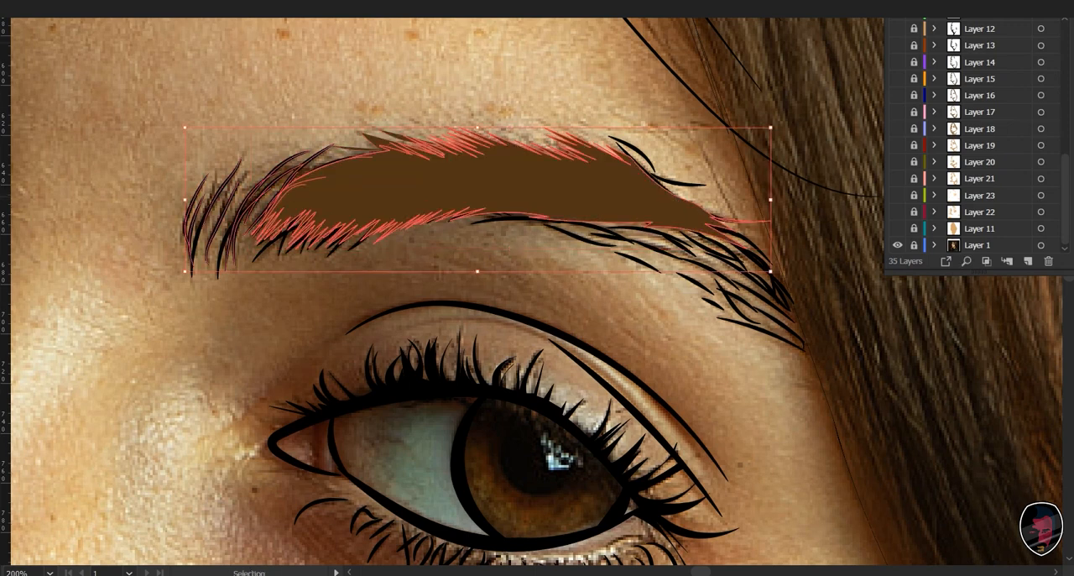
pyautogui.click(342, 258)
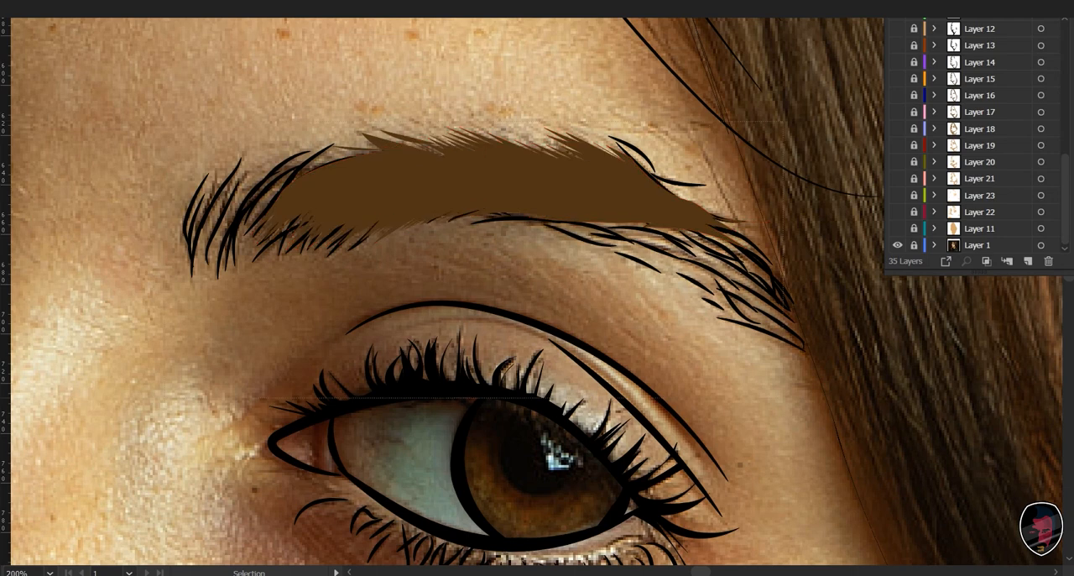
pyautogui.hotkey('ctrl', 'a')
pyautogui.hotkey('ctrl', 'd')
pyautogui.moveTo(168, 141); pyautogui.dragTo(642, 392)
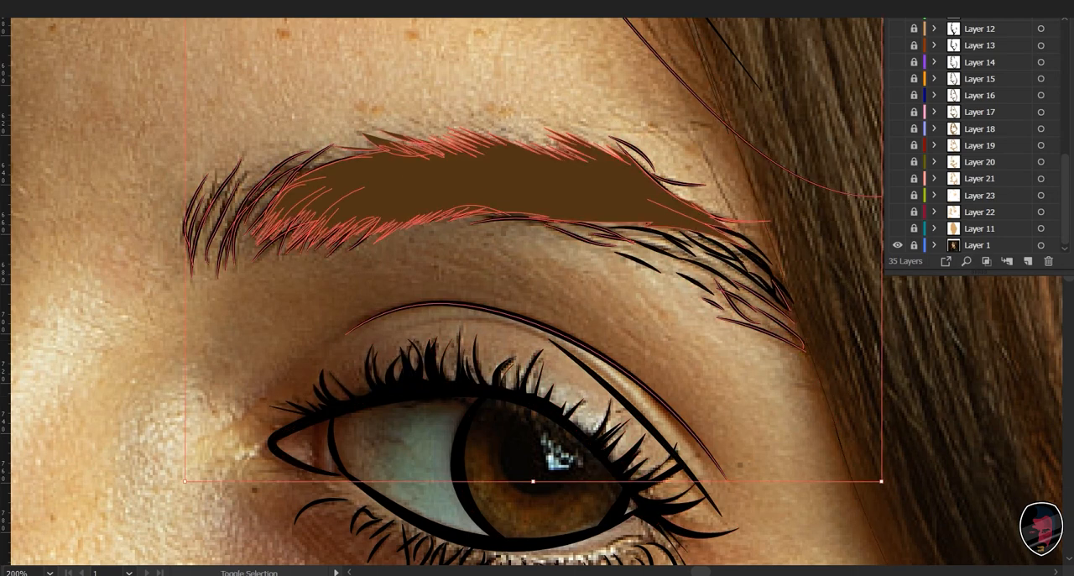
pyautogui.hotkey('ctrl', 'shift', 'a')
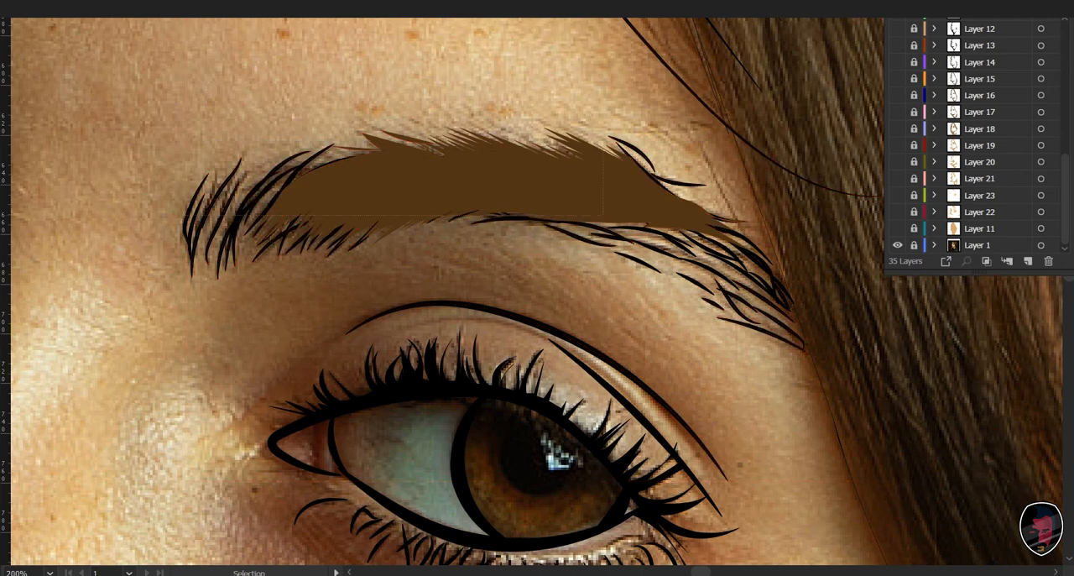
# - Recolour the loose black hair strokes around the right-hand eyebrow with the same brown as the eyebrow shape, applied as stroke only
pyautogui.moveTo(168, 138); pyautogui.dragTo(815, 283)
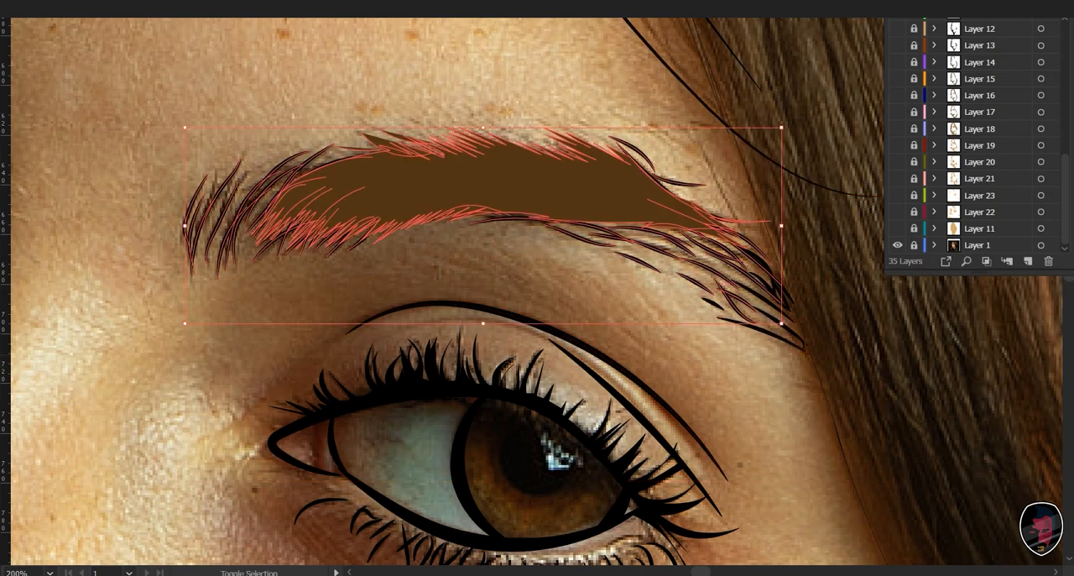
pyautogui.keyDown('shift'); pyautogui.click(787, 342); pyautogui.keyUp('shift')
pyautogui.keyDown('shift'); pyautogui.click(714, 304); pyautogui.keyUp('shift')
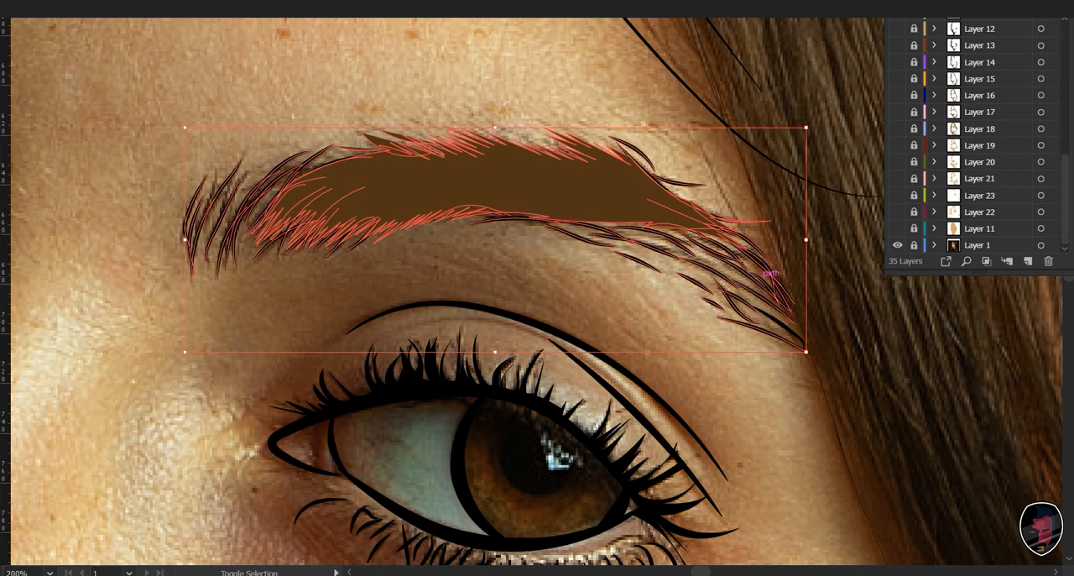
pyautogui.keyDown('shift'); pyautogui.click(769, 316); pyautogui.keyUp('shift')
pyautogui.keyDown('shift'); pyautogui.click(757, 263); pyautogui.keyUp('shift')
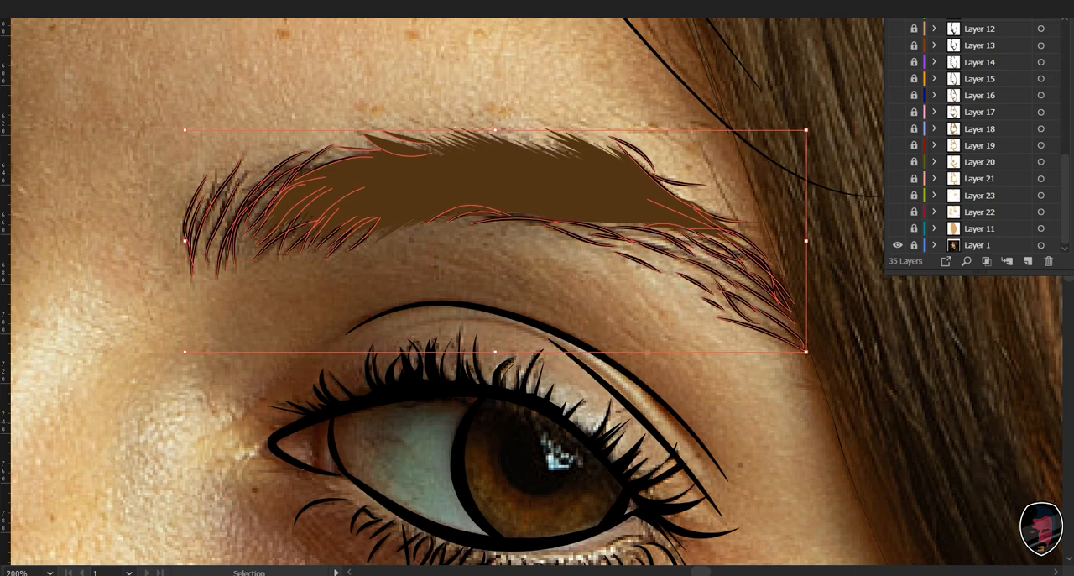
pyautogui.press('i')
pyautogui.click(604, 189)
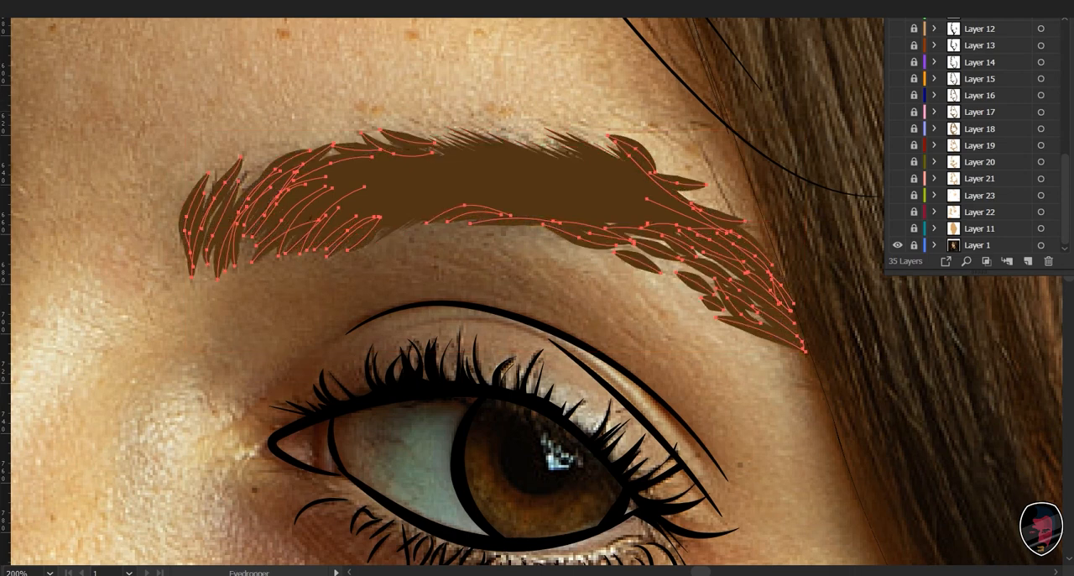
pyautogui.hotkey('ctrl', 'z')
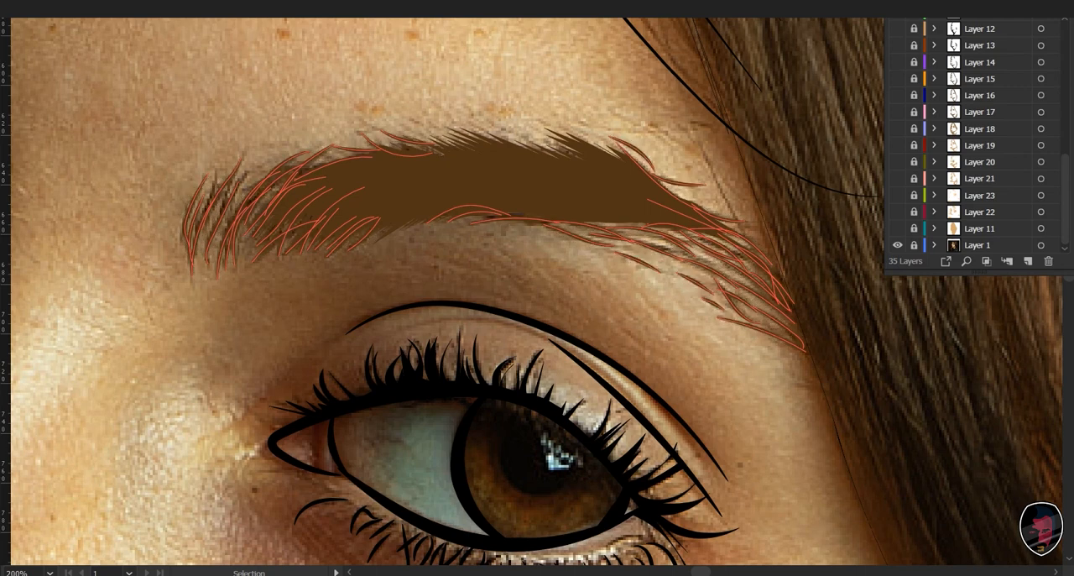
pyautogui.click(537, 273)
pyautogui.moveTo(537, 273); pyautogui.dragTo(512, 285)
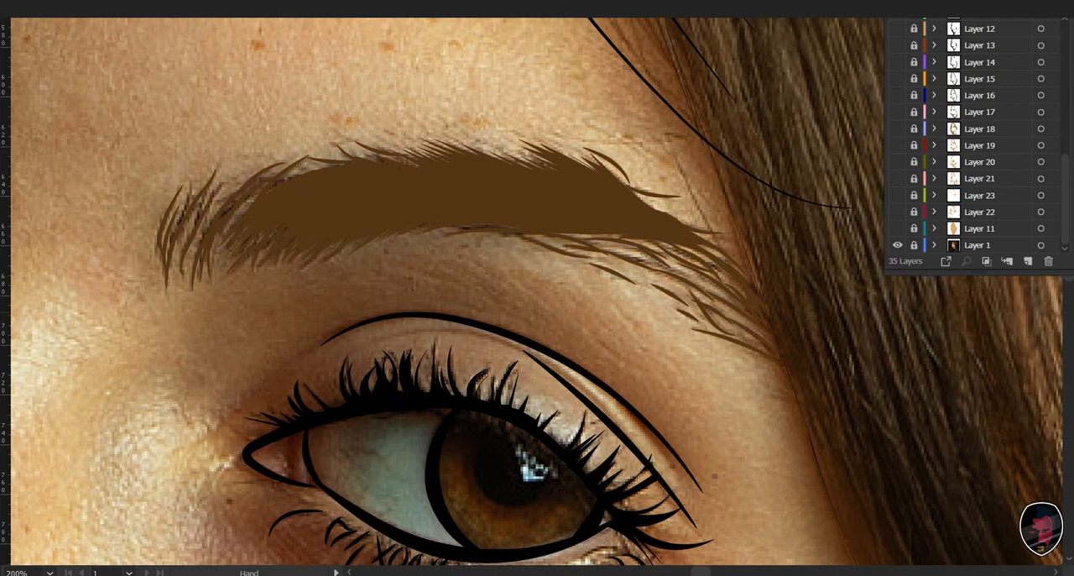
pyautogui.click(504, 195)
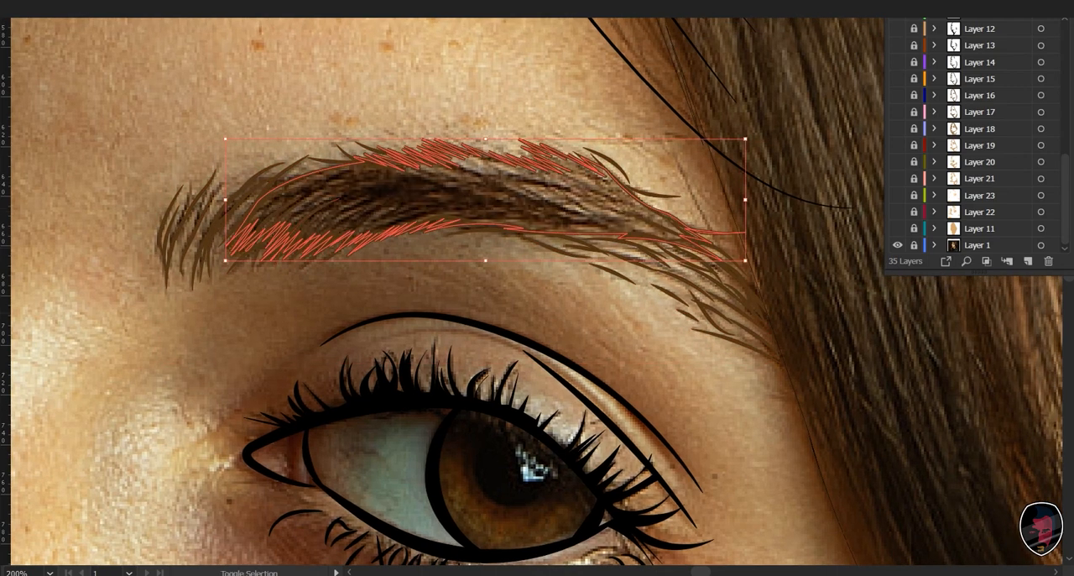
pyautogui.click(378, 289)
pyautogui.moveTo(420, 311); pyautogui.dragTo(417, 262)
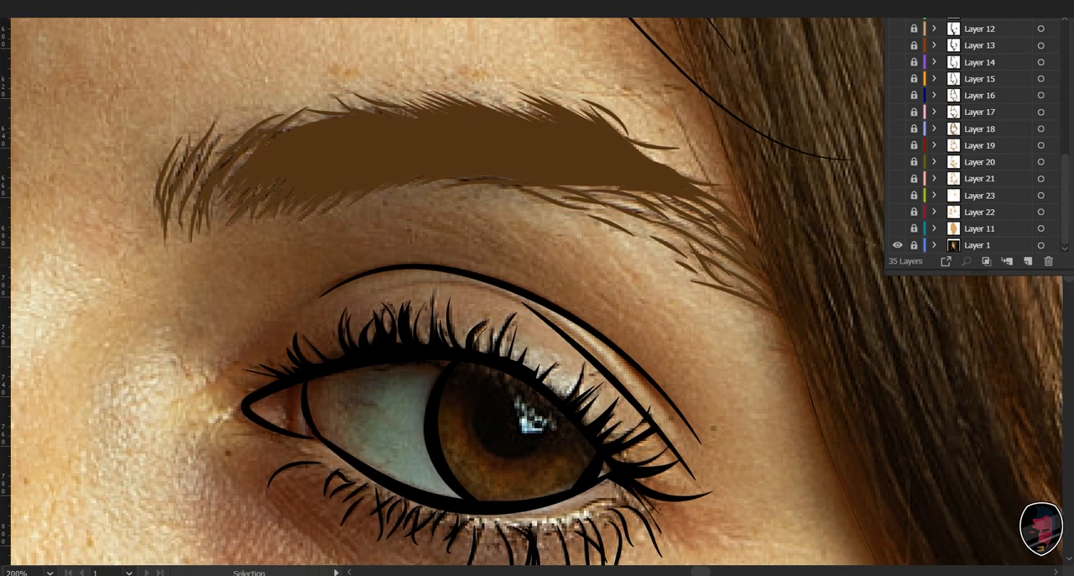
# - Create a new layer above Layer 2 for painting the eyebrow hair details
pyautogui.scroll(7, 977, 168)
pyautogui.click(1028, 261)
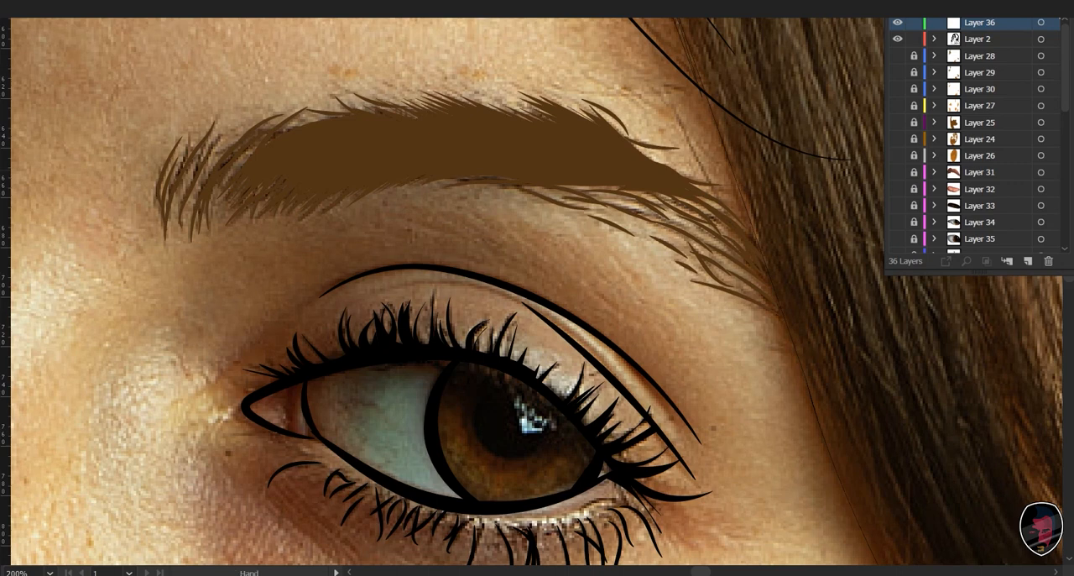
pyautogui.moveTo(470, 294); pyautogui.dragTo(447, 289)
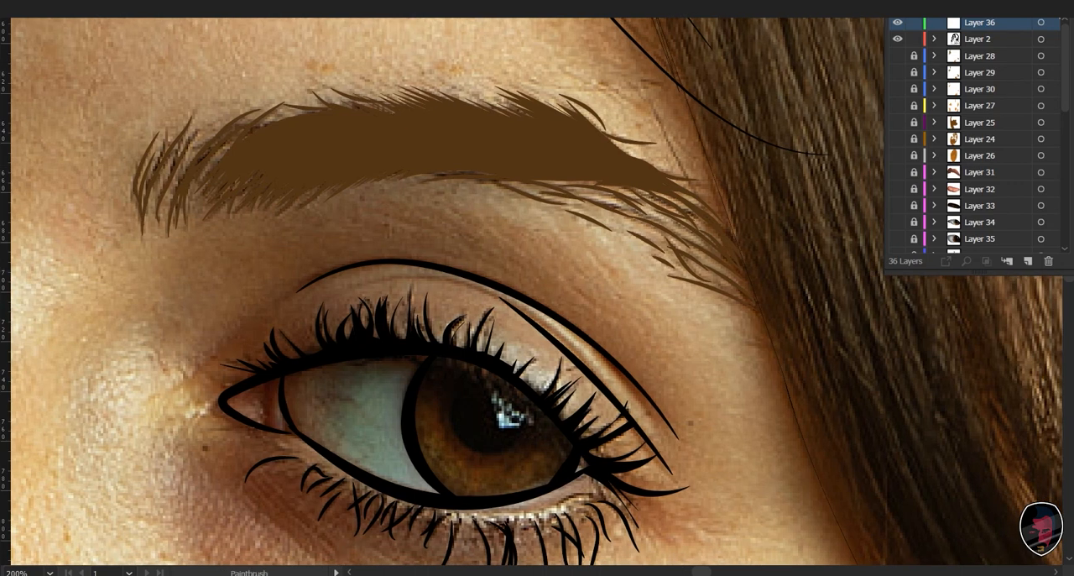
# - Try painting a curved hair stroke at the eyebrow's inner end and recolouring it to brown H 30, S 74.07, B 42
pyautogui.moveTo(198, 241); pyautogui.dragTo(229, 202)
pyautogui.click(209, 217)
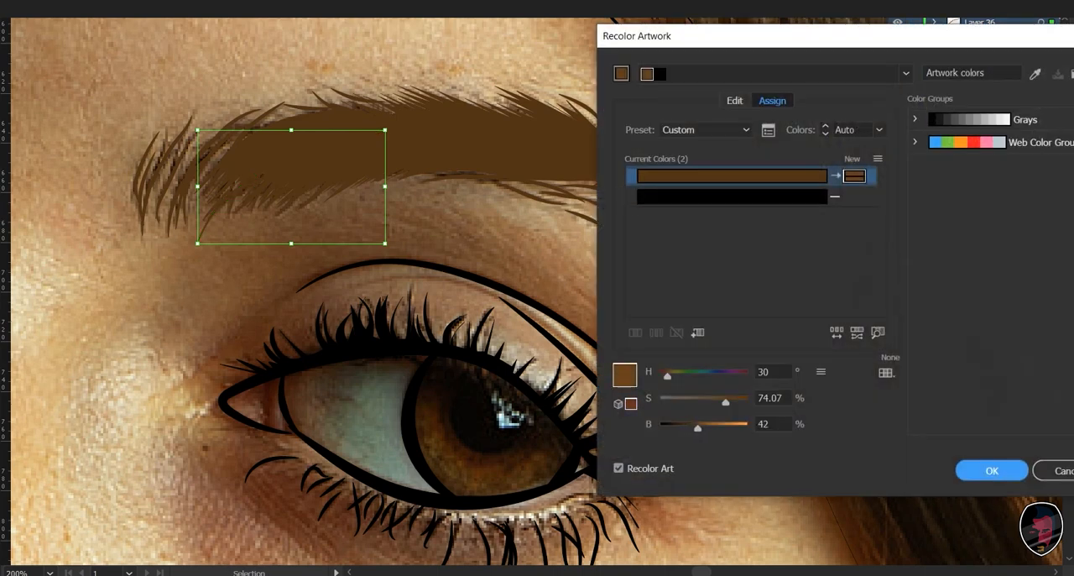
pyautogui.press('Return')
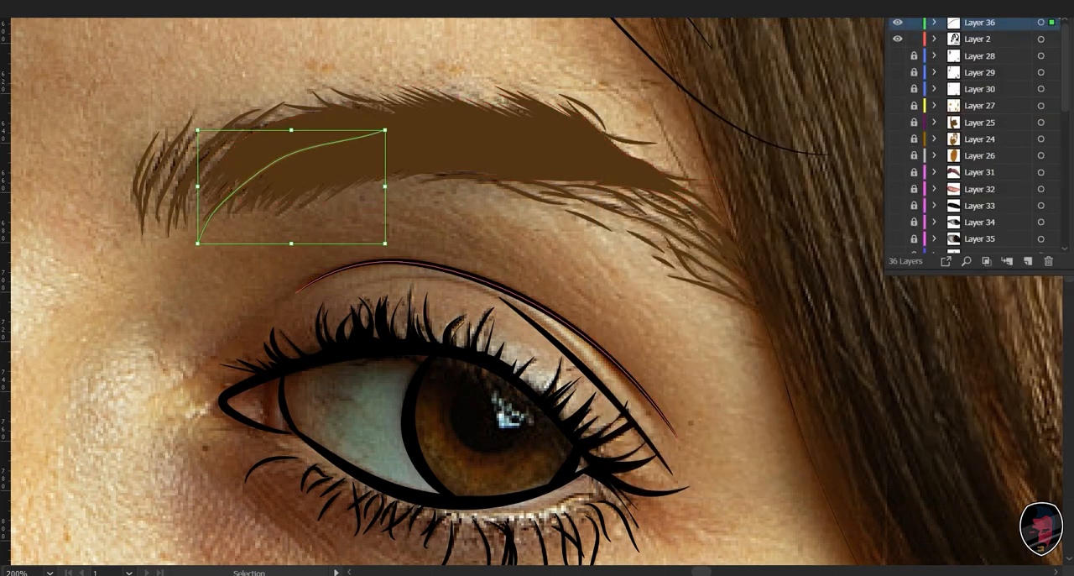
pyautogui.hotkey('ctrl', 'shift', 'a')
pyautogui.press('b')
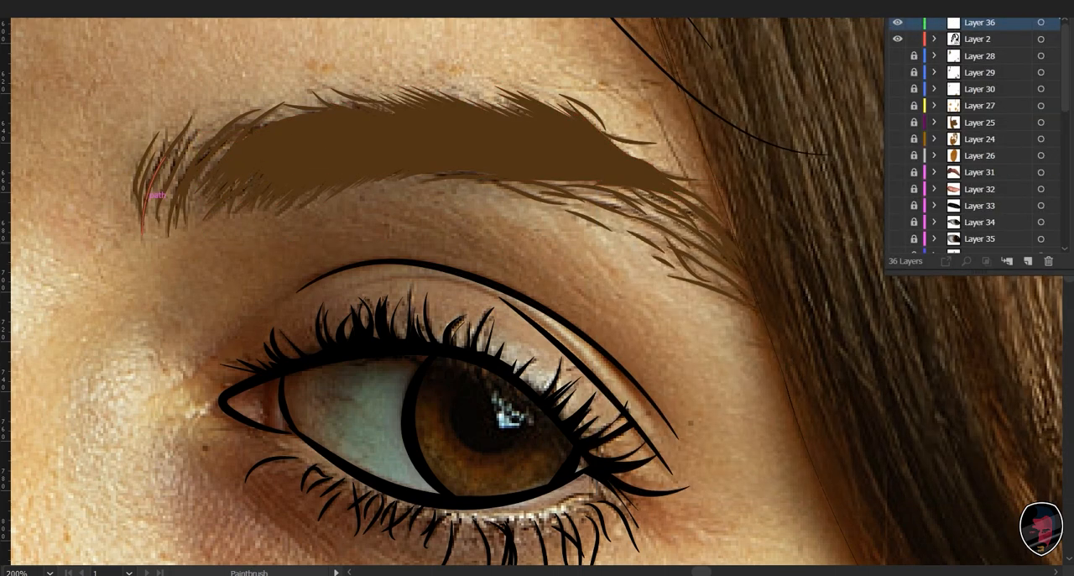
# - Swap the fill and stroke of the brown eyebrow shape on Layer 2, leaving it as an unfilled brown outline
pyautogui.press('space')
pyautogui.moveTo(153, 191); pyautogui.dragTo(158, 233)
pyautogui.press('v')
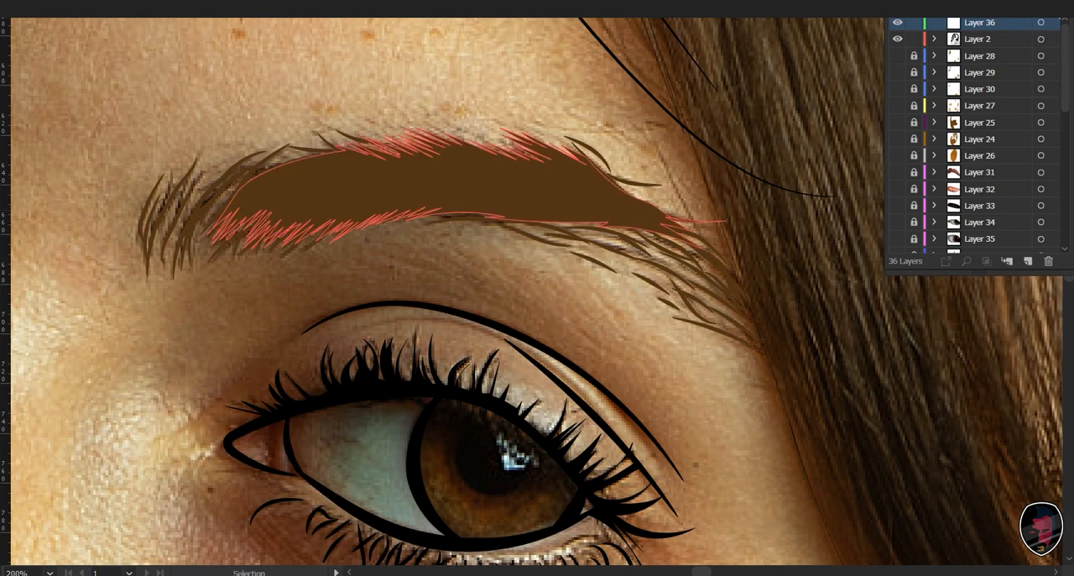
pyautogui.click(353, 192)
pyautogui.hotkey('shift', 'v')
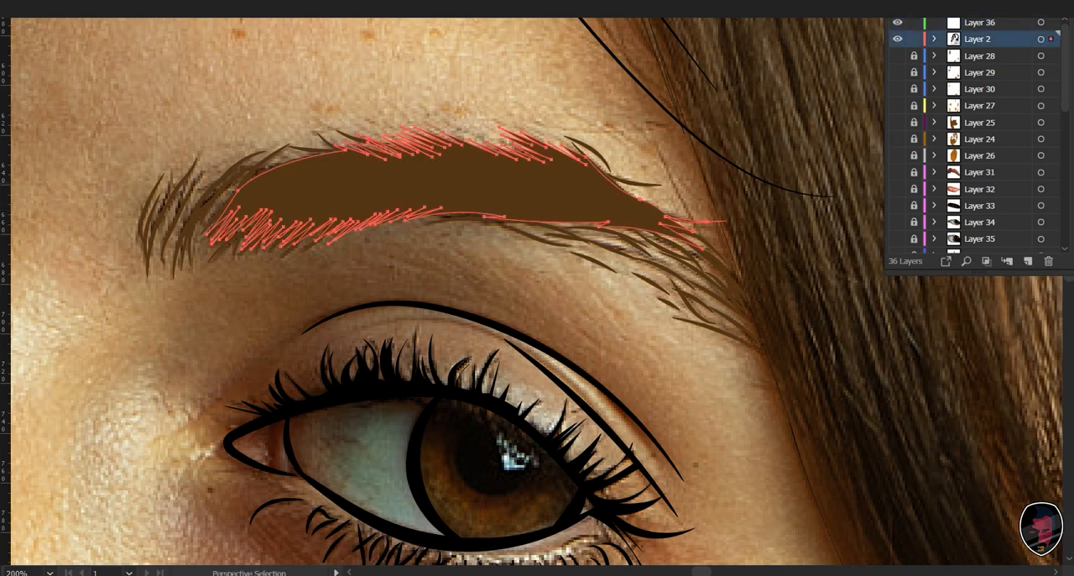
pyautogui.hotkey('shift', 'x')
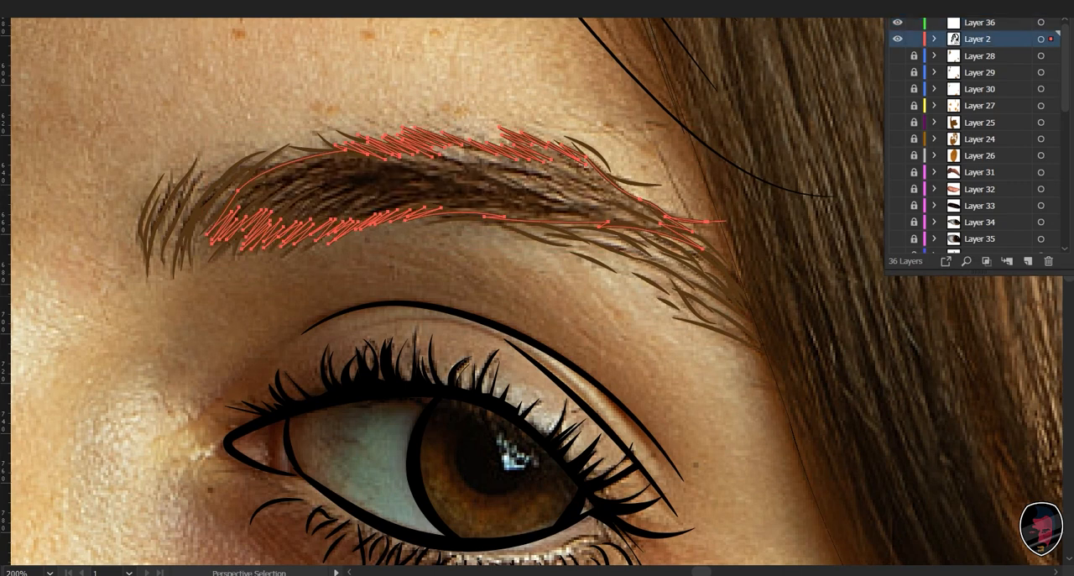
pyautogui.hotkey('ctrl', 'shift', 'a')
# - Paint a curved hair stroke on Layer 36 from the eyebrow's lower edge near its inner end up into the dark hairs
pyautogui.click(980, 22)
pyautogui.press('v')
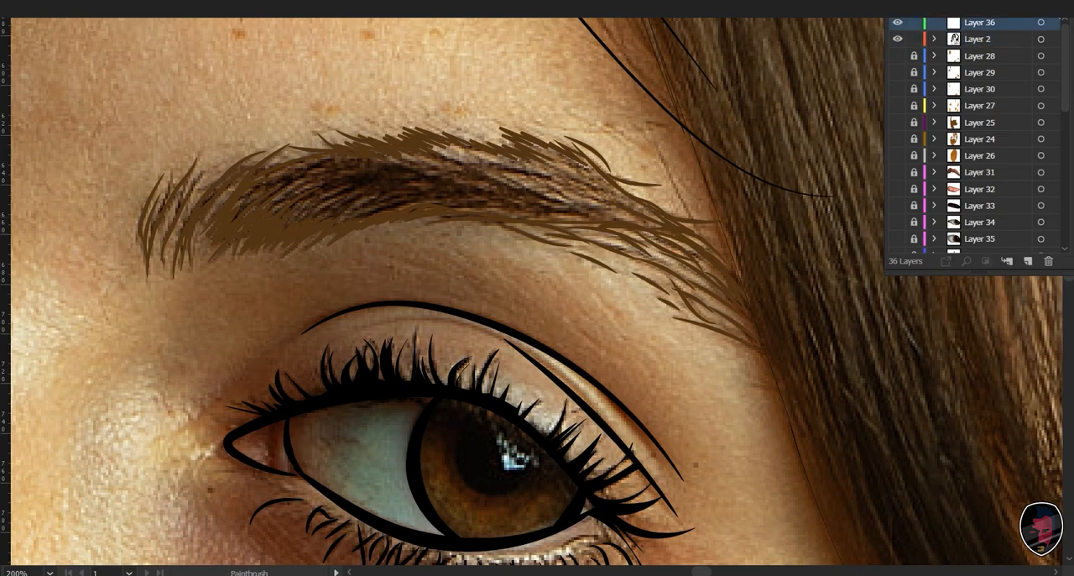
pyautogui.moveTo(465, 219)
pyautogui.mouseDown()
pyautogui.moveTo(481, 259)
pyautogui.moveTo(949, 228)
pyautogui.moveTo(698, 213)
pyautogui.mouseUp()
pyautogui.hotkey('ctrl', '=')
pyautogui.hotkey('ctrl', '=')
pyautogui.press('b')
pyautogui.moveTo(419, 244); pyautogui.dragTo(403, 275)
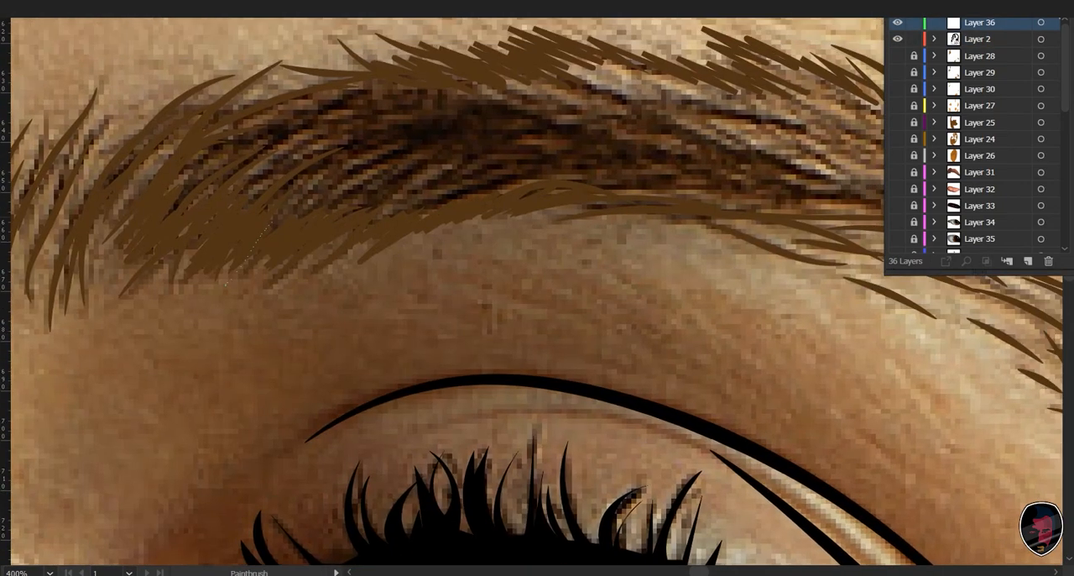
pyautogui.moveTo(226, 287); pyautogui.dragTo(396, 131)
# - Thin the new hair stroke at the eyebrow's inner end and recolour it to brown H 30, S 74.07, B 39
pyautogui.click(362, 143)
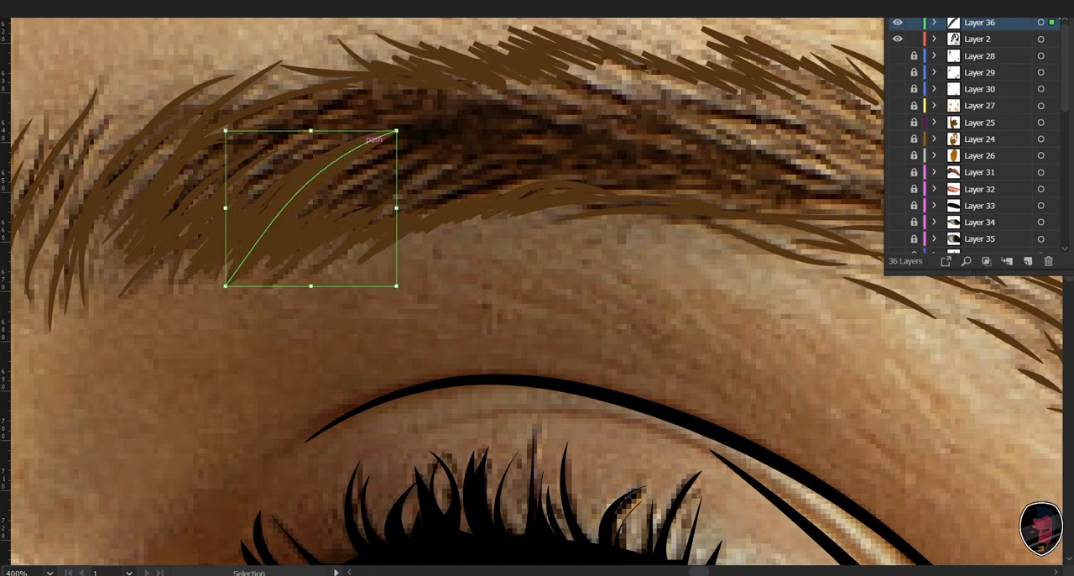
pyautogui.press('Down')
pyautogui.press('Down')
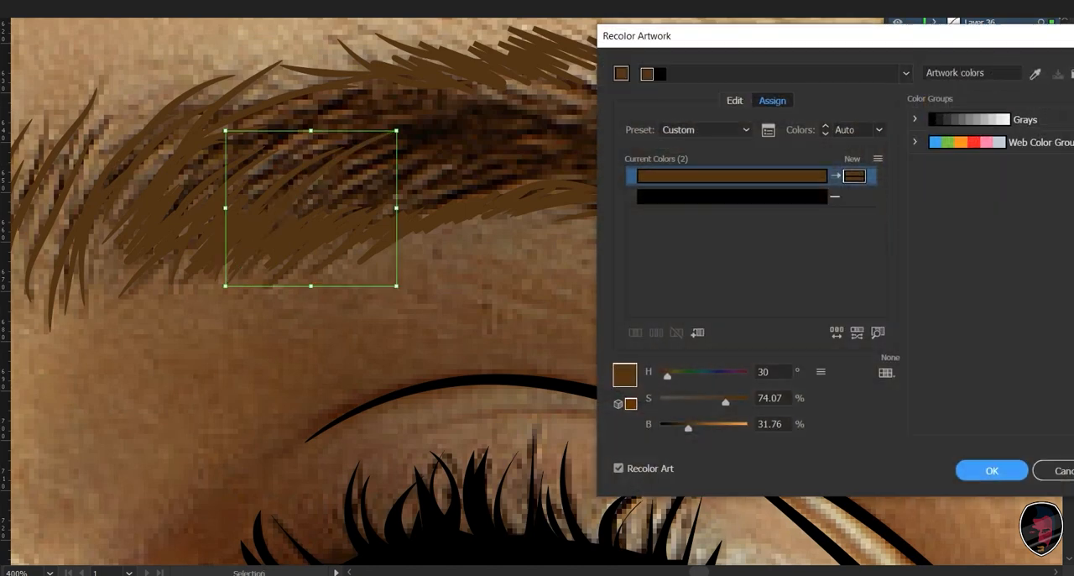
pyautogui.moveTo(690, 424); pyautogui.dragTo(698, 424)
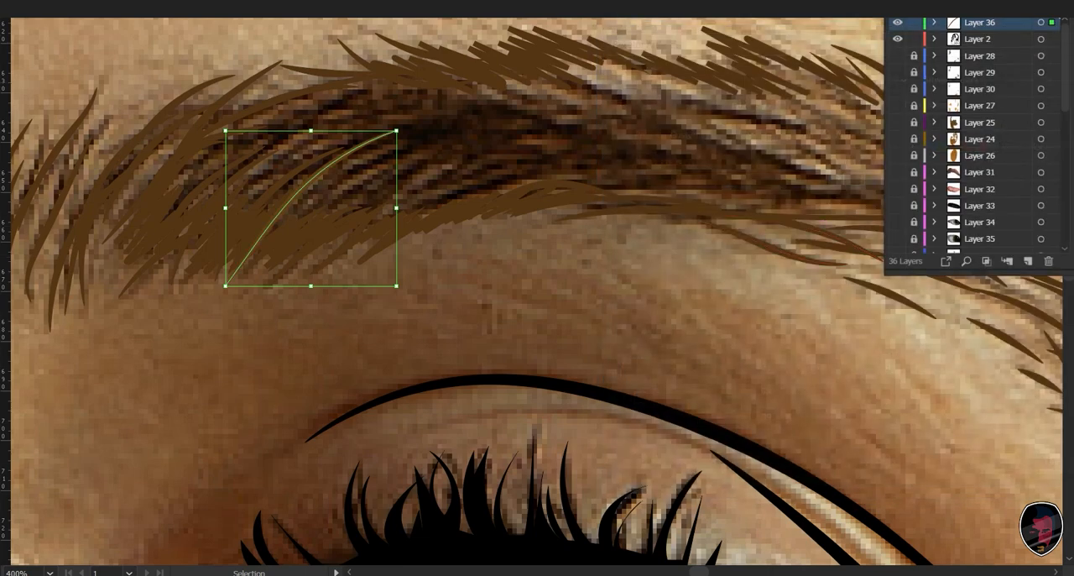
# - Paint curved lighter hair strokes on Layer 36, sweeping up from the inner third of the lit eyebrow towards its middle
pyautogui.press('b')
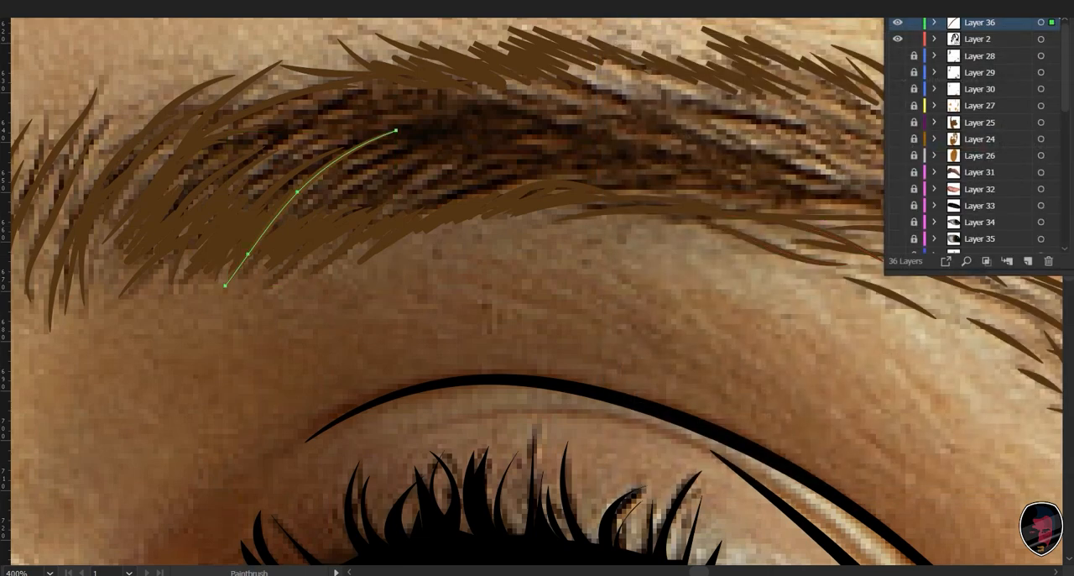
pyautogui.moveTo(235, 193); pyautogui.dragTo(353, 117)
pyautogui.moveTo(250, 219); pyautogui.dragTo(380, 124)
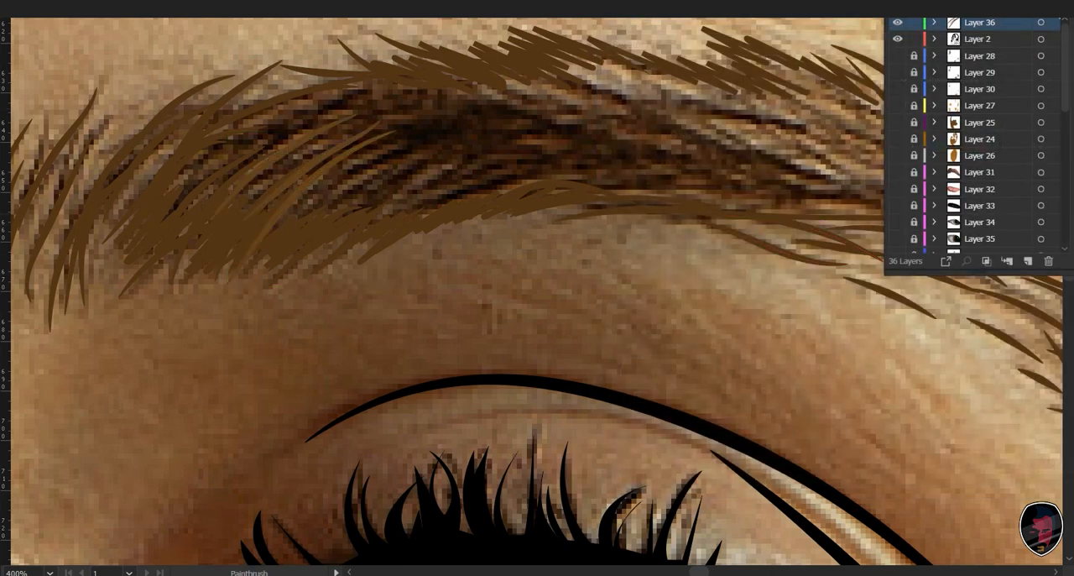
pyautogui.moveTo(173, 210); pyautogui.dragTo(313, 110)
pyautogui.moveTo(208, 192); pyautogui.dragTo(321, 117)
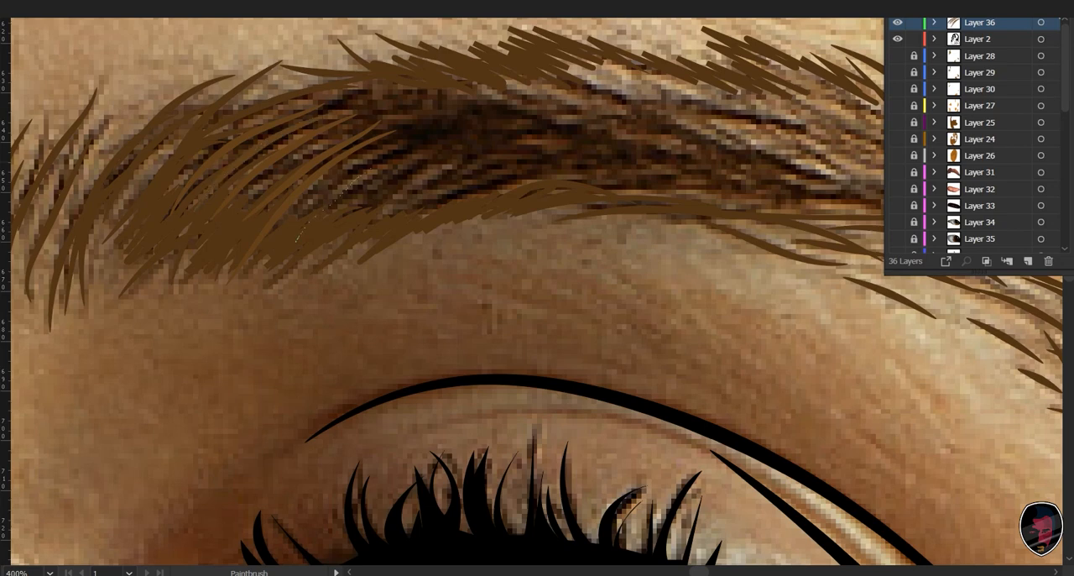
pyautogui.moveTo(319, 214); pyautogui.dragTo(453, 140)
pyautogui.moveTo(315, 244); pyautogui.dragTo(492, 142)
pyautogui.moveTo(415, 191); pyautogui.dragTo(518, 142)
pyautogui.press('v')
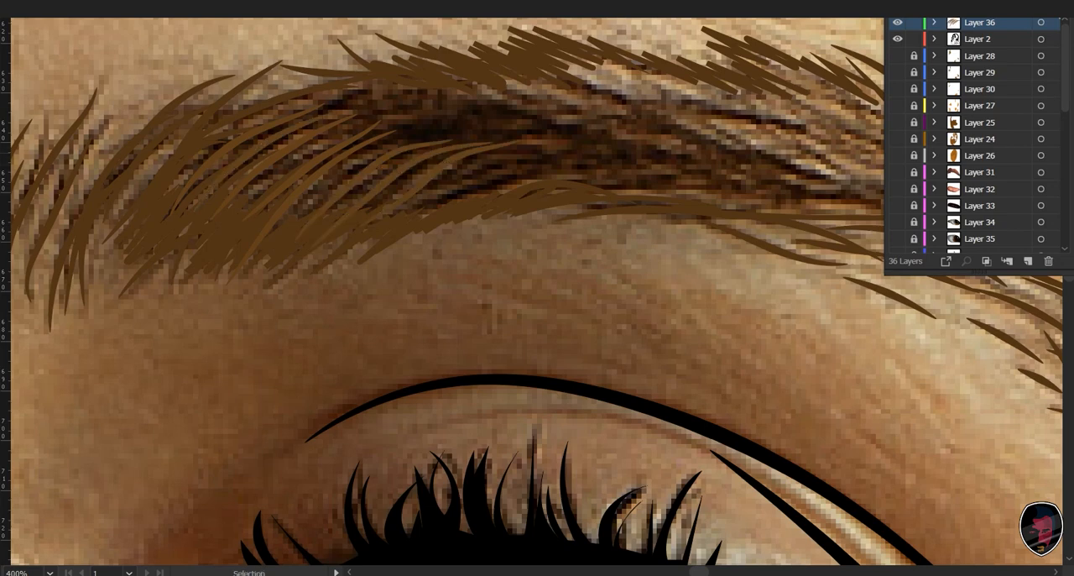
# - Paint longer curved hair strokes from the upper edge of the lit eyebrow down across its dark middle
pyautogui.press('b')
pyautogui.press('Return')
pyautogui.moveTo(549, 177); pyautogui.dragTo(657, 177)
pyautogui.click(554, 353)
pyautogui.moveTo(555, 353)
pyautogui.mouseDown()
pyautogui.moveTo(604, 375)
pyautogui.moveTo(665, 451)
pyautogui.mouseUp()
pyautogui.moveTo(517, 181); pyautogui.dragTo(699, 224)
pyautogui.moveTo(698, 224); pyautogui.dragTo(541, 217)
pyautogui.moveTo(489, 173)
pyautogui.mouseDown()
pyautogui.moveTo(616, 238)
pyautogui.moveTo(679, 240)
pyautogui.mouseUp()
pyautogui.moveTo(532, 155)
pyautogui.mouseDown()
pyautogui.moveTo(672, 230)
pyautogui.moveTo(699, 213)
pyautogui.moveTo(628, 128)
pyautogui.mouseUp()
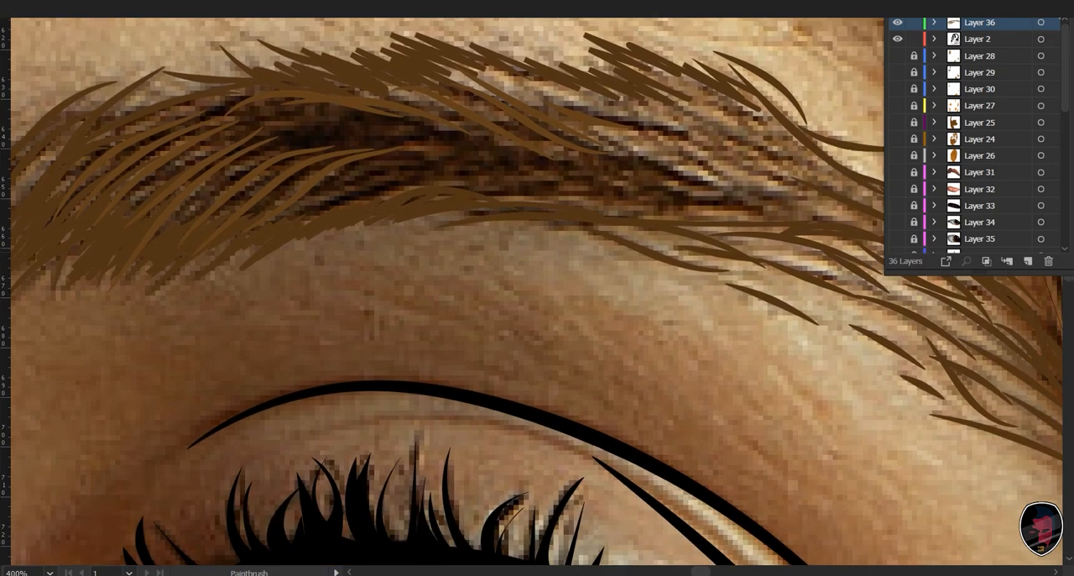
# - Add overlapping hair strokes along the middle and lower part of the lit eyebrow, heading towards its arch
pyautogui.moveTo(400, 194); pyautogui.dragTo(455, 191)
pyautogui.moveTo(274, 231)
pyautogui.mouseDown()
pyautogui.moveTo(421, 166)
pyautogui.moveTo(534, 173)
pyautogui.mouseUp()
pyautogui.moveTo(366, 160)
pyautogui.mouseDown()
pyautogui.moveTo(479, 157)
pyautogui.moveTo(468, 133)
pyautogui.mouseUp()
pyautogui.moveTo(469, 134); pyautogui.dragTo(382, 135)
pyautogui.moveTo(446, 174); pyautogui.dragTo(493, 181)
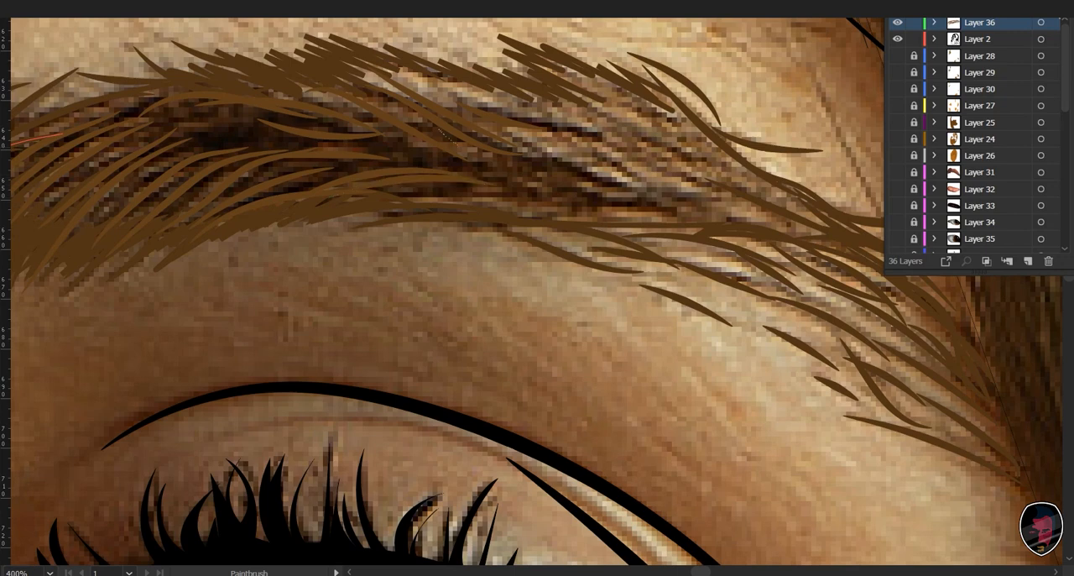
pyautogui.moveTo(453, 142)
pyautogui.mouseDown()
pyautogui.moveTo(586, 190)
pyautogui.moveTo(612, 189)
pyautogui.mouseUp()
pyautogui.moveTo(495, 186); pyautogui.dragTo(574, 198)
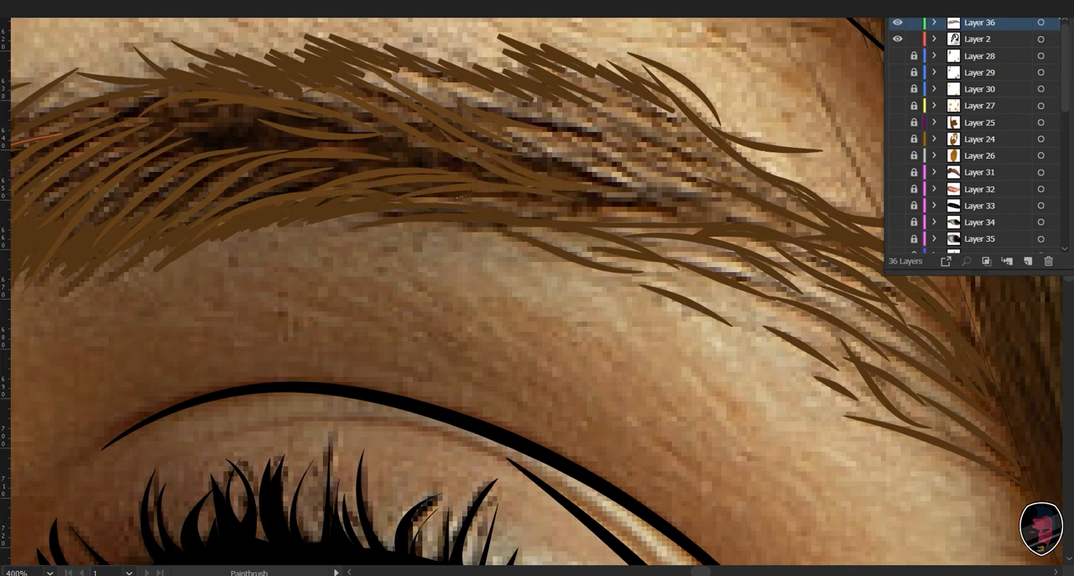
pyautogui.moveTo(465, 206)
pyautogui.mouseDown()
pyautogui.moveTo(625, 202)
pyautogui.moveTo(525, 259)
pyautogui.moveTo(575, 273)
pyautogui.mouseUp()
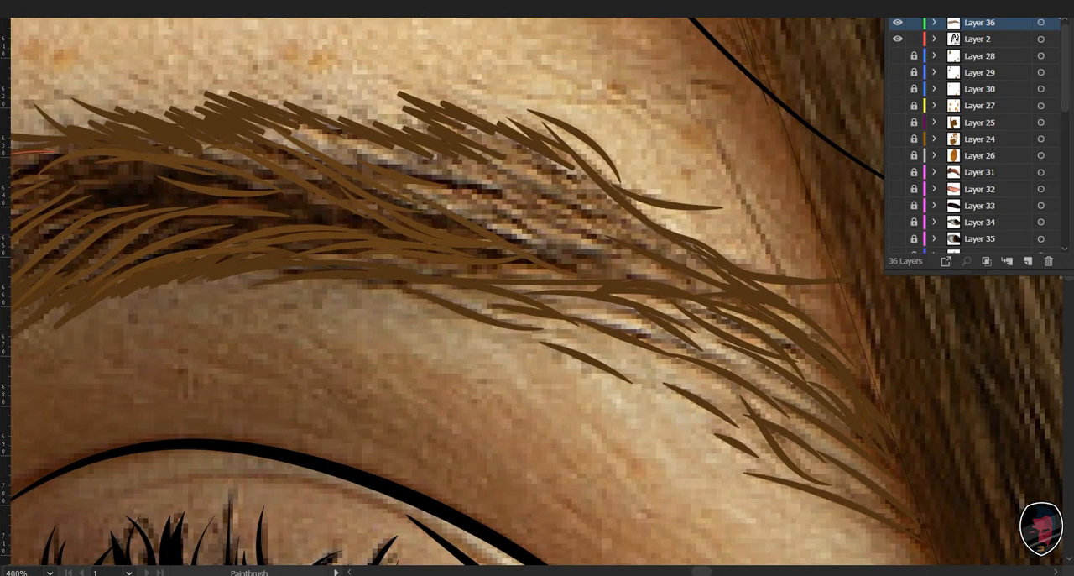
# - Paint hair strokes running down from the arch of the lit eyebrow into its tail
pyautogui.moveTo(433, 195); pyautogui.dragTo(571, 245)
pyautogui.moveTo(490, 195); pyautogui.dragTo(634, 264)
pyautogui.moveTo(469, 176)
pyautogui.mouseDown()
pyautogui.moveTo(580, 238)
pyautogui.moveTo(646, 250)
pyautogui.mouseUp()
pyautogui.moveTo(501, 160); pyautogui.dragTo(593, 218)
pyautogui.moveTo(556, 184); pyautogui.dragTo(649, 248)
pyautogui.moveTo(546, 227); pyautogui.dragTo(657, 225)
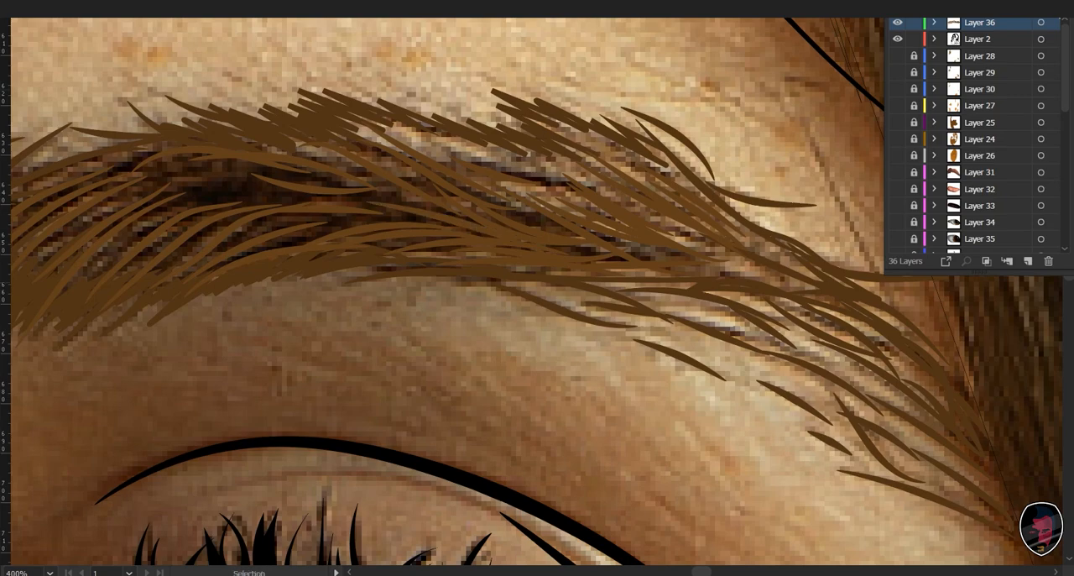
# - Remove the black fill from the shadowed eyebrow's shape on Layer 2
pyautogui.moveTo(242, 281); pyautogui.dragTo(586, 303)
pyautogui.hotkey('ctrl', '-')
pyautogui.hotkey('ctrl', '-')
pyautogui.moveTo(500, 376); pyautogui.dragTo(1062, 417)
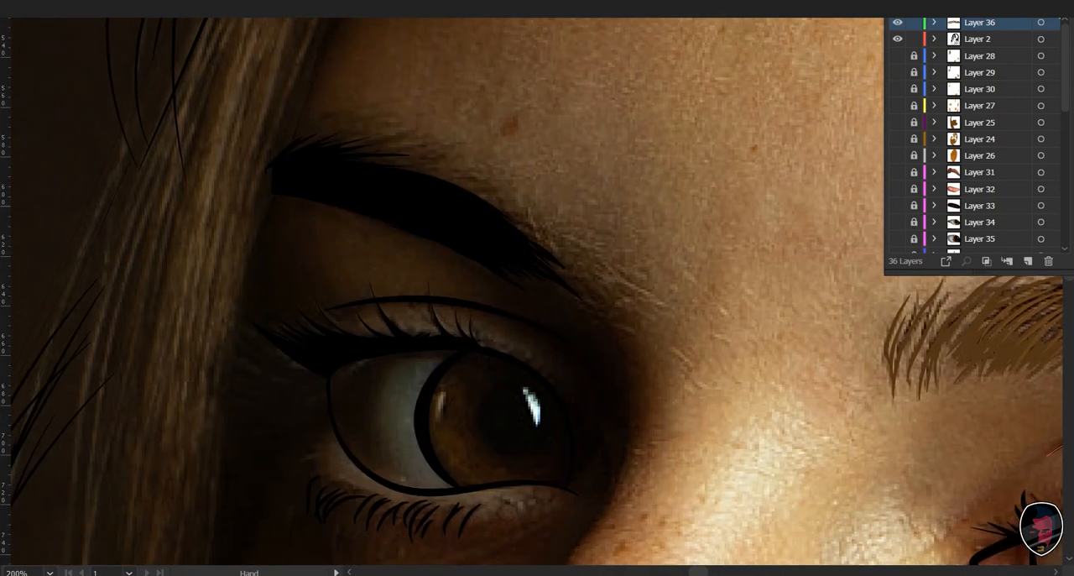
pyautogui.press('v')
pyautogui.moveTo(537, 277); pyautogui.dragTo(411, 259)
pyautogui.click(442, 192)
pyautogui.press('/')
pyautogui.press('a')
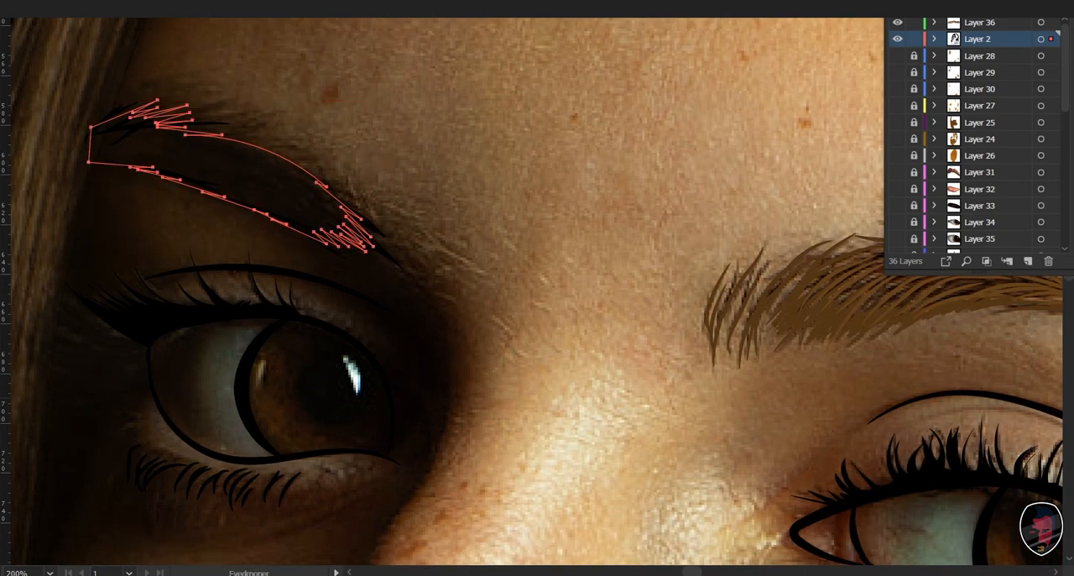
# - Swap the fill and stroke of the lit eyebrow's shape on Layer 2 so that it is filled with brown again
pyautogui.press('v')
pyautogui.click(504, 210)
pyautogui.moveTo(621, 268); pyautogui.dragTo(644, 330)
pyautogui.click(890, 303)
pyautogui.hotkey('shift', 'x')
pyautogui.click(453, 234)
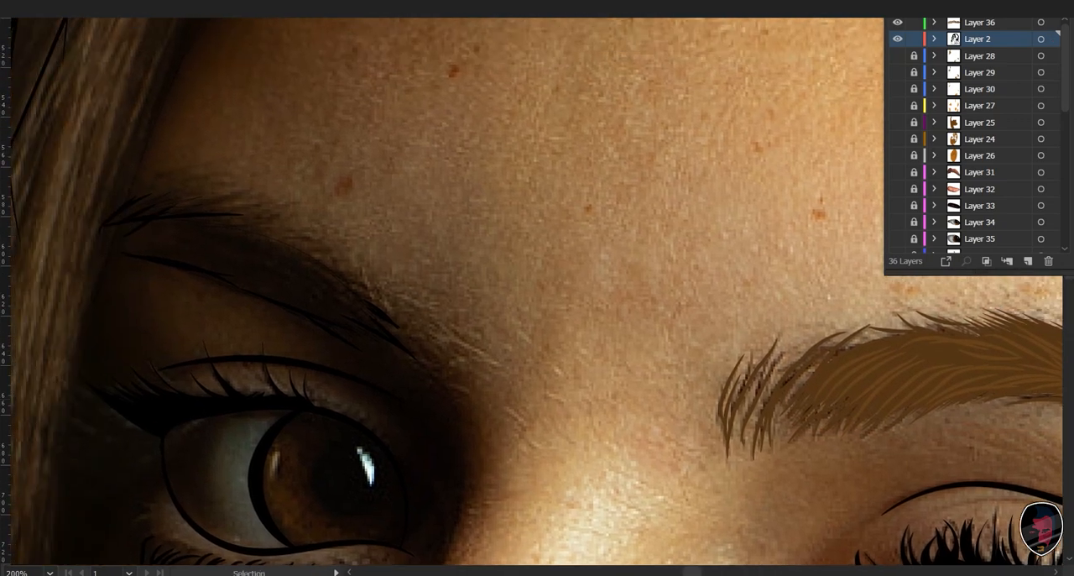
# - Fill the shadowed eyebrow's shape with the brown sampled from the lit eyebrow's shape
pyautogui.click(290, 306)
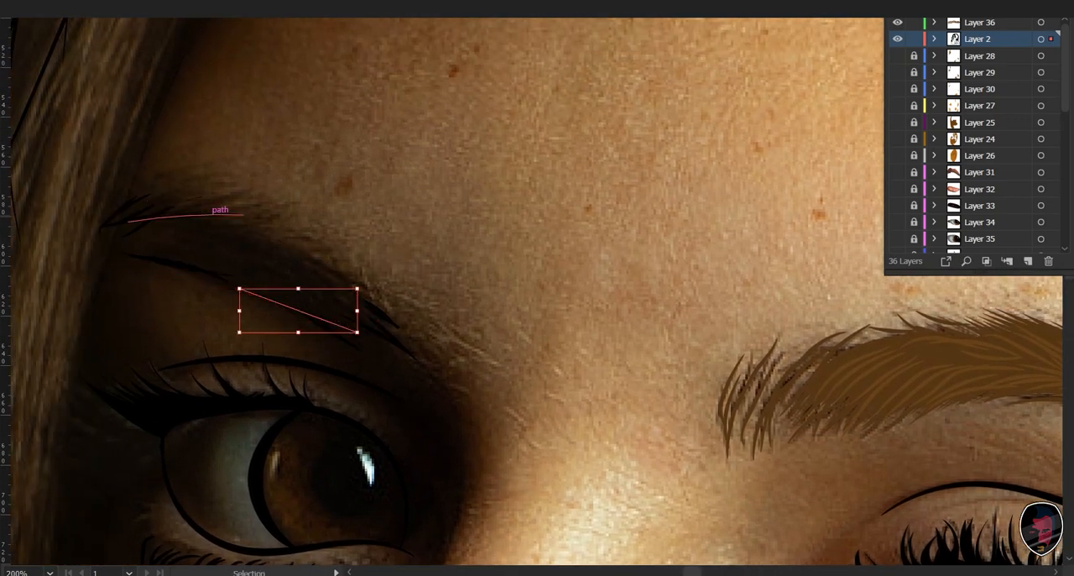
pyautogui.moveTo(271, 214); pyautogui.dragTo(305, 246)
pyautogui.moveTo(537, 285); pyautogui.dragTo(360, 278)
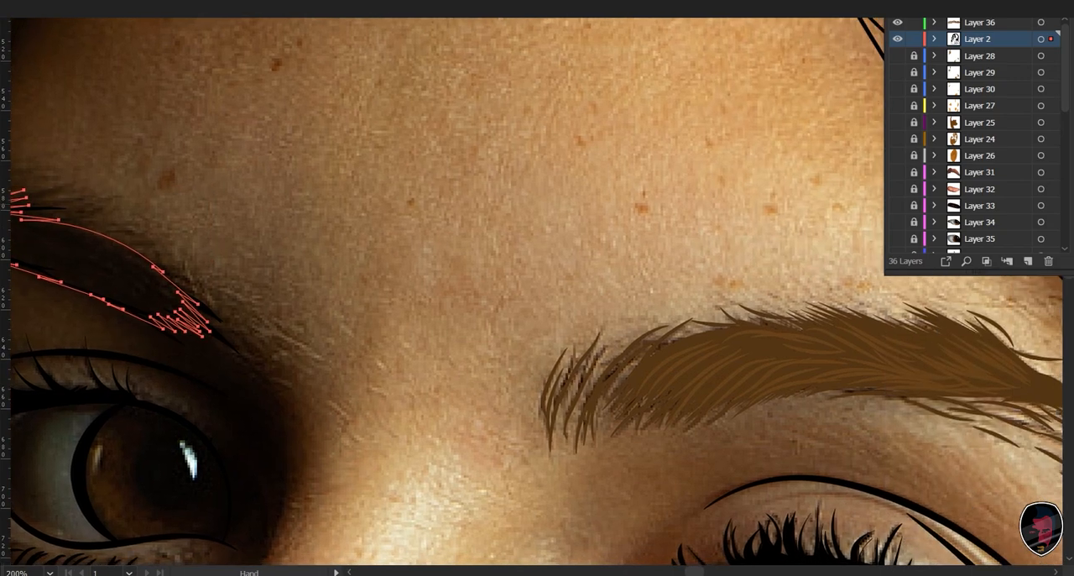
pyautogui.press('i')
pyautogui.click(713, 361)
# - Darken the shadowed eyebrow's shape by recolouring it to H 30, S 74.07, B 21
pyautogui.moveTo(520, 335); pyautogui.dragTo(994, 331)
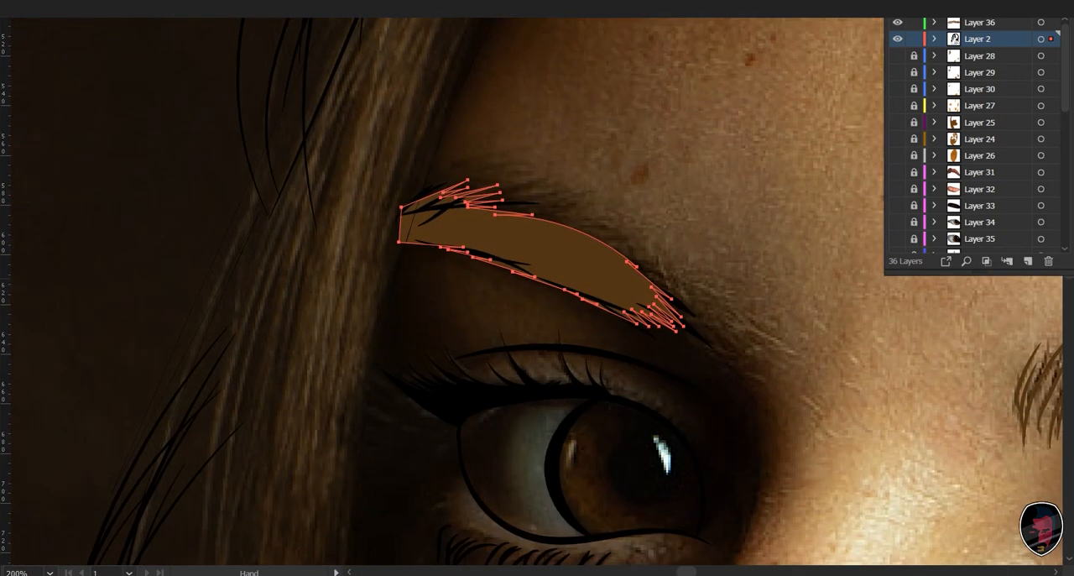
pyautogui.press('v')
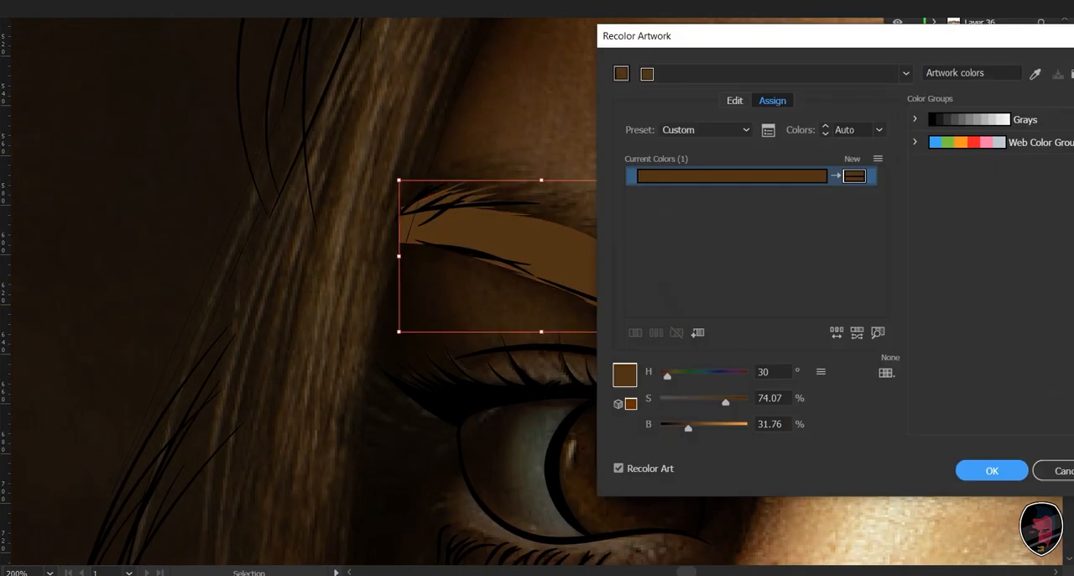
pyautogui.moveTo(688, 428); pyautogui.dragTo(679, 428)
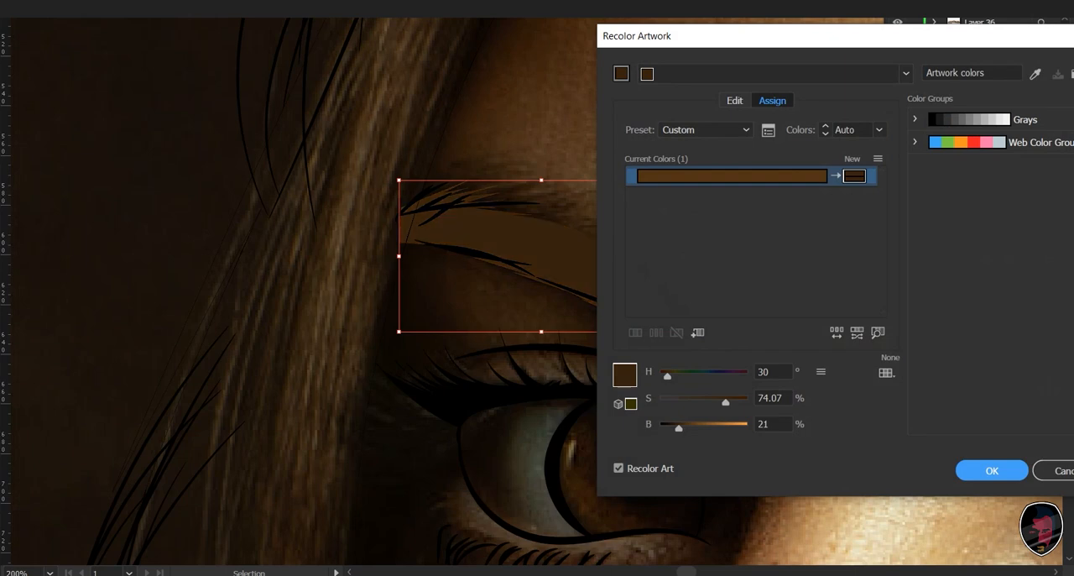
pyautogui.press('Return')
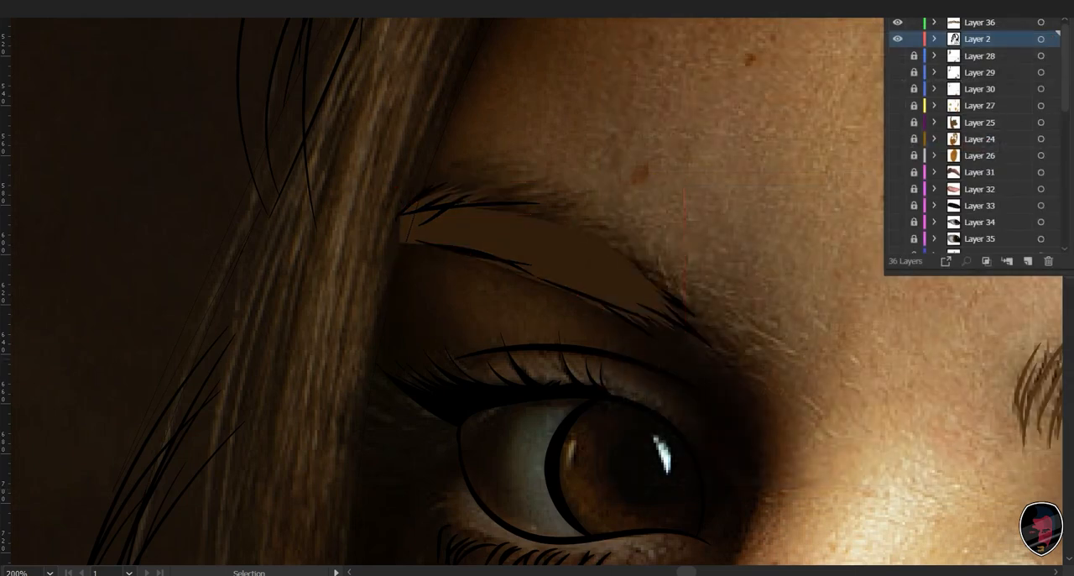
# - Select all the black hair strokes around the shadowed eyebrow and colour them with the dark brown sampled from its shape
pyautogui.hotkey('ctrl', '+')
pyautogui.hotkey('ctrl', '+')
pyautogui.hotkey('ctrl', '+')
pyautogui.moveTo(672, 311); pyautogui.dragTo(728, 397)
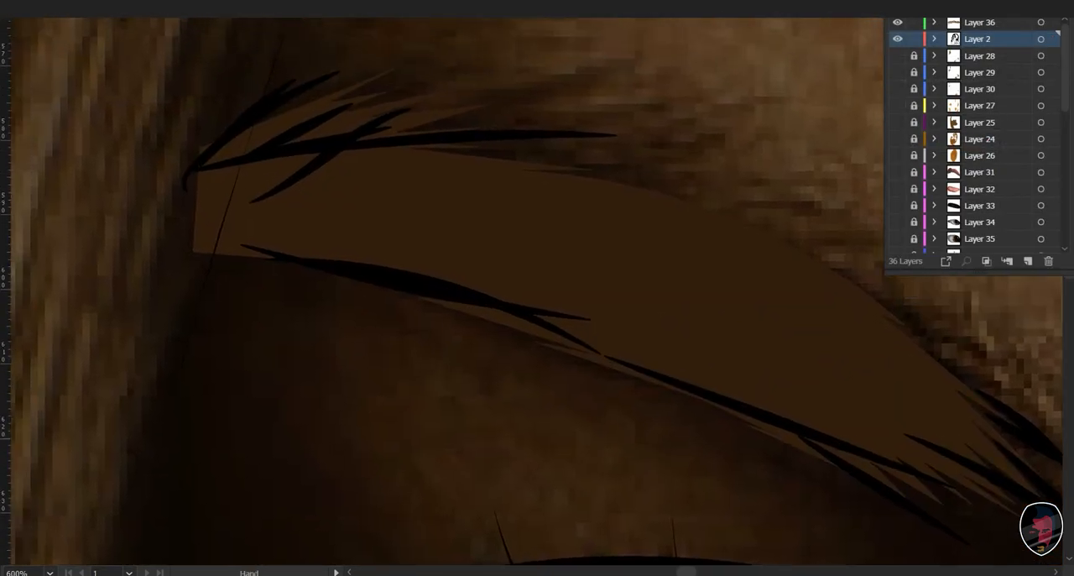
pyautogui.click(255, 109)
pyautogui.keyDown('shift'); pyautogui.click(311, 84); pyautogui.keyUp('shift')
pyautogui.keyDown('shift'); pyautogui.click(329, 157); pyautogui.keyUp('shift')
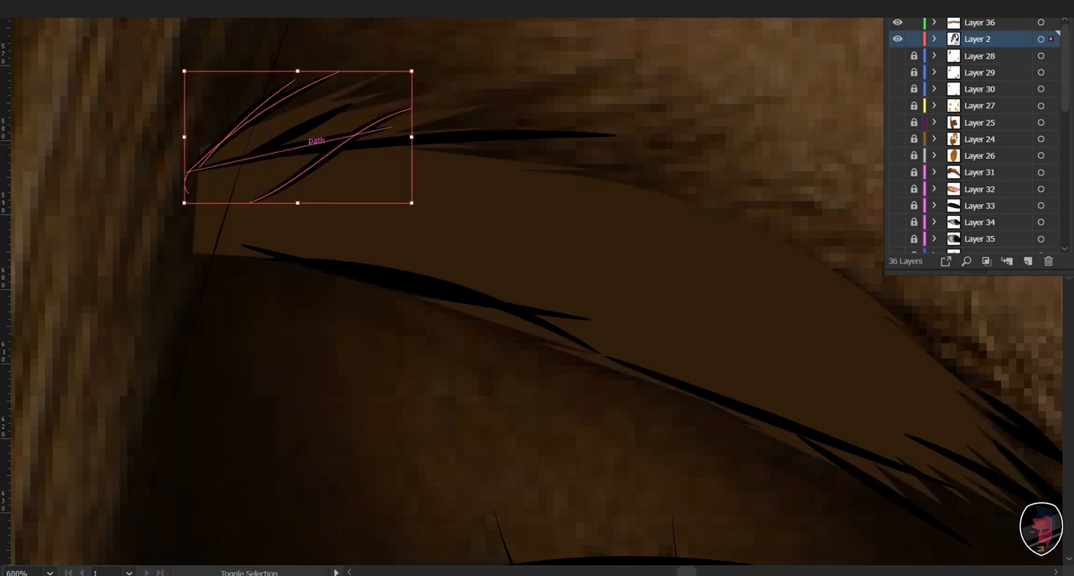
pyautogui.keyDown('shift'); pyautogui.click(302, 146); pyautogui.keyUp('shift')
pyautogui.keyDown('shift'); pyautogui.click(307, 127); pyautogui.keyUp('shift')
pyautogui.keyDown('shift'); pyautogui.click(532, 134); pyautogui.keyUp('shift')
pyautogui.keyDown('shift'); pyautogui.click(524, 308); pyautogui.keyUp('shift')
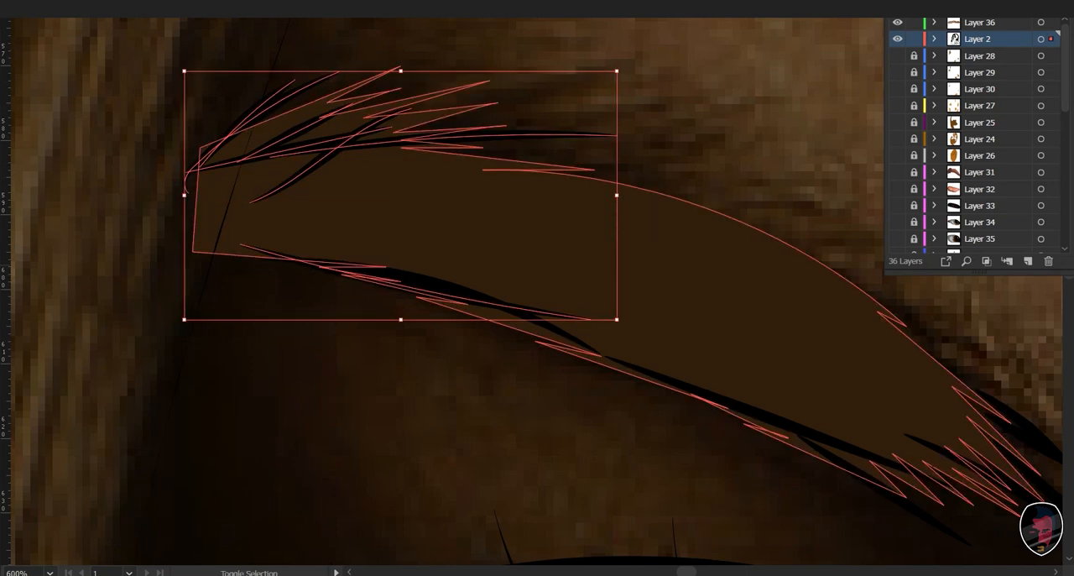
pyautogui.keyDown('shift'); pyautogui.click(394, 270); pyautogui.keyUp('shift')
pyautogui.keyDown('shift'); pyautogui.click(769, 419); pyautogui.keyUp('shift')
pyautogui.moveTo(769, 419); pyautogui.dragTo(469, 268)
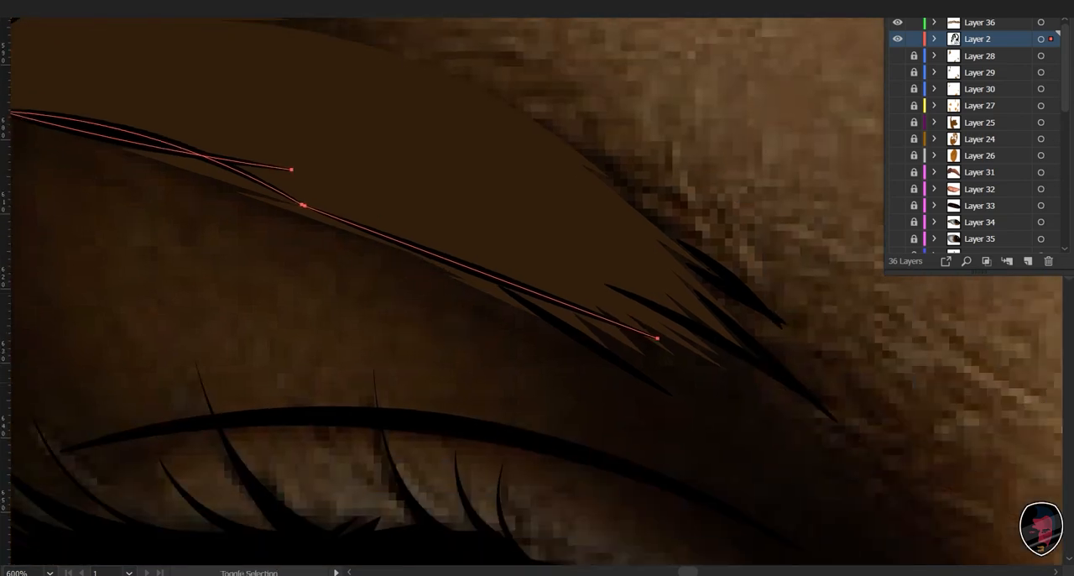
pyautogui.keyDown('shift'); pyautogui.click(469, 269); pyautogui.keyUp('shift')
pyautogui.keyDown('shift'); pyautogui.click(651, 377); pyautogui.keyUp('shift')
pyautogui.keyDown('shift'); pyautogui.click(776, 365); pyautogui.keyUp('shift')
pyautogui.keyDown('shift'); pyautogui.click(739, 290); pyautogui.keyUp('shift')
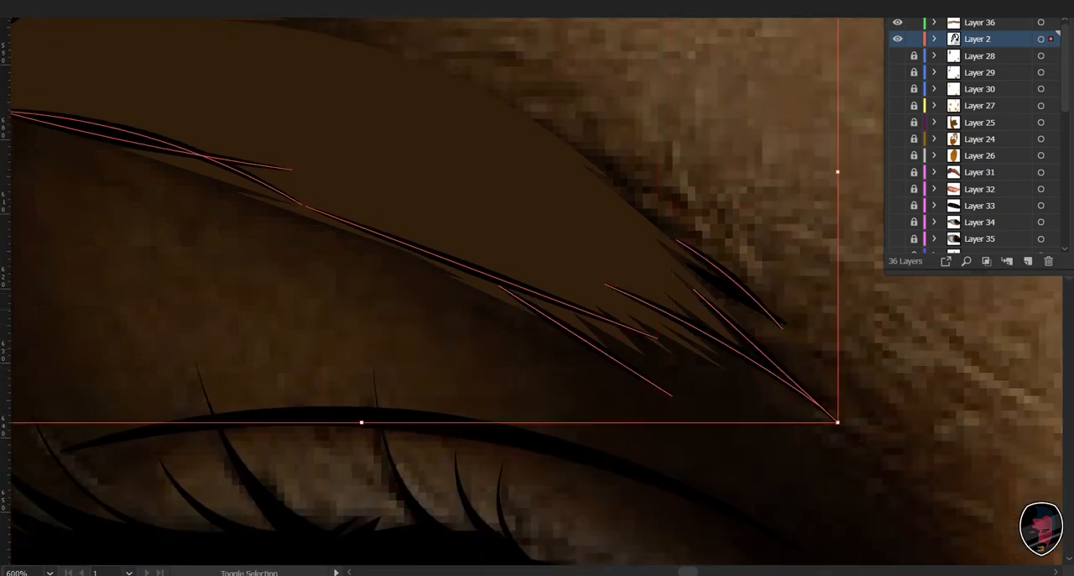
pyautogui.keyDown('shift'); pyautogui.click(722, 283); pyautogui.keyUp('shift')
pyautogui.click(587, 244)
pyautogui.press('v')
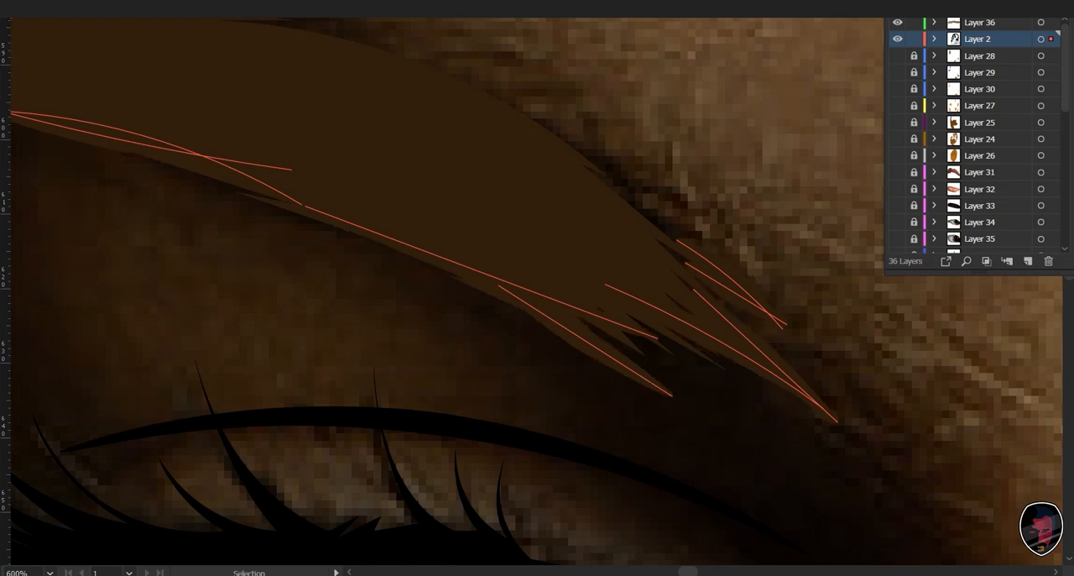
pyautogui.press('Escape')
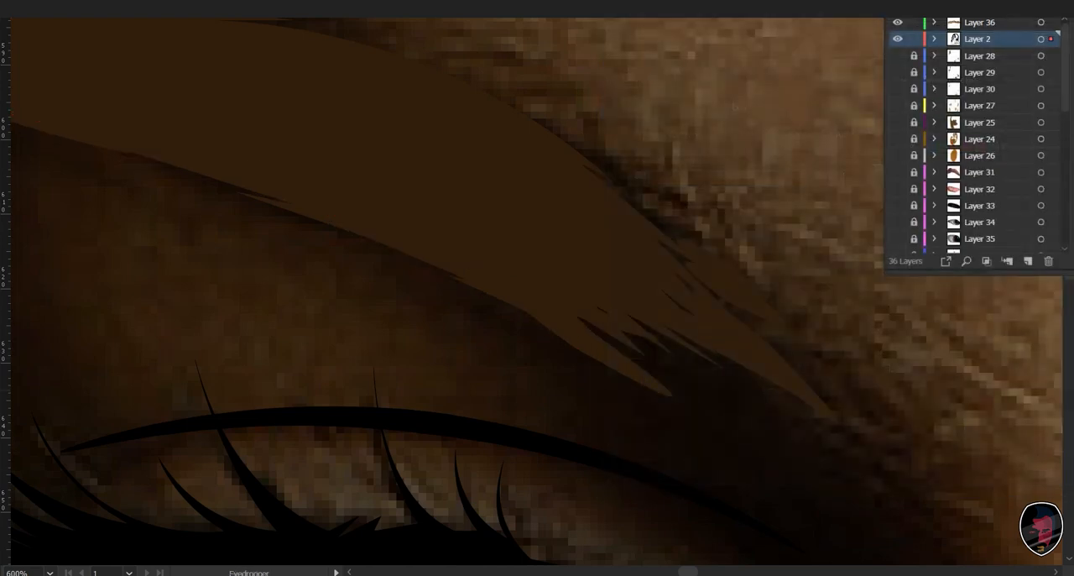
# - Clear the selection, activate Layer 36 and paint a nearly horizontal hair stroke along the shadowed eyebrow's upper edge
pyautogui.press('i')
pyautogui.moveTo(735, 107); pyautogui.dragTo(829, 169)
pyautogui.press('v')
pyautogui.hotkey('ctrl', 'shift', 'a')
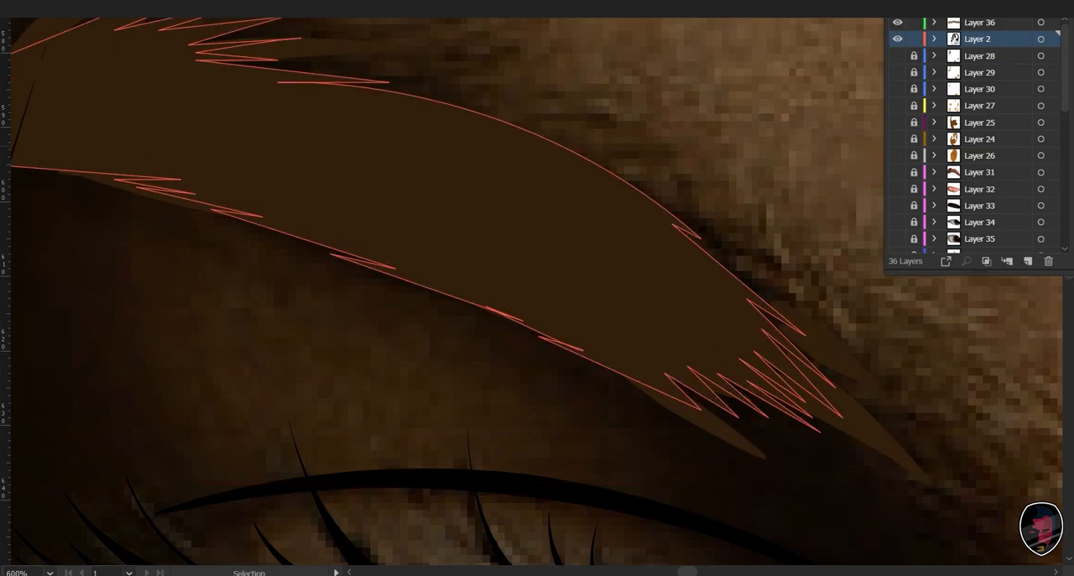
pyautogui.click(870, 439)
pyautogui.hotkey('ctrl', 'shift', 'a')
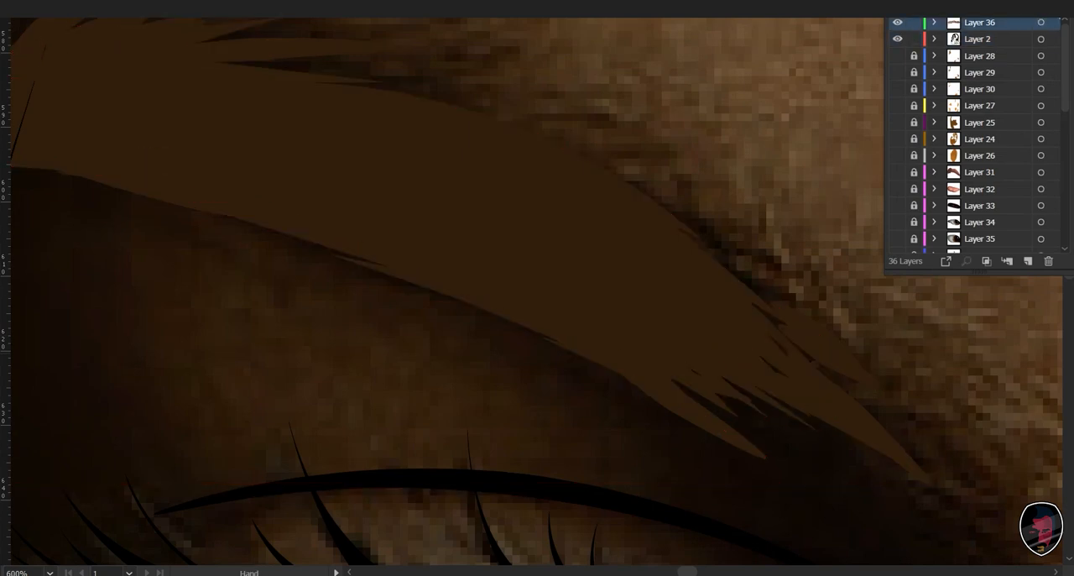
pyautogui.moveTo(601, 218); pyautogui.dragTo(554, 268)
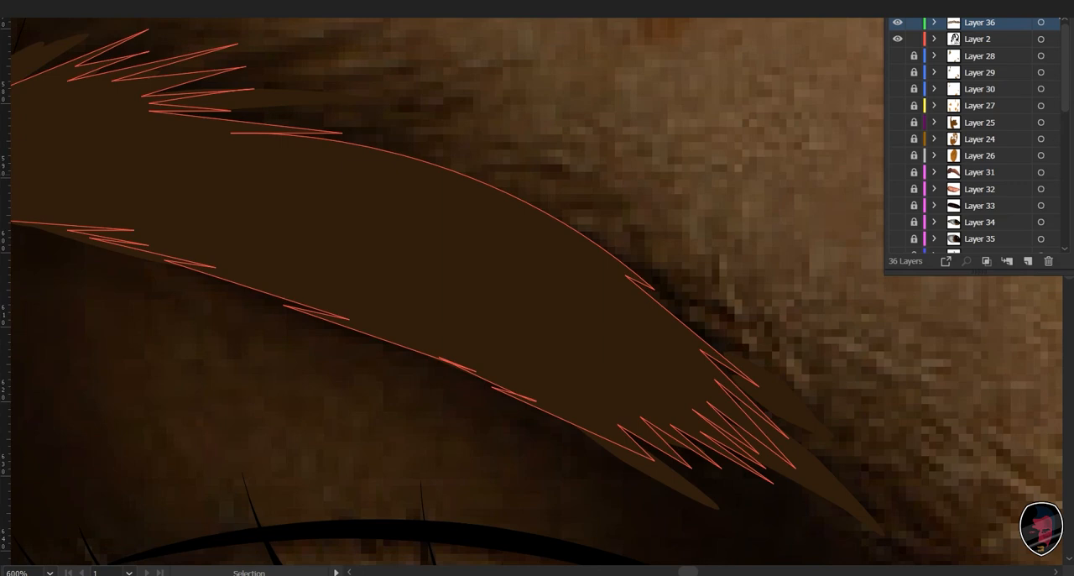
pyautogui.moveTo(336, 210); pyautogui.dragTo(426, 249)
pyautogui.press('b')
pyautogui.moveTo(270, 172); pyautogui.dragTo(510, 160)
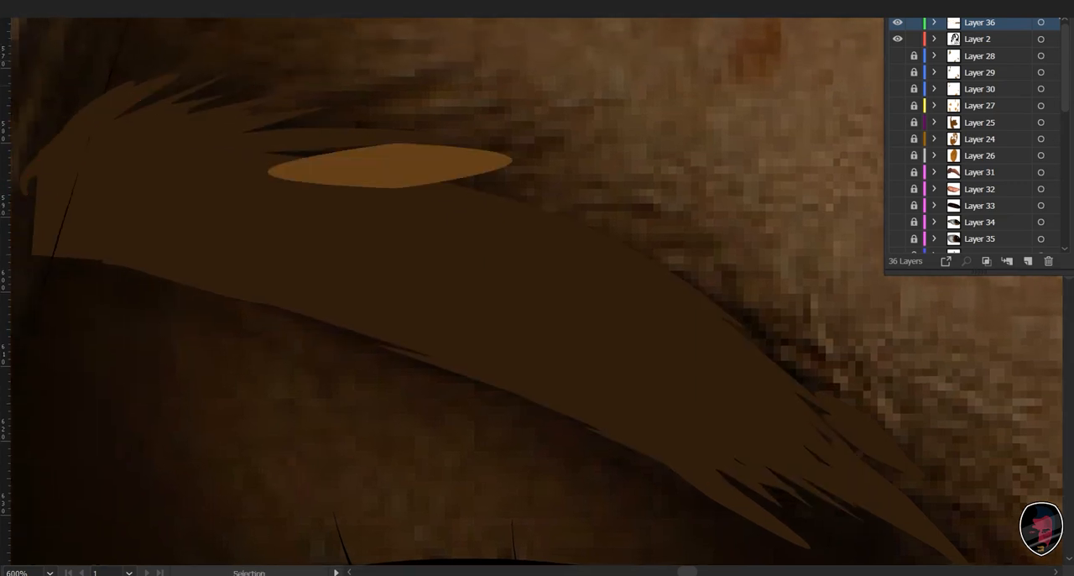
# - Give the new stroke on Layer 36 the dark brown sampled from the shadowed eyebrow's hairs
pyautogui.click(361, 167)
pyautogui.press('i')
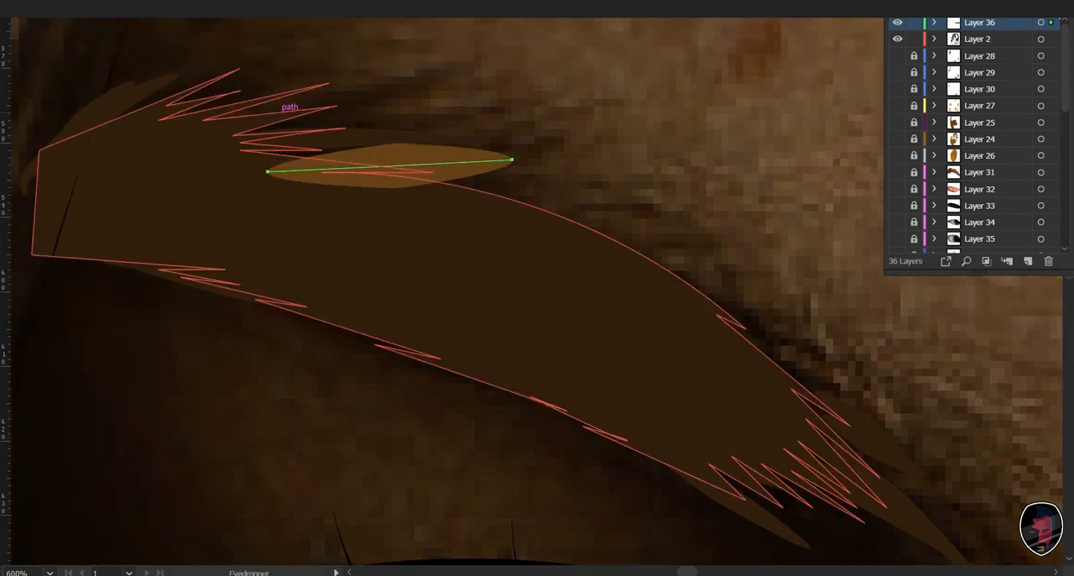
pyautogui.click(117, 94)
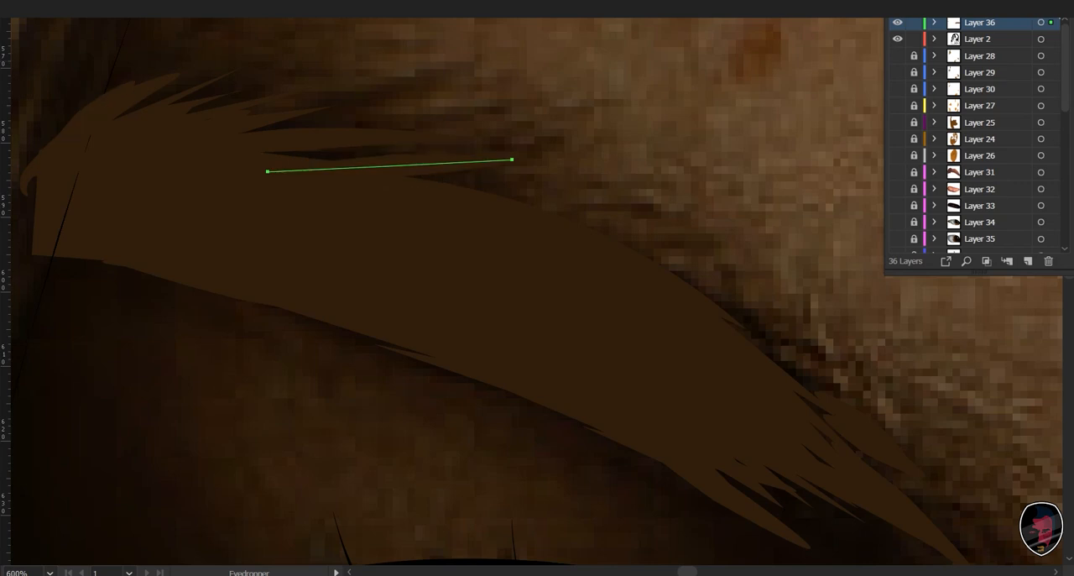
pyautogui.press('v')
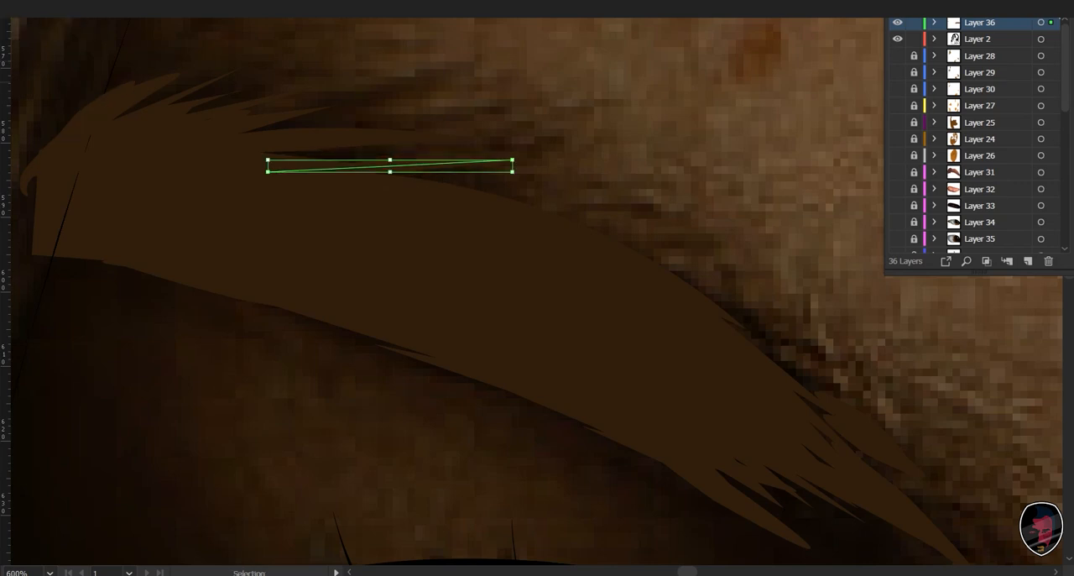
# - Paint several dark brown hair strokes on Layer 36 along the shadowed eyebrow's upper edge and outer end
pyautogui.press('b')
pyautogui.moveTo(537, 285)
pyautogui.mouseDown()
pyautogui.moveTo(516, 250)
pyautogui.moveTo(523, 342)
pyautogui.mouseUp()
pyautogui.moveTo(528, 181); pyautogui.dragTo(534, 180)
pyautogui.moveTo(206, 252); pyautogui.dragTo(470, 201)
pyautogui.moveTo(210, 200)
pyautogui.mouseDown()
pyautogui.moveTo(394, 168)
pyautogui.moveTo(369, 149)
pyautogui.mouseUp()
pyautogui.moveTo(84, 187); pyautogui.dragTo(180, 138)
pyautogui.moveTo(537, 369)
pyautogui.mouseDown()
pyautogui.moveTo(351, 198)
pyautogui.moveTo(276, 89)
pyautogui.mouseUp()
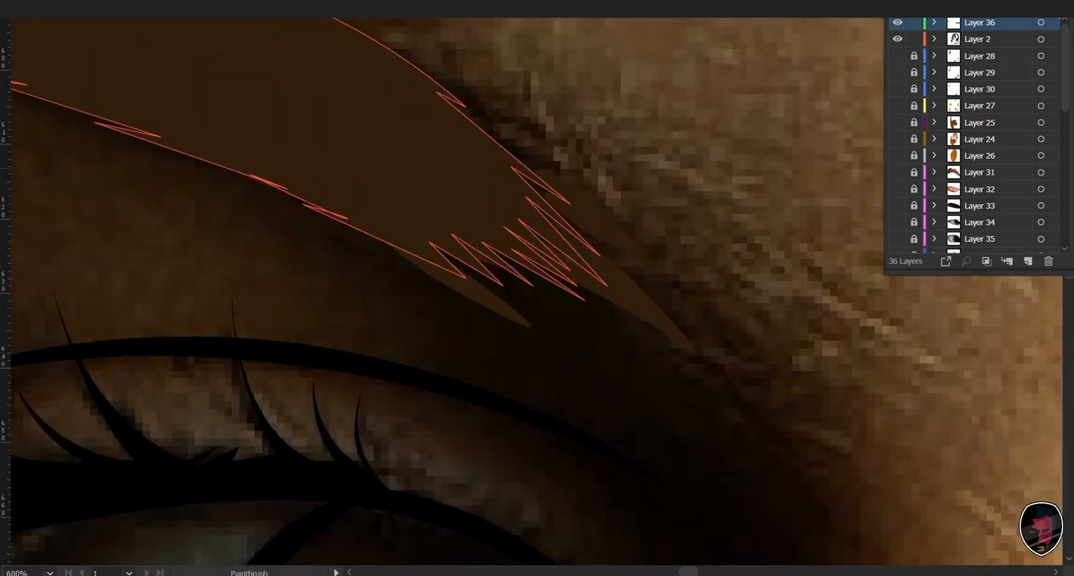
# - Paint dark brown hair strokes fanning out from the shadowed eyebrow's inner end toward the nose, filling its ragged tip
pyautogui.moveTo(625, 276); pyautogui.dragTo(693, 331)
pyautogui.moveTo(589, 240); pyautogui.dragTo(710, 332)
pyautogui.moveTo(647, 262); pyautogui.dragTo(733, 327)
pyautogui.moveTo(471, 126); pyautogui.dragTo(658, 257)
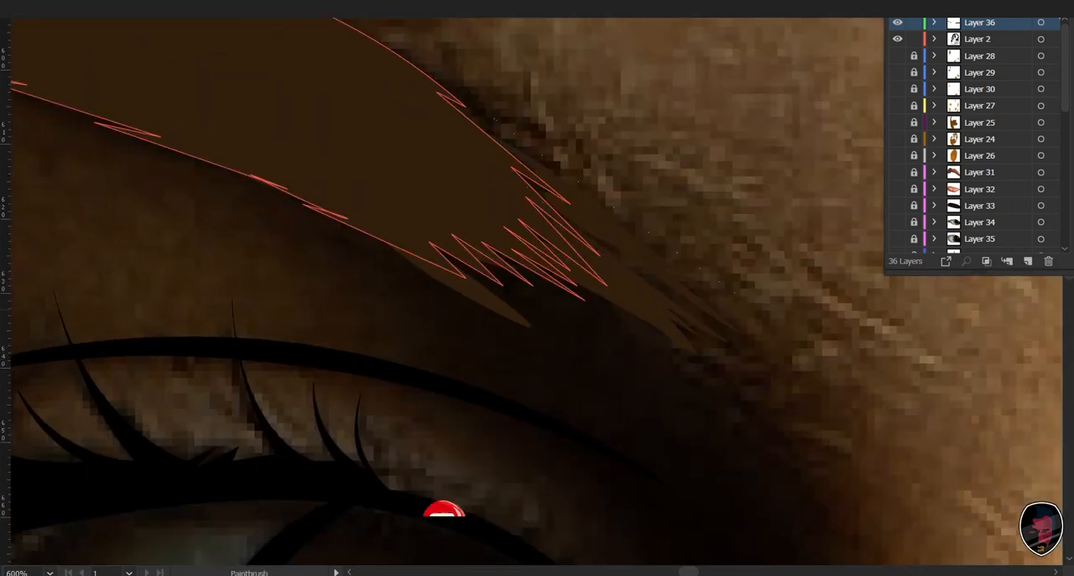
pyautogui.moveTo(541, 150); pyautogui.dragTo(729, 284)
pyautogui.moveTo(519, 264); pyautogui.dragTo(698, 393)
pyautogui.moveTo(453, 262)
pyautogui.mouseDown()
pyautogui.moveTo(585, 343)
pyautogui.moveTo(589, 322)
pyautogui.mouseUp()
pyautogui.moveTo(587, 312); pyautogui.dragTo(746, 396)
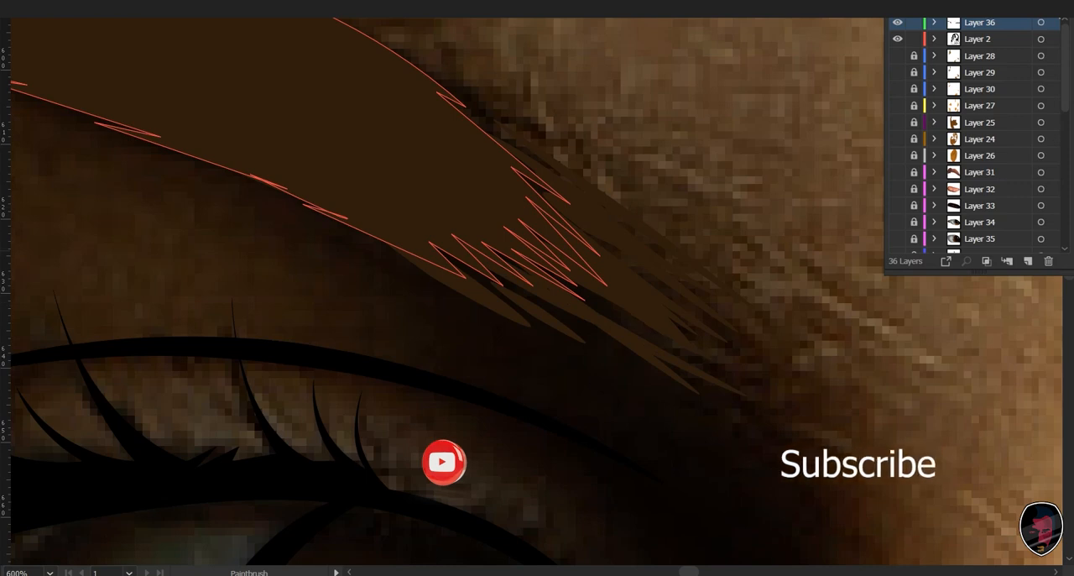
pyautogui.press('a')
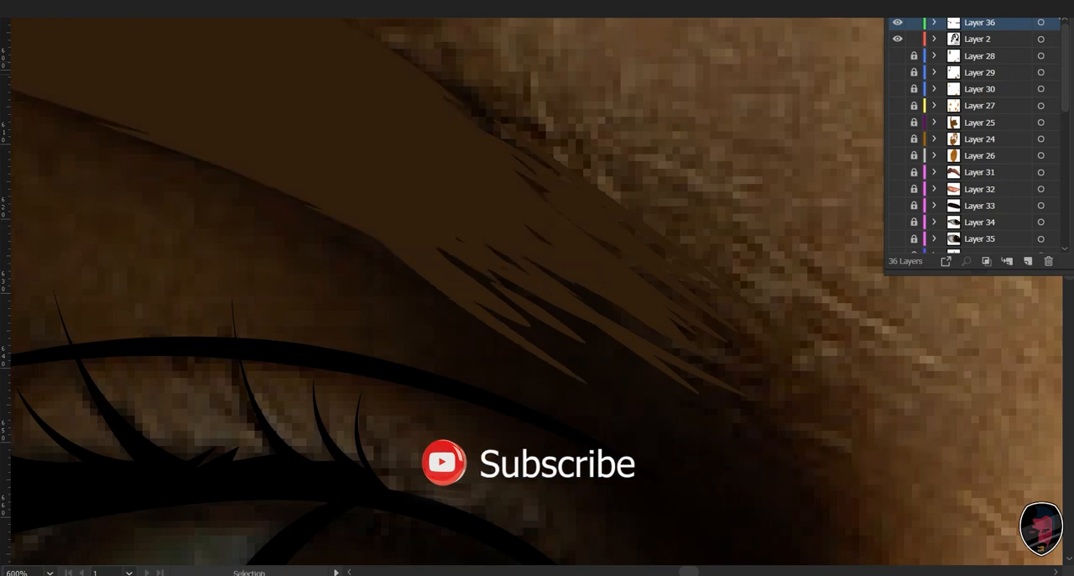
# - Lock Layer 36, check which artwork on Layer 2 is still editable by selecting everything, and clear the selection
pyautogui.hotkey('ctrl', '0')
pyautogui.press('v')
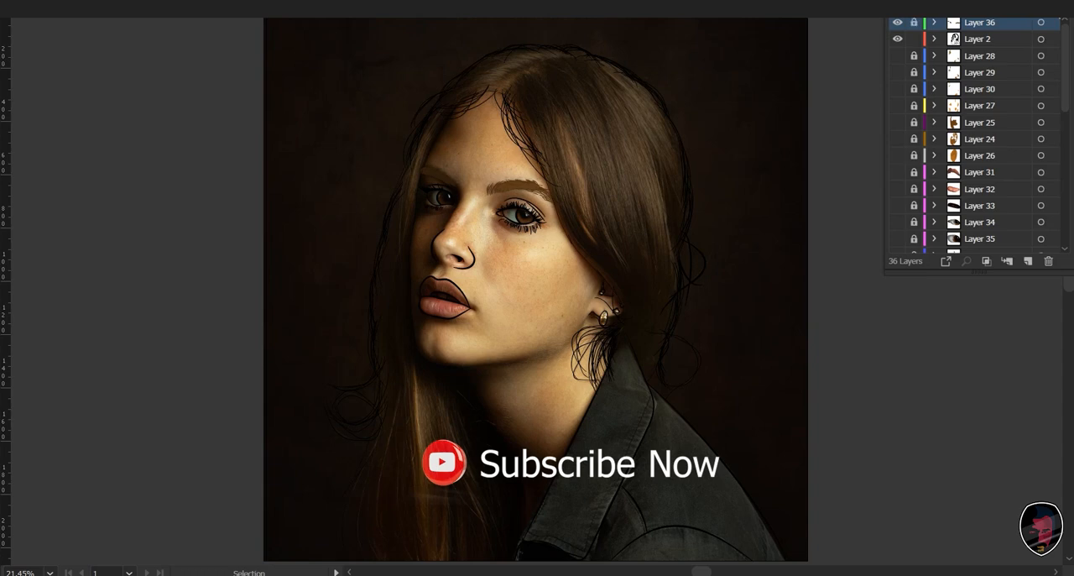
pyautogui.press('a')
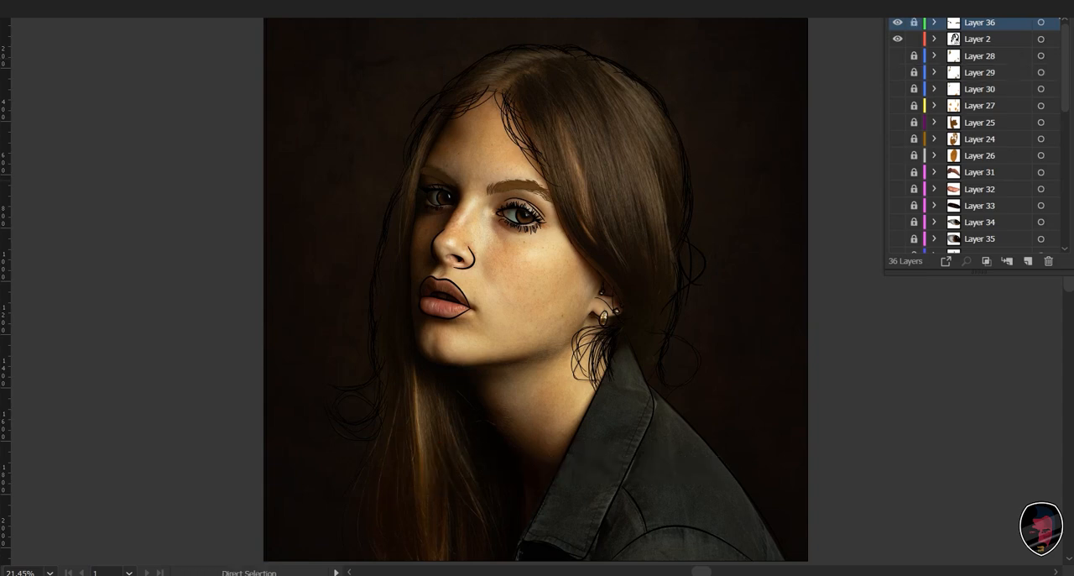
pyautogui.hotkey('ctrl', '+')
pyautogui.hotkey('ctrl', '+')
pyautogui.hotkey('ctrl', '+')
pyautogui.hotkey('ctrl', '+')
pyautogui.press('v')
pyautogui.hotkey('ctrl', '0')
pyautogui.hotkey('ctrl', 'a')
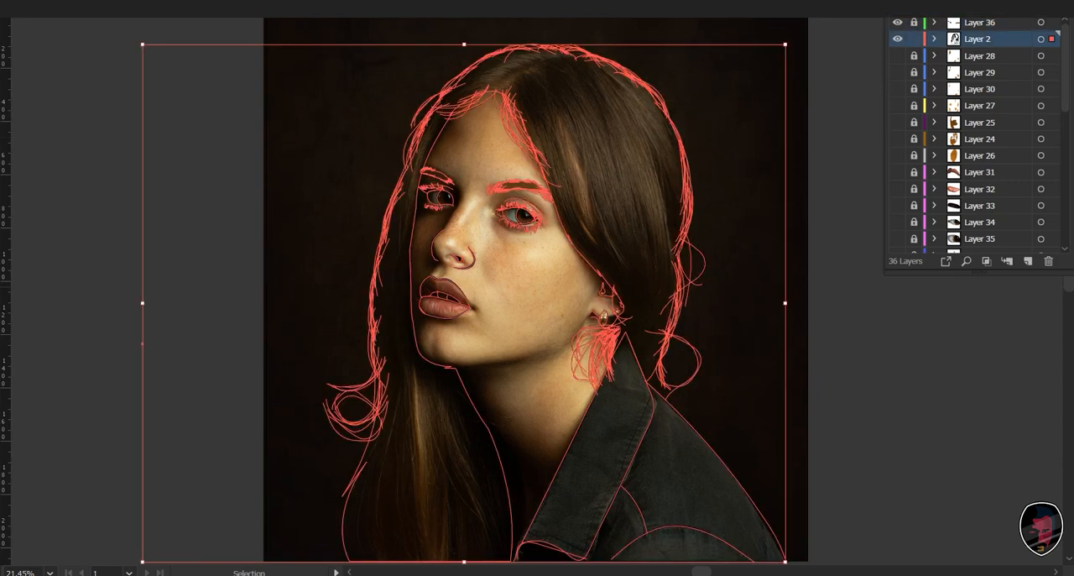
pyautogui.hotkey('ctrl', 'shift', 'a')
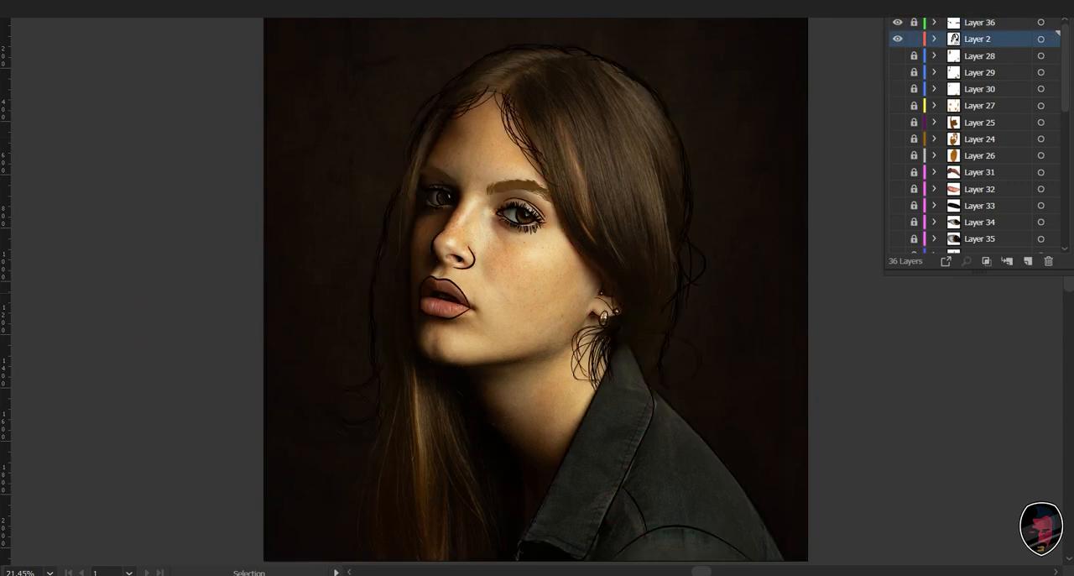
pyautogui.hotkey('ctrl', 'a')
pyautogui.hotkey('ctrl', 'shift', 'a')
pyautogui.click(679, 135)
pyautogui.click(520, 186)
pyautogui.moveTo(431, 160); pyautogui.dragTo(451, 198)
pyautogui.hotkey('ctrl', '+')
pyautogui.hotkey('ctrl', '+')
pyautogui.hotkey('ctrl', '+')
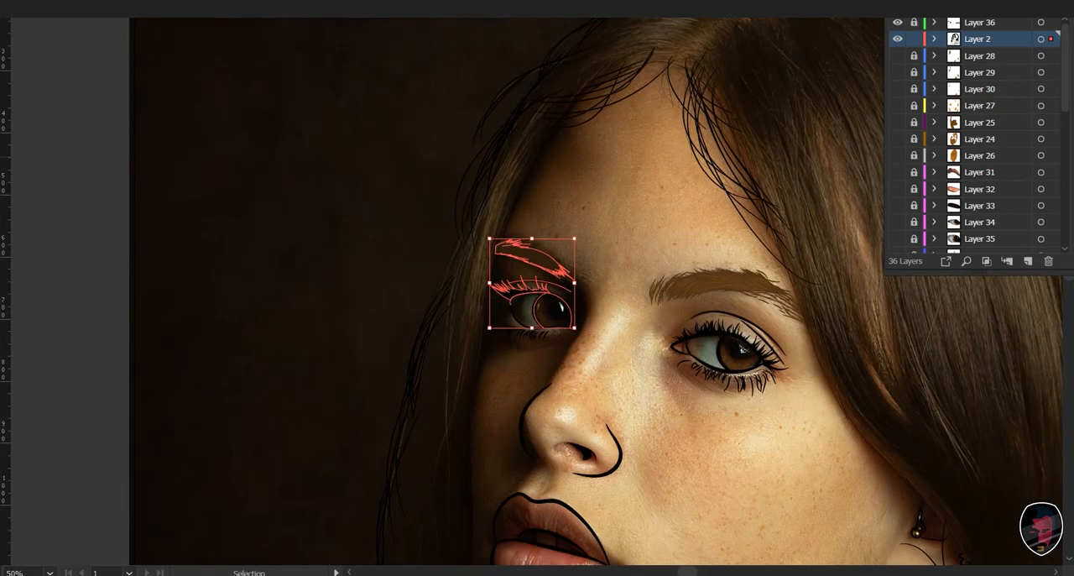
pyautogui.hotkey('ctrl', 'shift', 'a')
pyautogui.click(566, 275)
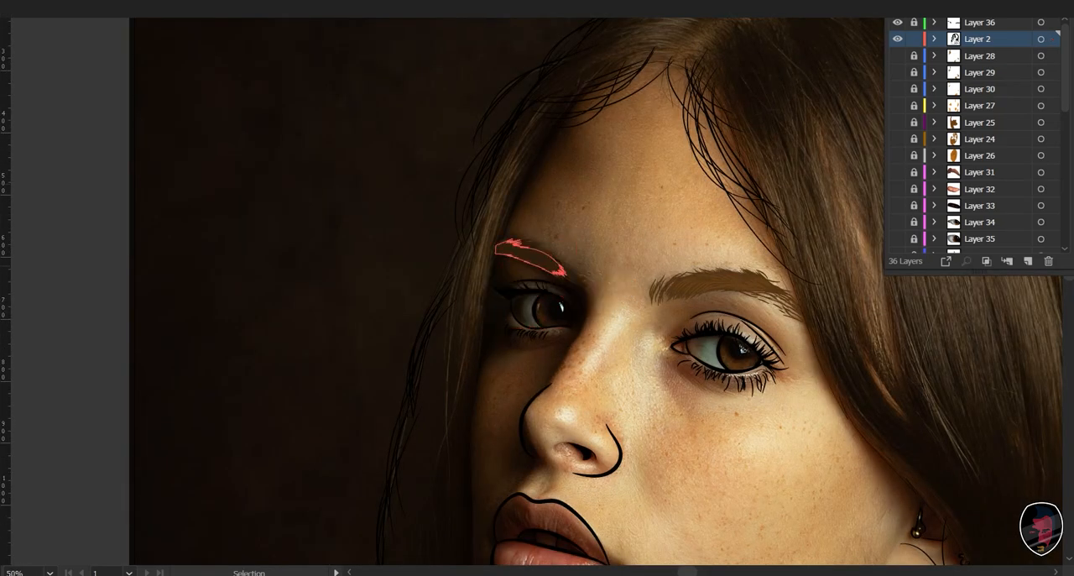
pyautogui.hotkey('ctrl', 'shift', 'a')
pyautogui.scroll(3, 483, 294)
pyautogui.hscroll(3, 484, 294)
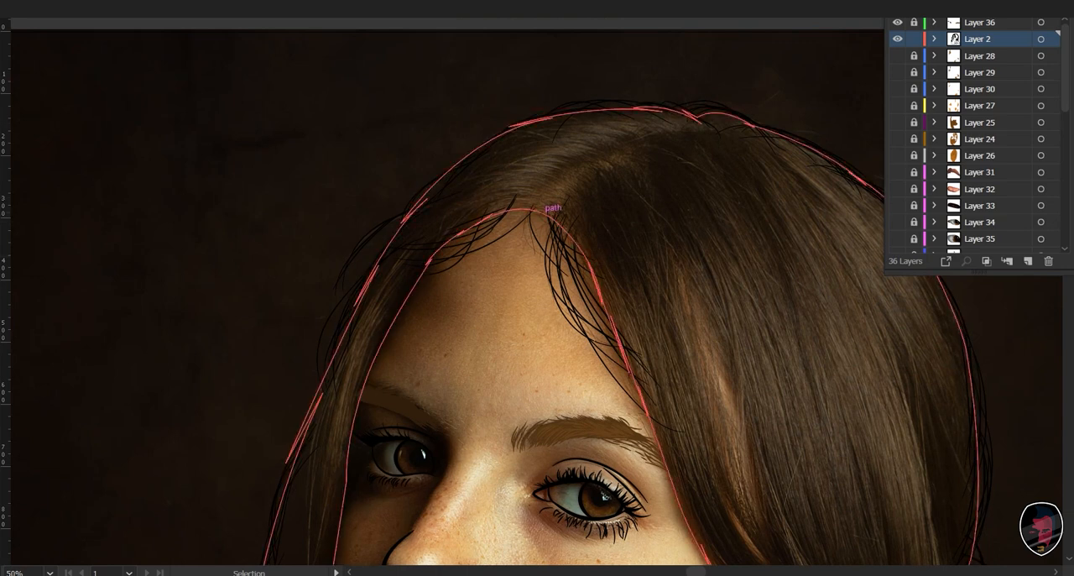
# - Fill the large hair outline shape with a very dark brown sampled from the photo's hair, retrying sample points, and deselect it
pyautogui.click(555, 232)
pyautogui.press('i')
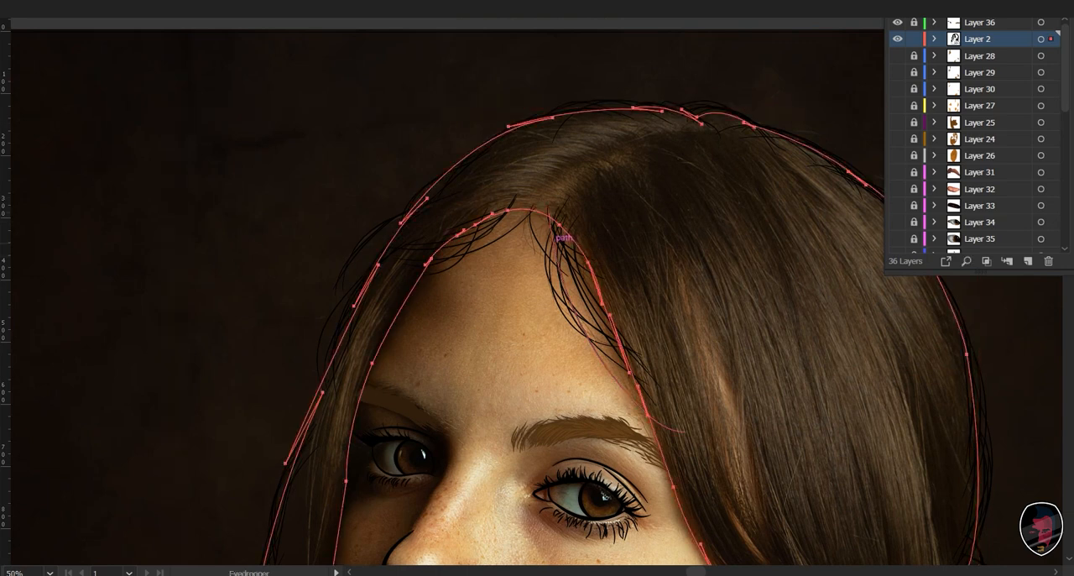
pyautogui.moveTo(556, 232); pyautogui.dragTo(434, 137)
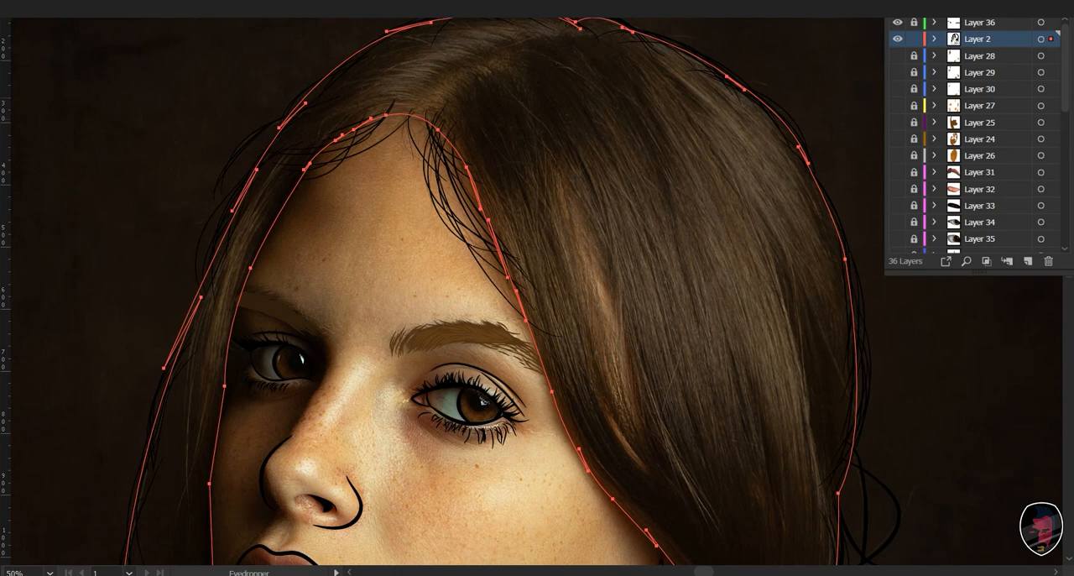
pyautogui.click(494, 180)
pyautogui.hotkey('ctrl', 'z')
pyautogui.click(503, 180)
pyautogui.hotkey('ctrl', 'z')
pyautogui.click(537, 160)
pyautogui.hotkey('ctrl', 'z')
pyautogui.click(503, 193)
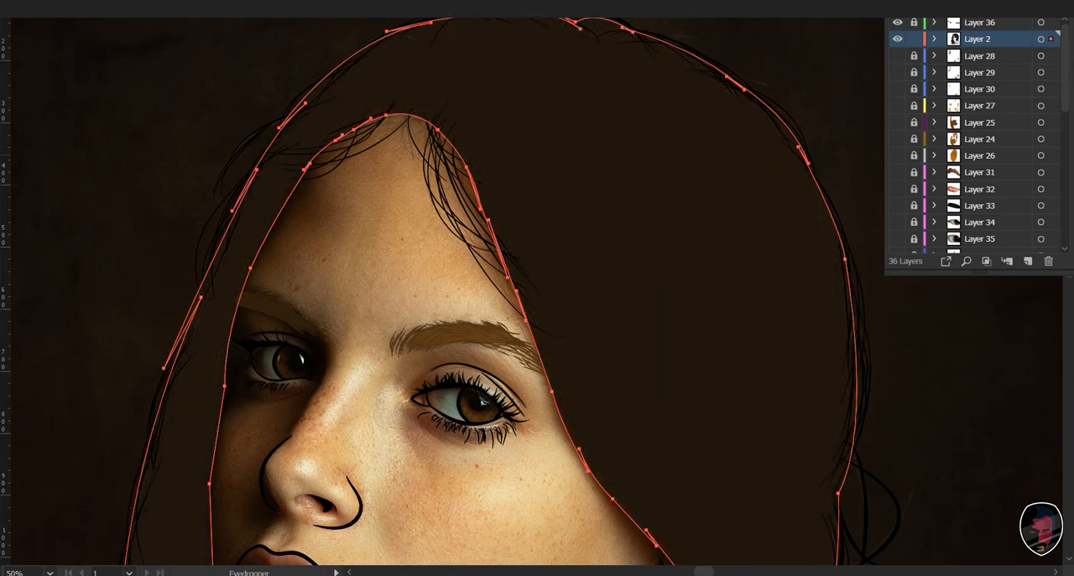
pyautogui.moveTo(470, 361)
pyautogui.mouseDown()
pyautogui.moveTo(512, 277)
pyautogui.moveTo(470, 375)
pyautogui.mouseUp()
pyautogui.press('v')
pyautogui.click(470, 277)
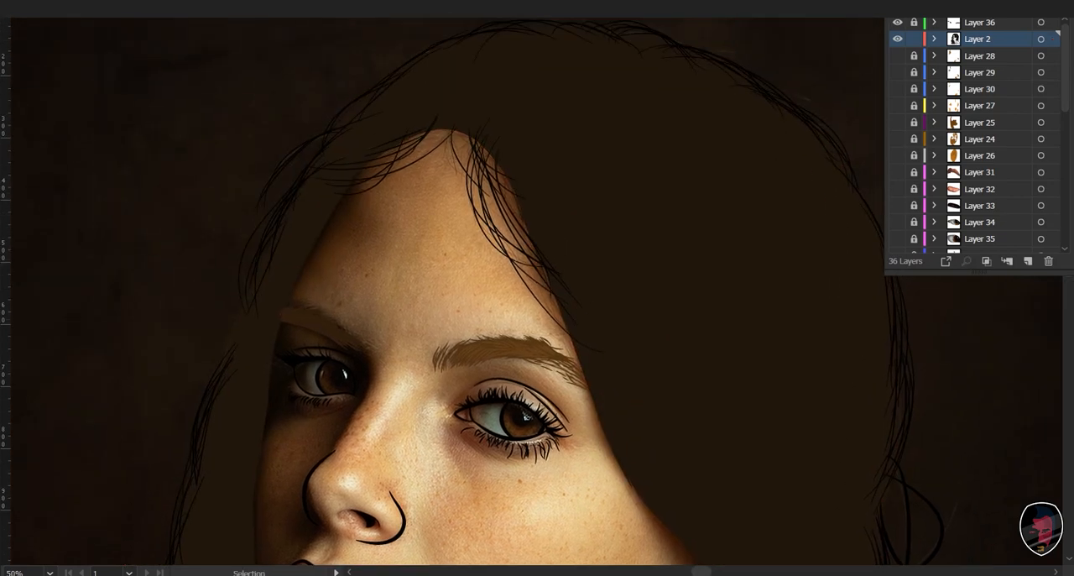
# - Select the loose strands along the forehead hairline without the hair shape and make the hair's dark brown their stroke colour
pyautogui.moveTo(383, 238); pyautogui.dragTo(530, 101)
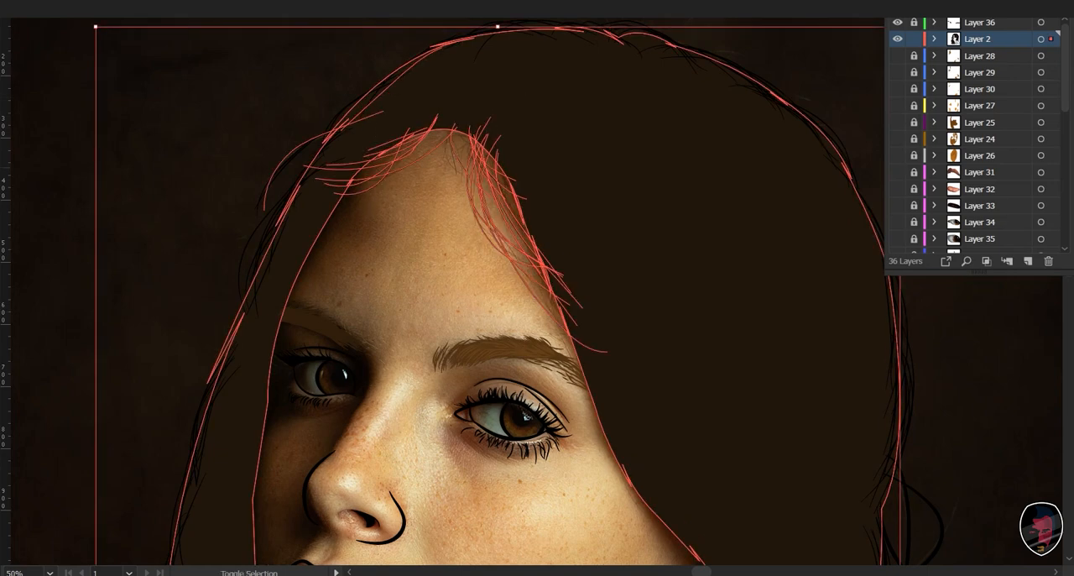
pyautogui.keyDown('shift'); pyautogui.click(531, 101); pyautogui.keyUp('shift')
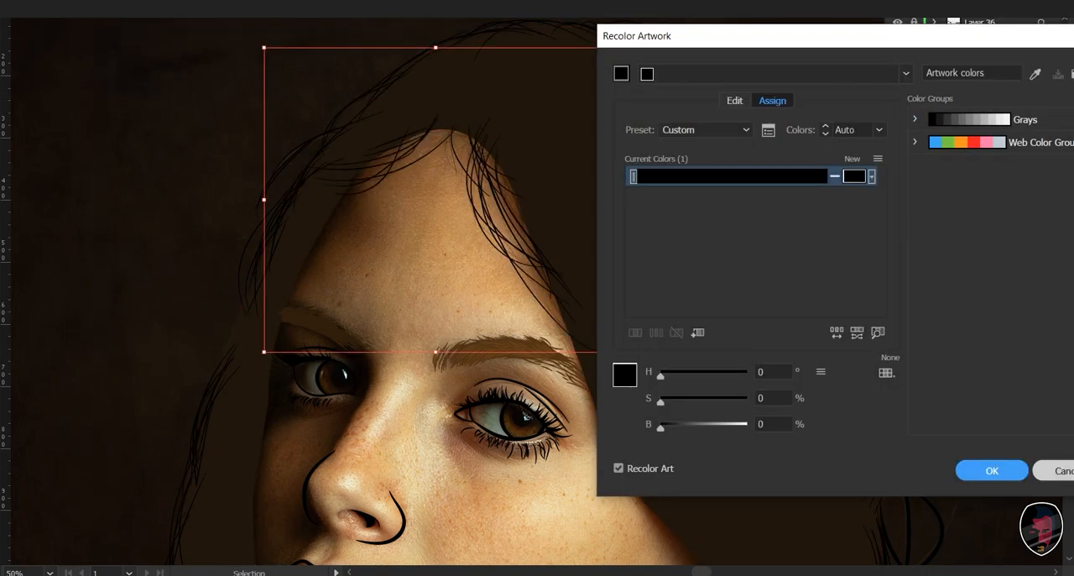
pyautogui.click(1061, 469)
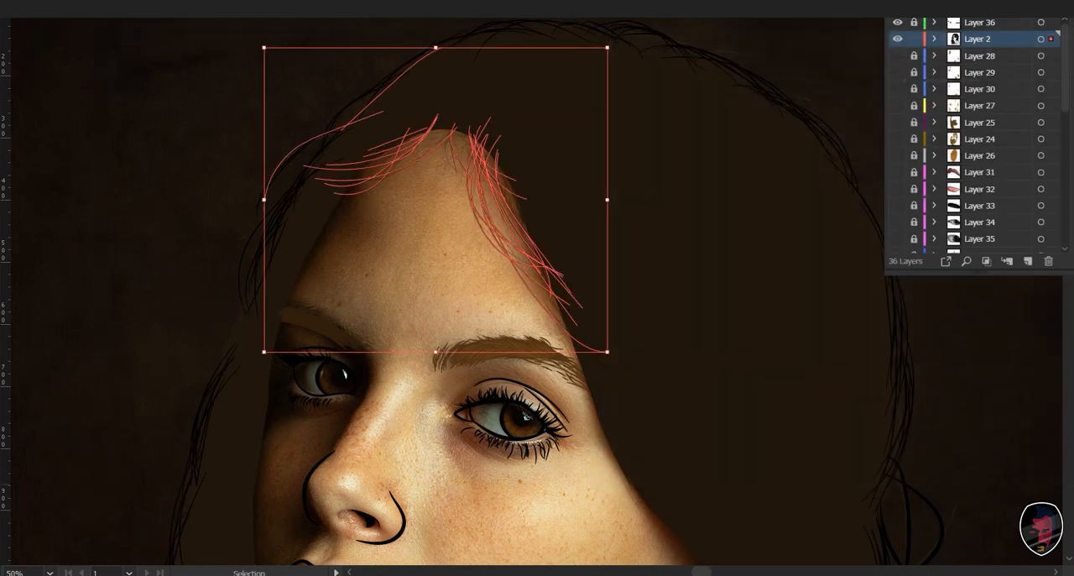
pyautogui.press('i')
pyautogui.click(655, 227)
pyautogui.hotkey('shift', 'x')
pyautogui.press('v')
pyautogui.hotkey('ctrl', 'shift', 'a')
# - Select the hair outline and the strands around the crown and give them the style sampled from a recoloured hairline strand
pyautogui.press('space')
pyautogui.moveTo(537, 319); pyautogui.dragTo(554, 291)
pyautogui.moveTo(413, 131); pyautogui.dragTo(355, 270)
pyautogui.moveTo(281, 81); pyautogui.dragTo(967, 454)
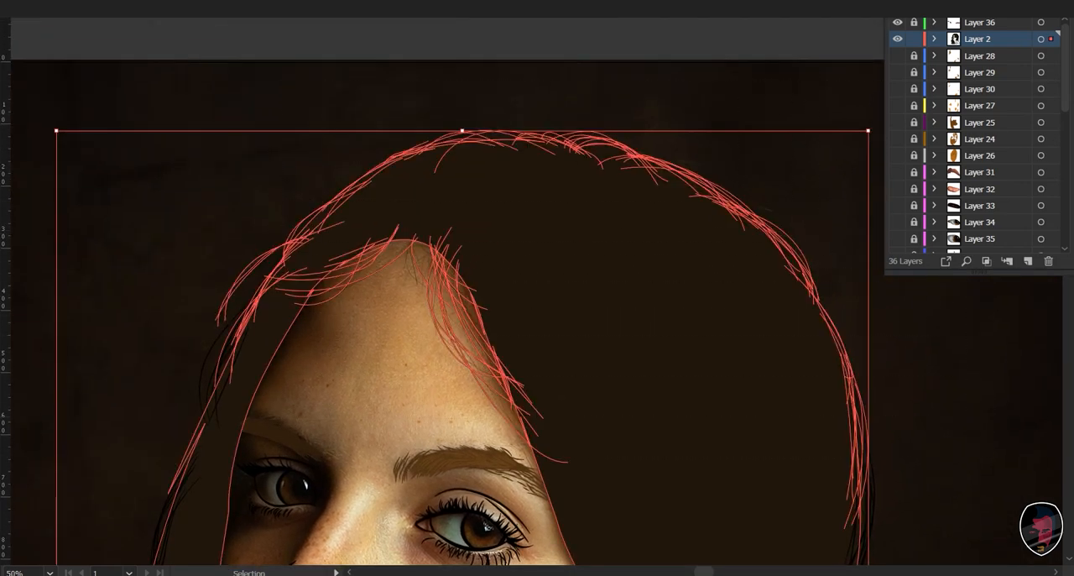
pyautogui.press('i')
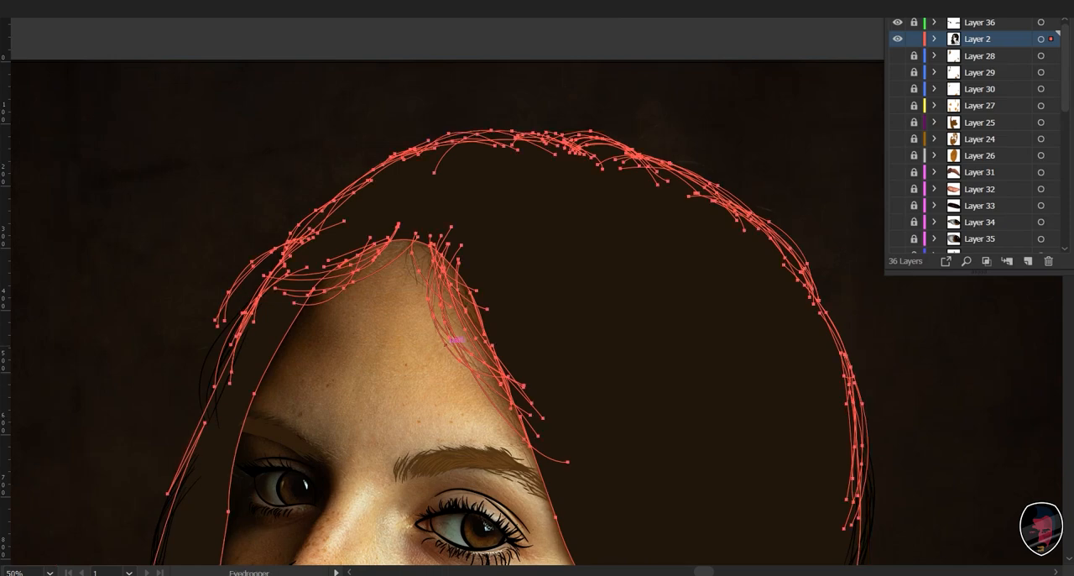
pyautogui.click(454, 339)
pyautogui.press('v')
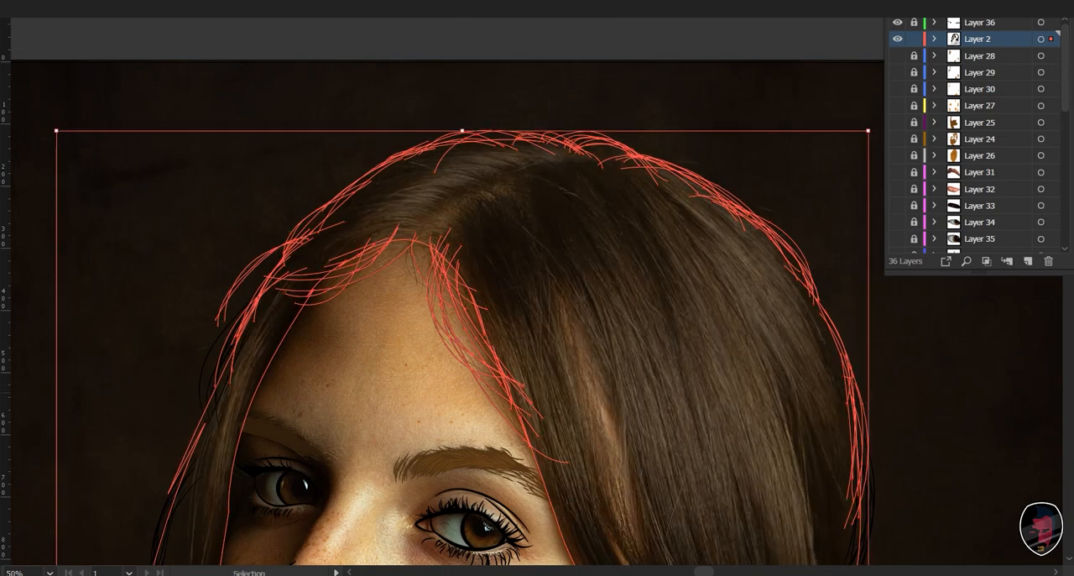
pyautogui.click(252, 396)
pyautogui.moveTo(252, 397); pyautogui.dragTo(531, 227)
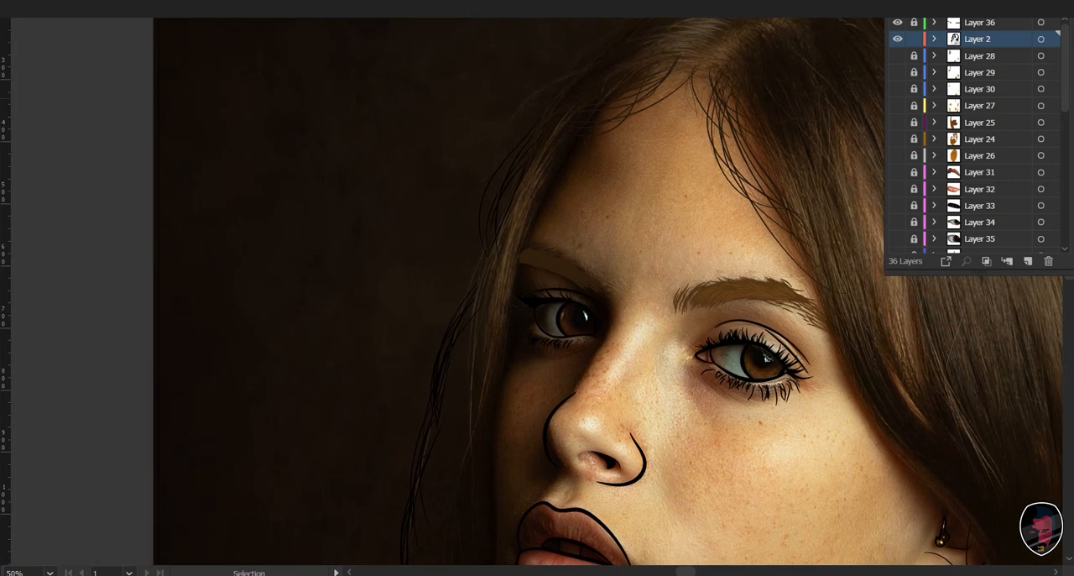
# - Select the strands beside the temple on the shadowed side, apply the recoloured hairline strand's style, and clear the selection
pyautogui.moveTo(442, 80); pyautogui.dragTo(531, 187)
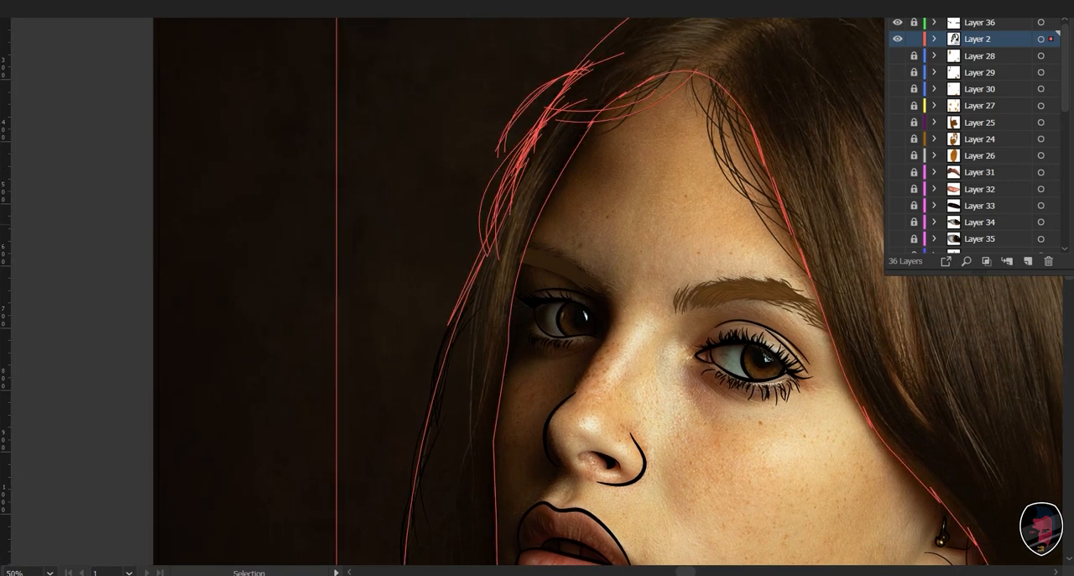
pyautogui.press('i')
pyautogui.click(725, 145)
pyautogui.moveTo(671, 336); pyautogui.dragTo(708, 174)
pyautogui.press('v')
pyautogui.hotkey('ctrl', 'shift', 'a')
pyautogui.moveTo(713, 318); pyautogui.dragTo(711, 269)
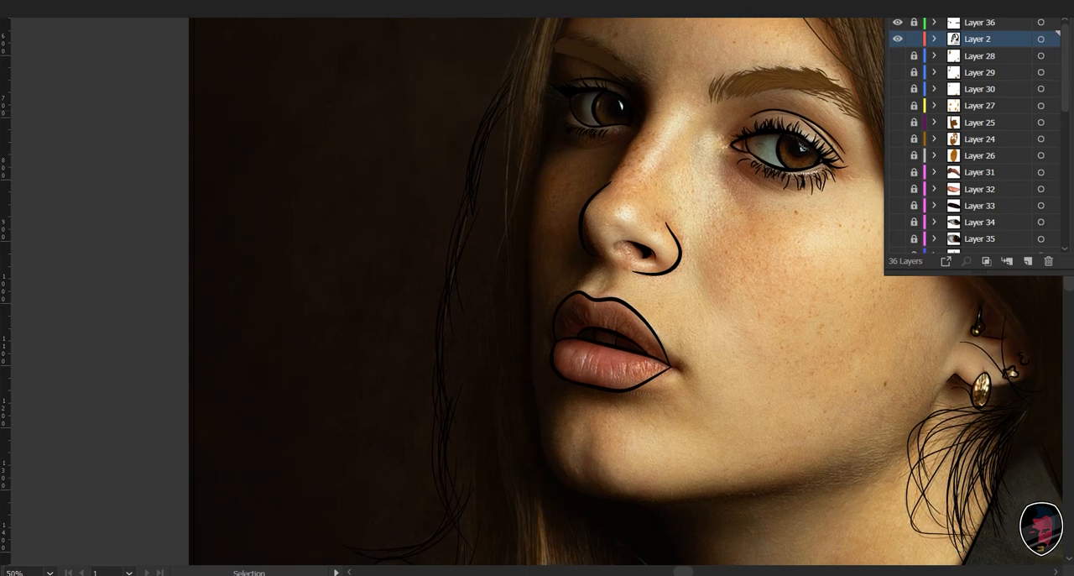
# - Select the strands running down the shadowed side of the face and match them to the brown hairline strands
pyautogui.moveTo(329, 99); pyautogui.dragTo(522, 510)
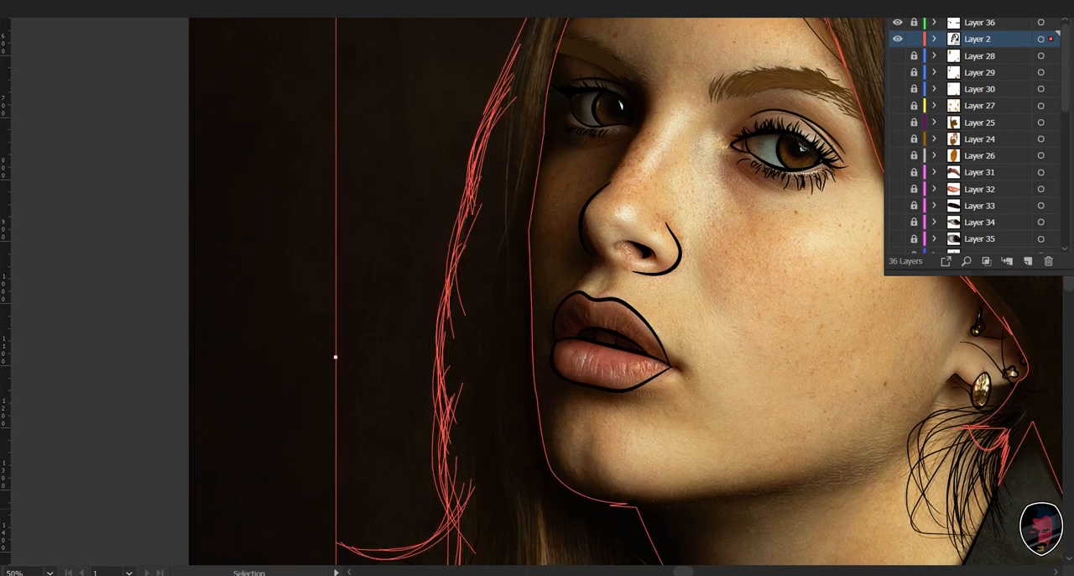
pyautogui.press('i')
pyautogui.moveTo(671, 168); pyautogui.dragTo(712, 337)
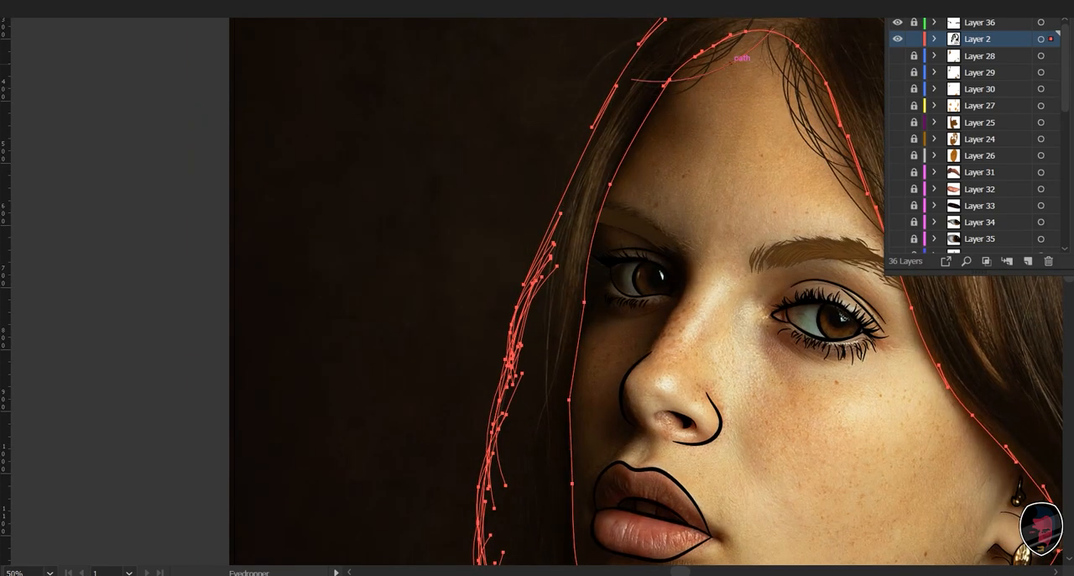
pyautogui.moveTo(713, 524); pyautogui.dragTo(673, 69)
pyautogui.moveTo(673, 352); pyautogui.dragTo(676, 199)
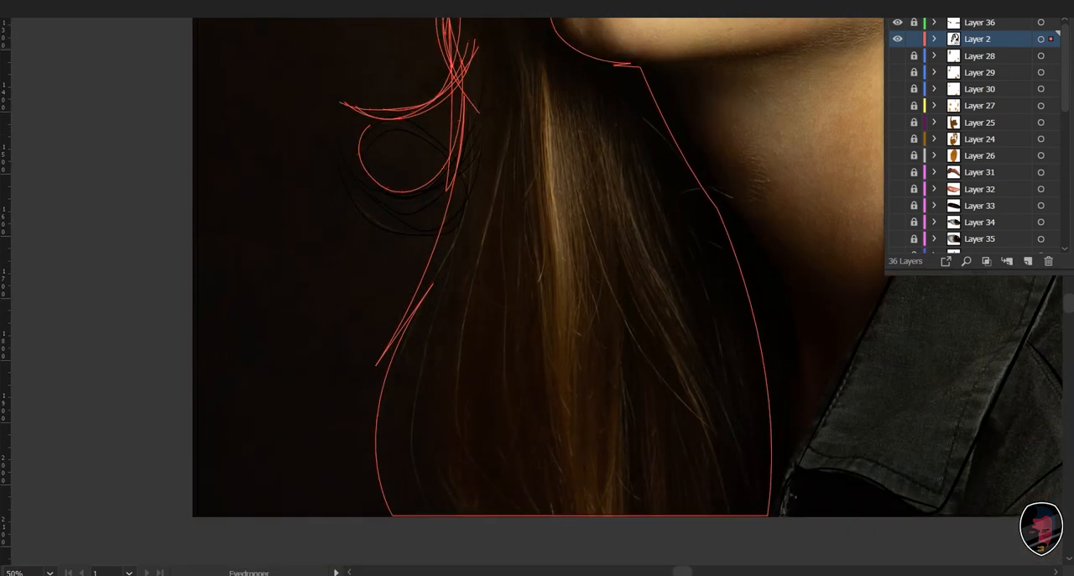
# - Select the curled strands at the lower end of the shadowed-side hair and apply the dark brown strand style
pyautogui.press('v')
pyautogui.moveTo(278, 65); pyautogui.dragTo(485, 453)
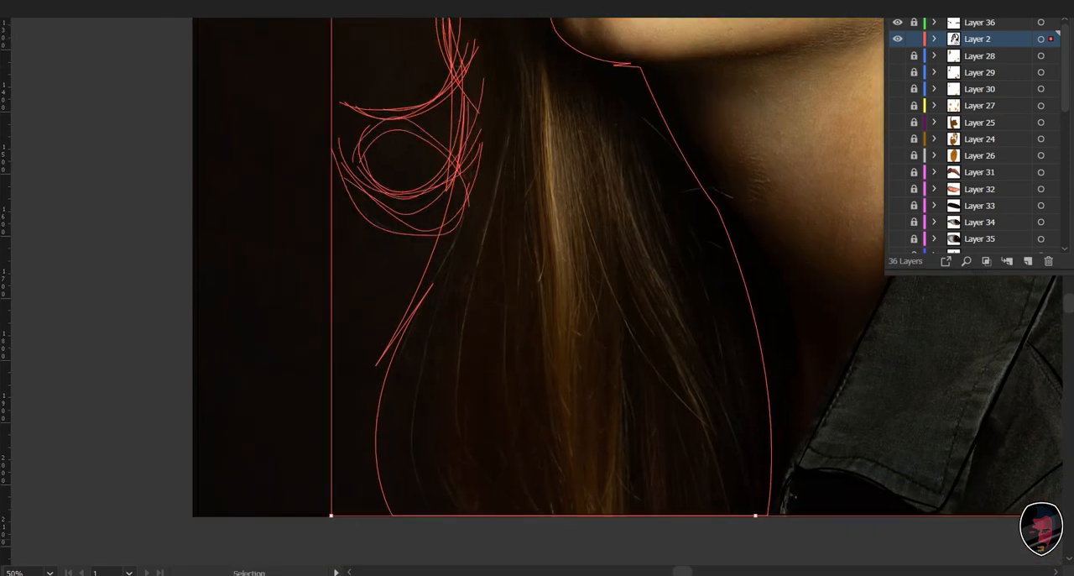
pyautogui.press('i')
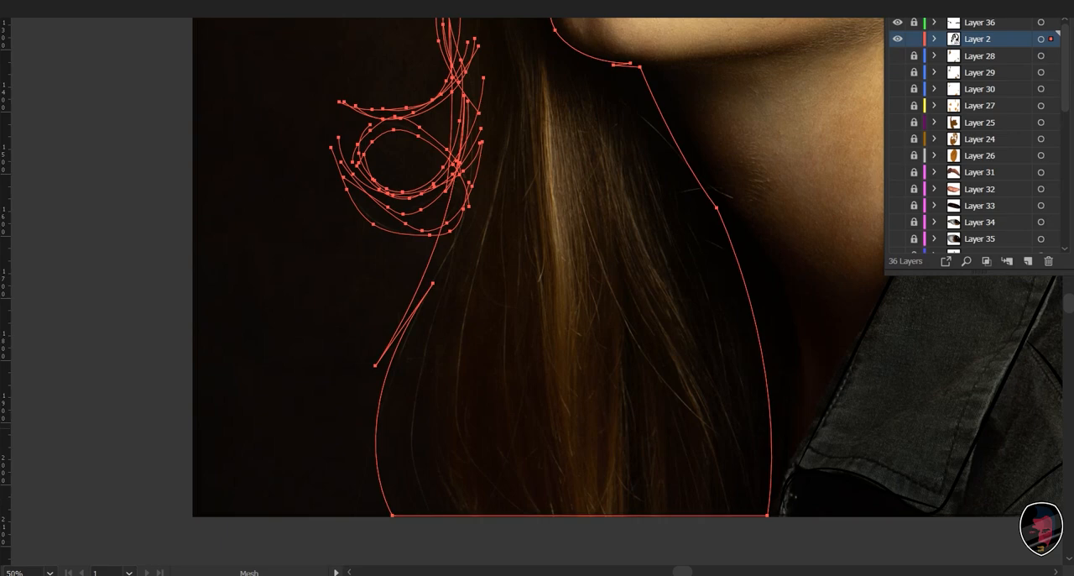
pyautogui.click(765, 368)
pyautogui.moveTo(755, 298); pyautogui.dragTo(452, 559)
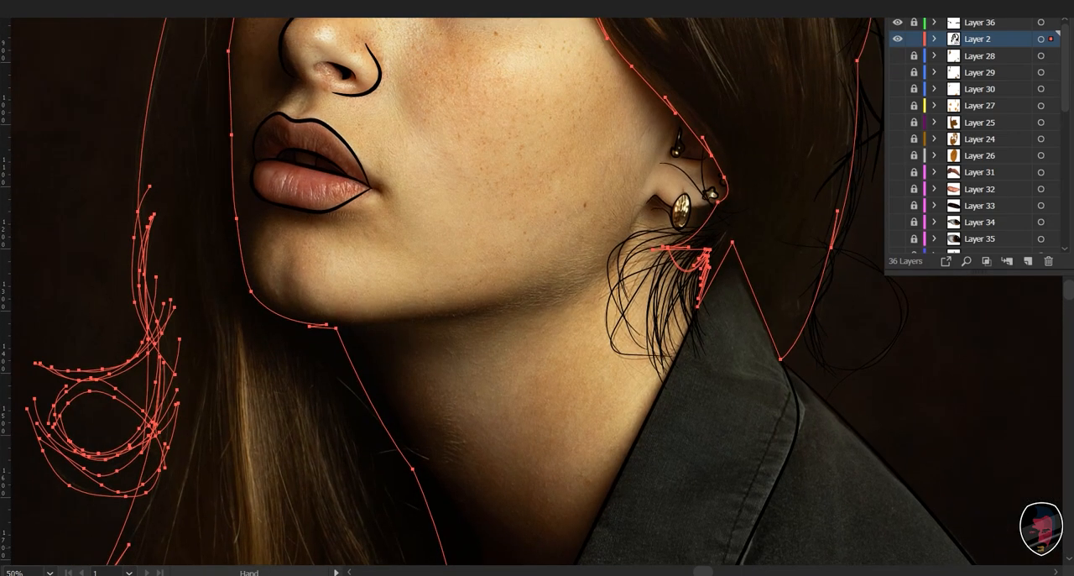
# - Select the fine strands hanging below the ear, apply the sampled dark brown strand style, and deselect them
pyautogui.press('v')
pyautogui.moveTo(589, 116); pyautogui.dragTo(713, 369)
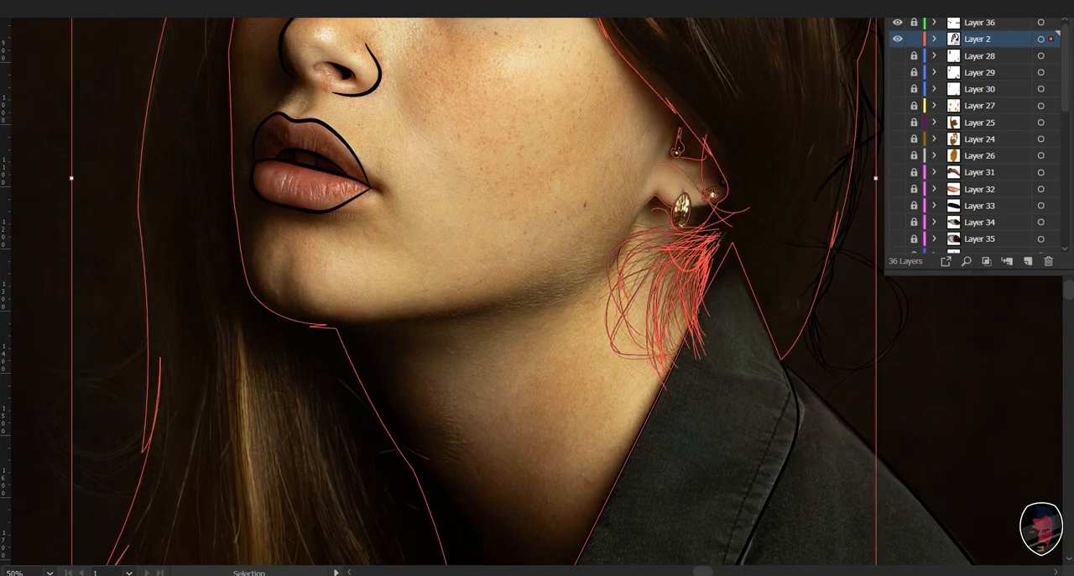
pyautogui.moveTo(642, 252); pyautogui.dragTo(585, 380)
pyautogui.press('i')
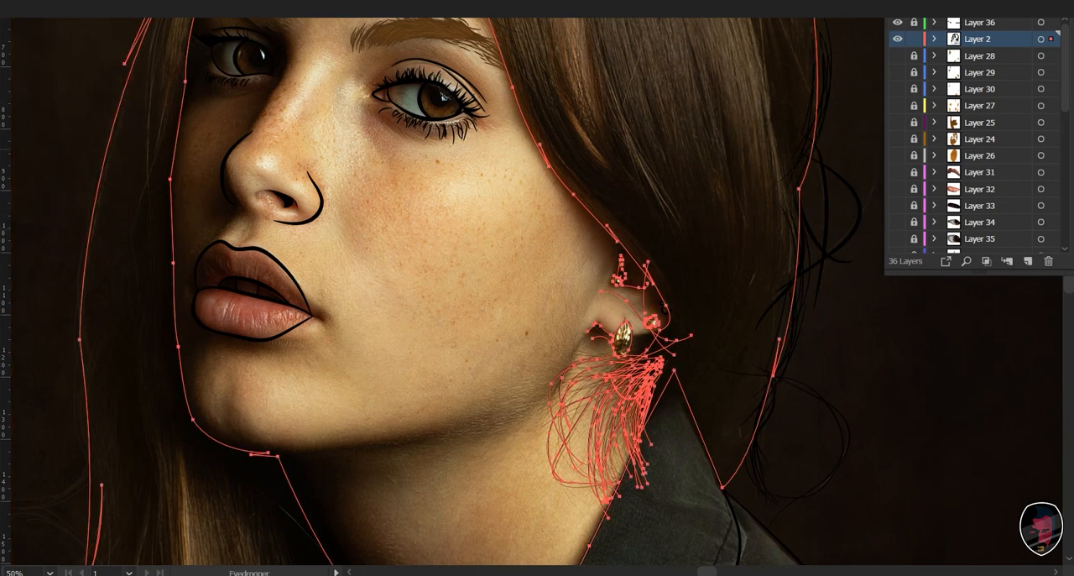
pyautogui.press('v')
pyautogui.hotkey('ctrl', 'shift', 'a')
# - Select the loose curled strands behind the collar on the lit side, apply the dark brown strand style, and deselect them
pyautogui.moveTo(585, 336); pyautogui.dragTo(394, 378)
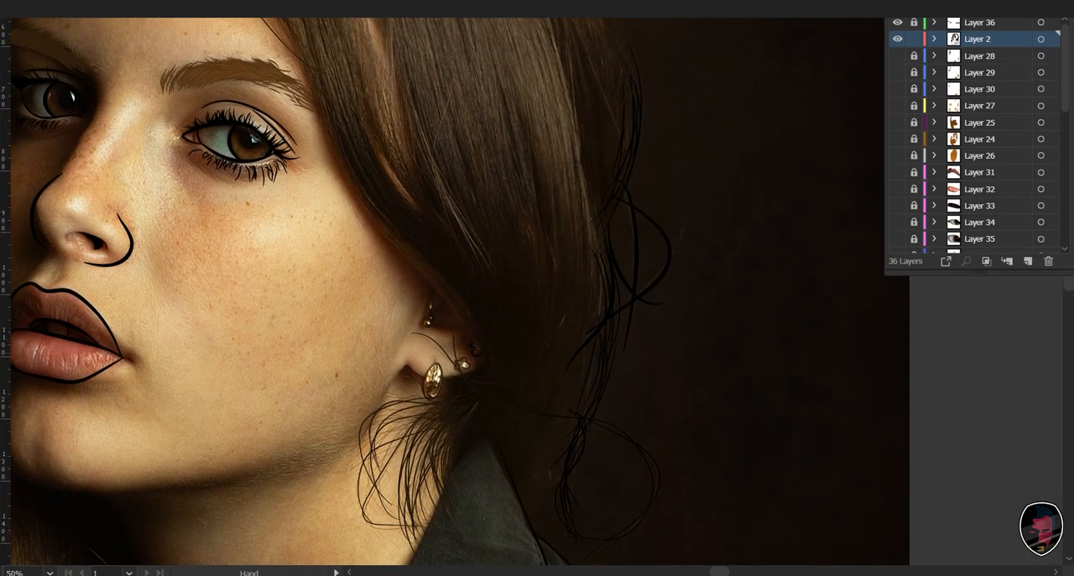
pyautogui.moveTo(798, 77); pyautogui.dragTo(562, 364)
pyautogui.hotkey('ctrl', 'shift', 'a')
pyautogui.moveTo(579, 290); pyautogui.dragTo(571, 364)
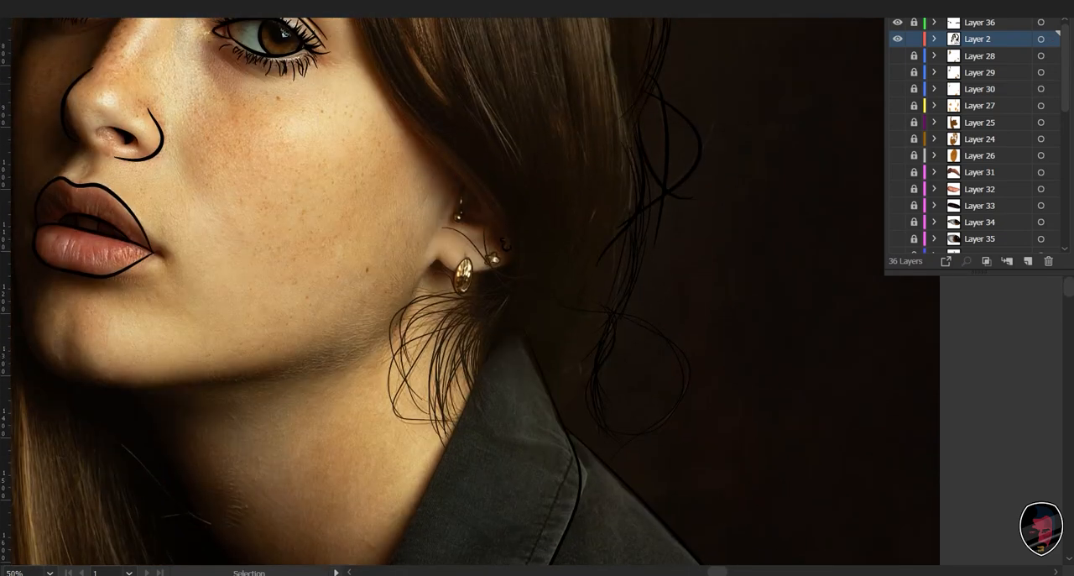
pyautogui.moveTo(812, 69); pyautogui.dragTo(596, 425)
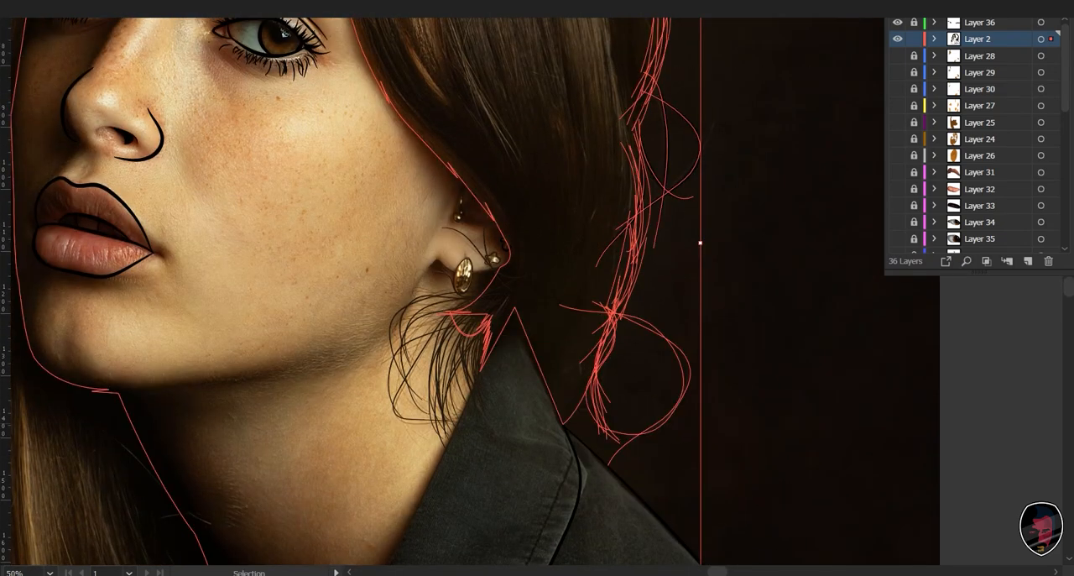
pyautogui.press('i')
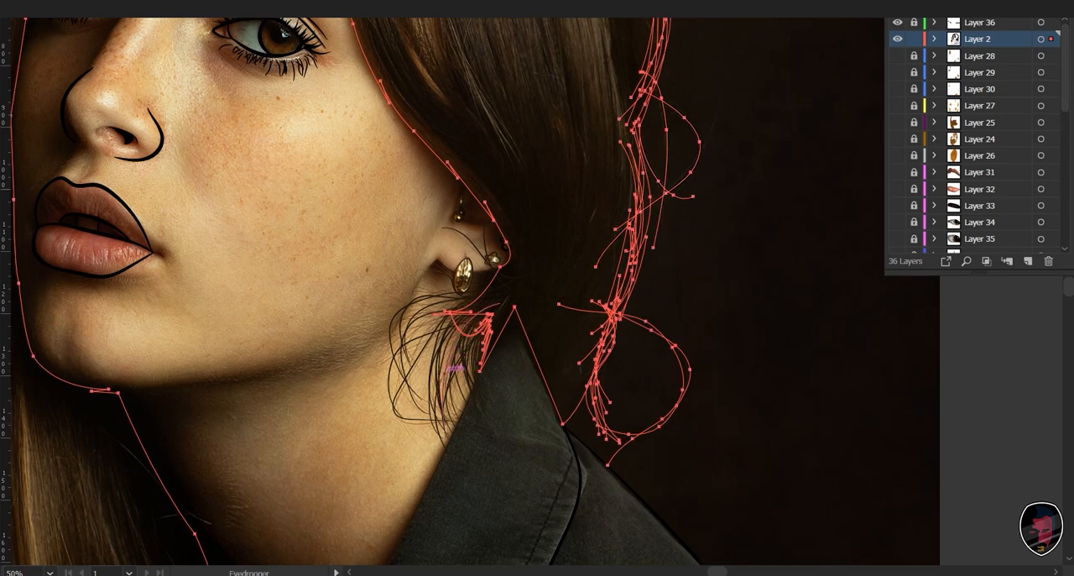
pyautogui.moveTo(453, 117); pyautogui.dragTo(477, 522)
pyautogui.press('v')
pyautogui.click(777, 336)
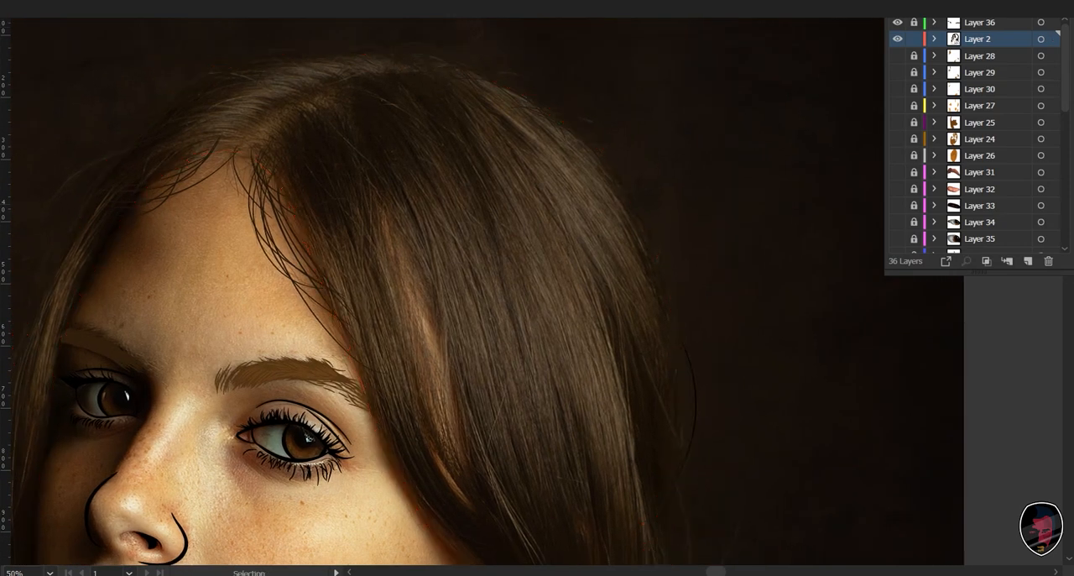
# - Select only the strands along the crown and the lit outer edge of the hair, and match them to the dark brown strands
pyautogui.moveTo(776, 60); pyautogui.dragTo(227, 460)
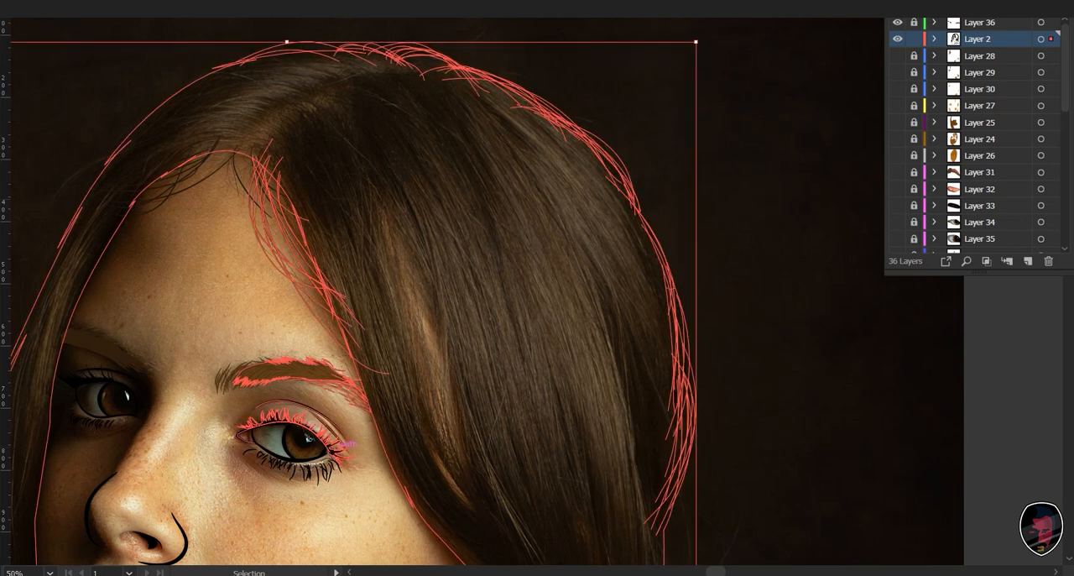
pyautogui.moveTo(812, 112); pyautogui.dragTo(554, 495)
pyautogui.press('i')
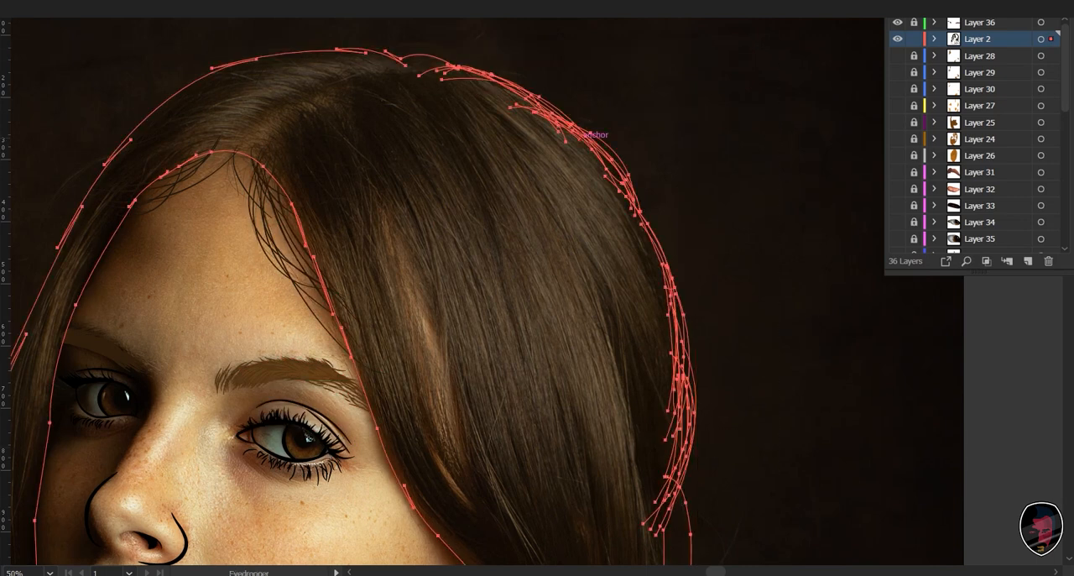
pyautogui.press('v')
pyautogui.click(755, 209)
# - Select the main hair outline, fill the hair shape with the sampled dark brown, and clear the selection
pyautogui.moveTo(655, 218); pyautogui.dragTo(753, 241)
pyautogui.hotkey('ctrl', 'a')
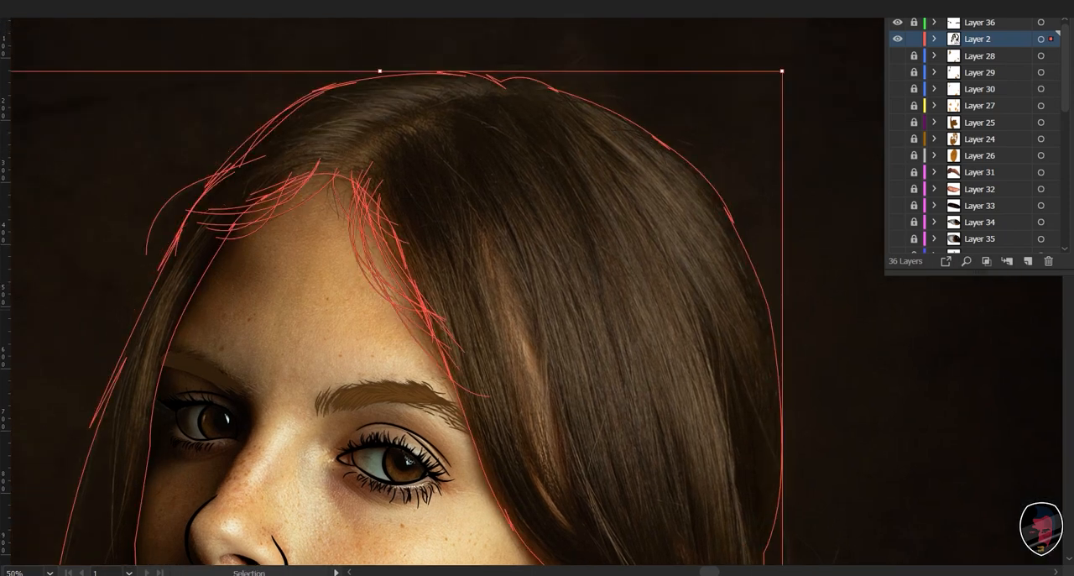
pyautogui.click(839, 252)
pyautogui.click(781, 419)
pyautogui.press('i')
pyautogui.click(503, 168)
pyautogui.press('v')
pyautogui.click(839, 252)
pyautogui.moveTo(587, 353); pyautogui.dragTo(627, 206)
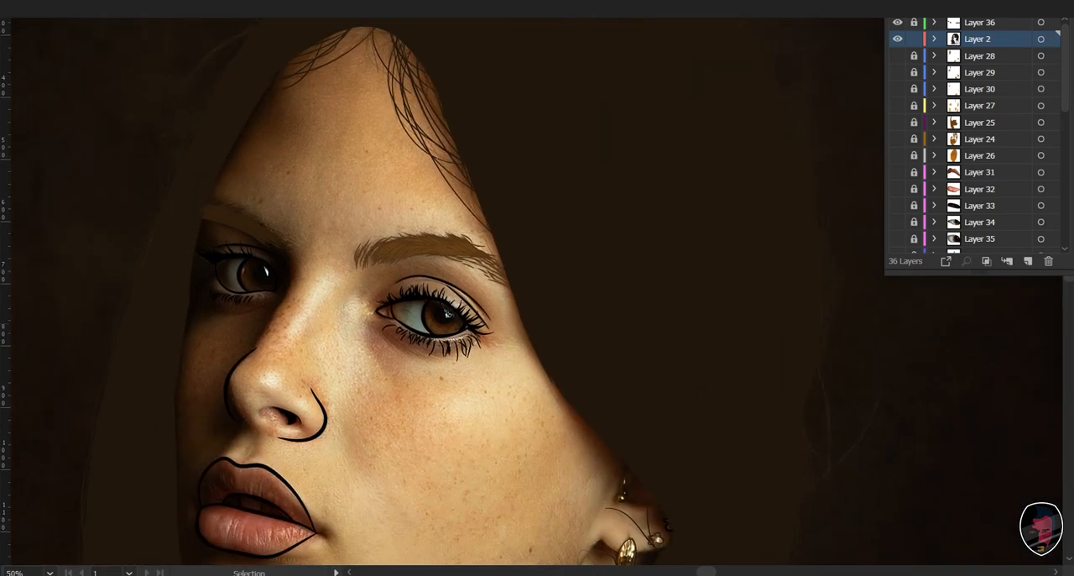
# - Review the whole portrait with all vector layers shown and the photo hidden, and return to the photo alone
pyautogui.hotkey('ctrl', '-')
pyautogui.hotkey('ctrl', '-')
pyautogui.hotkey('ctrl', '-')
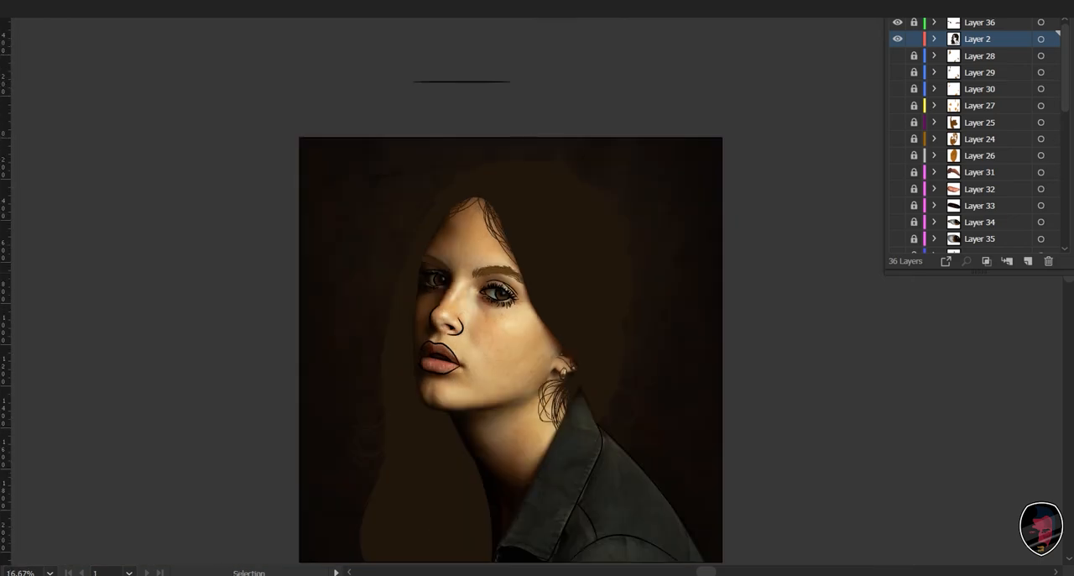
pyautogui.moveTo(897, 55); pyautogui.dragTo(897, 245)
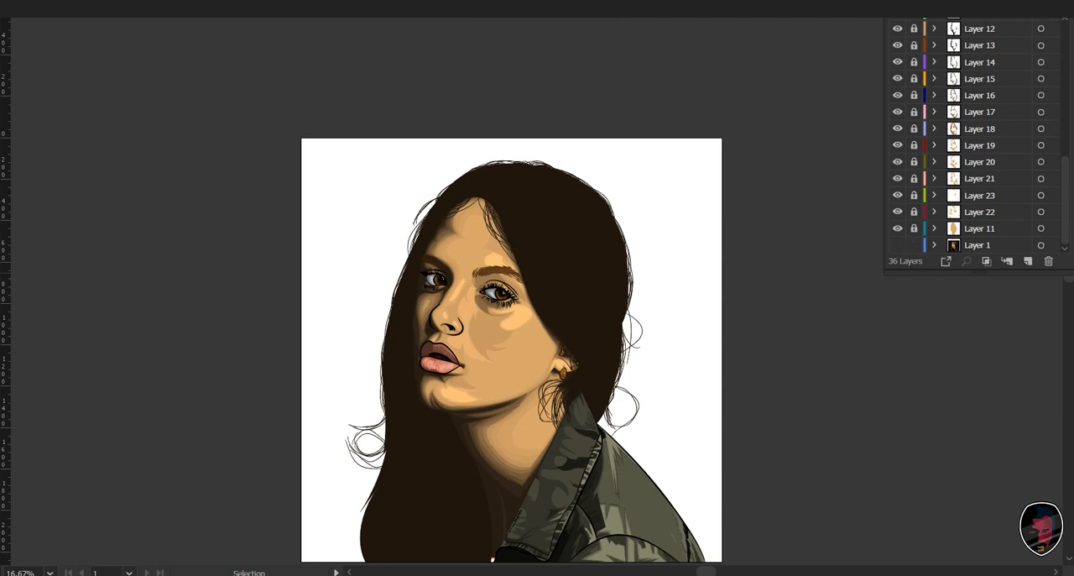
pyautogui.hotkey('ctrl', '-')
pyautogui.hotkey('ctrl', '+')
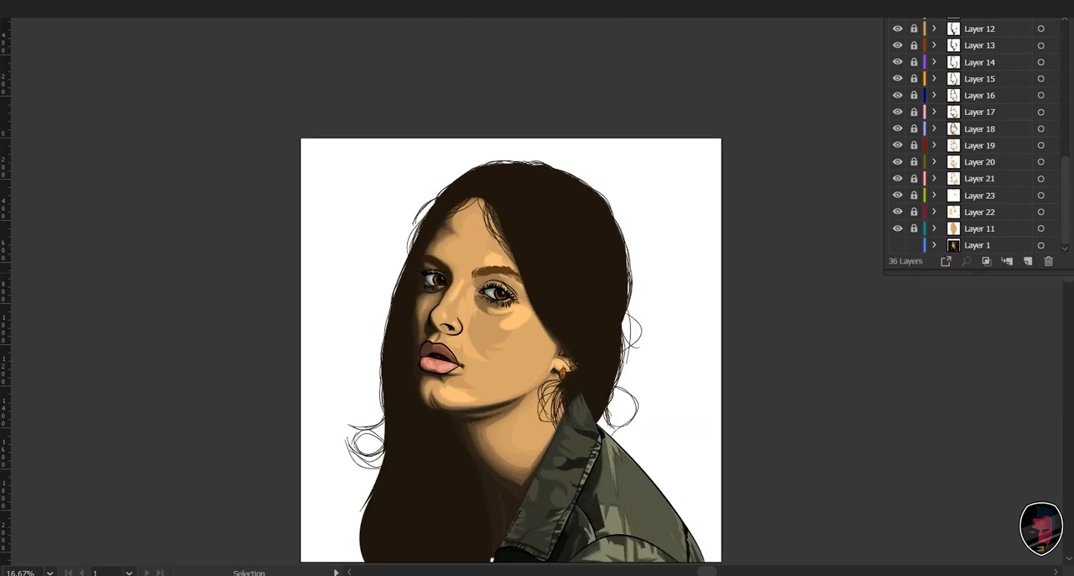
pyautogui.click(897, 245)
pyautogui.keyDown('alt'); pyautogui.click(897, 245); pyautogui.keyUp('alt')
pyautogui.scroll(7, 897, 245)
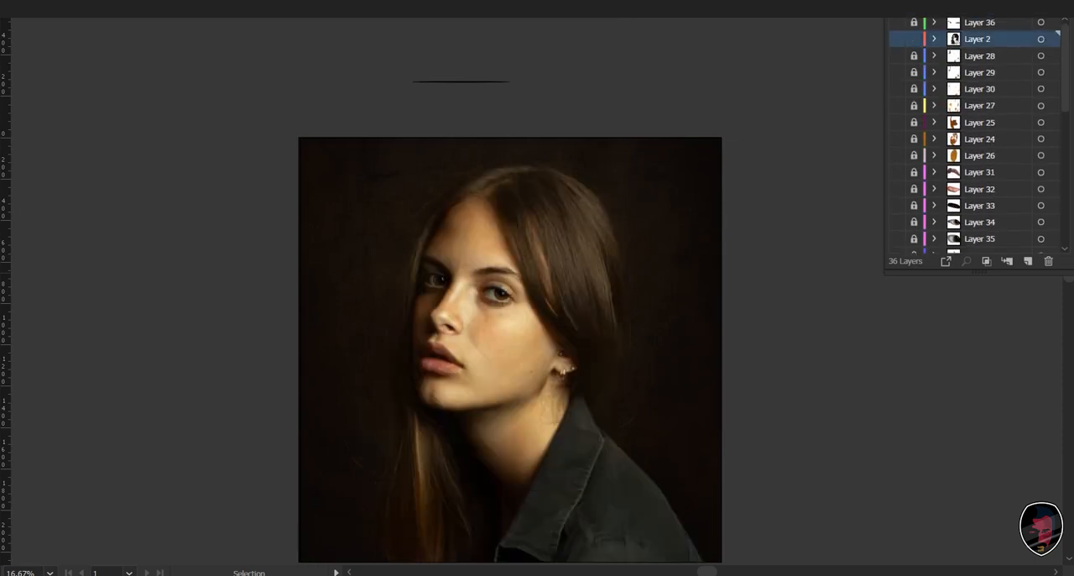
# - Show Layer 2 and Layer 36 over the photo, remove the hair shape's dark brown fill, and clear the selection
pyautogui.click(897, 38)
pyautogui.click(897, 23)
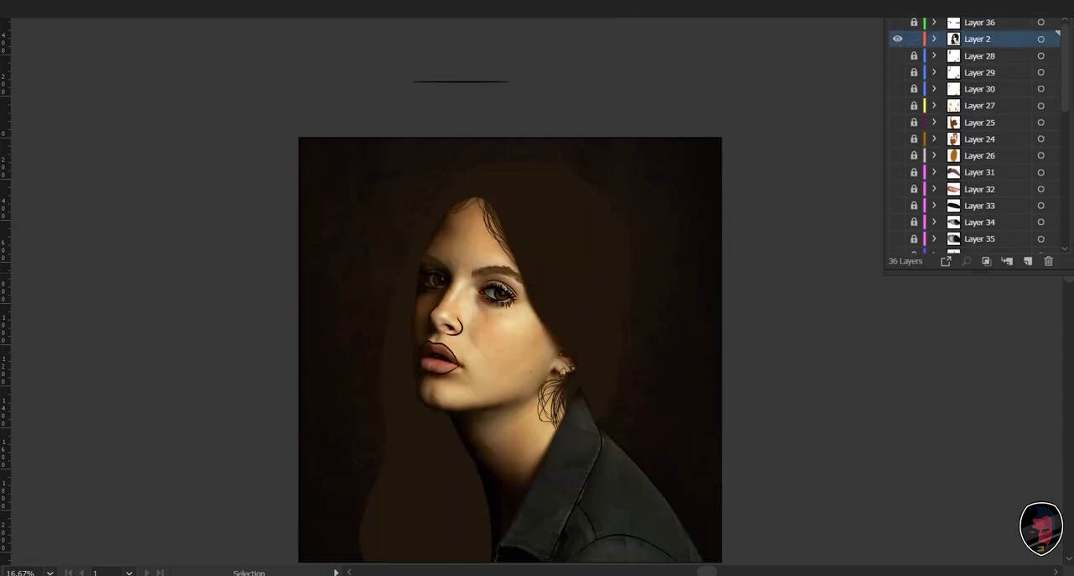
pyautogui.hotkey('ctrl', 'a')
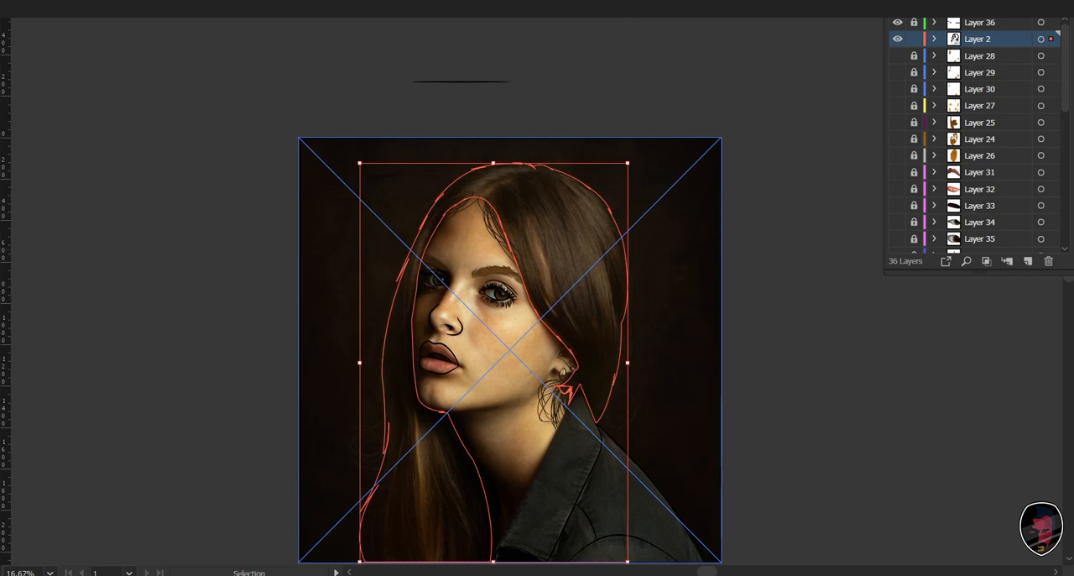
pyautogui.hotkey('ctrl', 'shift', 'a')
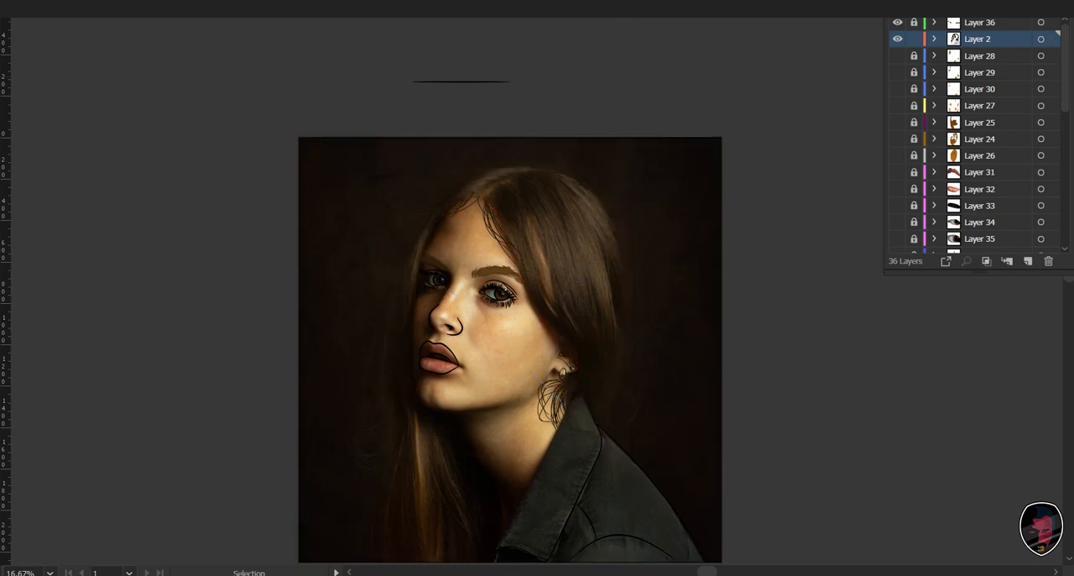
# - Add a new layer above Layer 2 and paint one long hair strand down the lit-side hair edge beside the eye
pyautogui.click(1028, 261)
pyautogui.hotkey('ctrl', '=')
pyautogui.hotkey('ctrl', '=')
pyautogui.hotkey('ctrl', '=')
pyautogui.hotkey('ctrl', '=')
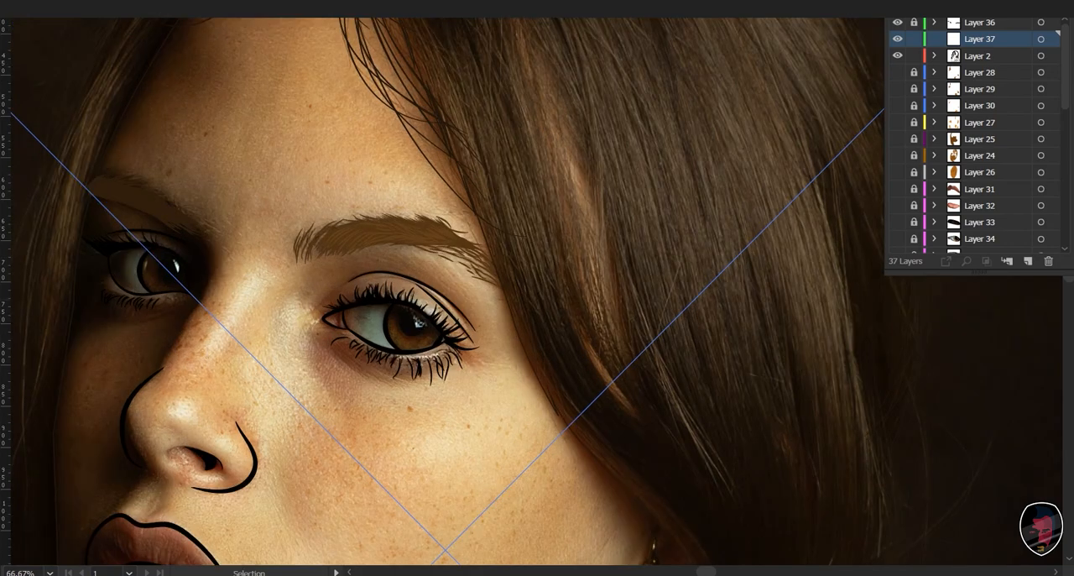
pyautogui.moveTo(521, 235)
pyautogui.mouseDown()
pyautogui.moveTo(541, 413)
pyautogui.moveTo(501, 301)
pyautogui.mouseUp()
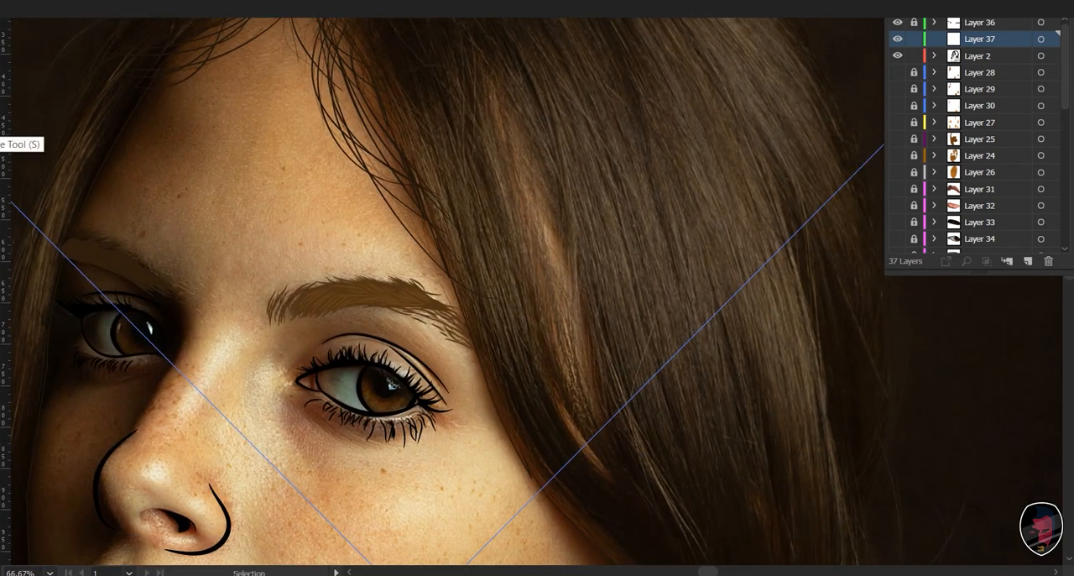
pyautogui.click(2, 99)
pyautogui.moveTo(52, 104)
pyautogui.mouseDown()
pyautogui.moveTo(74, 198)
pyautogui.moveTo(17, 202)
pyautogui.moveTo(8, 97)
pyautogui.mouseUp()
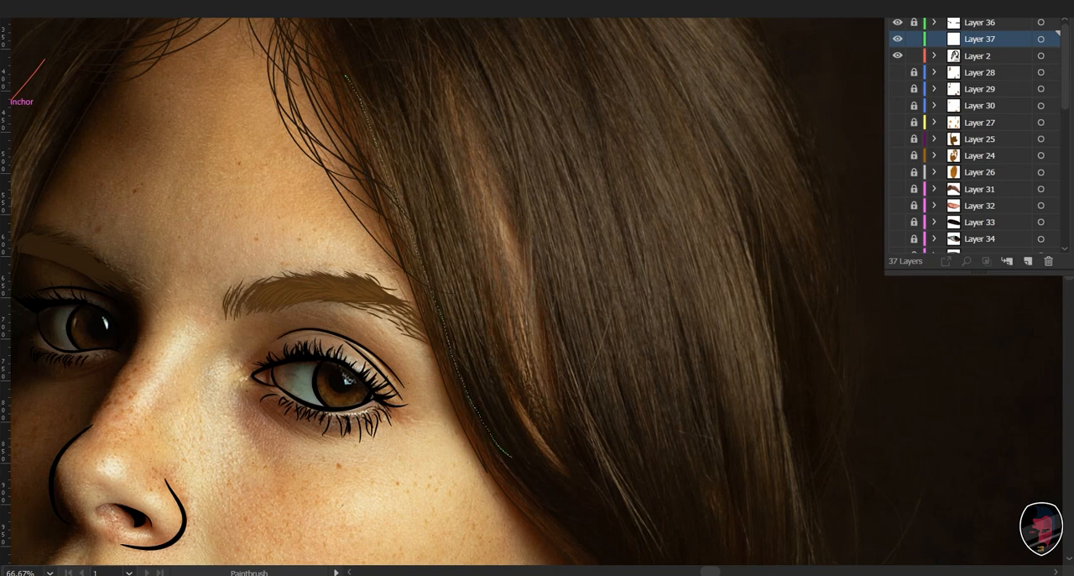
pyautogui.moveTo(345, 76); pyautogui.dragTo(511, 457)
# - Undo the accidental shift of the reference photo and lock Layer 1
pyautogui.press('i')
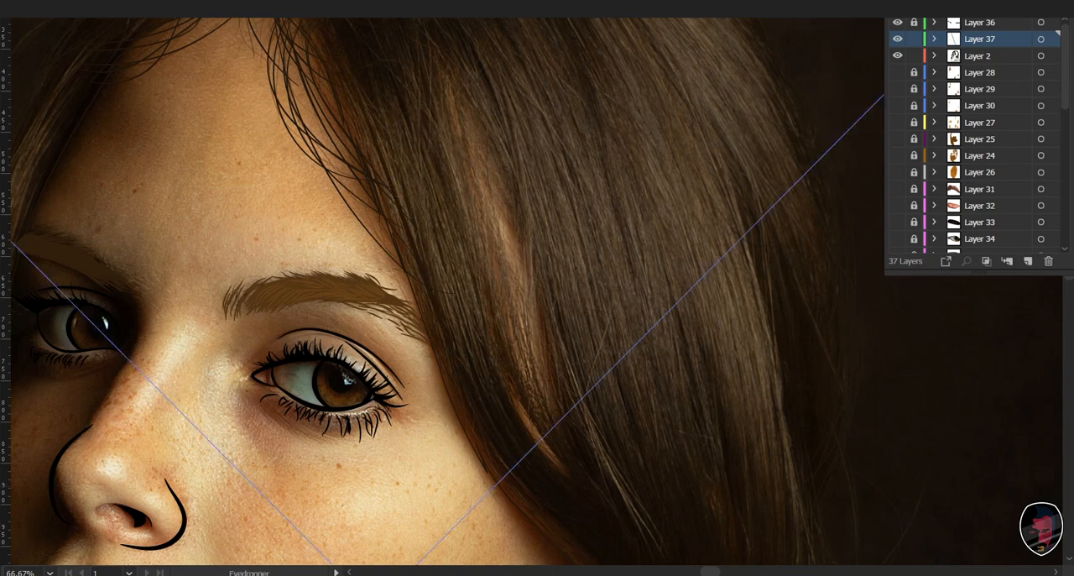
pyautogui.press('v')
pyautogui.moveTo(471, 241); pyautogui.dragTo(449, 278)
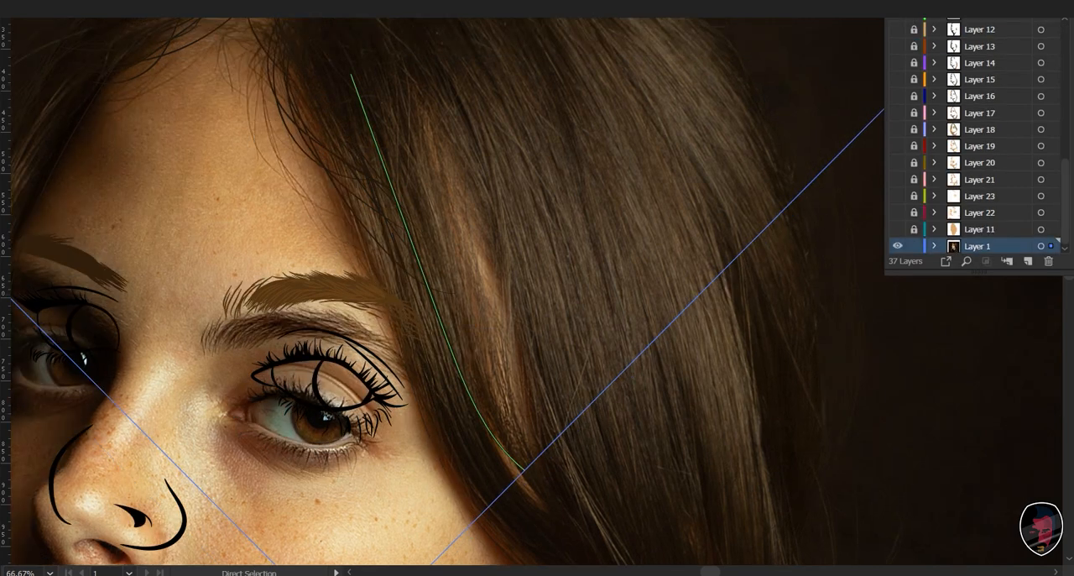
pyautogui.hotkey('ctrl', 'z')
pyautogui.hotkey('ctrl', '2')
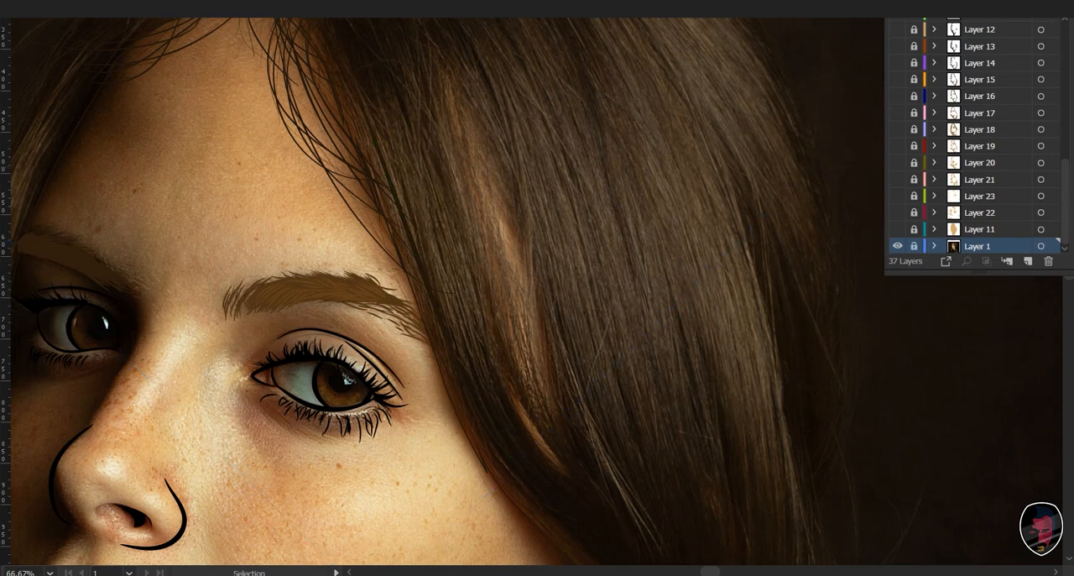
pyautogui.scroll(8, 973, 134)
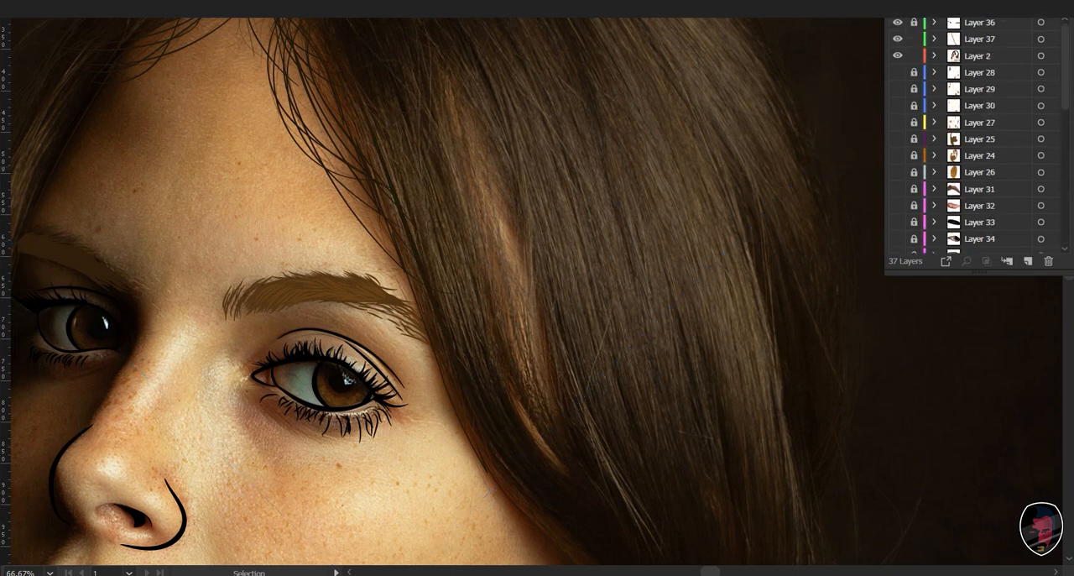
# - Select the new strand on Layer 37 and set its colour to a brown lighter than the hair base
pyautogui.click(380, 153)
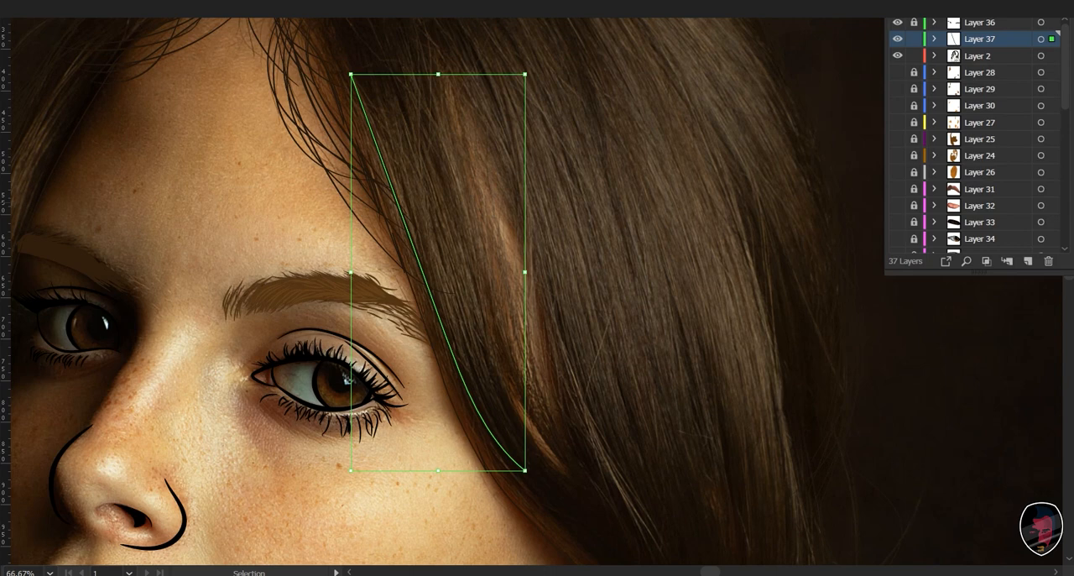
pyautogui.press('i')
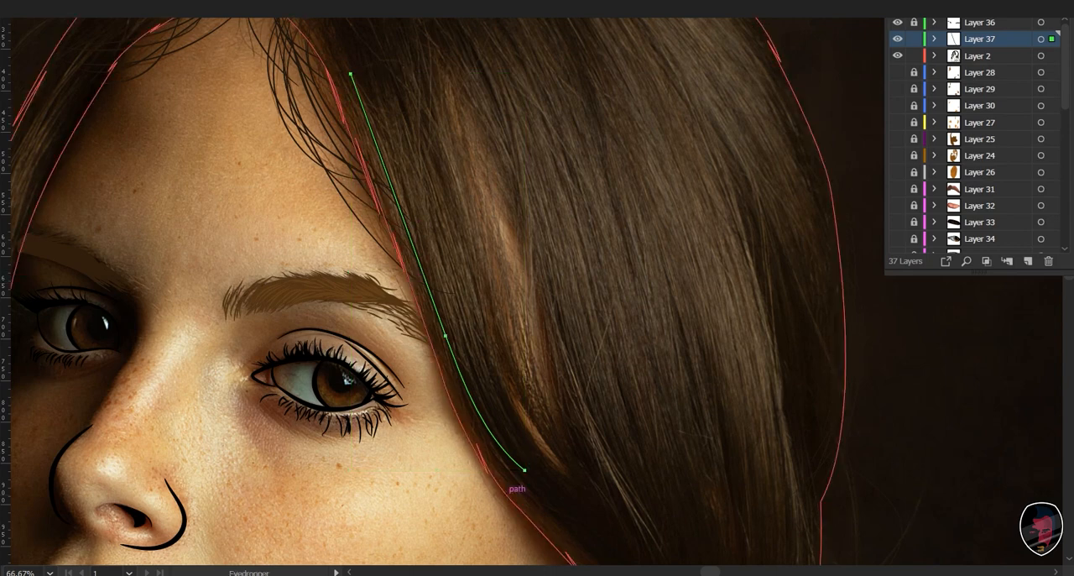
pyautogui.moveTo(669, 428); pyautogui.dragTo(685, 428)
pyautogui.press('Return')
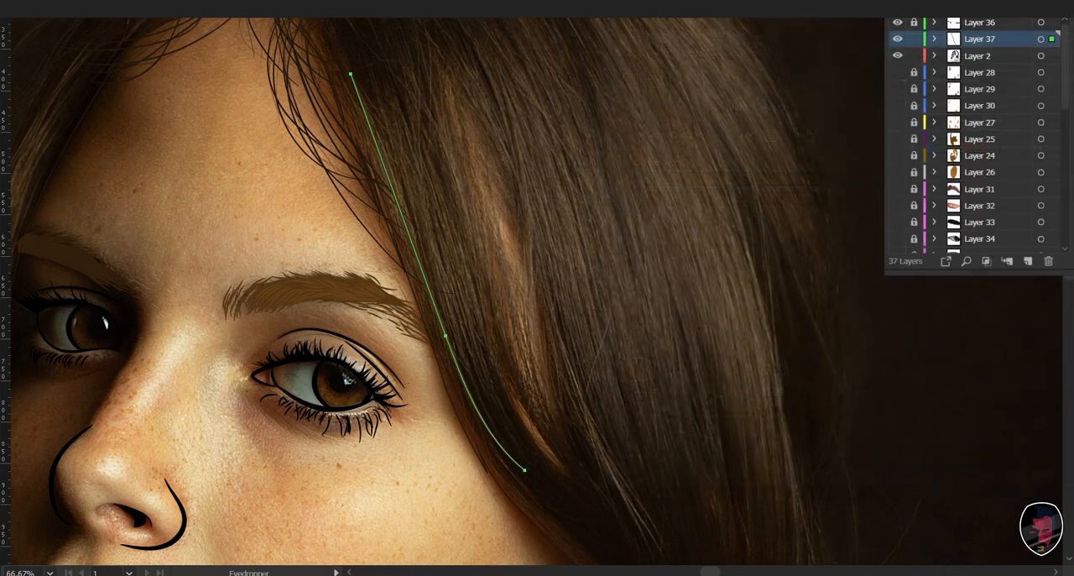
# - Swap the hair outline's fill and stroke, and swap them back
pyautogui.press('v')
pyautogui.click(549, 537)
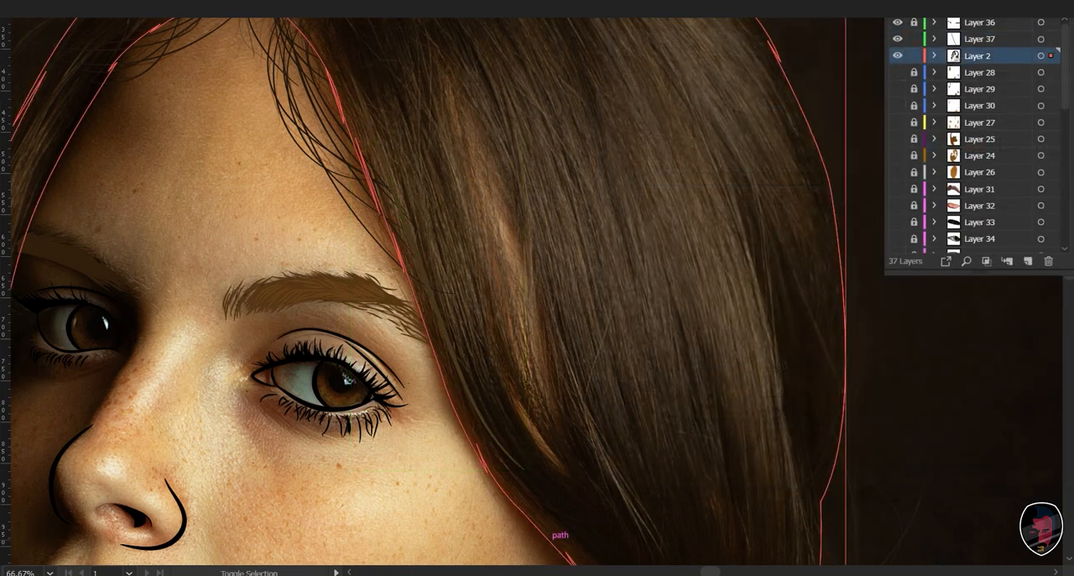
pyautogui.hotkey('shift', 'x')
pyautogui.hotkey('shift', 'x')
# - With the new strand's brown style, paint long tapering strands down the hair between the face edge and the reddish highlight
pyautogui.click(426, 278)
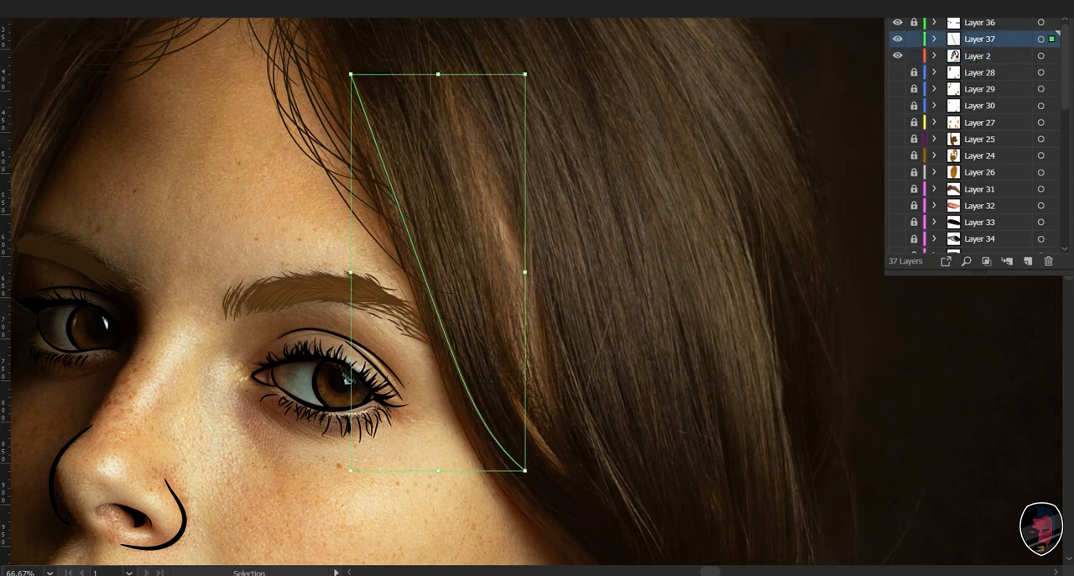
pyautogui.press('b')
pyautogui.moveTo(426, 279)
pyautogui.mouseDown()
pyautogui.moveTo(454, 235)
pyautogui.moveTo(430, 385)
pyautogui.moveTo(417, 358)
pyautogui.mouseUp()
pyautogui.hotkey('ctrl', '-')
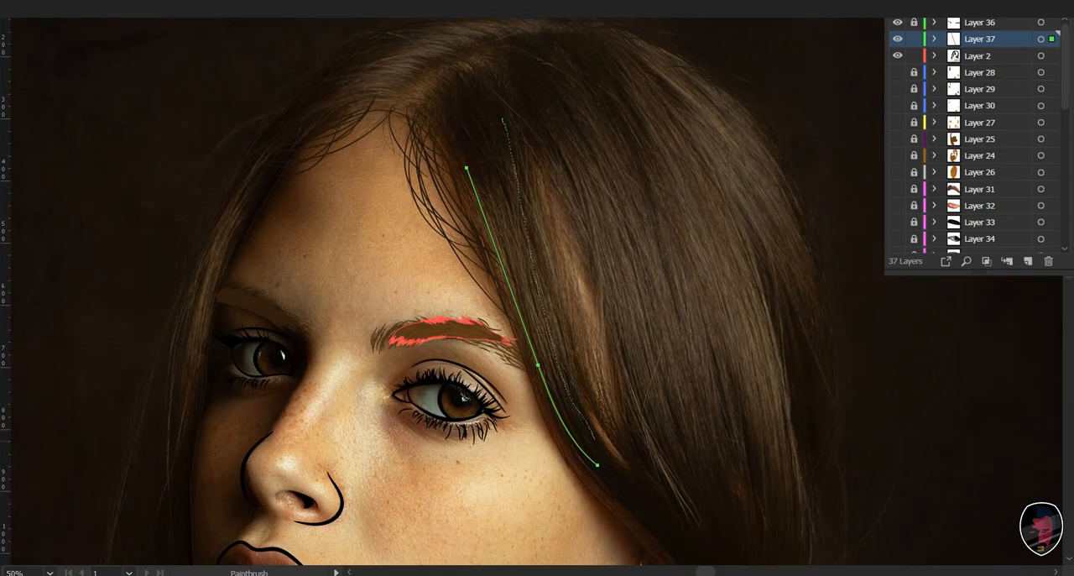
pyautogui.moveTo(595, 438); pyautogui.dragTo(605, 448)
pyautogui.moveTo(587, 408); pyautogui.dragTo(610, 454)
pyautogui.moveTo(573, 391); pyautogui.dragTo(581, 410)
pyautogui.moveTo(526, 174); pyautogui.dragTo(579, 402)
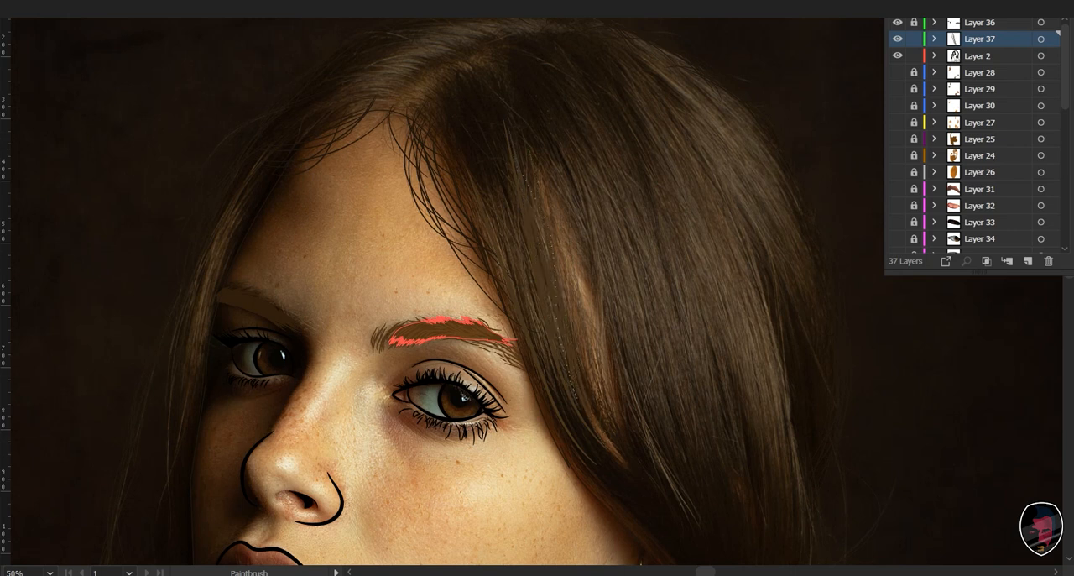
pyautogui.moveTo(536, 272); pyautogui.dragTo(599, 454)
pyautogui.moveTo(491, 180); pyautogui.dragTo(541, 297)
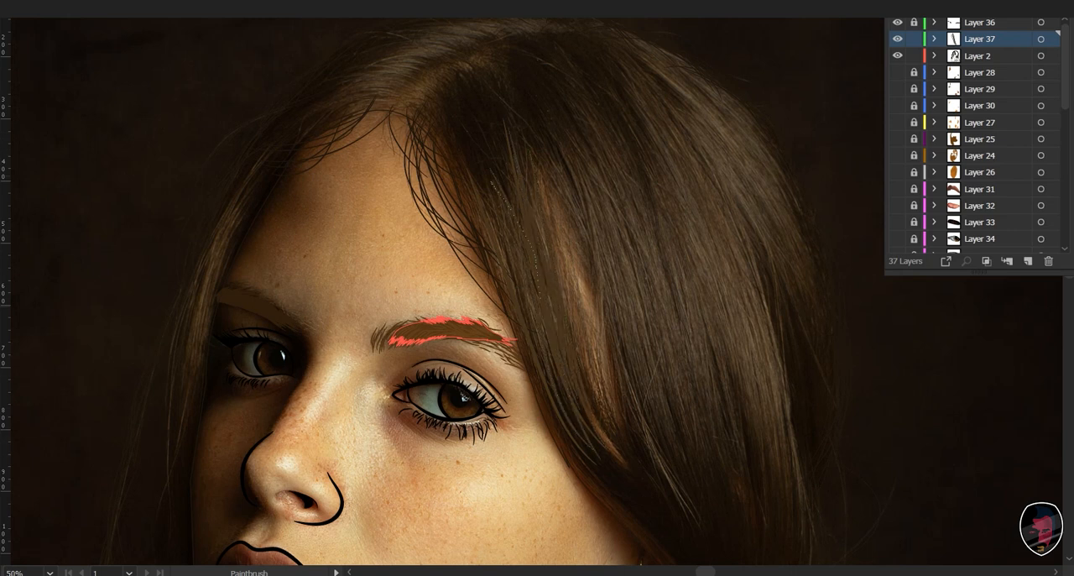
pyautogui.moveTo(574, 446); pyautogui.dragTo(599, 460)
# - Paint long brown strands along the face-side edge of the hair, from beside the forehead down past the eyebrow
pyautogui.hotkey('ctrl', '+')
pyautogui.hotkey('ctrl', '+')
pyautogui.hotkey('ctrl', '+')
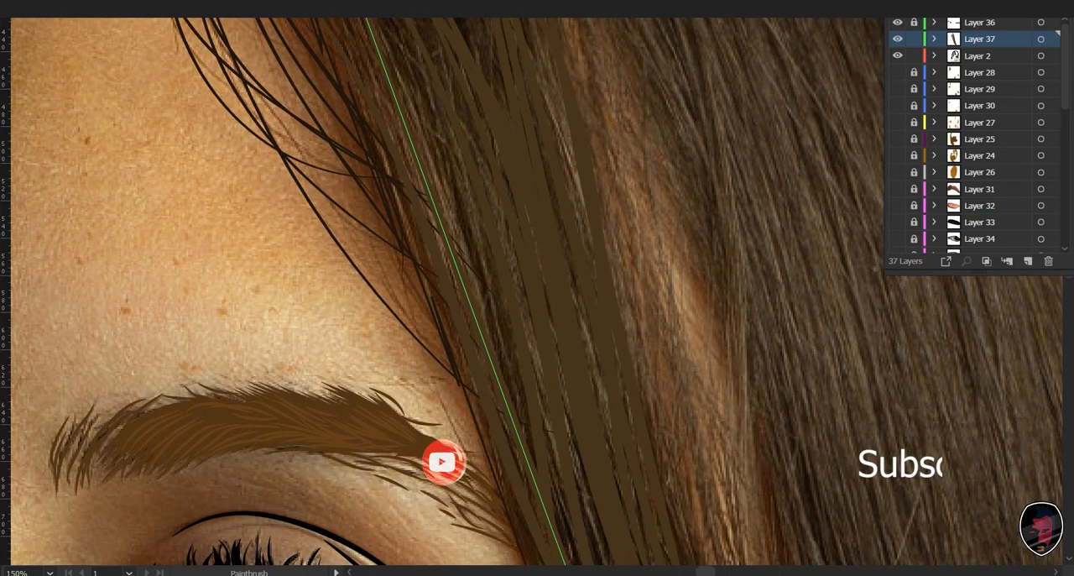
pyautogui.hotkey('ctrl', '-')
pyautogui.press('space')
pyautogui.moveTo(534, 270); pyautogui.dragTo(534, 226)
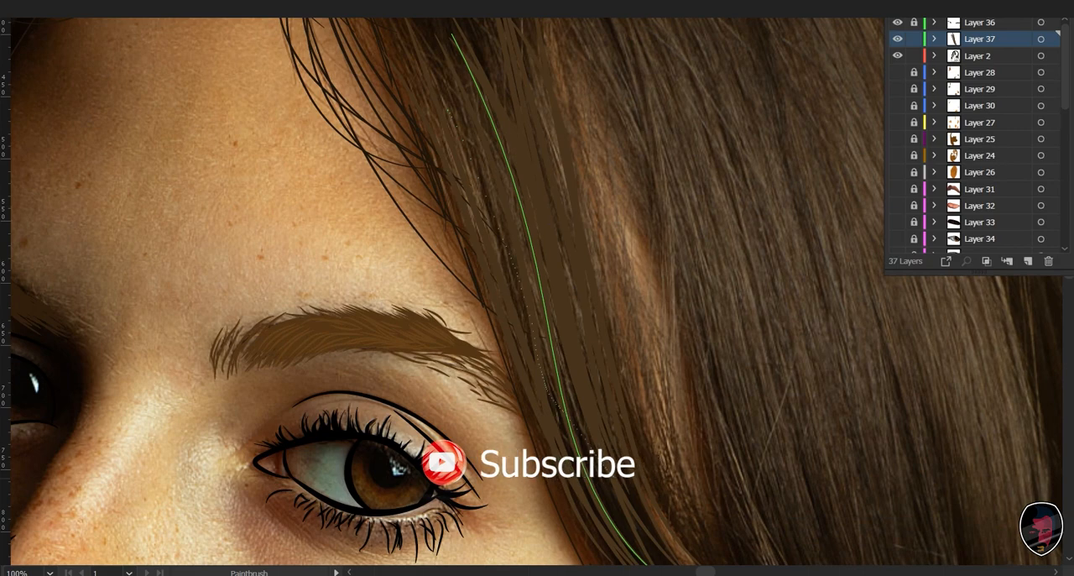
pyautogui.moveTo(435, 33); pyautogui.dragTo(560, 470)
pyautogui.moveTo(504, 209); pyautogui.dragTo(561, 368)
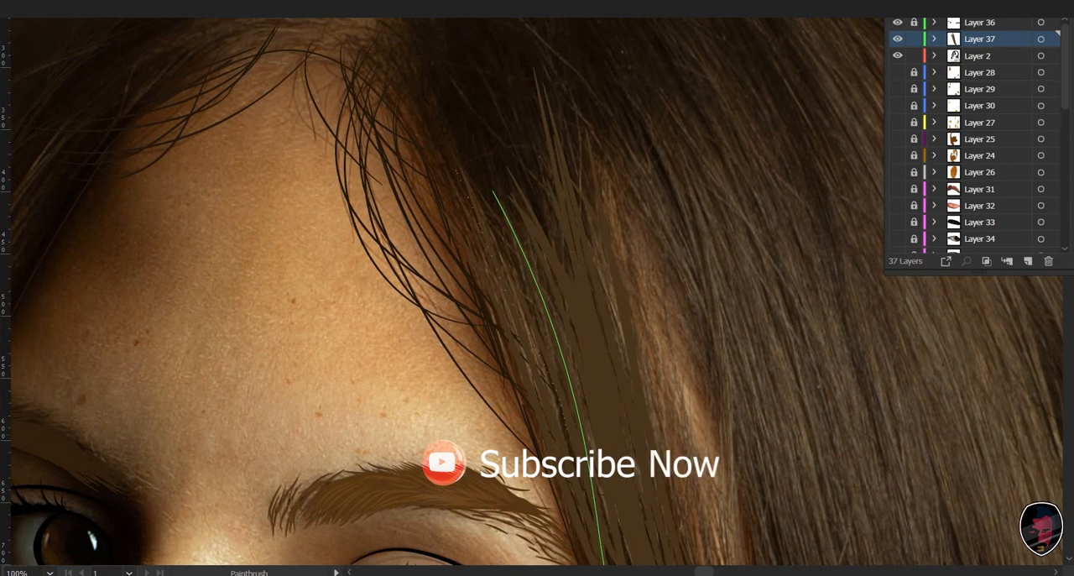
# - Fill the dark gaps in the painted strands beside the outer eye corner with further tapering strokes
pyautogui.moveTo(571, 419); pyautogui.dragTo(503, 182)
pyautogui.moveTo(459, 103); pyautogui.dragTo(578, 378)
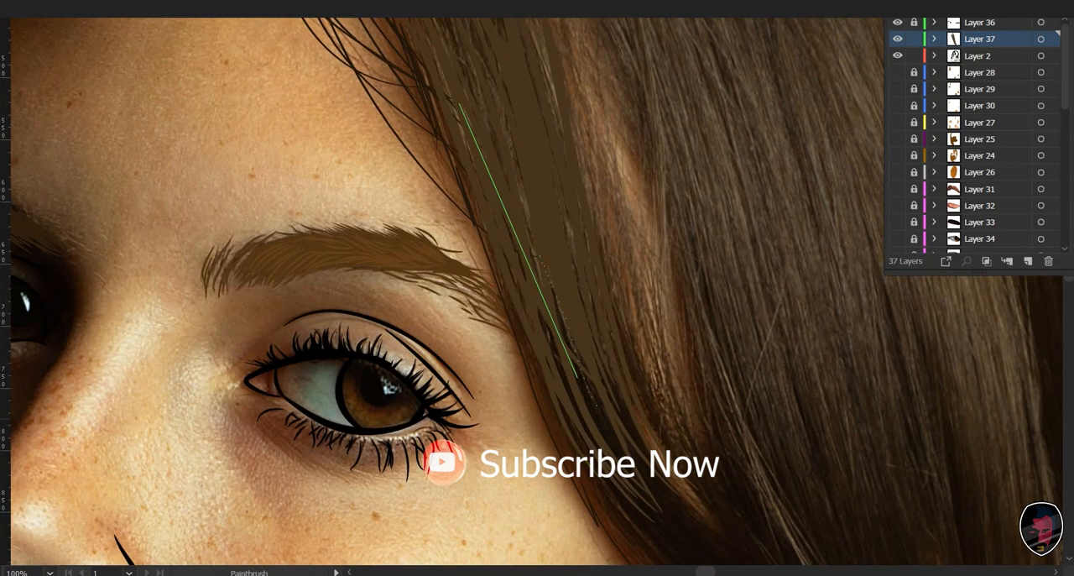
pyautogui.moveTo(507, 288); pyautogui.dragTo(643, 532)
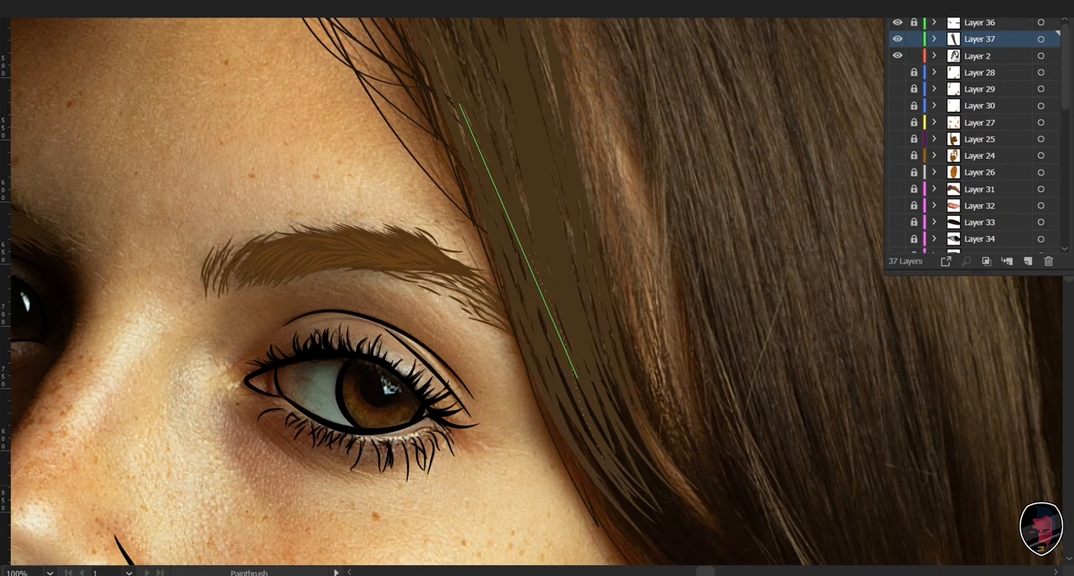
# - Start a second group of long curved brown strands on the far side of the reddish highlight, tapering below eye level
pyautogui.moveTo(557, 286)
pyautogui.mouseDown()
pyautogui.moveTo(444, 304)
pyautogui.moveTo(432, 321)
pyautogui.mouseUp()
pyautogui.hotkey('ctrl', '-')
pyautogui.hotkey('ctrl', '-')
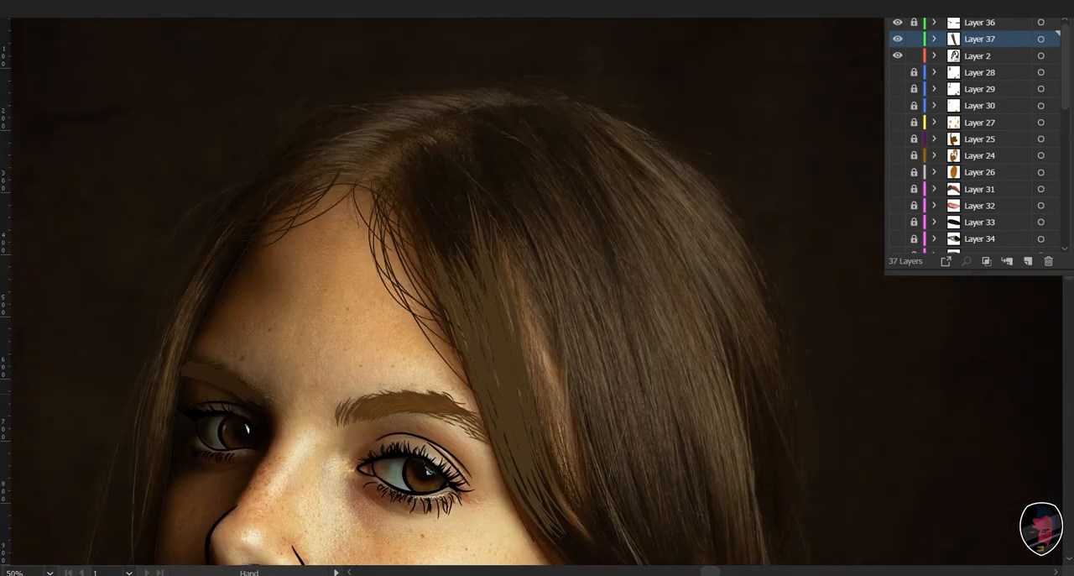
pyautogui.press('b')
pyautogui.hotkey('ctrl', 'z')
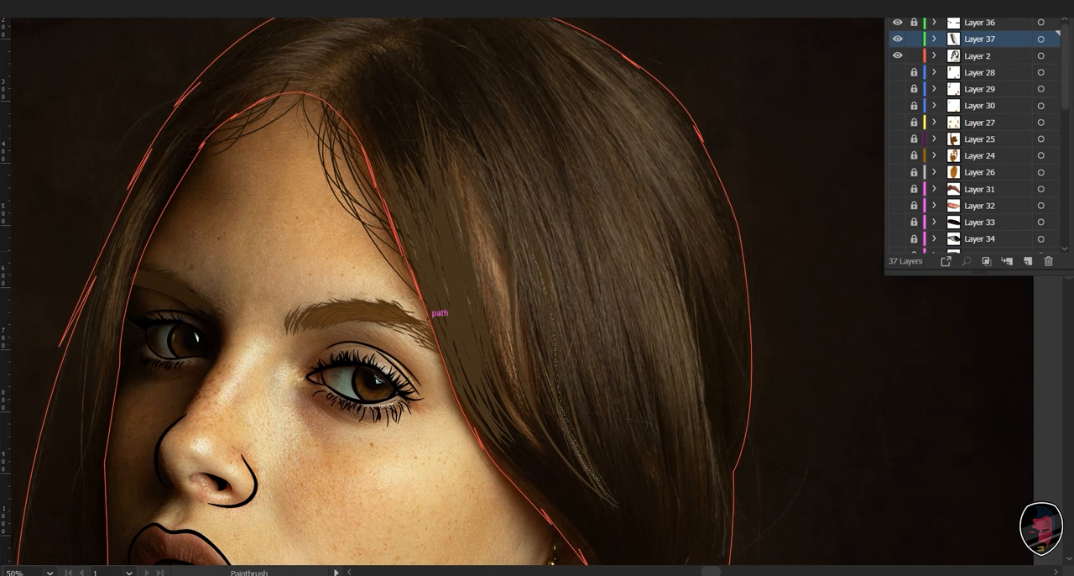
pyautogui.moveTo(534, 254); pyautogui.dragTo(606, 495)
pyautogui.moveTo(546, 304); pyautogui.dragTo(596, 482)
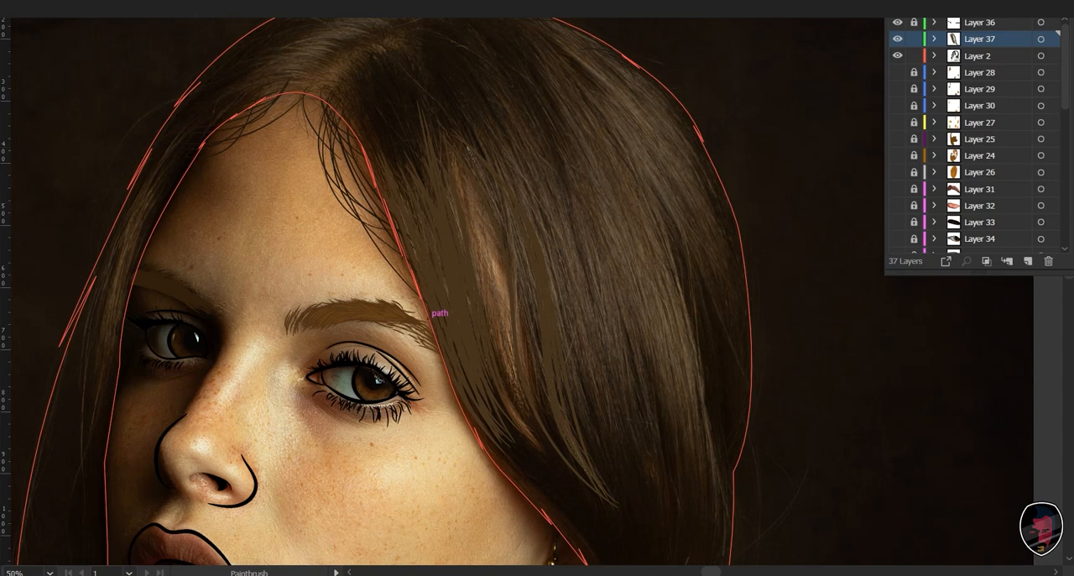
pyautogui.moveTo(524, 270)
pyautogui.mouseDown()
pyautogui.moveTo(571, 491)
pyautogui.moveTo(559, 458)
pyautogui.mouseUp()
# - Thicken the strand group beyond the reddish highlight, closing the gaps up to its upper end and along the highlight's edge
pyautogui.press('v')
pyautogui.hotkey('ctrl', '+')
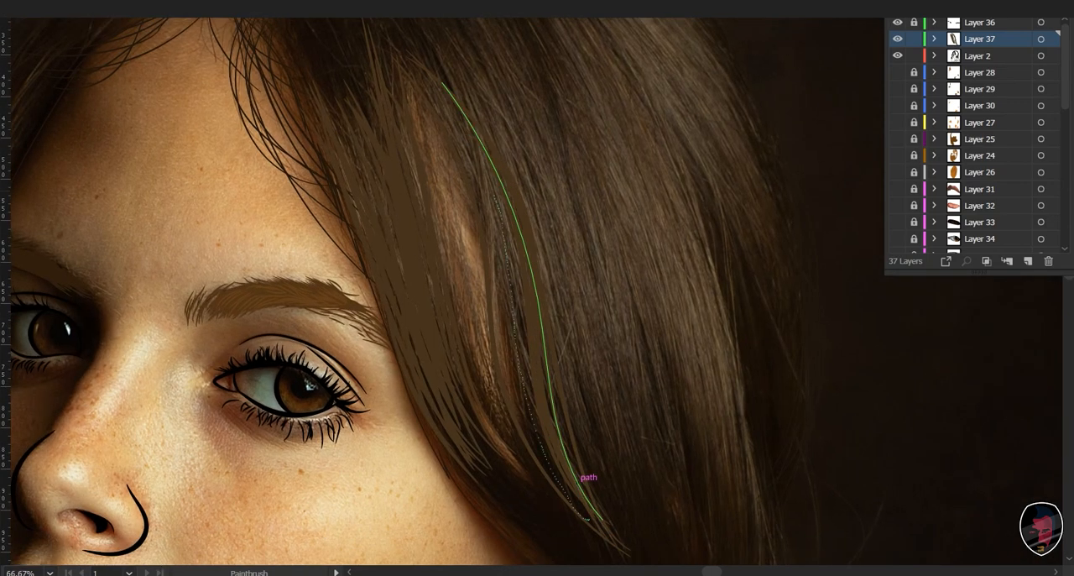
pyautogui.moveTo(493, 193); pyautogui.dragTo(471, 157)
pyautogui.moveTo(512, 287); pyautogui.dragTo(538, 407)
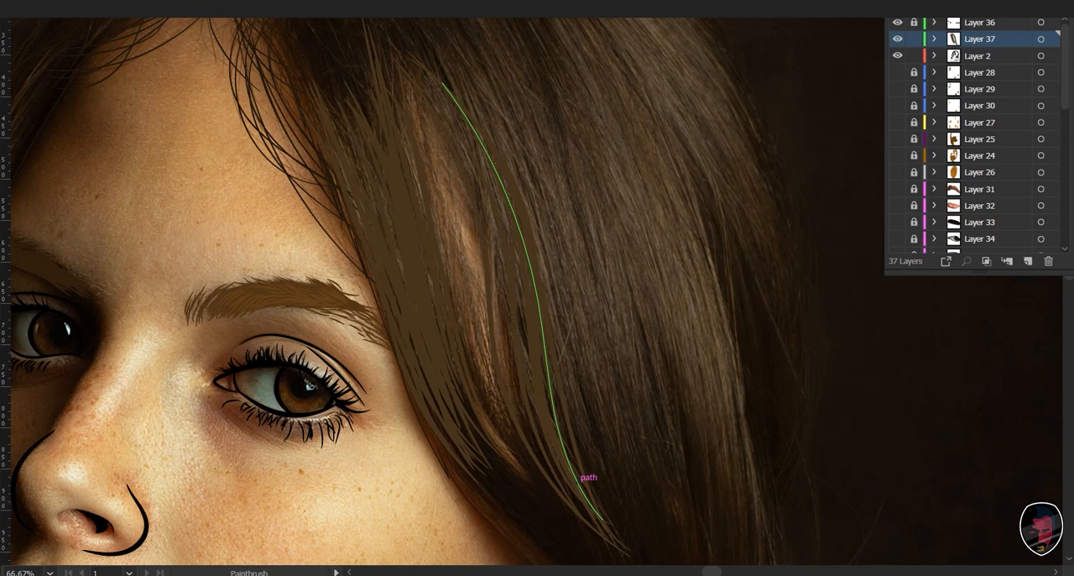
pyautogui.moveTo(507, 295); pyautogui.dragTo(505, 273)
pyautogui.moveTo(500, 231)
pyautogui.mouseDown()
pyautogui.moveTo(544, 457)
pyautogui.moveTo(550, 450)
pyautogui.mouseUp()
pyautogui.moveTo(551, 452); pyautogui.dragTo(530, 409)
pyautogui.moveTo(451, 102); pyautogui.dragTo(446, 92)
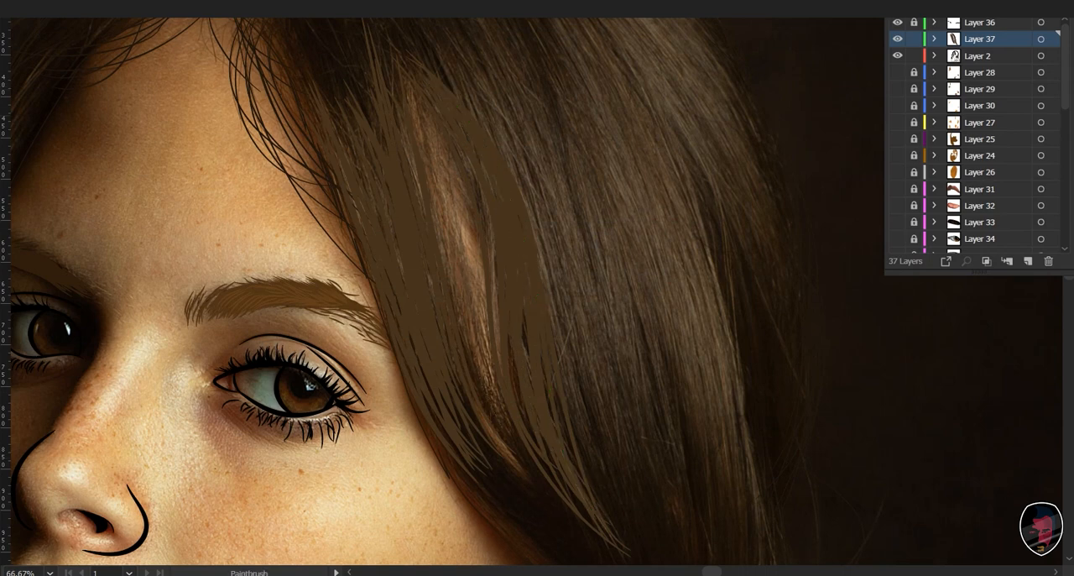
# - Paint tapering brown strands across the middle of the hair, outward from the second strand group, undoing the last stroke
pyautogui.moveTo(574, 445)
pyautogui.mouseDown()
pyautogui.moveTo(451, 450)
pyautogui.moveTo(486, 561)
pyautogui.moveTo(461, 293)
pyautogui.mouseUp()
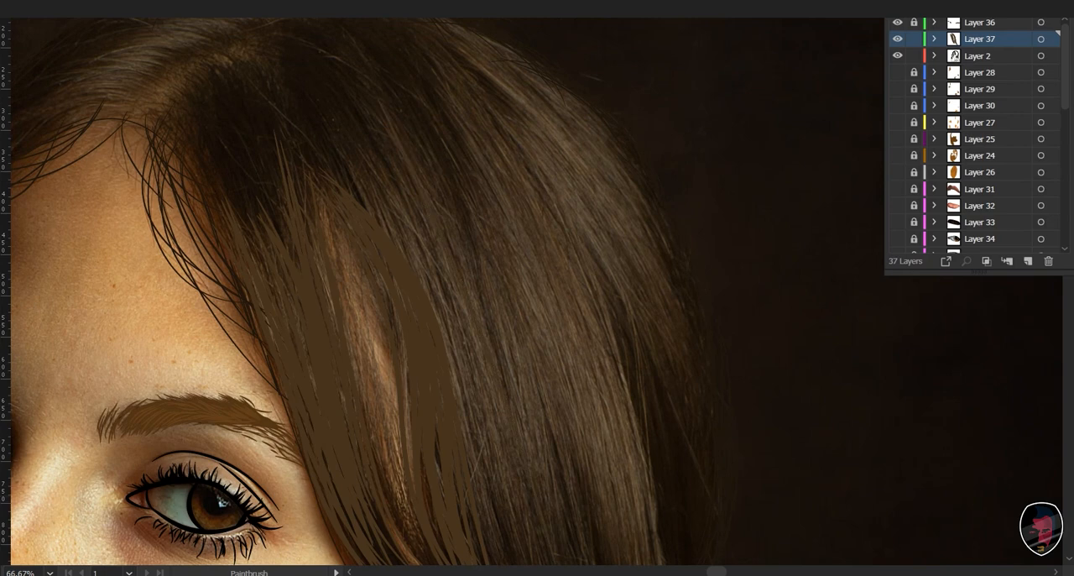
pyautogui.moveTo(483, 361); pyautogui.dragTo(459, 259)
pyautogui.hotkey('ctrl', '-')
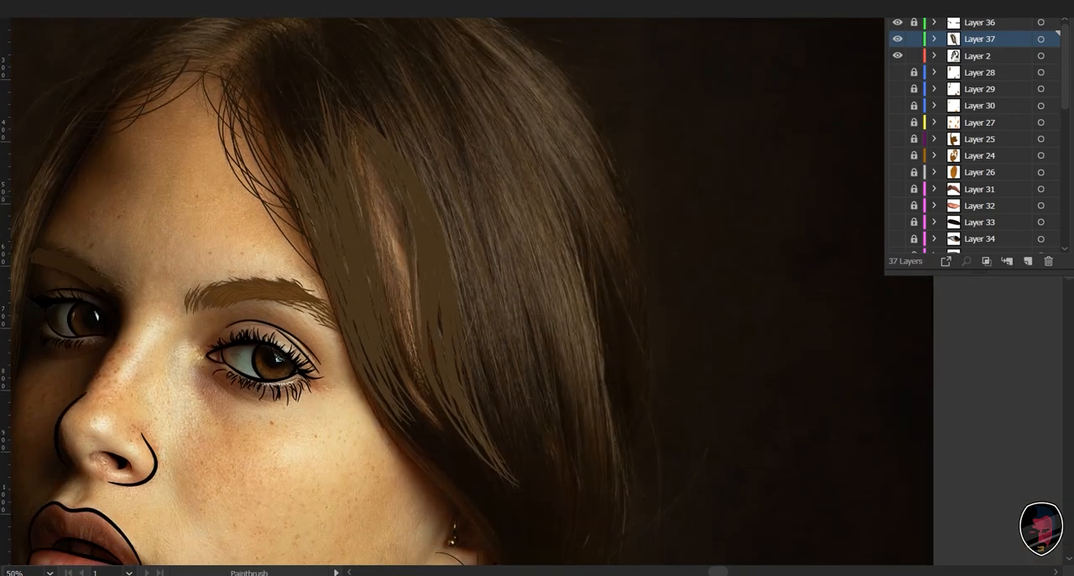
pyautogui.moveTo(475, 182); pyautogui.dragTo(545, 463)
pyautogui.moveTo(529, 329); pyautogui.dragTo(558, 432)
pyautogui.hotkey('ctrl', 'z')
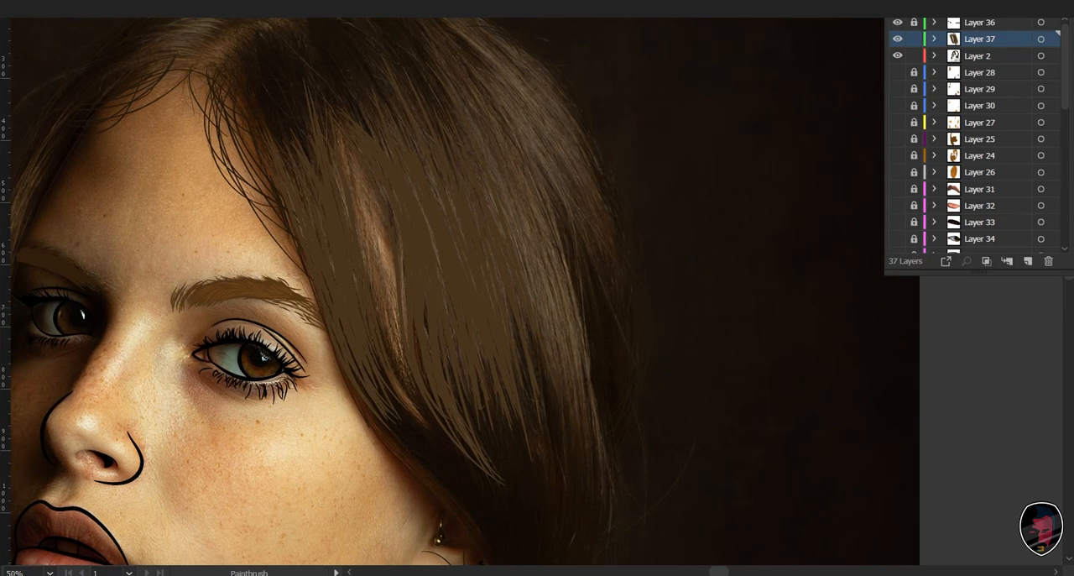
# - Paint long curved strands from the crown down the outer part of the hair to about ear level
pyautogui.hotkey('ctrl', '-')
pyautogui.moveTo(457, 131); pyautogui.dragTo(546, 351)
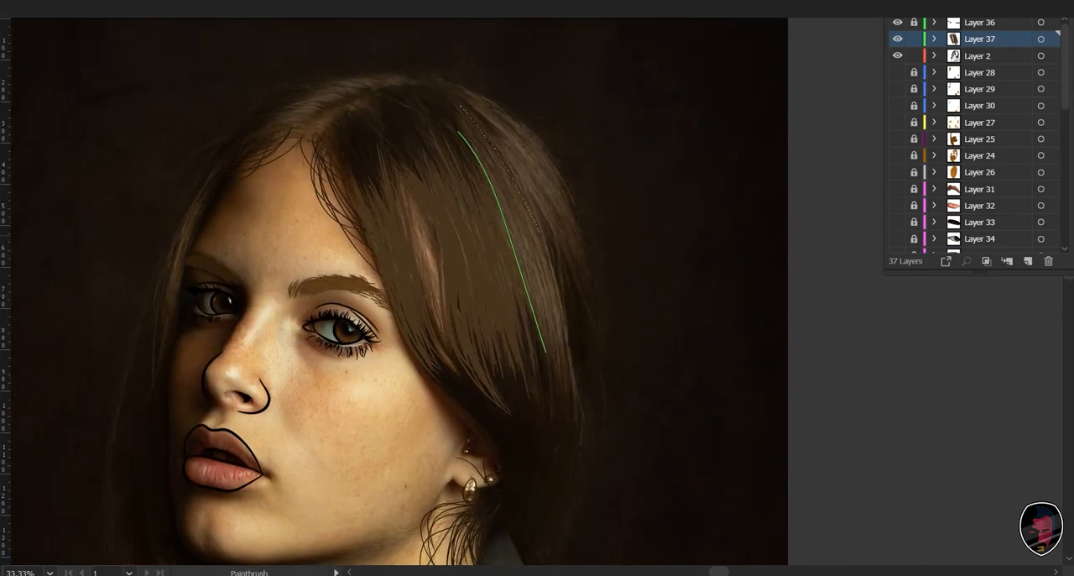
pyautogui.moveTo(540, 234); pyautogui.dragTo(577, 381)
pyautogui.moveTo(525, 250); pyautogui.dragTo(550, 336)
pyautogui.moveTo(561, 295); pyautogui.dragTo(579, 386)
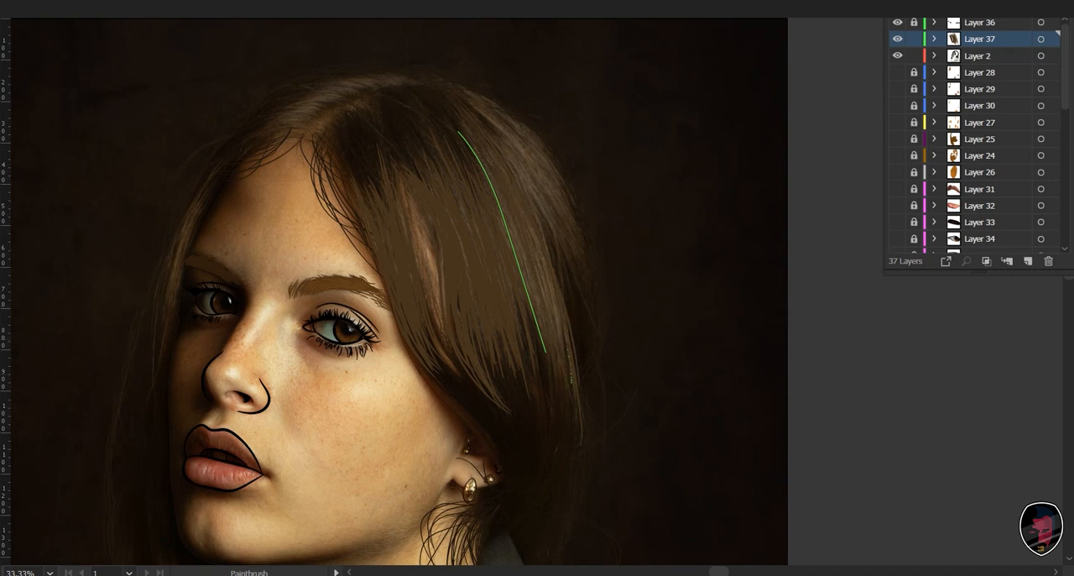
# - Fill the gaps between the outer hair strands with shorter overlapping strokes that follow the hair's direction
pyautogui.moveTo(513, 188); pyautogui.dragTo(526, 207)
pyautogui.moveTo(554, 323); pyautogui.dragTo(560, 342)
pyautogui.moveTo(533, 245); pyautogui.dragTo(560, 336)
pyautogui.moveTo(557, 281); pyautogui.dragTo(577, 379)
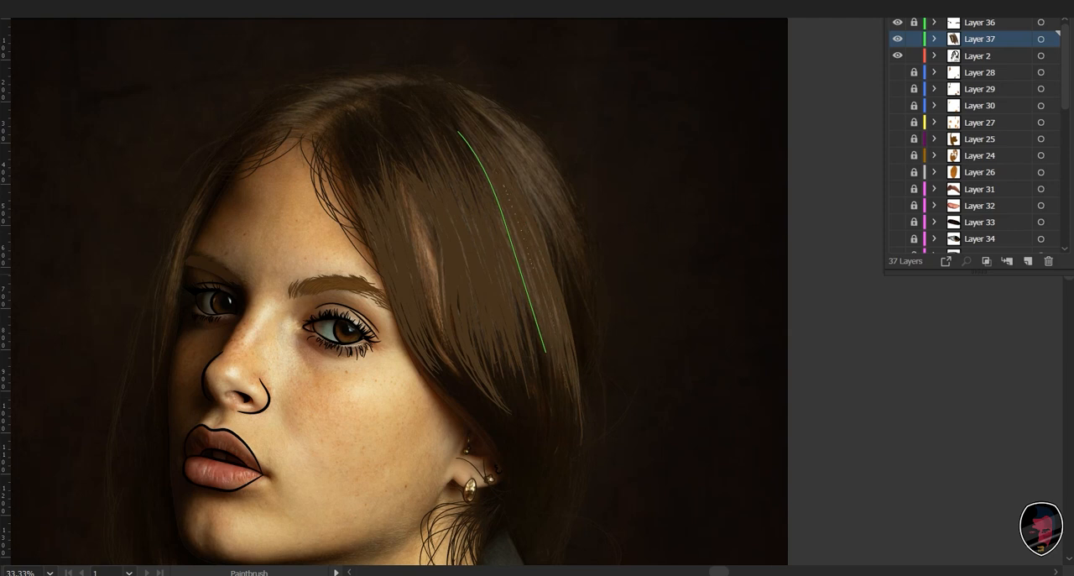
pyautogui.moveTo(549, 344)
pyautogui.mouseDown()
pyautogui.moveTo(569, 418)
pyautogui.moveTo(556, 406)
pyautogui.mouseUp()
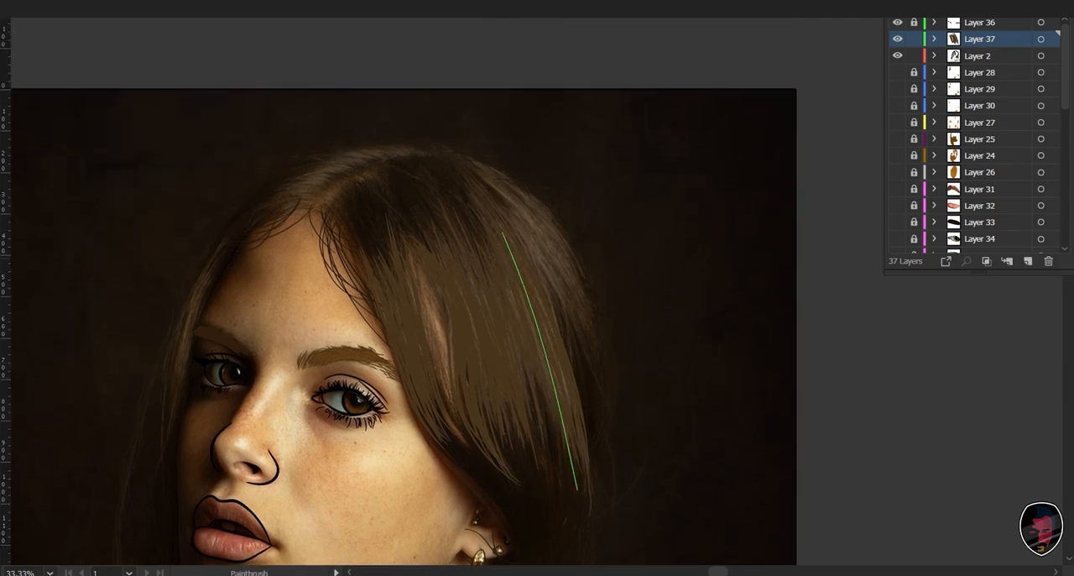
pyautogui.moveTo(538, 294); pyautogui.dragTo(568, 396)
pyautogui.moveTo(504, 369); pyautogui.dragTo(473, 386)
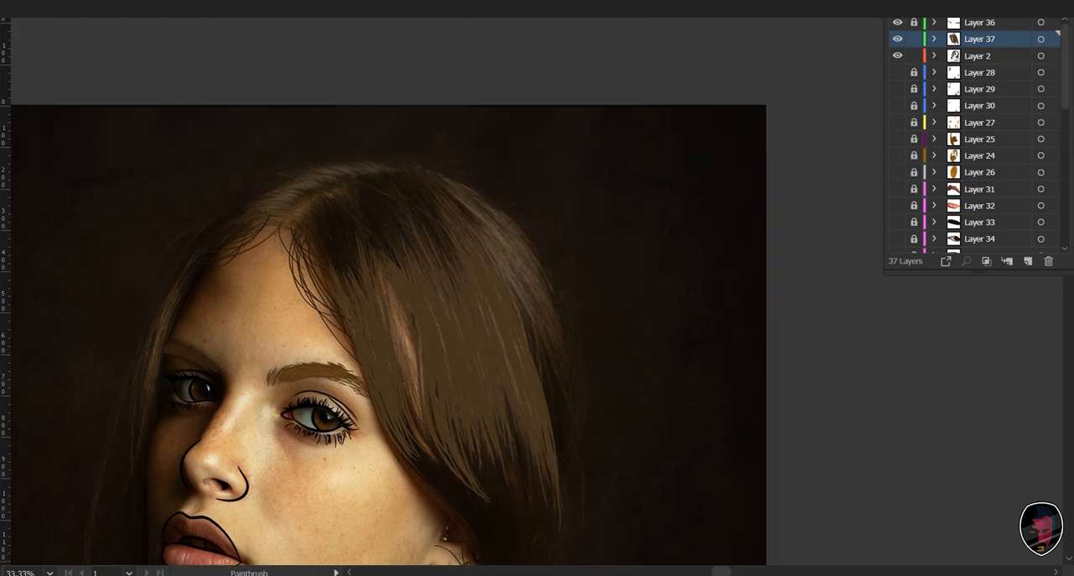
# - Cover the remaining dark gaps between the middle and outer strand groups with additional fine brown strokes
pyautogui.hotkey('ctrl', '+')
pyautogui.hotkey('ctrl', '+')
pyautogui.moveTo(503, 420); pyautogui.dragTo(547, 239)
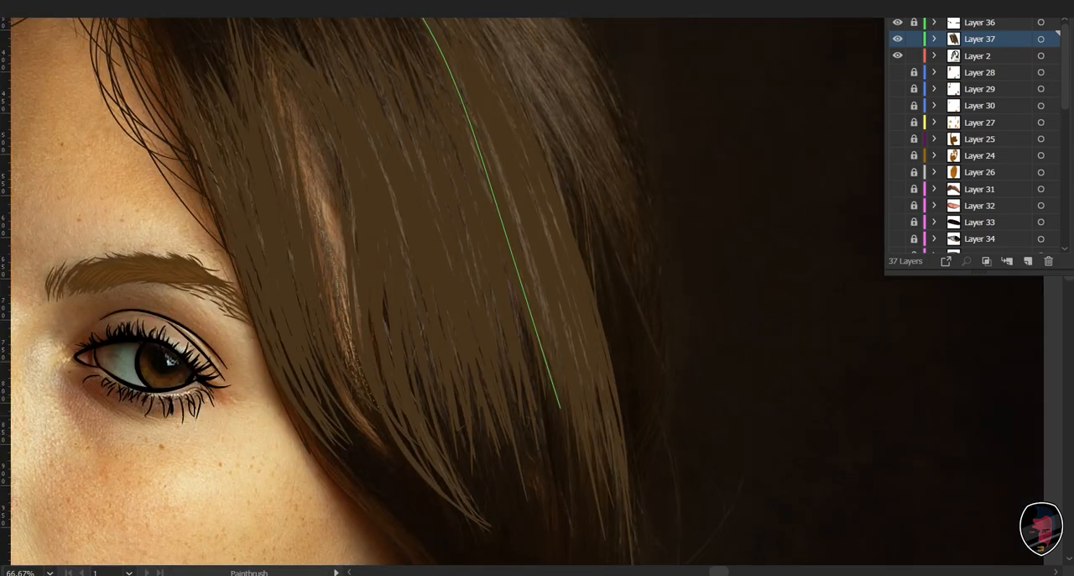
pyautogui.moveTo(520, 252); pyautogui.dragTo(438, 332)
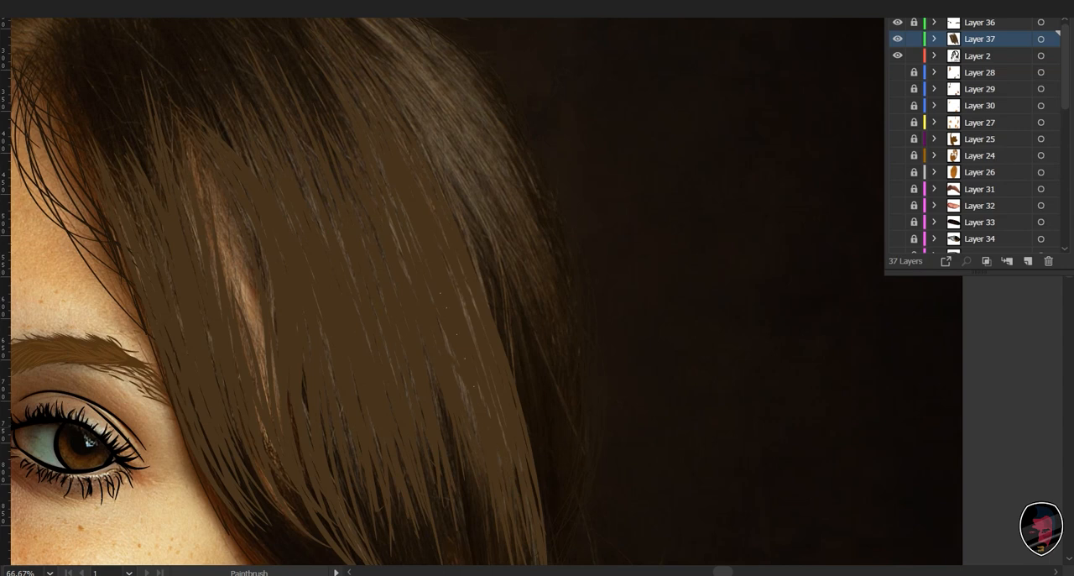
pyautogui.hotkey('ctrl', '-')
pyautogui.moveTo(450, 389); pyautogui.dragTo(501, 472)
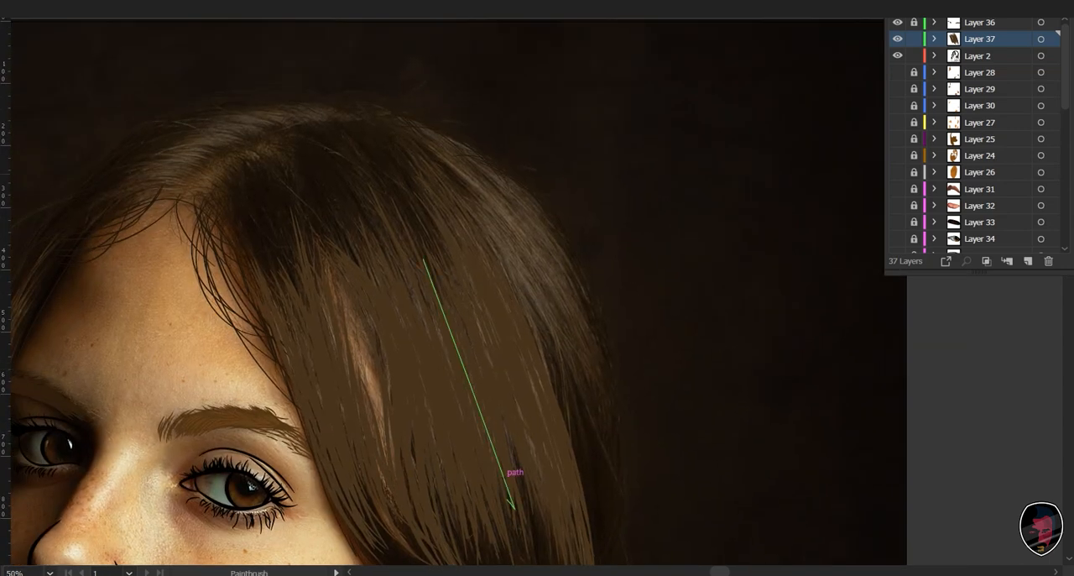
# - Paint curved brown strands along the outer contour of the head, from the crown down the back edge of the hair
pyautogui.moveTo(430, 130); pyautogui.dragTo(570, 268)
pyautogui.moveTo(620, 460); pyautogui.dragTo(620, 461)
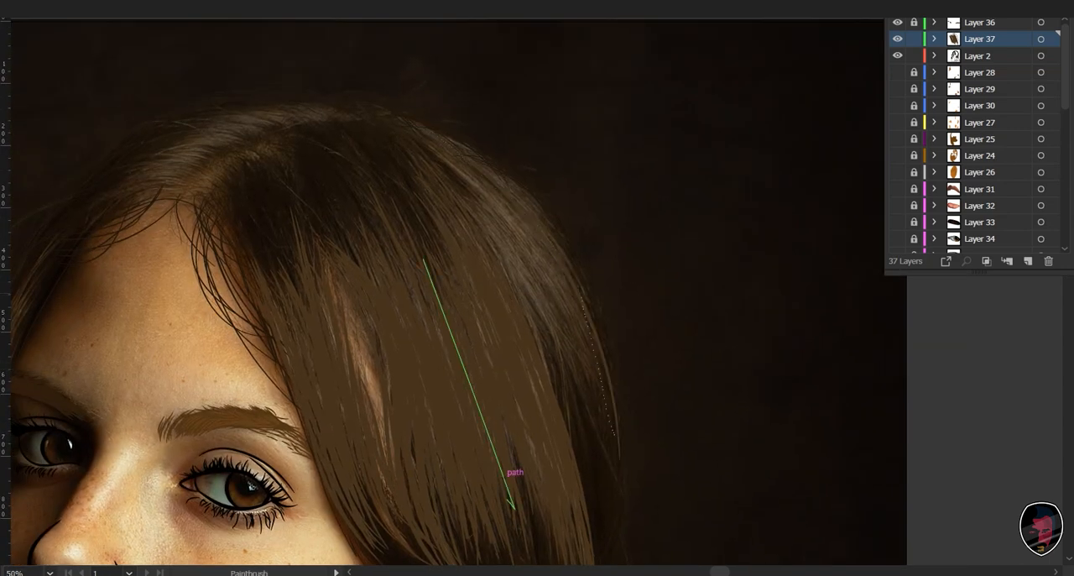
pyautogui.moveTo(427, 134)
pyautogui.mouseDown()
pyautogui.moveTo(456, 150)
pyautogui.moveTo(585, 352)
pyautogui.moveTo(606, 423)
pyautogui.moveTo(569, 445)
pyautogui.mouseUp()
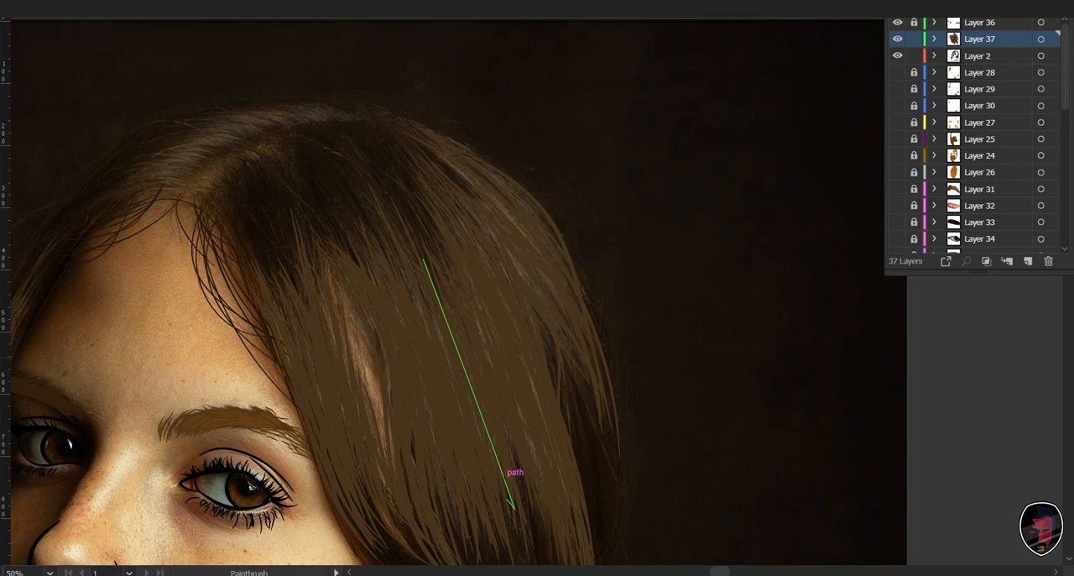
pyautogui.moveTo(594, 372); pyautogui.dragTo(594, 374)
pyautogui.moveTo(470, 165); pyautogui.dragTo(600, 340)
pyautogui.moveTo(546, 220); pyautogui.dragTo(593, 340)
pyautogui.moveTo(493, 196)
pyautogui.mouseDown()
pyautogui.moveTo(541, 256)
pyautogui.moveTo(528, 239)
pyautogui.moveTo(527, 267)
pyautogui.mouseUp()
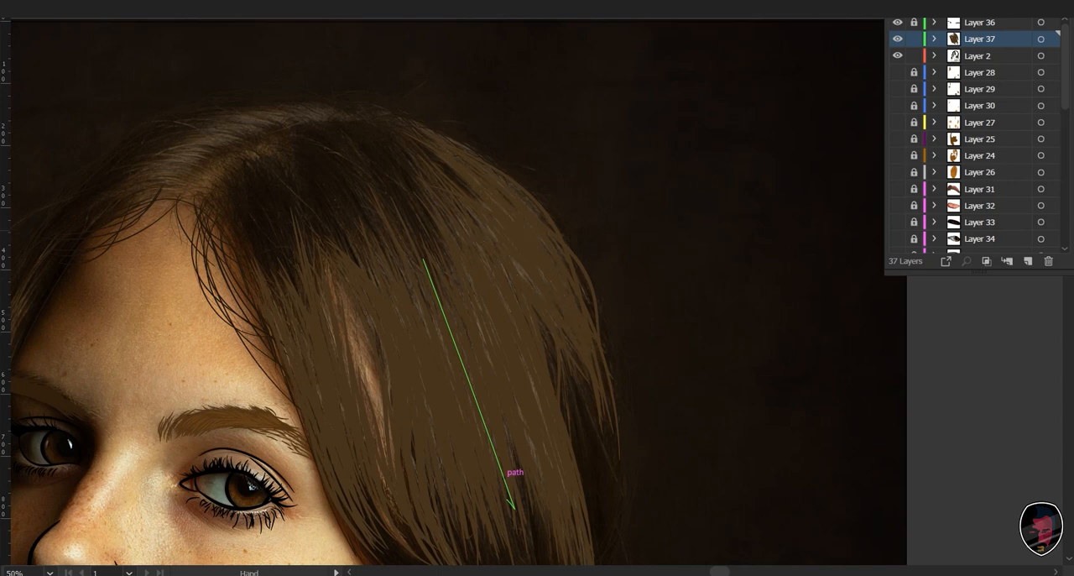
# - Paint long brown strands down the neck side of the lower hair lock beneath the chin
pyautogui.moveTo(514, 506)
pyautogui.mouseDown()
pyautogui.moveTo(715, 483)
pyautogui.moveTo(559, 159)
pyautogui.moveTo(549, 19)
pyautogui.mouseUp()
pyautogui.moveTo(290, 462)
pyautogui.mouseDown()
pyautogui.moveTo(569, 536)
pyautogui.moveTo(654, 345)
pyautogui.moveTo(671, 236)
pyautogui.moveTo(661, 164)
pyautogui.mouseUp()
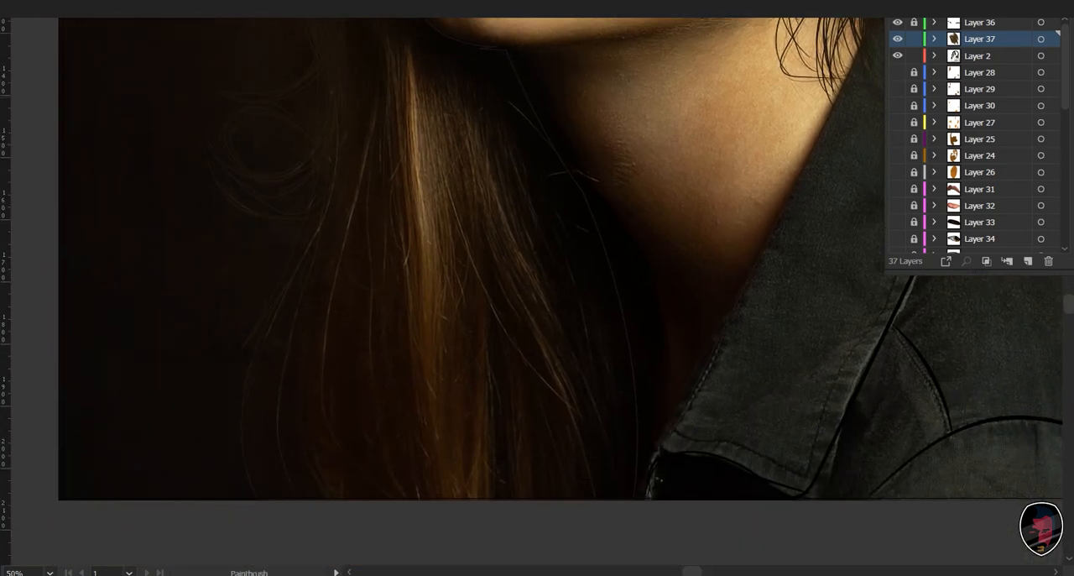
pyautogui.moveTo(500, 254); pyautogui.dragTo(569, 485)
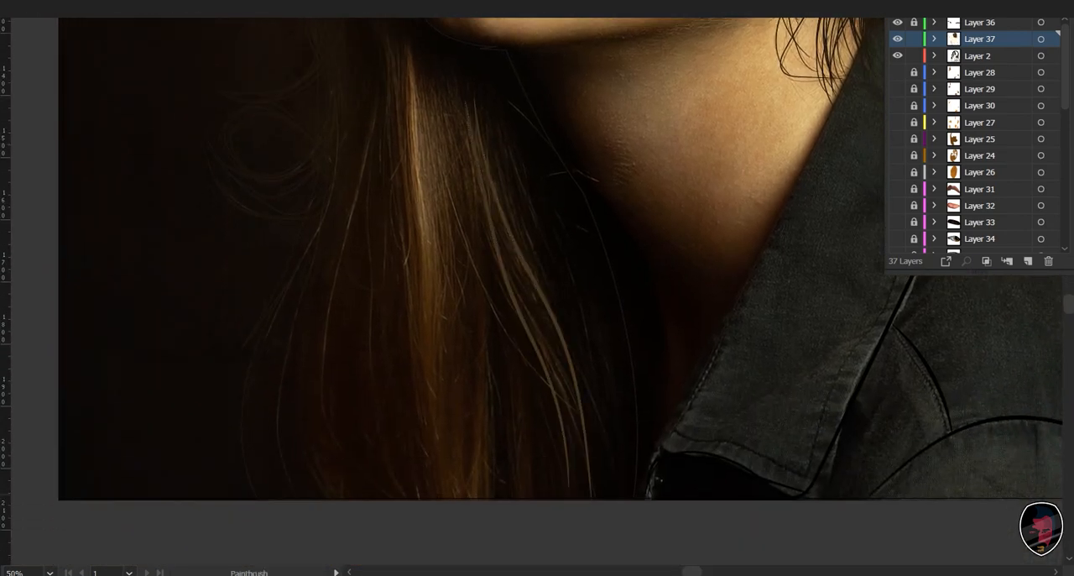
pyautogui.moveTo(454, 140); pyautogui.dragTo(557, 373)
pyautogui.moveTo(459, 115); pyautogui.dragTo(574, 449)
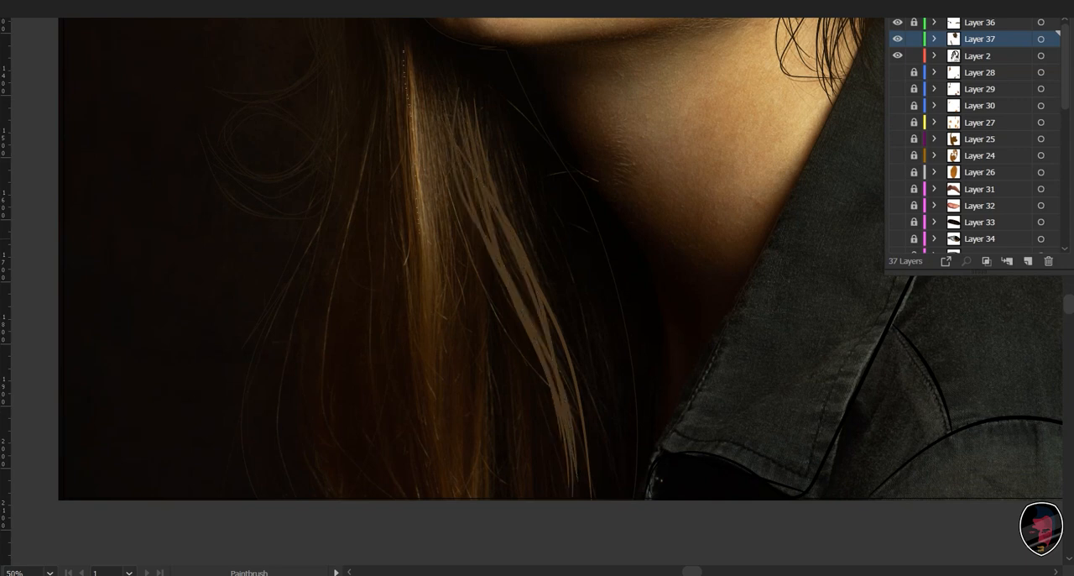
# - Paint thin strands down the bright centre of the lower lock and a short tuft at the photo's bottom edge
pyautogui.moveTo(420, 235); pyautogui.dragTo(432, 432)
pyautogui.moveTo(404, 63)
pyautogui.mouseDown()
pyautogui.moveTo(435, 480)
pyautogui.moveTo(434, 443)
pyautogui.mouseUp()
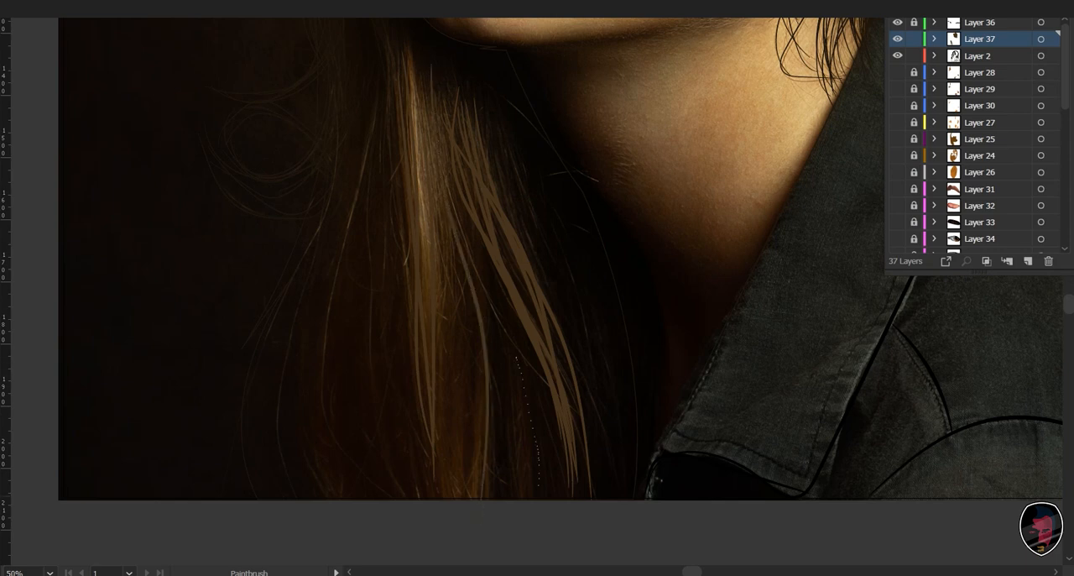
pyautogui.moveTo(539, 485); pyautogui.dragTo(539, 499)
pyautogui.moveTo(519, 379)
pyautogui.mouseDown()
pyautogui.moveTo(537, 495)
pyautogui.moveTo(521, 499)
pyautogui.mouseUp()
# - Add long vertical strands through the centre of the lower lock, from below the chin toward the photo's bottom edge
pyautogui.press('space')
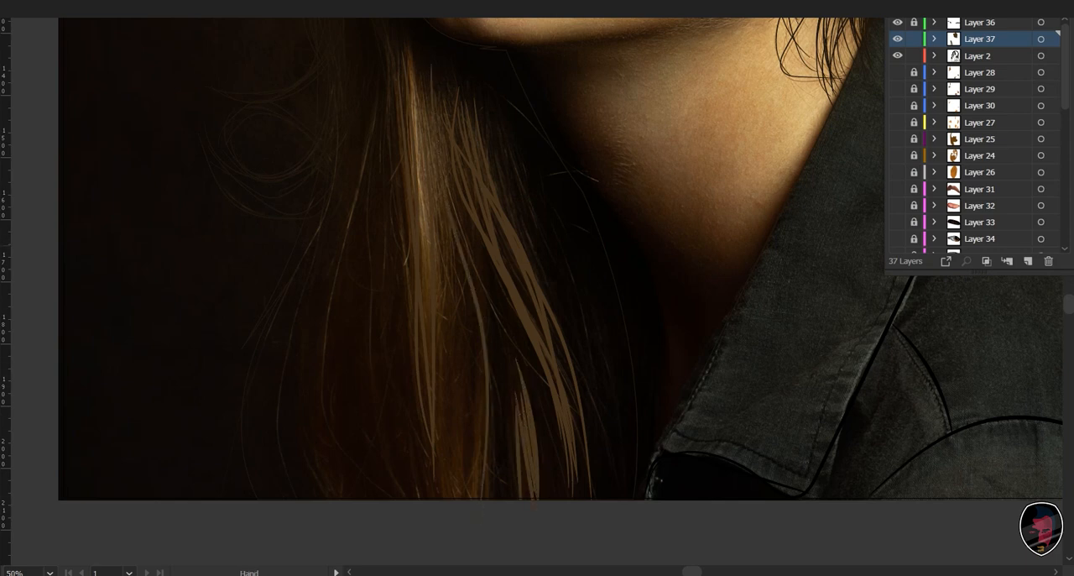
pyautogui.moveTo(495, 419); pyautogui.dragTo(533, 487)
pyautogui.moveTo(446, 186); pyautogui.dragTo(461, 358)
pyautogui.moveTo(481, 307); pyautogui.dragTo(494, 542)
pyautogui.moveTo(488, 346); pyautogui.dragTo(511, 515)
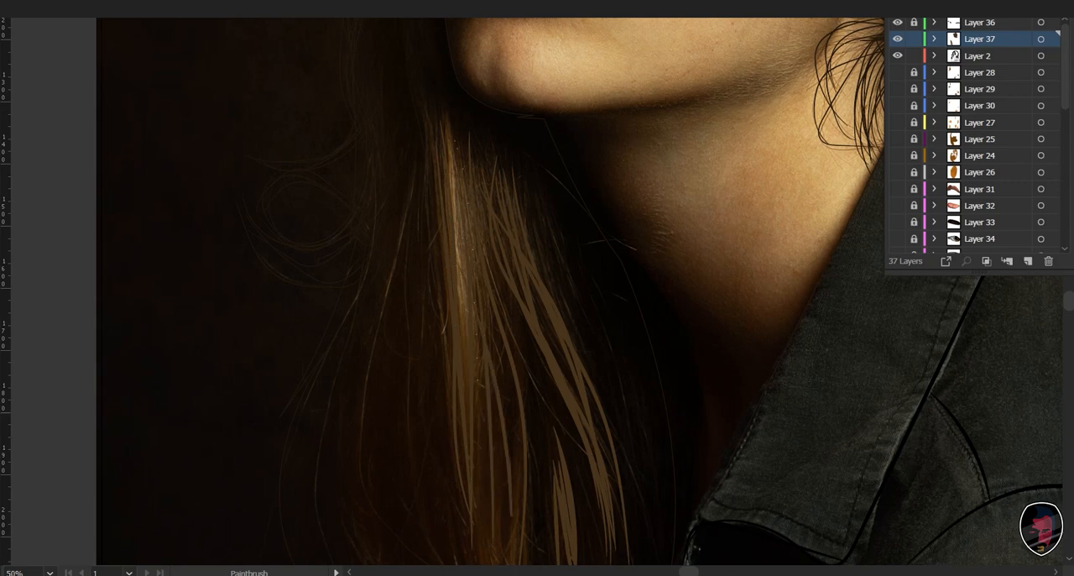
pyautogui.moveTo(475, 279); pyautogui.dragTo(496, 451)
pyautogui.moveTo(458, 142); pyautogui.dragTo(461, 315)
pyautogui.moveTo(475, 161); pyautogui.dragTo(485, 319)
# - Thicken the lower lock's central strands with overlapping strokes that curve slightly toward the neck
pyautogui.press('space')
pyautogui.moveTo(495, 403); pyautogui.dragTo(502, 284)
pyautogui.moveTo(495, 166)
pyautogui.mouseDown()
pyautogui.moveTo(527, 375)
pyautogui.moveTo(510, 448)
pyautogui.moveTo(517, 421)
pyautogui.mouseUp()
pyautogui.moveTo(491, 137); pyautogui.dragTo(526, 351)
pyautogui.moveTo(471, 134); pyautogui.dragTo(506, 336)
pyautogui.moveTo(495, 226); pyautogui.dragTo(501, 419)
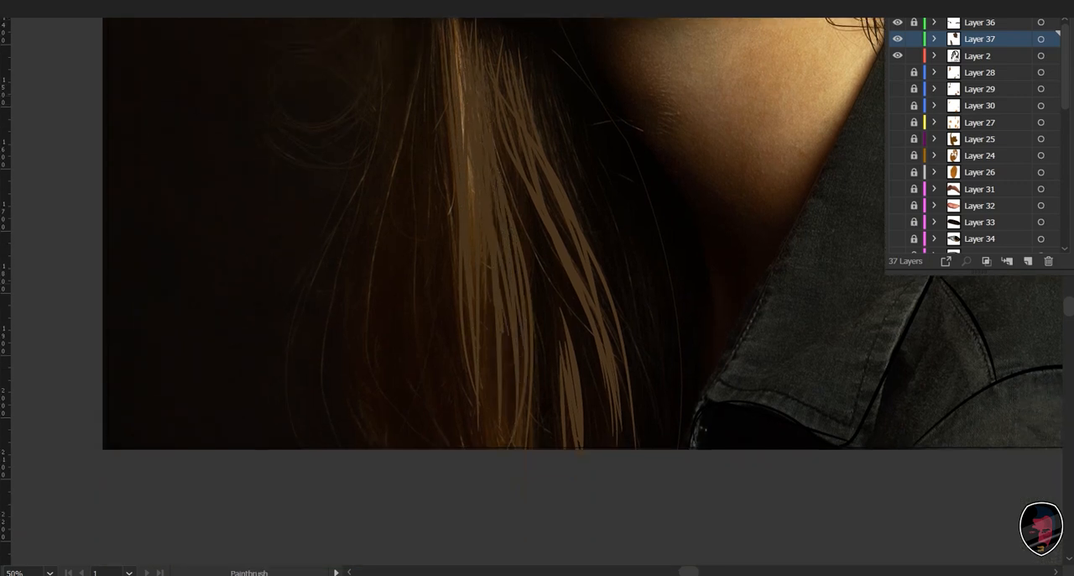
# - Fill the gaps in the bottom half of the lower lock with tapering strands reaching the photo's bottom edge
pyautogui.moveTo(480, 243)
pyautogui.mouseDown()
pyautogui.moveTo(485, 464)
pyautogui.moveTo(485, 416)
pyautogui.mouseUp()
pyautogui.moveTo(461, 218); pyautogui.dragTo(475, 378)
pyautogui.moveTo(487, 204); pyautogui.dragTo(511, 439)
pyautogui.moveTo(507, 269); pyautogui.dragTo(539, 442)
pyautogui.moveTo(467, 159); pyautogui.dragTo(494, 352)
pyautogui.moveTo(492, 434); pyautogui.dragTo(502, 474)
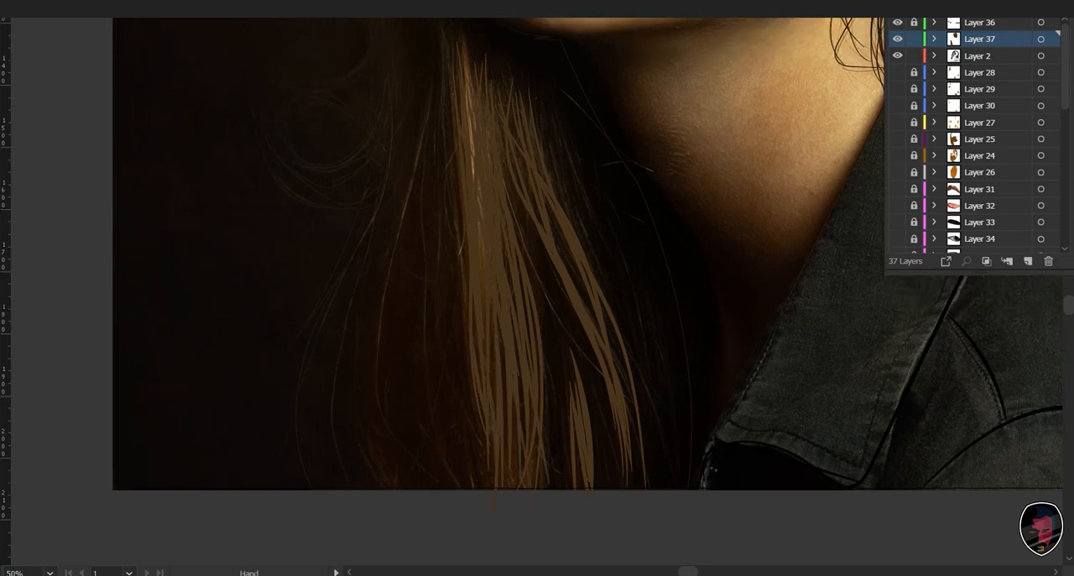
pyautogui.moveTo(500, 233); pyautogui.dragTo(514, 386)
pyautogui.moveTo(502, 336); pyautogui.dragTo(552, 491)
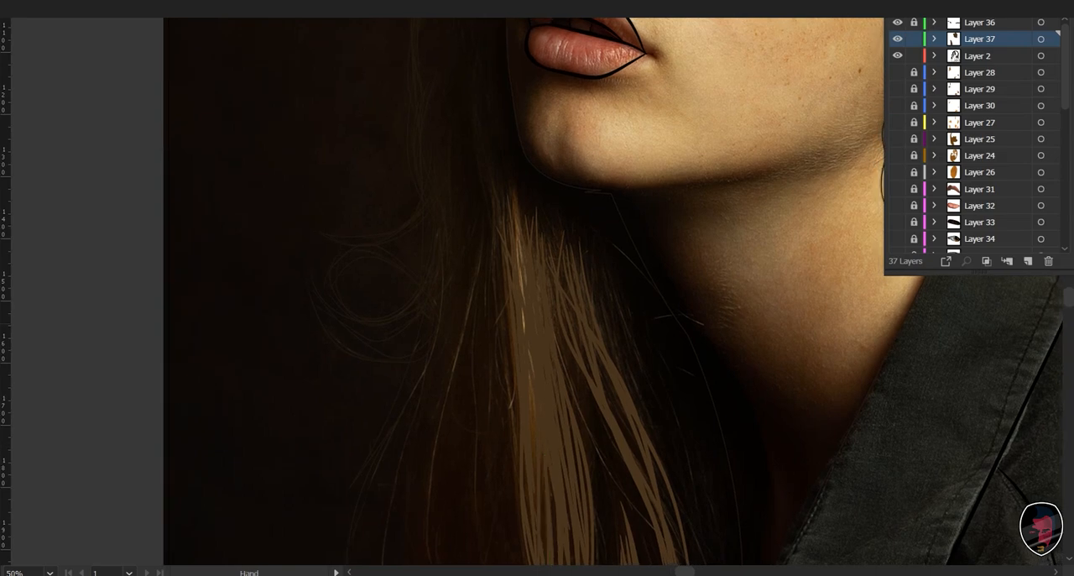
# - Paint the first thin strands down the narrow hair lock beside the shadowed side of the forehead and eye
pyautogui.moveTo(504, 168); pyautogui.dragTo(530, 378)
pyautogui.moveTo(537, 151); pyautogui.dragTo(480, 423)
pyautogui.hotkey('ctrl', '=')
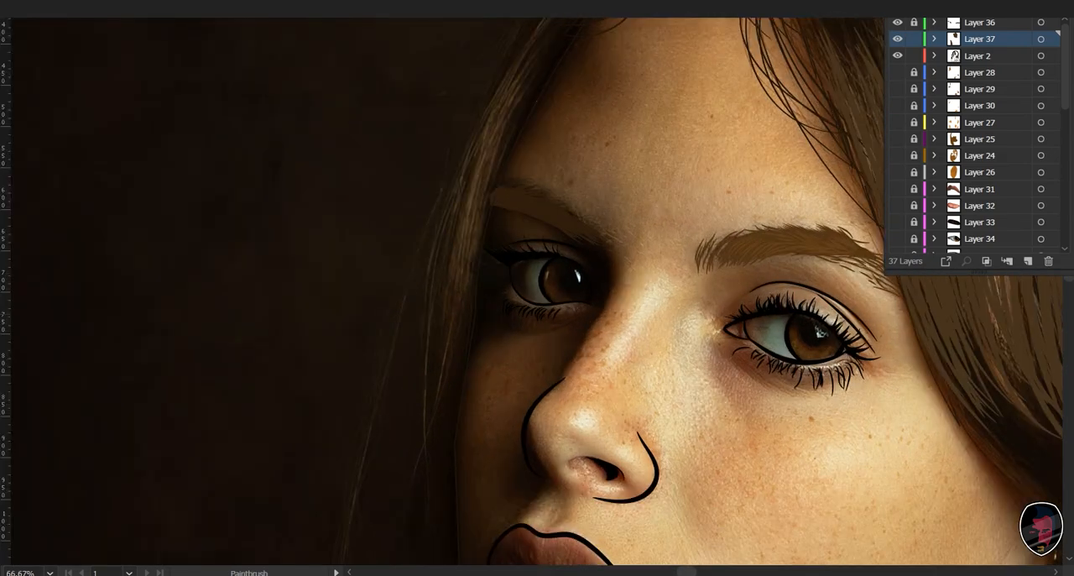
pyautogui.moveTo(503, 336); pyautogui.dragTo(492, 361)
pyautogui.moveTo(429, 480); pyautogui.dragTo(428, 481)
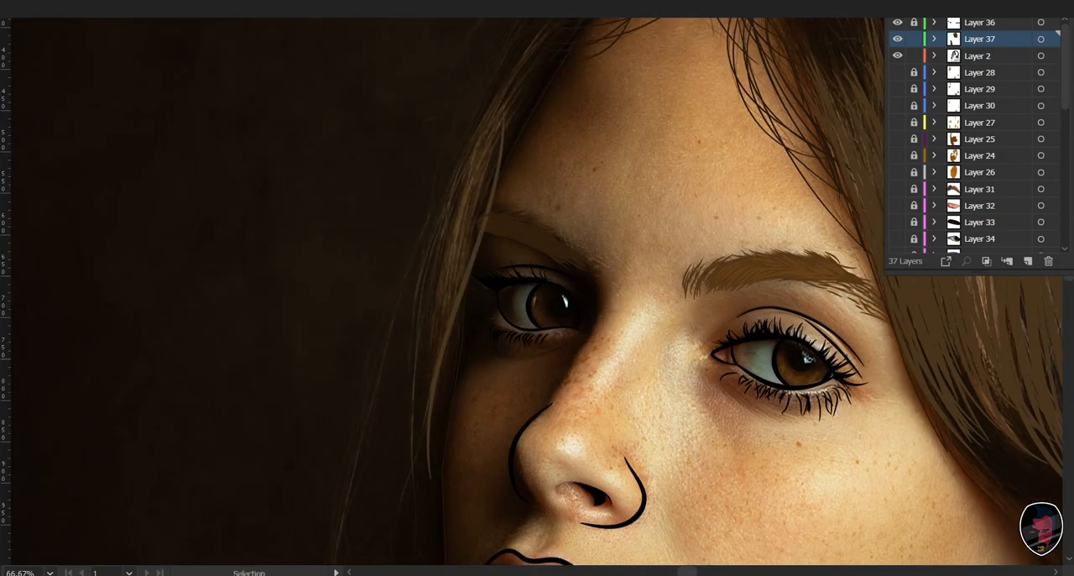
pyautogui.hotkey('ctrl', 'z')
pyautogui.moveTo(444, 334); pyautogui.dragTo(438, 427)
pyautogui.moveTo(511, 94); pyautogui.dragTo(419, 456)
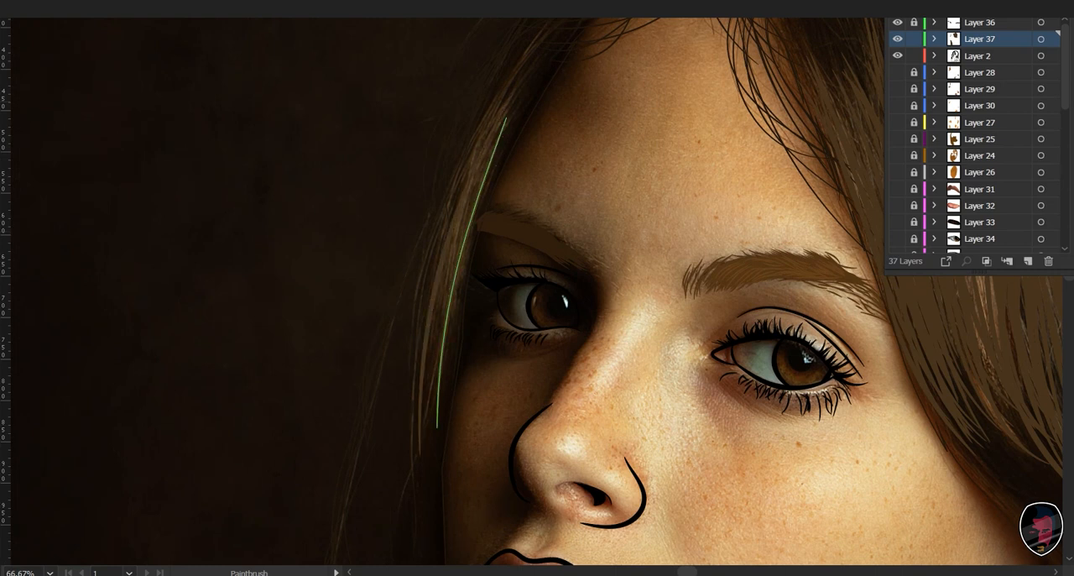
# - Thicken the narrow lock beside the forehead with overlapping tapering strands running down to cheek level
pyautogui.hotkey('ctrl', 'shift', 'a')
pyautogui.moveTo(427, 415); pyautogui.dragTo(428, 418)
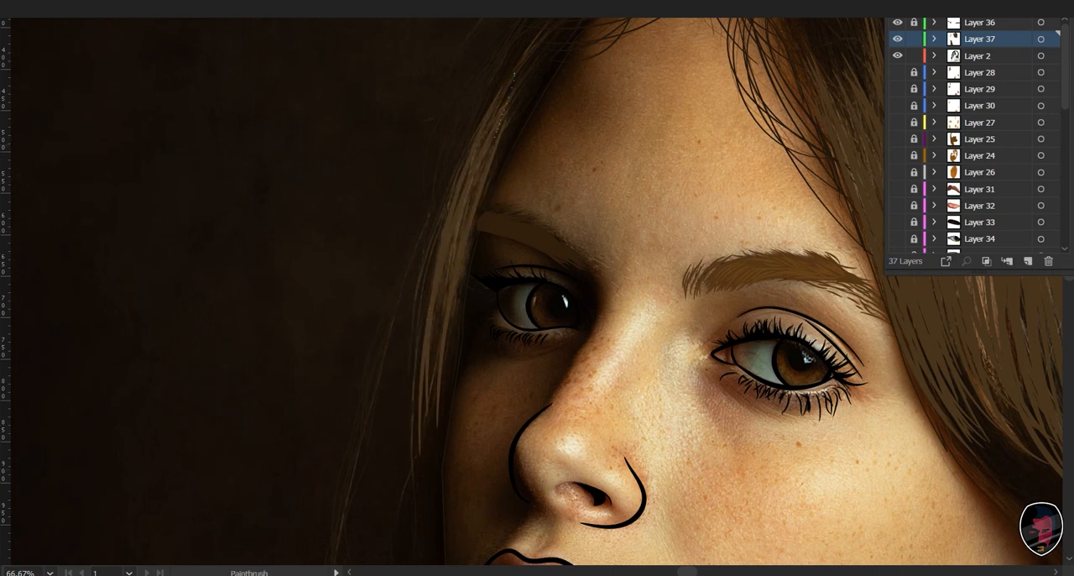
pyautogui.moveTo(448, 269); pyautogui.dragTo(422, 416)
pyautogui.moveTo(483, 222); pyautogui.dragTo(431, 438)
pyautogui.moveTo(495, 119); pyautogui.dragTo(434, 350)
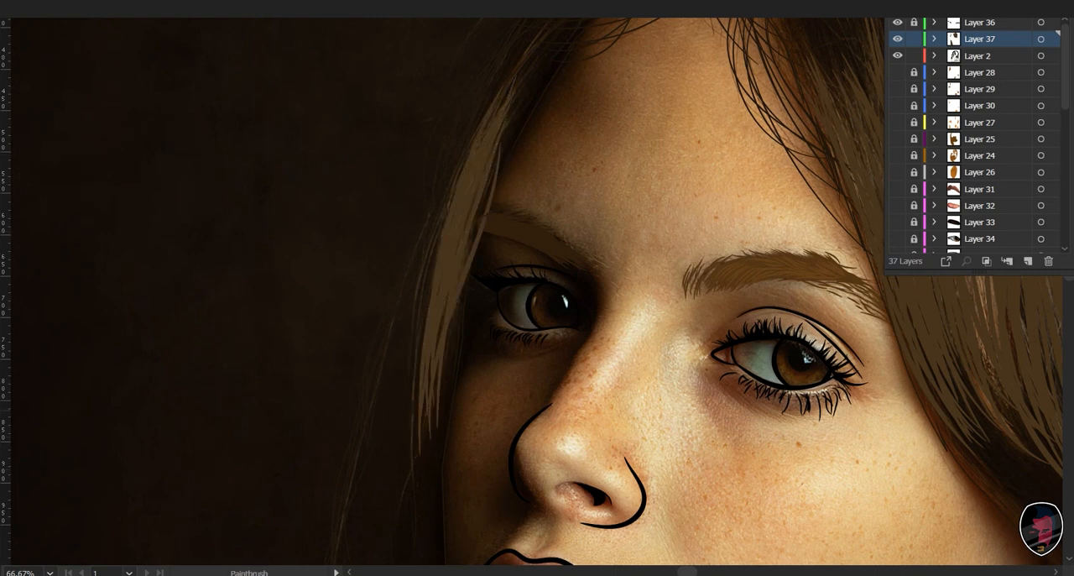
# - Paint long, gently arched strands along the top edge of the crown, following the photo's bright highlight
pyautogui.moveTo(537, 126)
pyautogui.mouseDown()
pyautogui.moveTo(407, 335)
pyautogui.moveTo(339, 410)
pyautogui.mouseUp()
pyautogui.moveTo(503, 277); pyautogui.dragTo(445, 313)
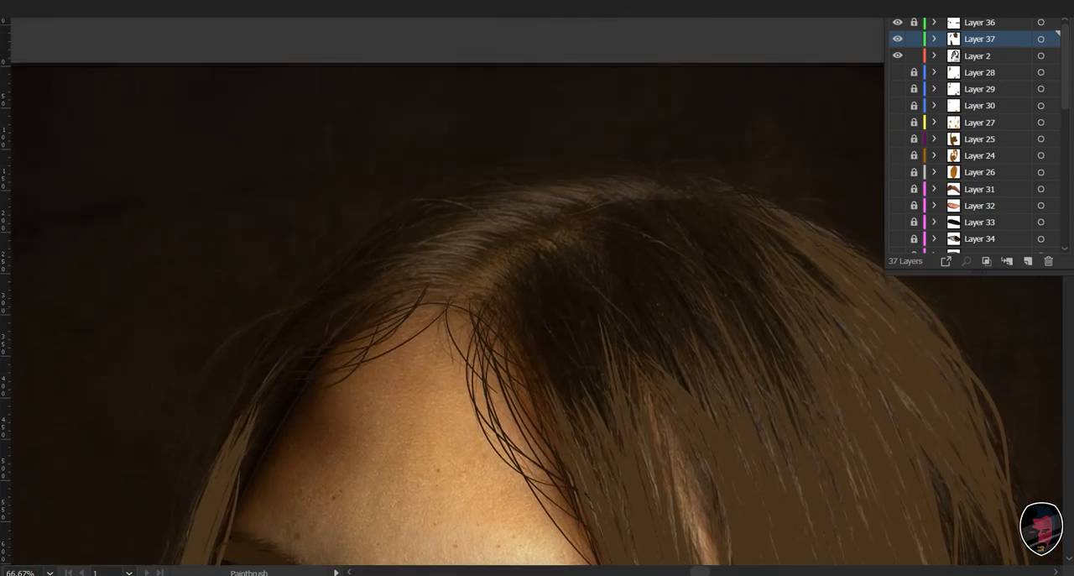
pyautogui.hotkey('ctrl', '=')
pyautogui.hotkey('ctrl', '=')
pyautogui.moveTo(537, 285); pyautogui.dragTo(456, 351)
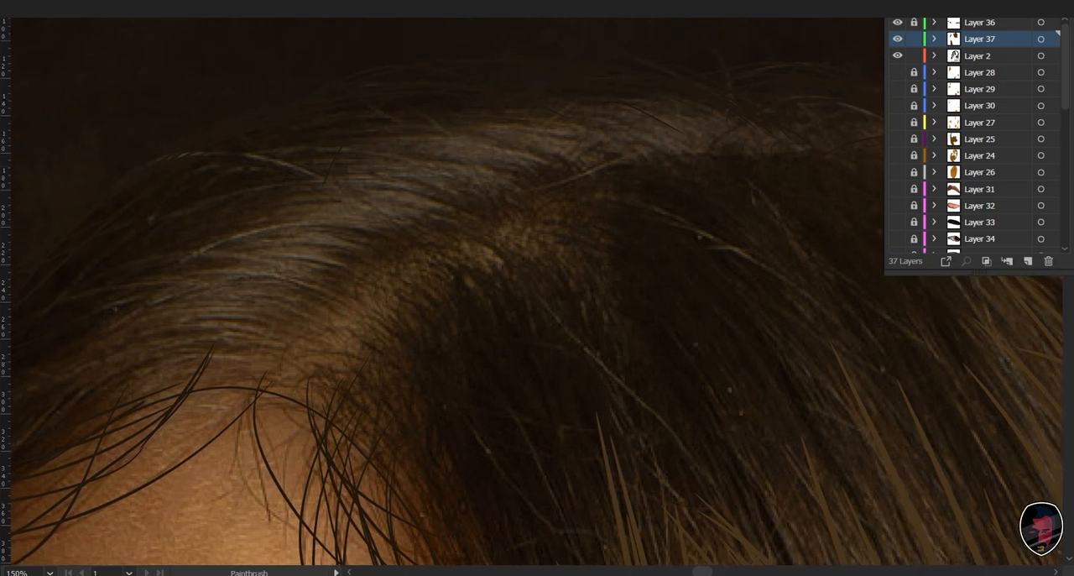
pyautogui.moveTo(765, 126); pyautogui.dragTo(599, 101)
pyautogui.moveTo(338, 151); pyautogui.dragTo(310, 168)
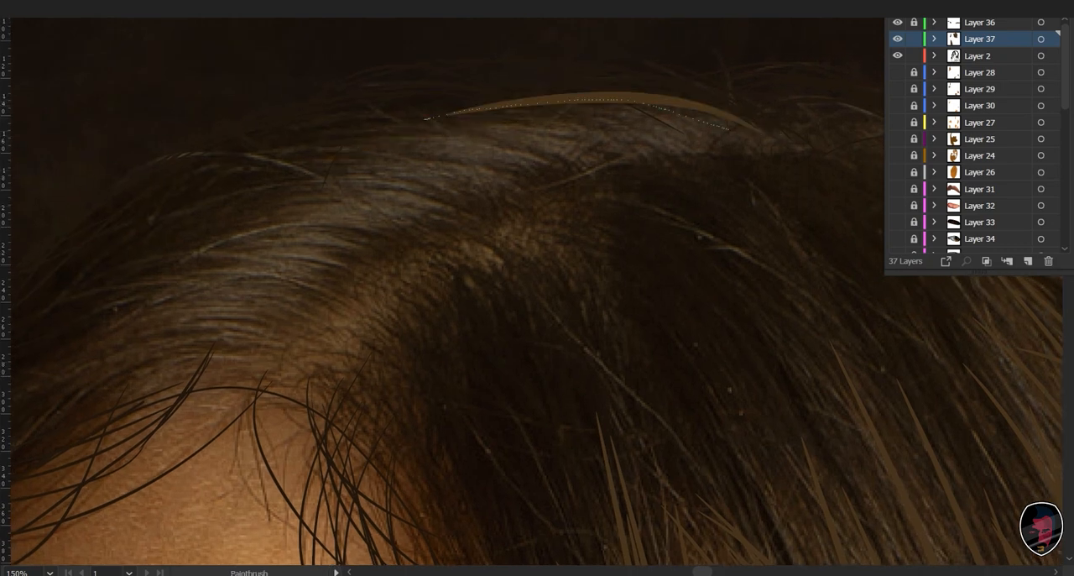
pyautogui.moveTo(587, 123); pyautogui.dragTo(715, 129)
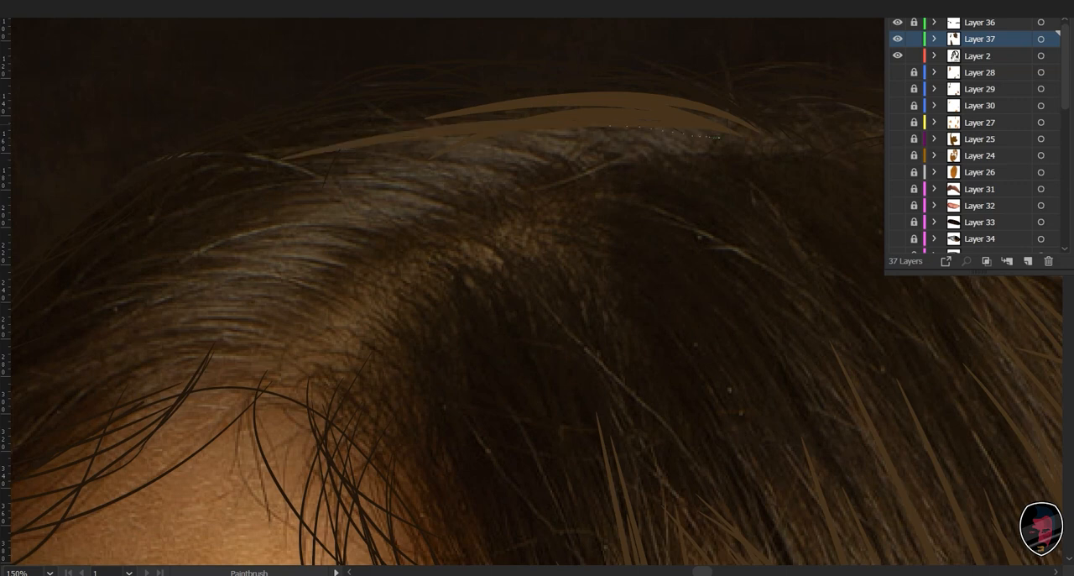
pyautogui.moveTo(319, 161)
pyautogui.mouseDown()
pyautogui.moveTo(710, 131)
pyautogui.moveTo(625, 151)
pyautogui.mouseUp()
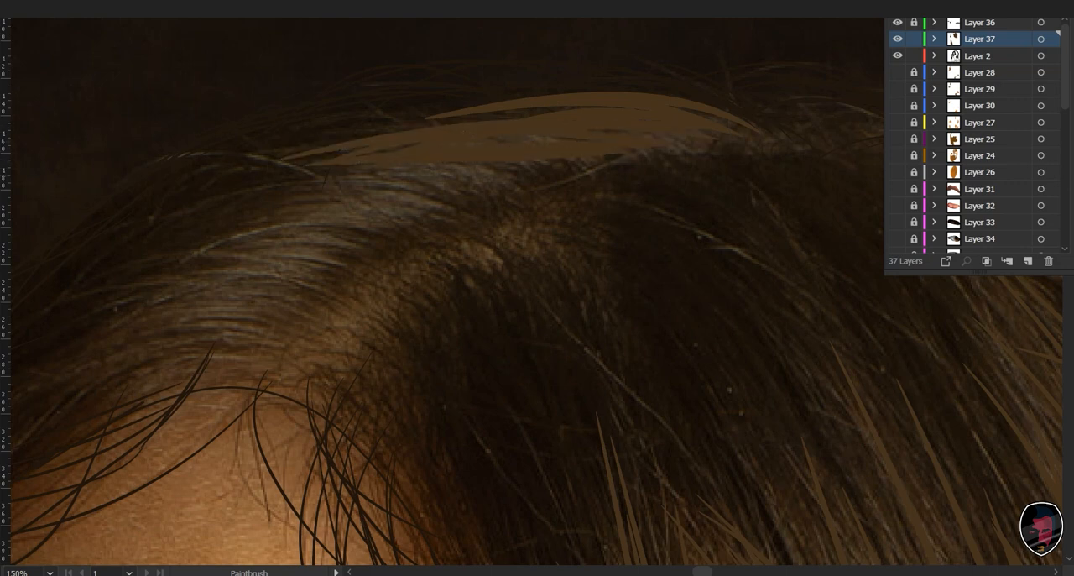
pyautogui.moveTo(537, 168); pyautogui.dragTo(325, 181)
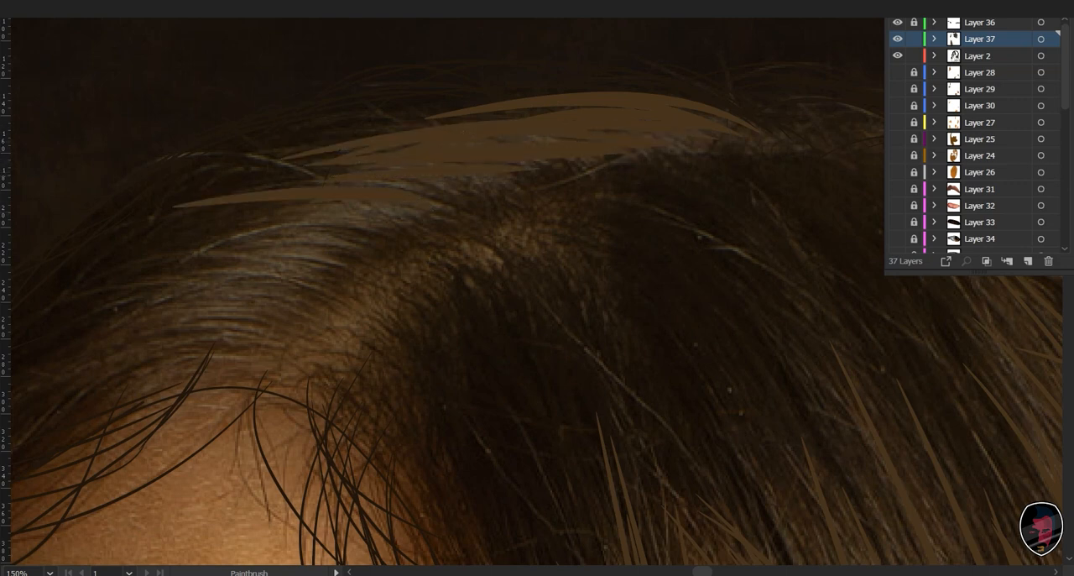
# - Paint curved tapering strands just above the forehead hairline, sweeping outward from the parting
pyautogui.moveTo(336, 251); pyautogui.dragTo(427, 174)
pyautogui.moveTo(128, 315); pyautogui.dragTo(350, 278)
pyautogui.moveTo(119, 296); pyautogui.dragTo(345, 269)
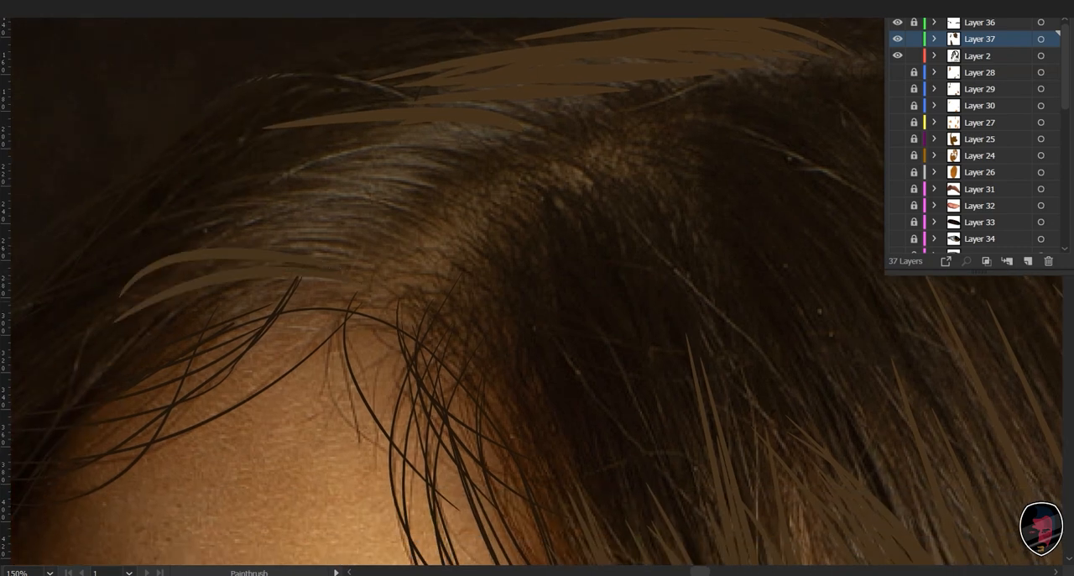
pyautogui.moveTo(203, 244); pyautogui.dragTo(362, 239)
pyautogui.moveTo(220, 225); pyautogui.dragTo(399, 206)
pyautogui.moveTo(239, 199); pyautogui.dragTo(394, 198)
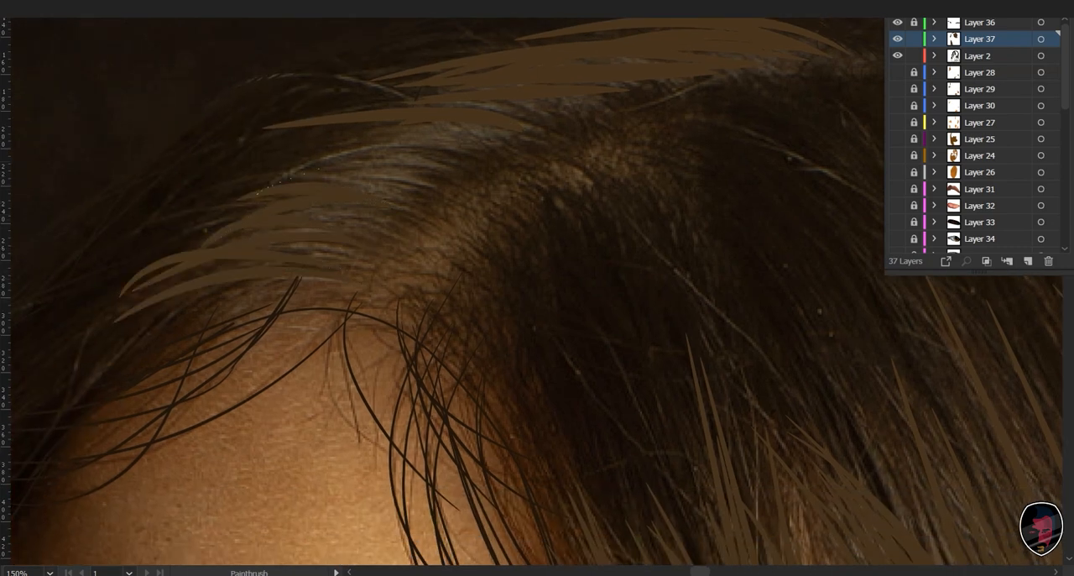
# - Fill the gap between the hairline strands and the crown strands with overlapping curved strokes
pyautogui.moveTo(292, 174); pyautogui.dragTo(434, 182)
pyautogui.moveTo(360, 162); pyautogui.dragTo(254, 173)
pyautogui.moveTo(421, 204)
pyautogui.mouseDown()
pyautogui.moveTo(287, 184)
pyautogui.moveTo(400, 145)
pyautogui.moveTo(450, 147)
pyautogui.mouseUp()
pyautogui.moveTo(305, 190); pyautogui.dragTo(340, 179)
pyautogui.moveTo(285, 220); pyautogui.dragTo(220, 240)
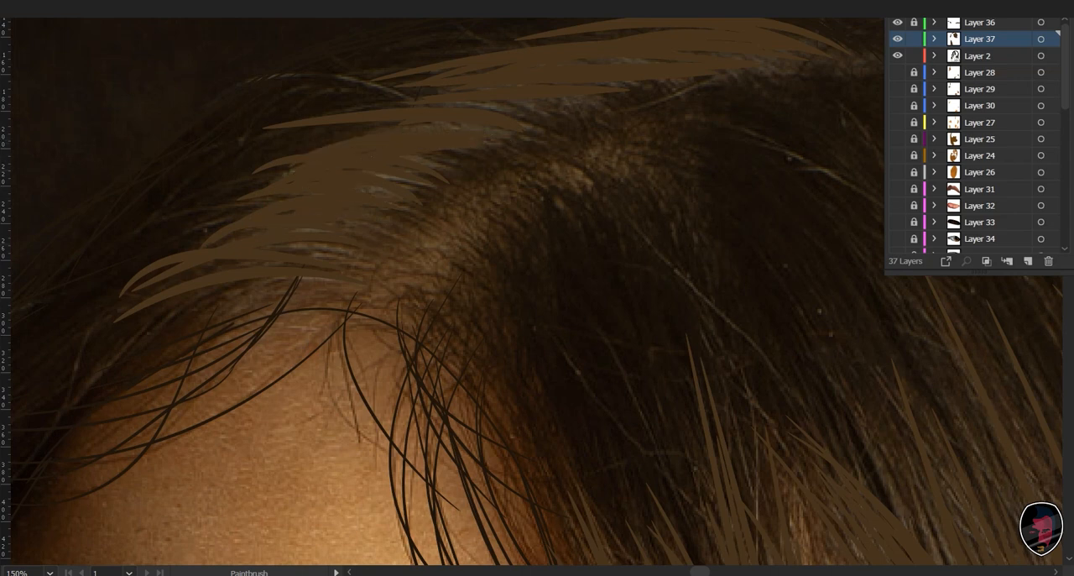
pyautogui.moveTo(336, 277)
pyautogui.mouseDown()
pyautogui.moveTo(403, 193)
pyautogui.moveTo(196, 246)
pyautogui.mouseUp()
pyautogui.moveTo(388, 182)
pyautogui.mouseDown()
pyautogui.moveTo(198, 241)
pyautogui.moveTo(175, 237)
pyautogui.moveTo(196, 220)
pyautogui.mouseUp()
pyautogui.moveTo(479, 89); pyautogui.dragTo(334, 114)
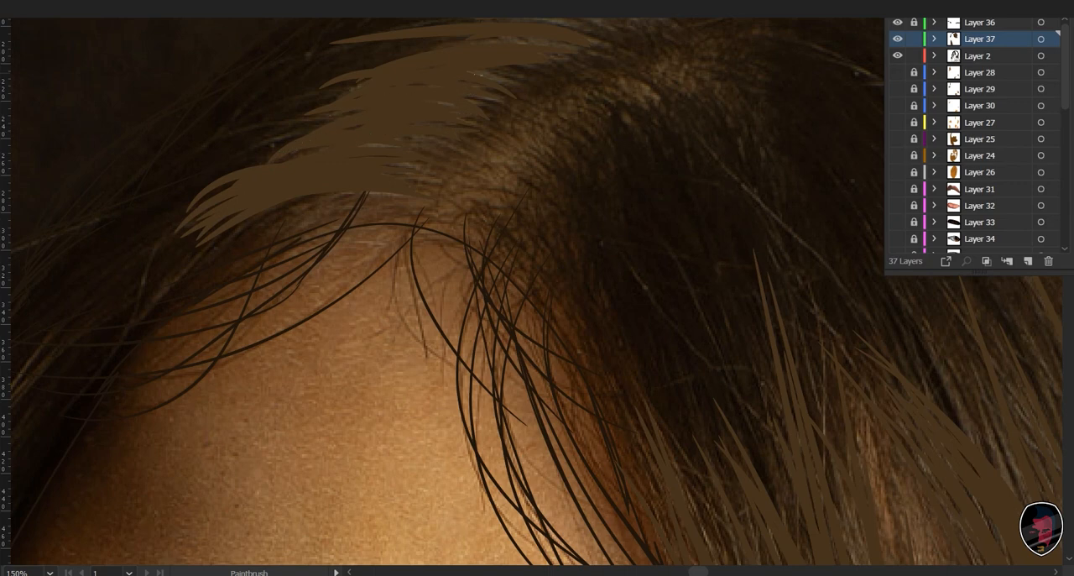
# - Paint two long thin loose strands curving from the narrow lock at the eye down past the shadowed cheek
pyautogui.moveTo(588, 151); pyautogui.dragTo(288, 324)
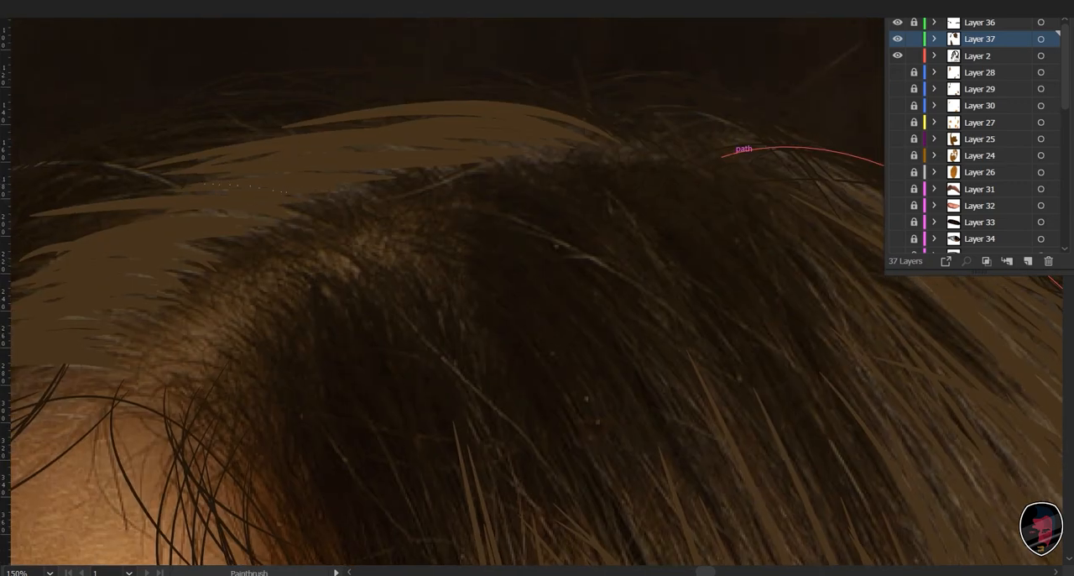
pyautogui.scroll(-6, 728, 156)
pyautogui.hscroll(6, 728, 156)
pyautogui.hotkey('ctrl', '-')
pyautogui.hotkey('ctrl', '-')
pyautogui.hotkey('ctrl', '-')
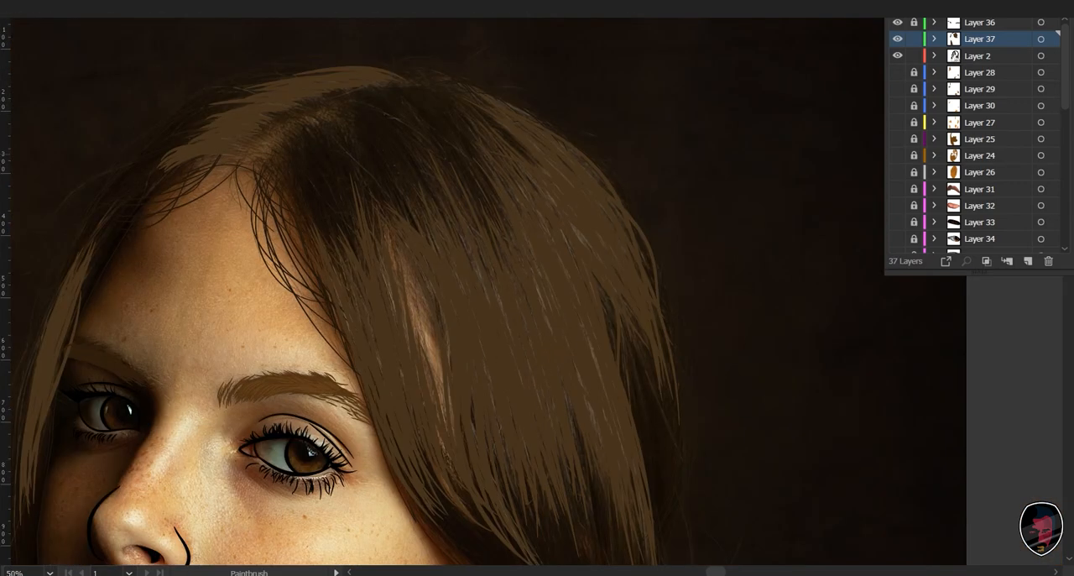
pyautogui.moveTo(473, 453)
pyautogui.mouseDown()
pyautogui.moveTo(430, 296)
pyautogui.moveTo(453, 69)
pyautogui.moveTo(541, 126)
pyautogui.moveTo(741, 159)
pyautogui.moveTo(876, 255)
pyautogui.moveTo(845, 170)
pyautogui.mouseUp()
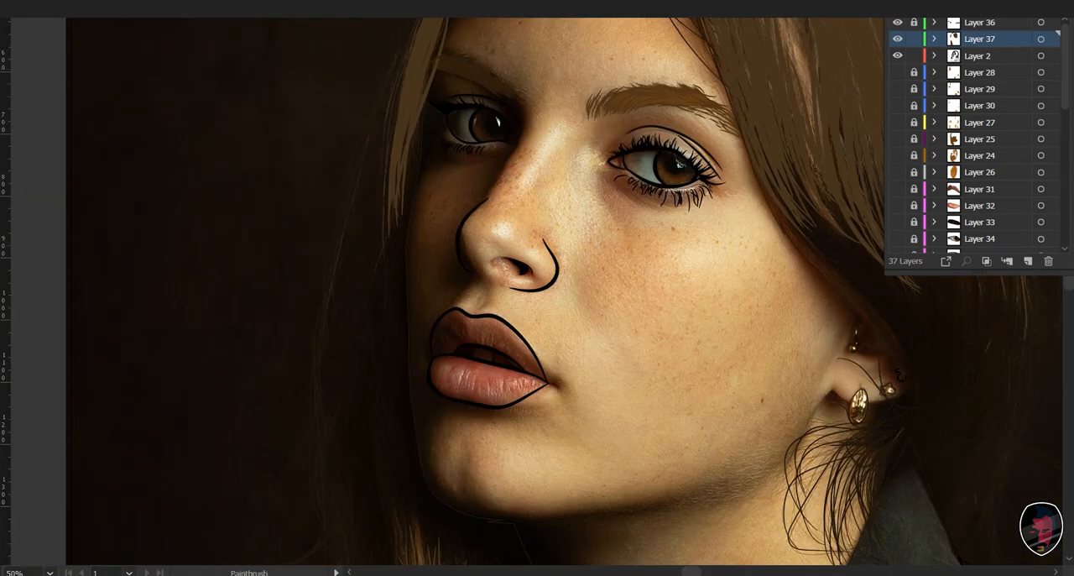
pyautogui.moveTo(400, 67)
pyautogui.mouseDown()
pyautogui.moveTo(324, 287)
pyautogui.moveTo(357, 541)
pyautogui.mouseUp()
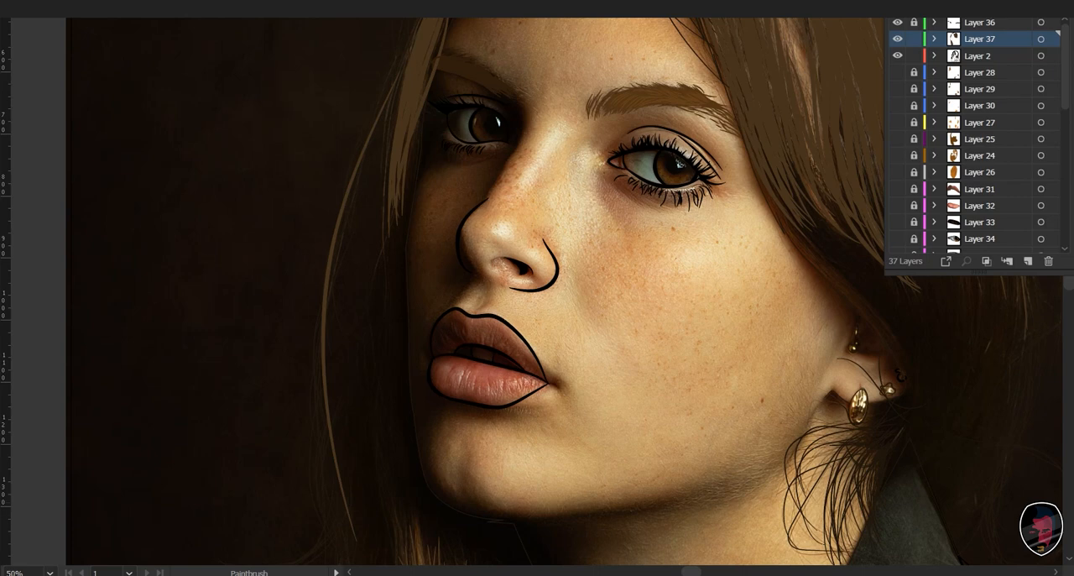
pyautogui.moveTo(332, 486)
pyautogui.mouseDown()
pyautogui.moveTo(330, 286)
pyautogui.moveTo(398, 79)
pyautogui.mouseUp()
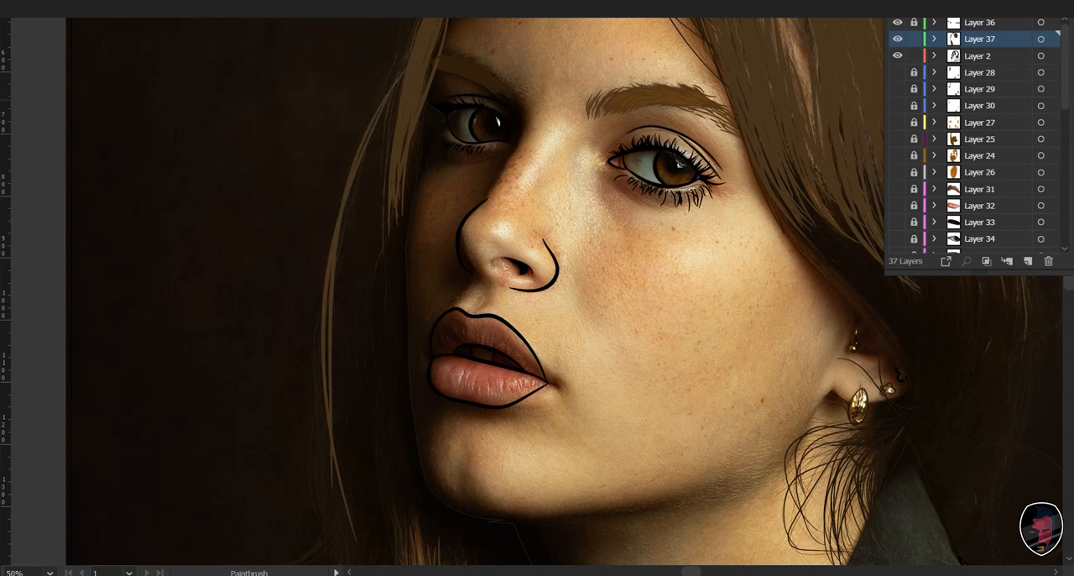
pyautogui.moveTo(356, 143); pyautogui.dragTo(349, 160)
pyautogui.hotkey('ctrl', 'z')
pyautogui.moveTo(419, 52)
pyautogui.mouseDown()
pyautogui.moveTo(391, 89)
pyautogui.moveTo(307, 315)
pyautogui.moveTo(346, 527)
pyautogui.moveTo(324, 336)
pyautogui.moveTo(347, 164)
pyautogui.moveTo(405, 66)
pyautogui.moveTo(417, 237)
pyautogui.moveTo(433, 256)
pyautogui.mouseUp()
pyautogui.hotkey('ctrl', 'z')
# - Add a short strand at the upper end of the narrow lock beside the forehead
pyautogui.press('space')
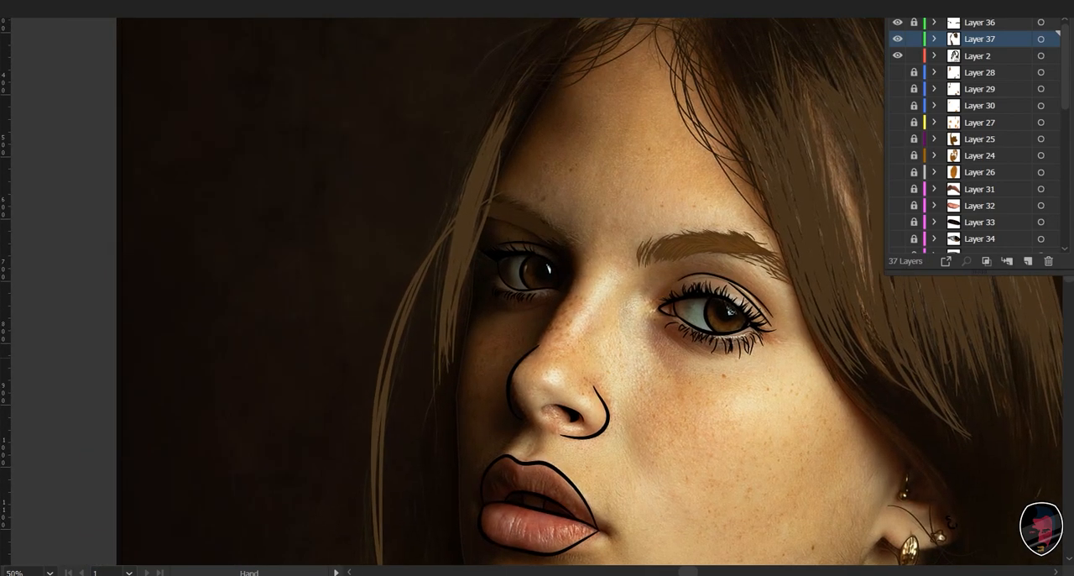
pyautogui.moveTo(517, 102); pyautogui.dragTo(491, 175)
# - Select the base hair shape on Layer 2 and restore its solid dark brown fill
pyautogui.press('v')
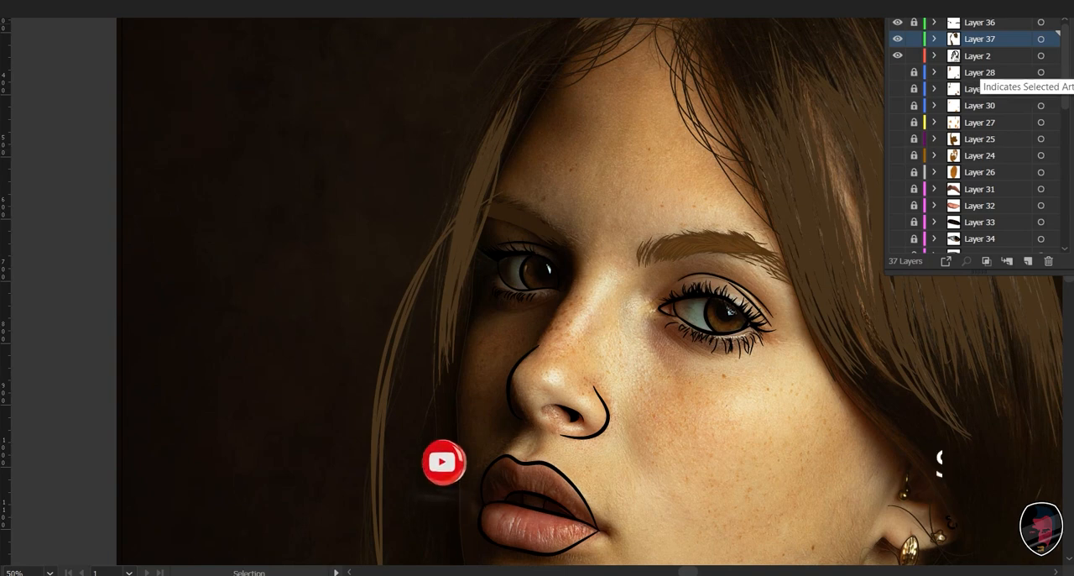
pyautogui.press('space')
pyautogui.moveTo(655, 25); pyautogui.dragTo(674, 72)
pyautogui.click(681, 73)
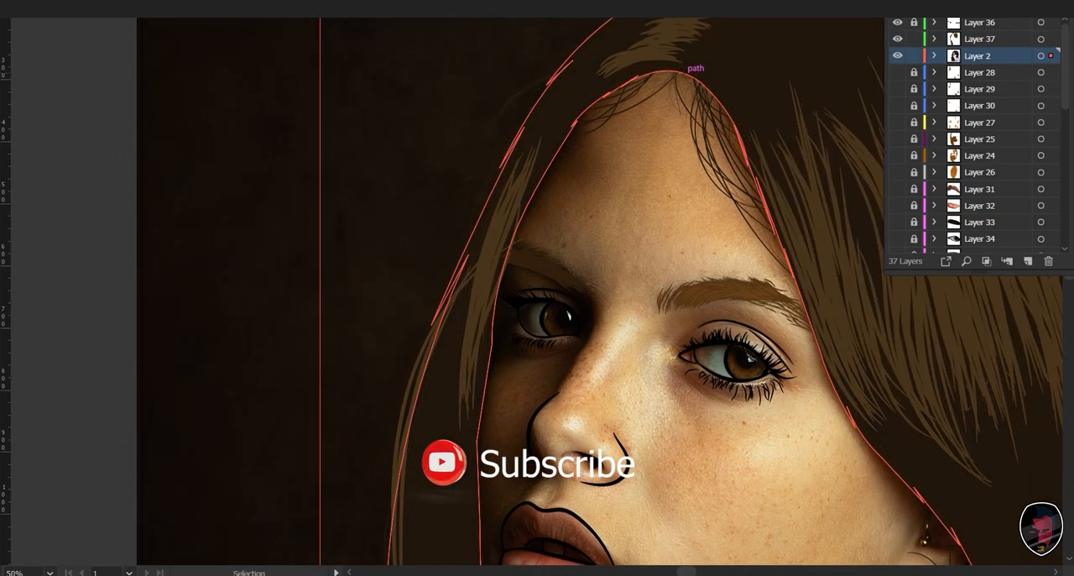
# - Lock Layer 2 and make all the hidden artwork layers below it visible
pyautogui.hotkey('ctrl', '0')
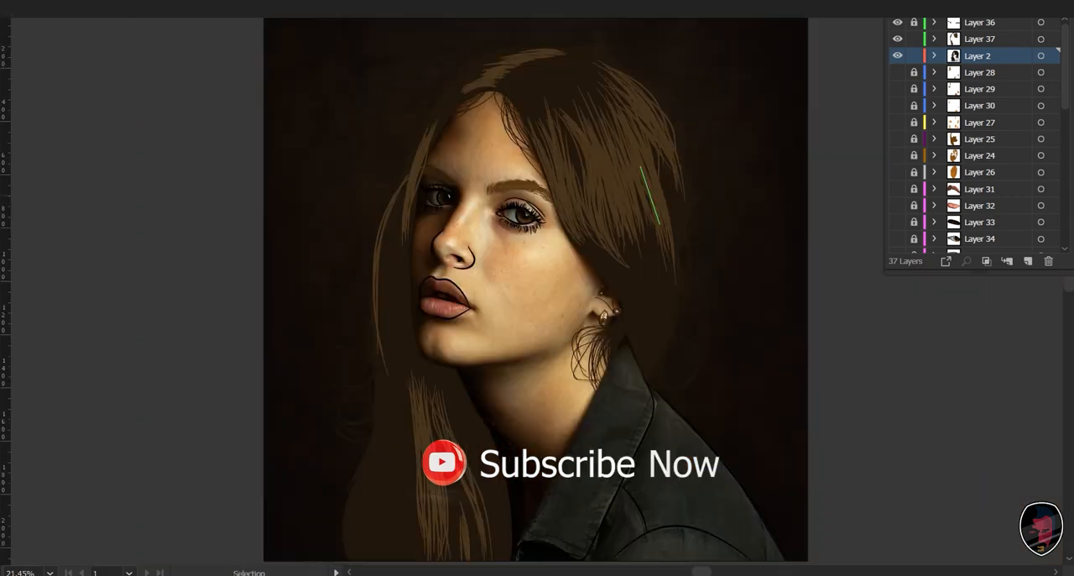
pyautogui.press('space')
pyautogui.moveTo(672, 330); pyautogui.dragTo(655, 249)
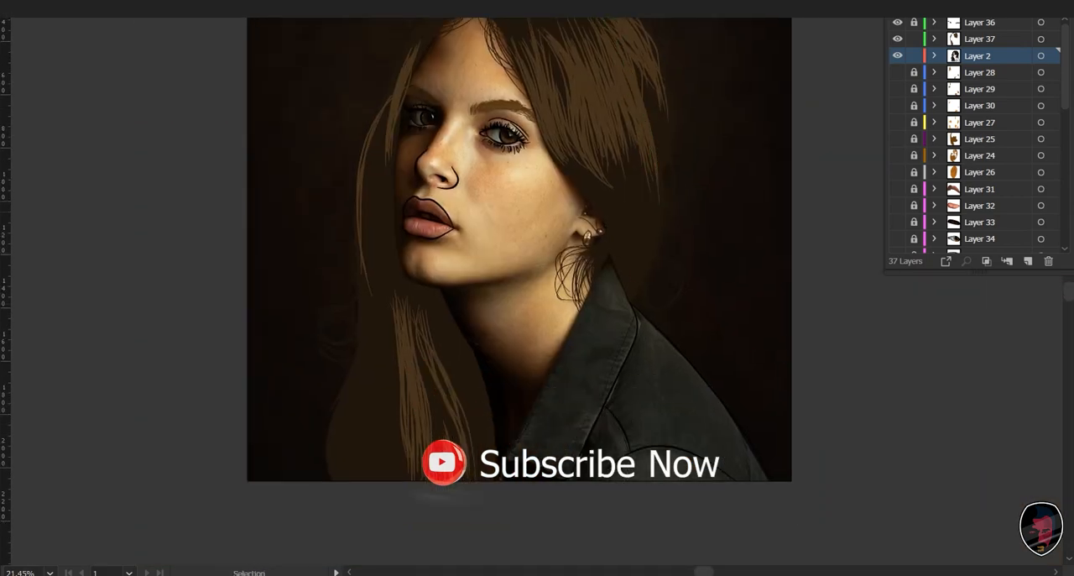
pyautogui.click(914, 55)
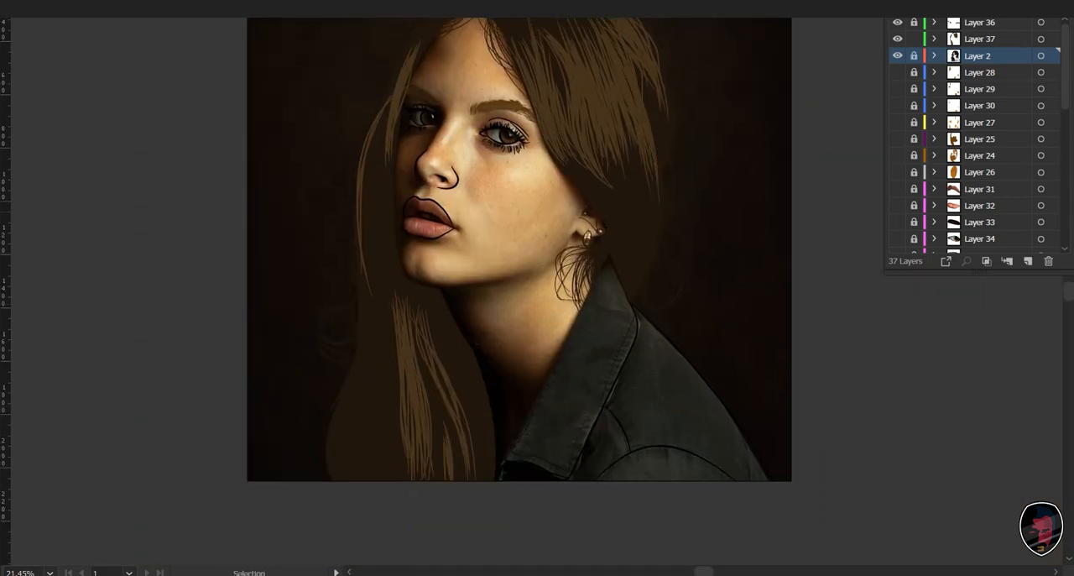
pyautogui.moveTo(898, 72); pyautogui.dragTo(898, 246)
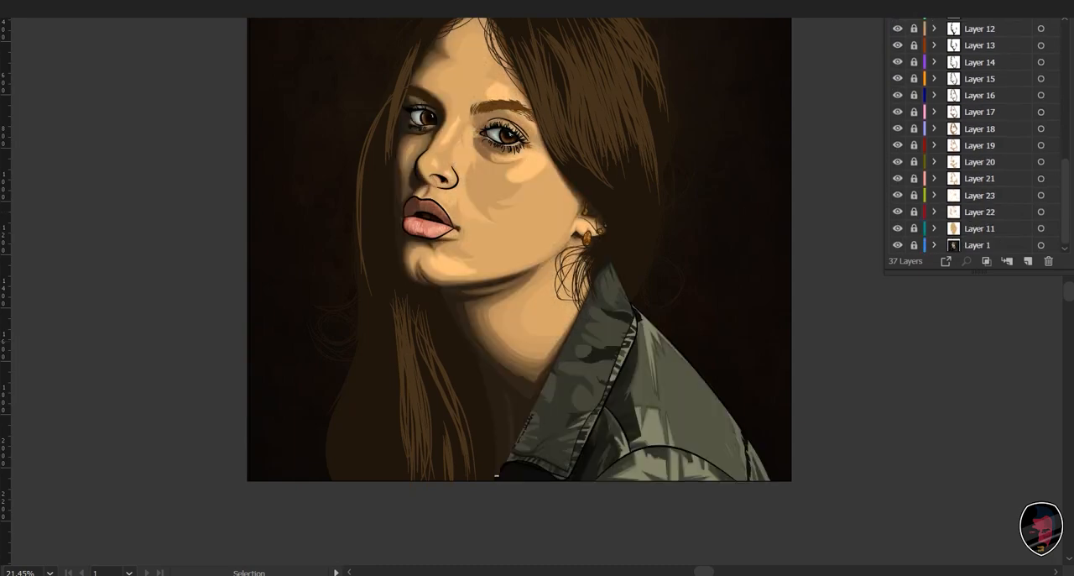
# - Check the combined portrait up close, lock Layer 37, and add a new empty layer above it
pyautogui.moveTo(520, 285); pyautogui.dragTo(568, 349)
pyautogui.hotkey('ctrl', '+')
pyautogui.hotkey('ctrl', '+')
pyautogui.hotkey('ctrl', '+')
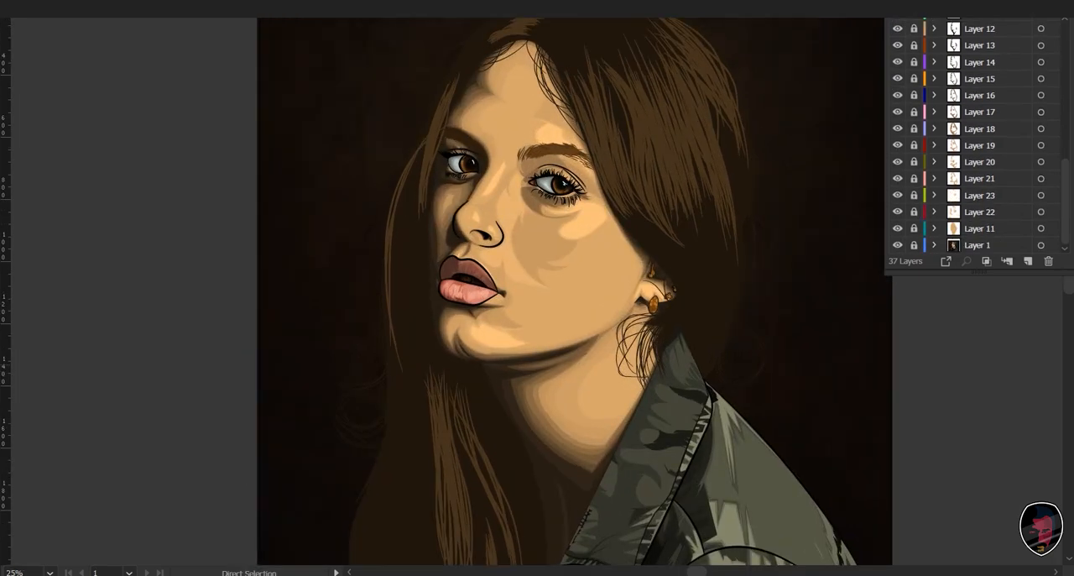
pyautogui.moveTo(659, 357); pyautogui.dragTo(415, 226)
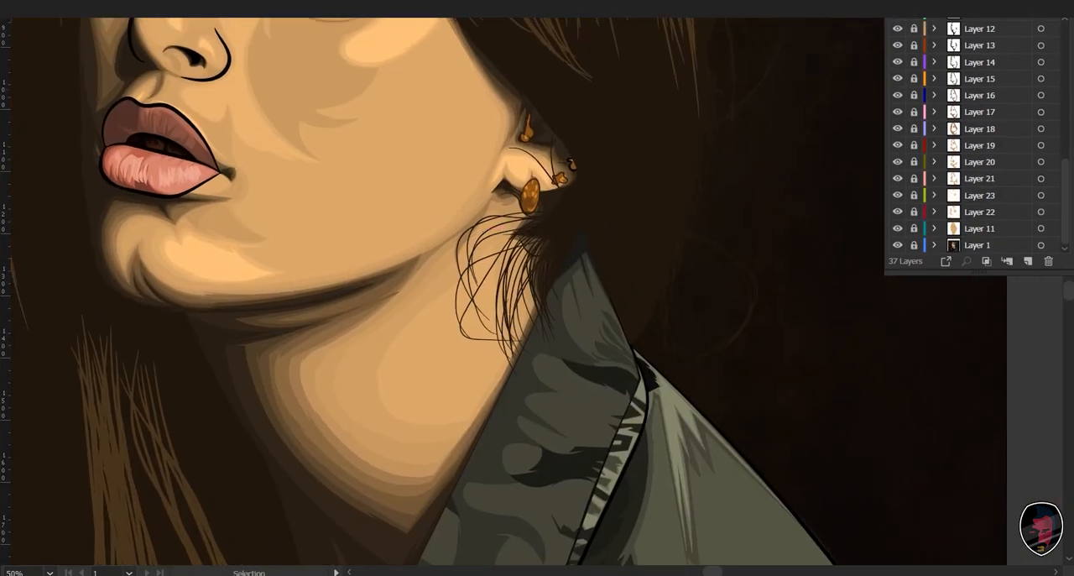
pyautogui.scroll(10, 974, 138)
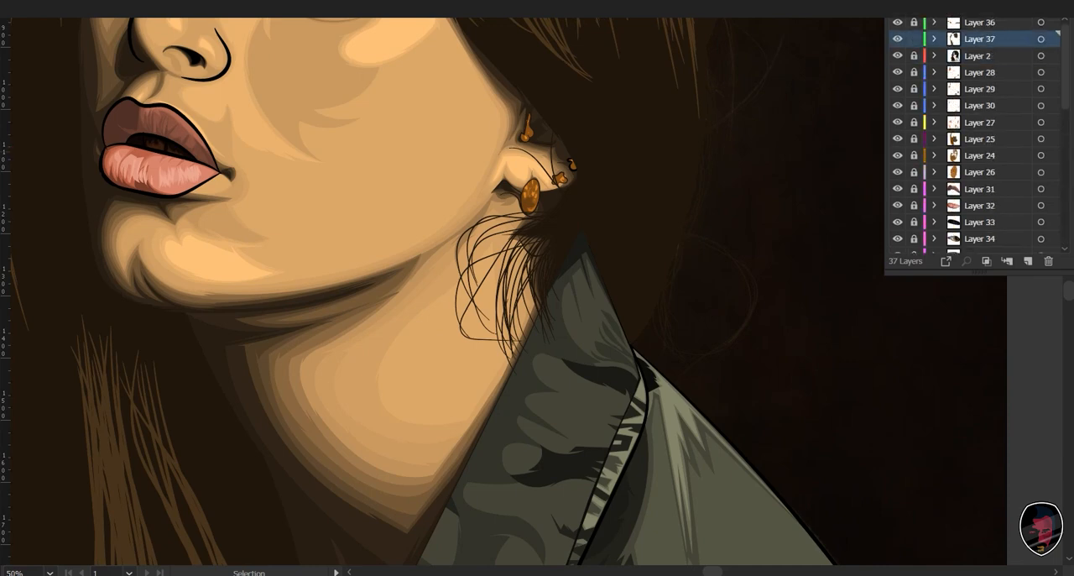
pyautogui.scroll(6, 339, 336)
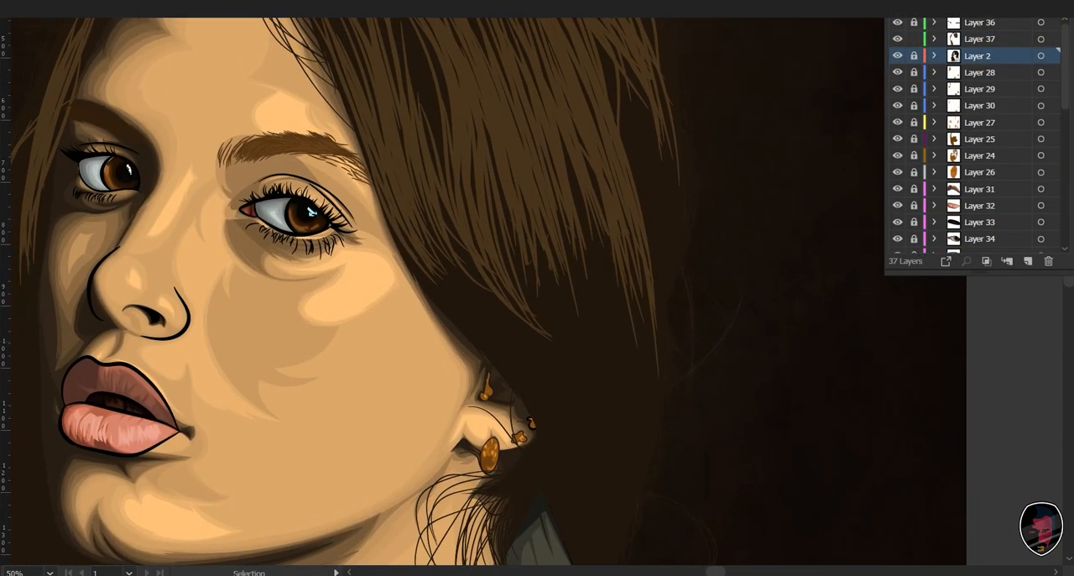
pyautogui.hotkey('ctrl', 'l')
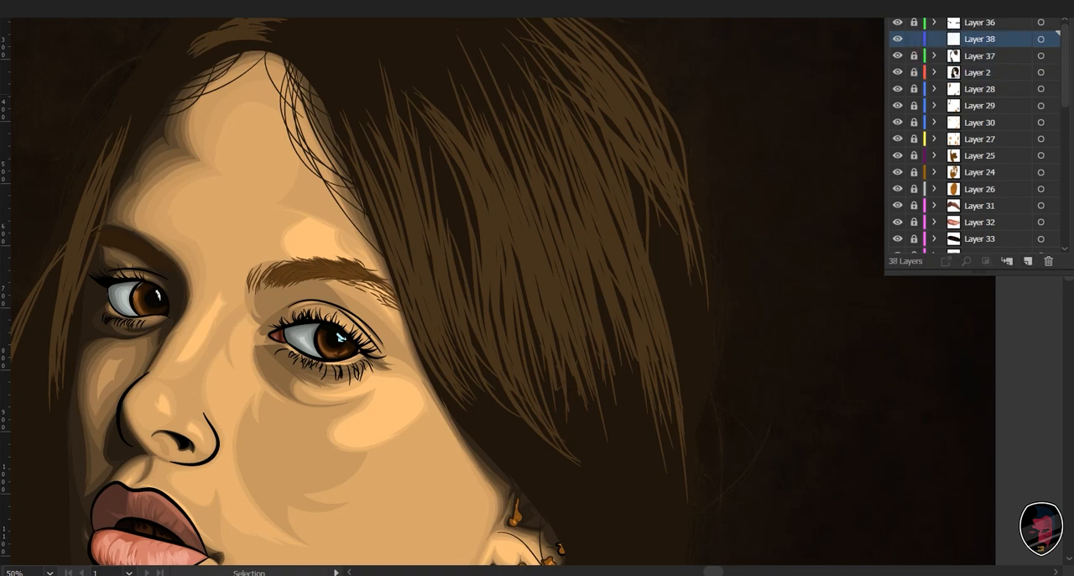
# - Paint one strand along the hair edge beside the eyebrow on the new layer and apply the brown sampled from the existing strands
pyautogui.press('b')
pyautogui.moveTo(375, 179); pyautogui.dragTo(436, 375)
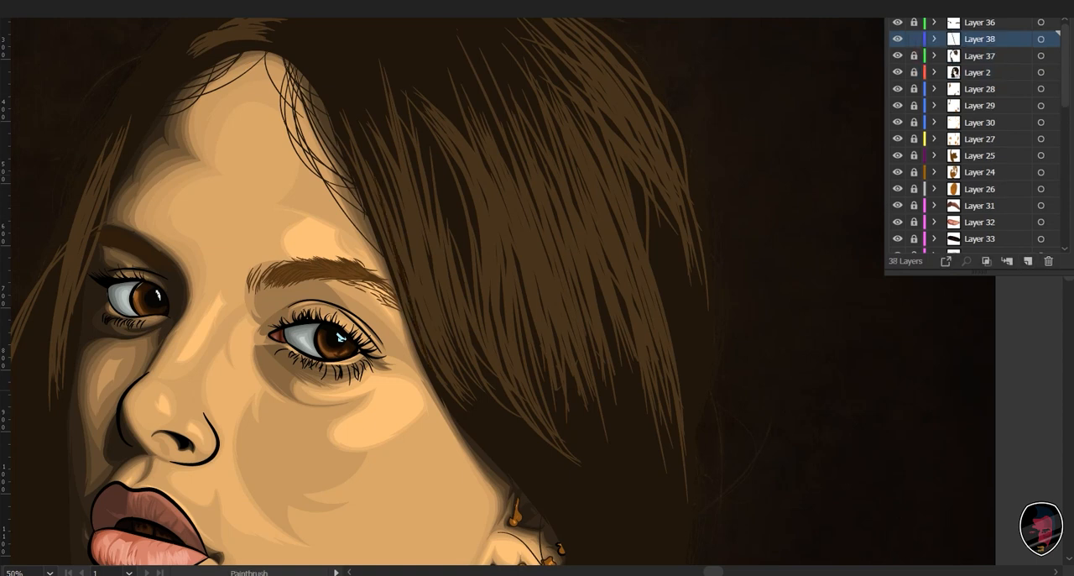
pyautogui.press('v')
pyautogui.click(410, 303)
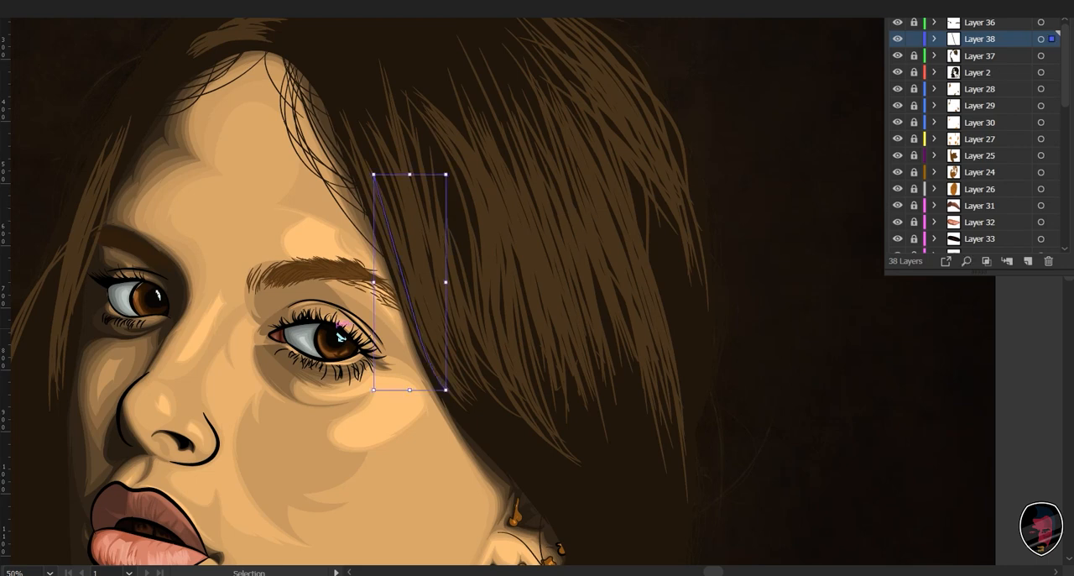
pyautogui.press('i')
pyautogui.click(500, 256)
pyautogui.press('v')
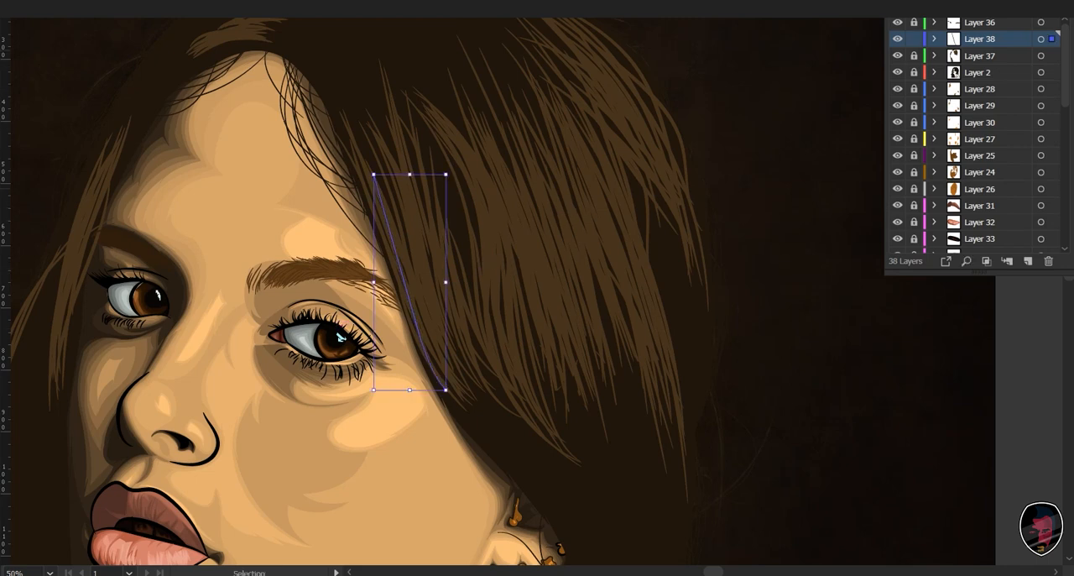
# - Recolor the selected strand on Layer 38 to a lighter brown with 44% brightness and deselect it
pyautogui.hotkey('ctrl', 'shift', 'r')
pyautogui.moveTo(685, 428); pyautogui.dragTo(699, 428)
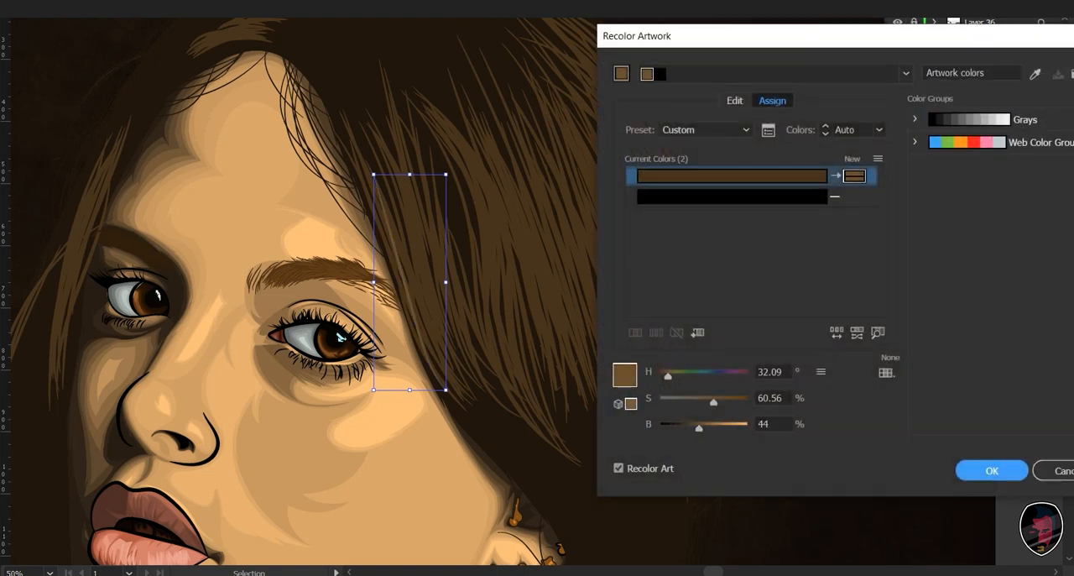
pyautogui.press('Return')
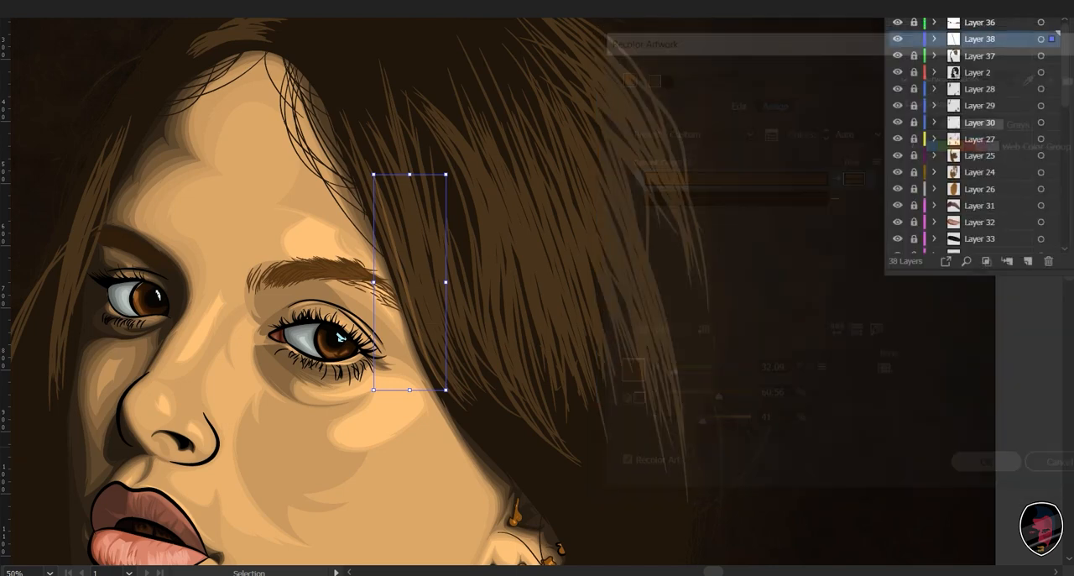
pyautogui.hotkey('ctrl', 'shift', 'a')
pyautogui.hotkey('ctrl', '+')
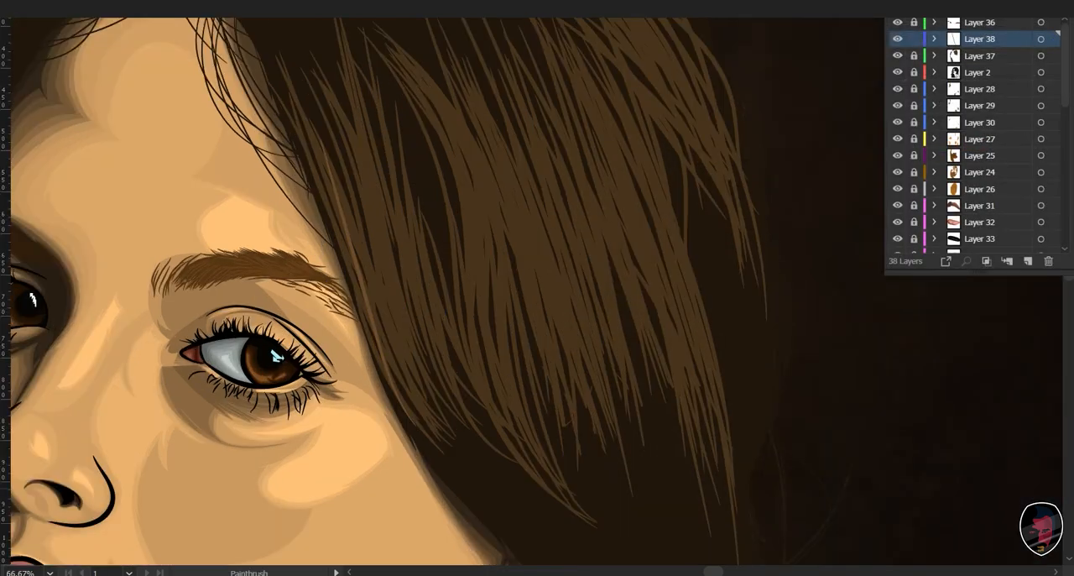
# - Paint lighter brown strands along the hair edge beside the eyebrow and down the long curved lock next to it
pyautogui.moveTo(503, 285); pyautogui.dragTo(578, 299)
pyautogui.moveTo(356, 362); pyautogui.dragTo(357, 391)
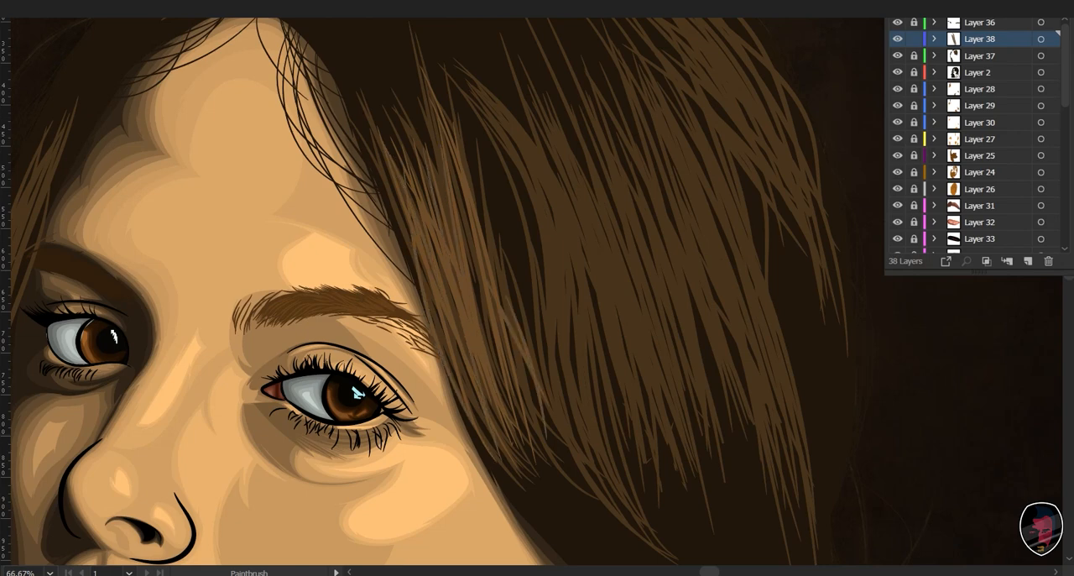
pyautogui.moveTo(355, 391)
pyautogui.mouseDown()
pyautogui.moveTo(267, 316)
pyautogui.moveTo(260, 372)
pyautogui.mouseUp()
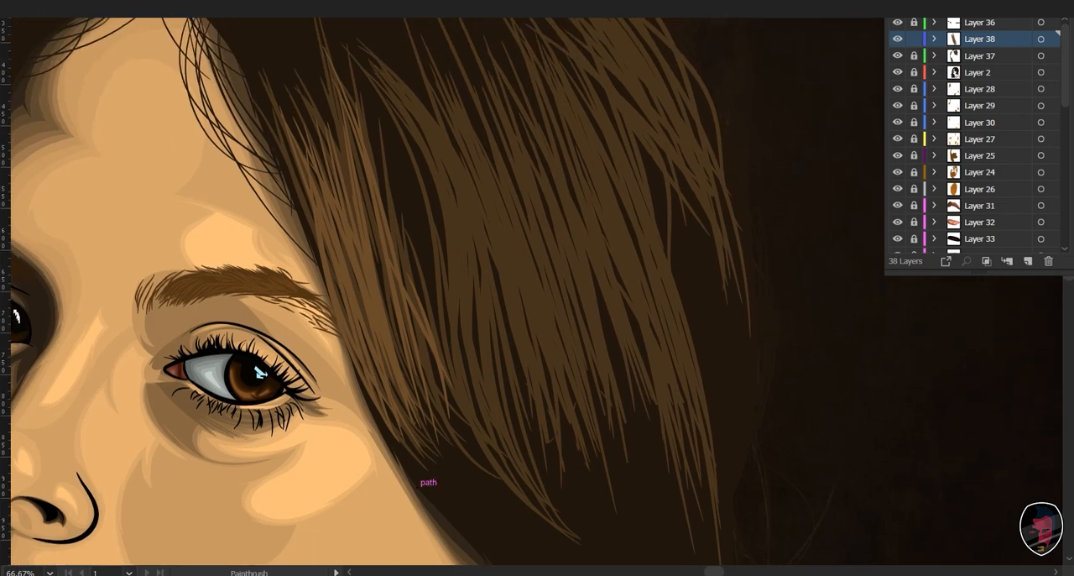
pyautogui.moveTo(386, 92); pyautogui.dragTo(573, 538)
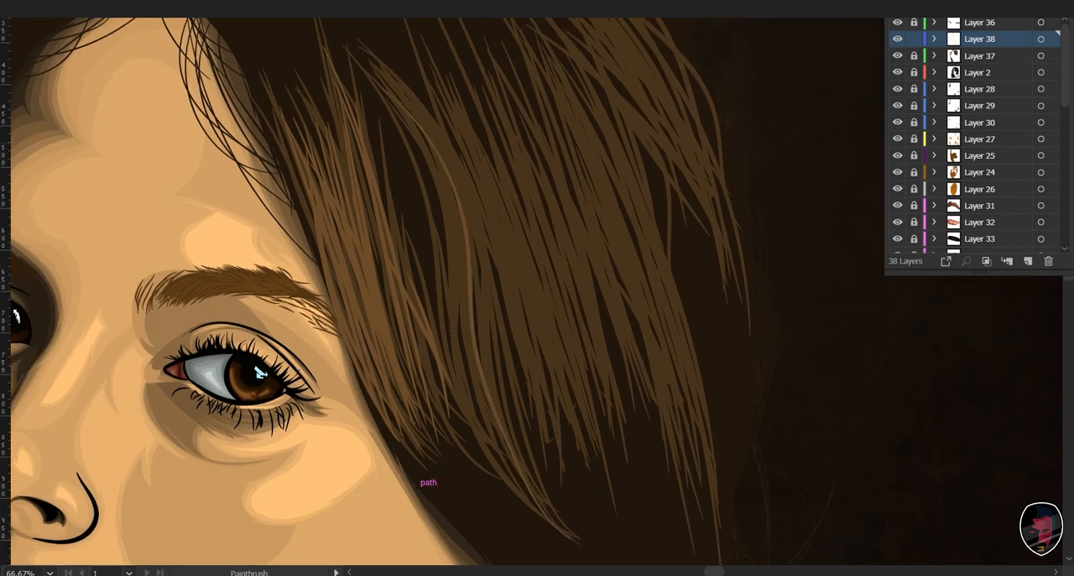
pyautogui.moveTo(396, 110); pyautogui.dragTo(561, 522)
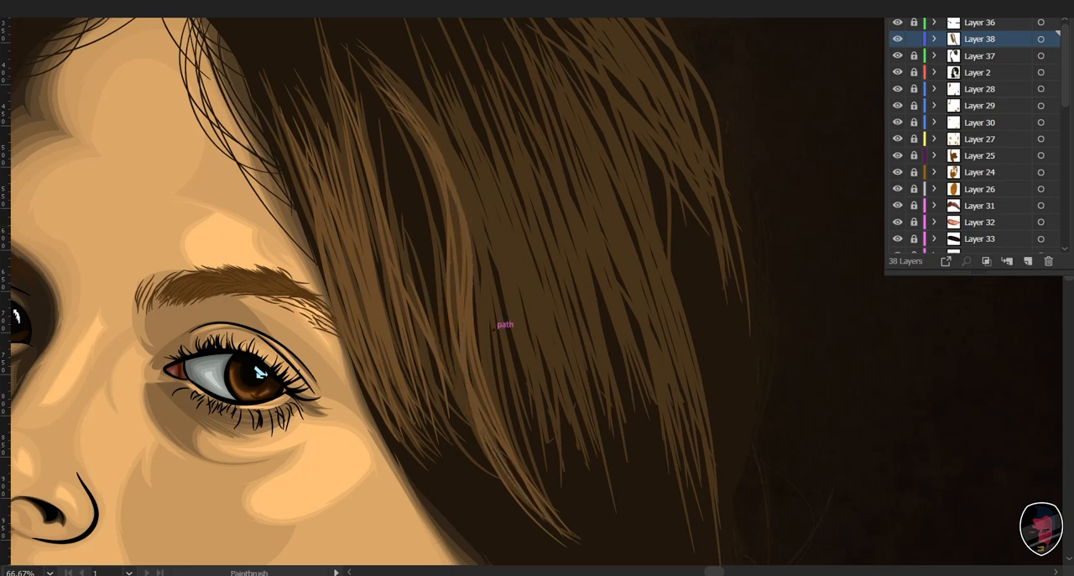
# - Undo the last stroke and fill the middle section of hair beyond the curved lock with more lighter brown strands
pyautogui.moveTo(494, 328); pyautogui.dragTo(432, 241)
pyautogui.moveTo(495, 258); pyautogui.dragTo(491, 329)
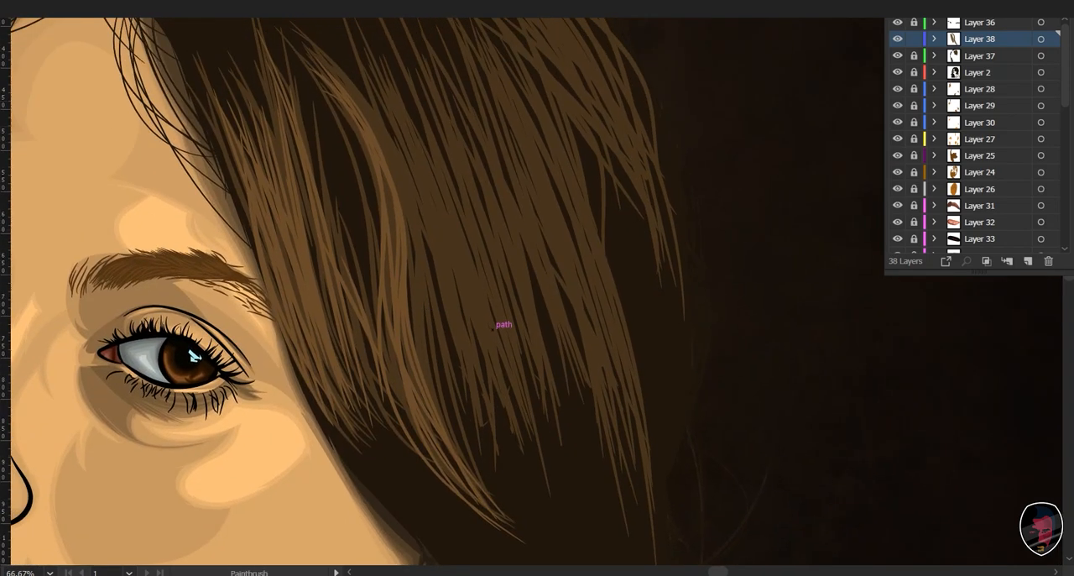
pyautogui.hotkey('ctrl', 'z')
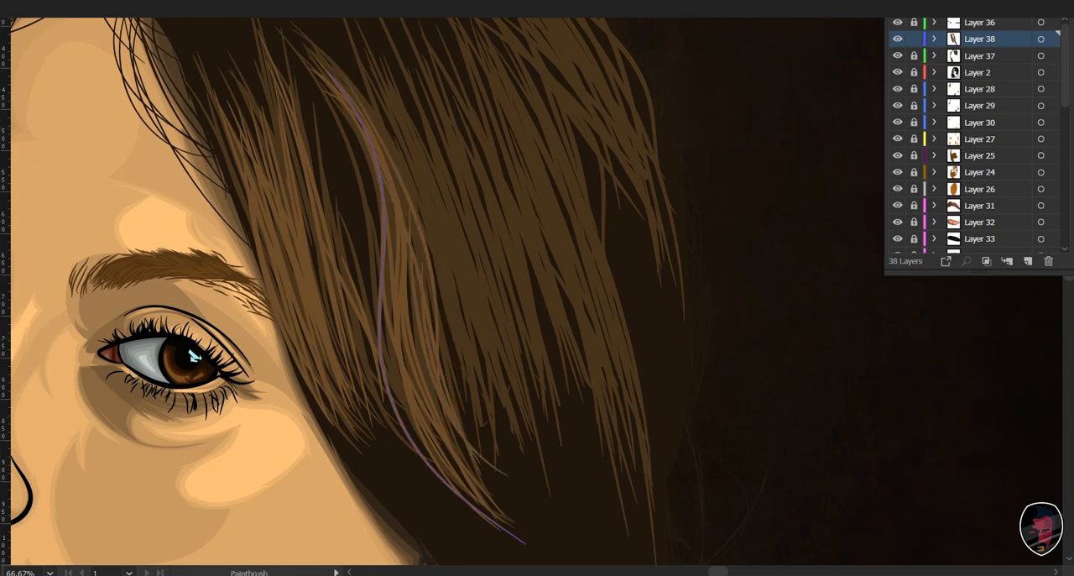
pyautogui.moveTo(346, 81); pyautogui.dragTo(374, 145)
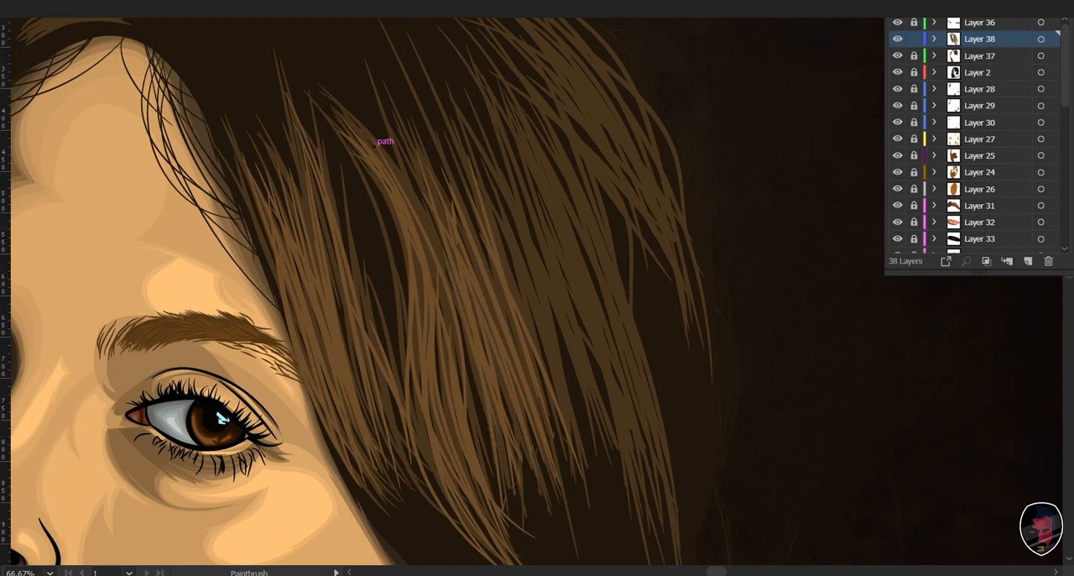
# - Paint a long lighter brown strand down the outer section of the hair, following the darker strands to their tips
pyautogui.moveTo(374, 146); pyautogui.dragTo(435, 249)
pyautogui.moveTo(434, 248)
pyautogui.mouseDown()
pyautogui.moveTo(366, 145)
pyautogui.moveTo(380, 150)
pyautogui.moveTo(338, 201)
pyautogui.mouseUp()
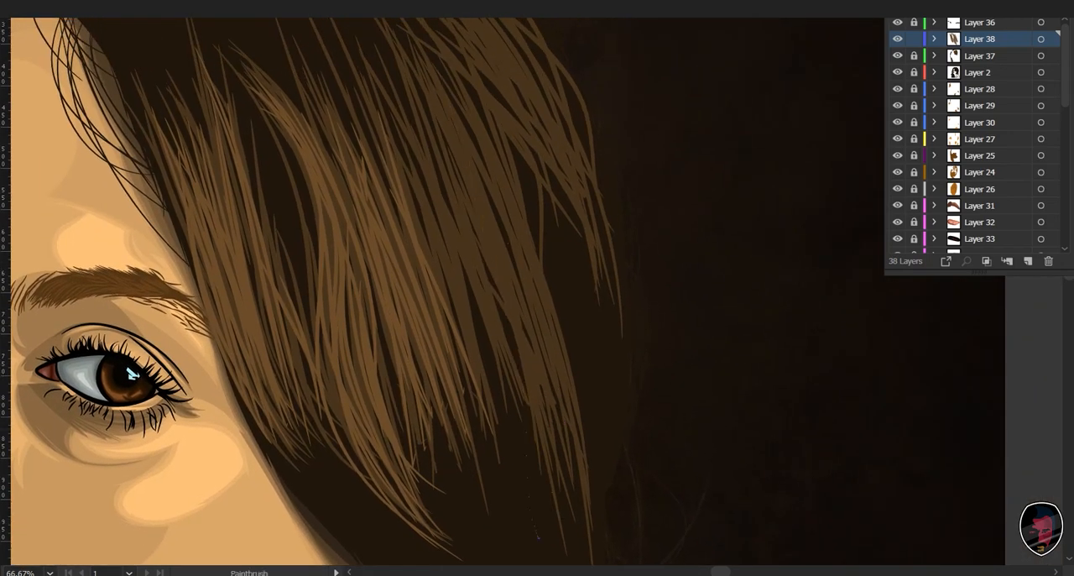
pyautogui.moveTo(467, 115); pyautogui.dragTo(589, 492)
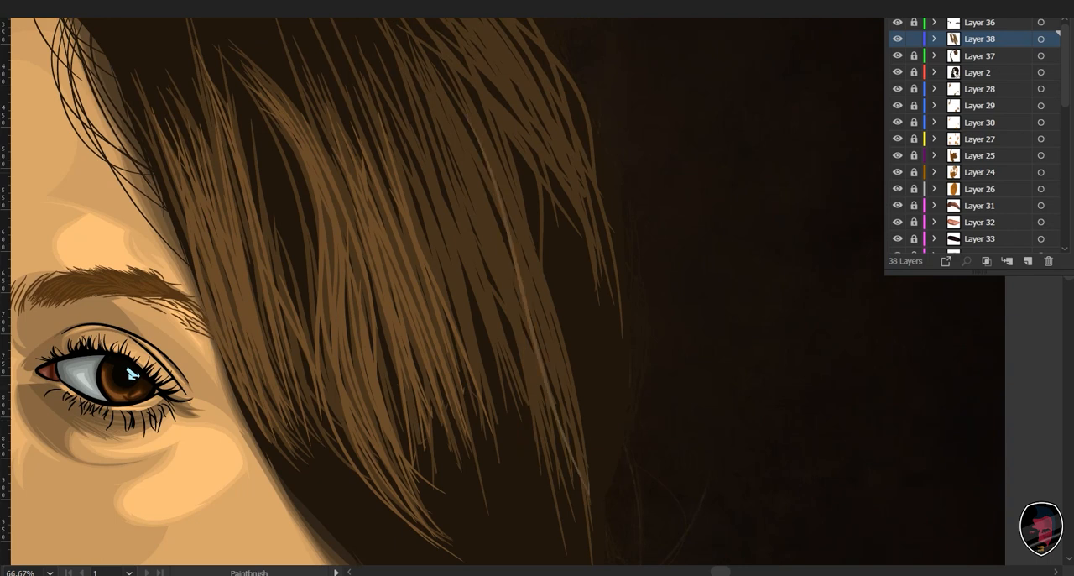
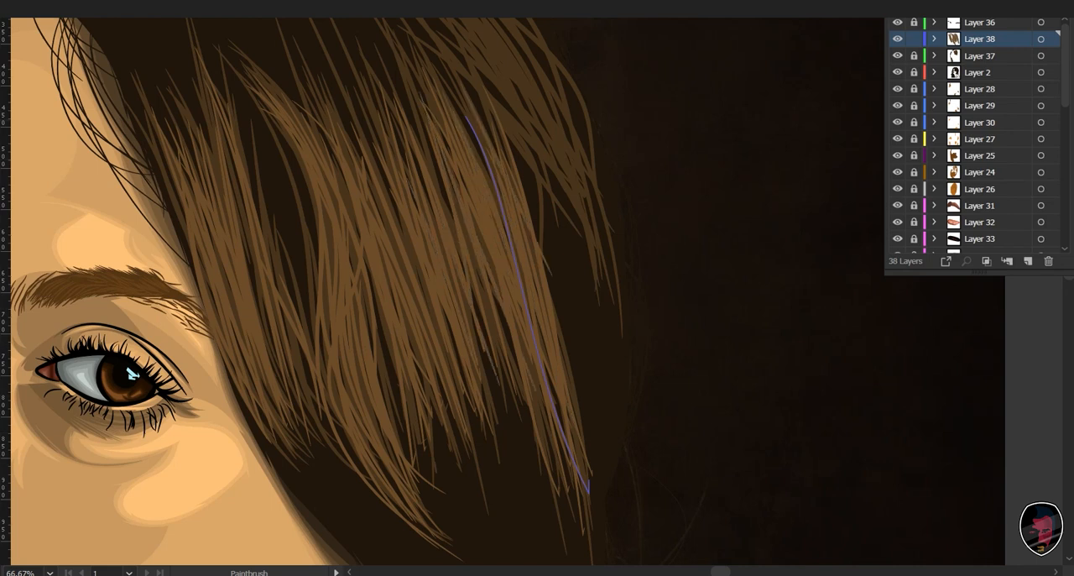
# - Paint lighter brown strands over the outer lock that curves down from the crown to its tips
pyautogui.moveTo(131, 373); pyautogui.dragTo(108, 457)
pyautogui.moveTo(504, 277); pyautogui.dragTo(505, 340)
pyautogui.hotkey('ctrl', 'shift', 'a')
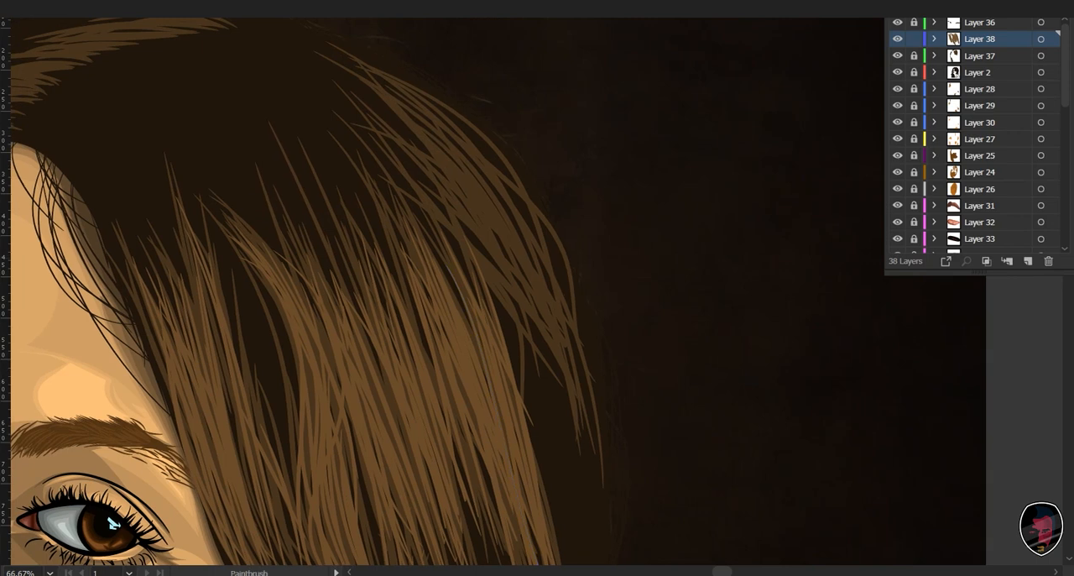
pyautogui.moveTo(536, 375); pyautogui.dragTo(521, 286)
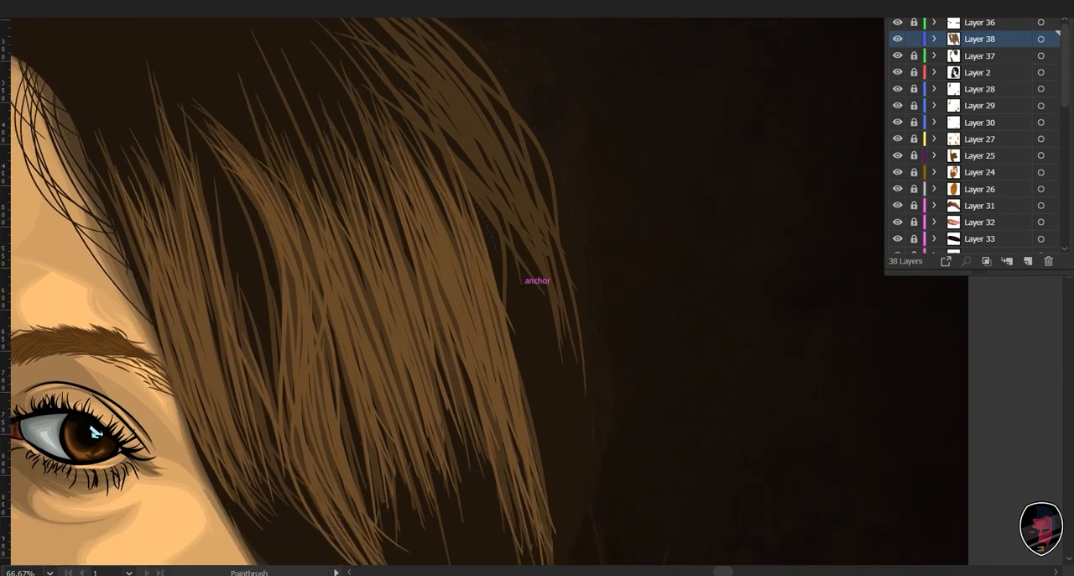
pyautogui.scroll(2, 524, 275)
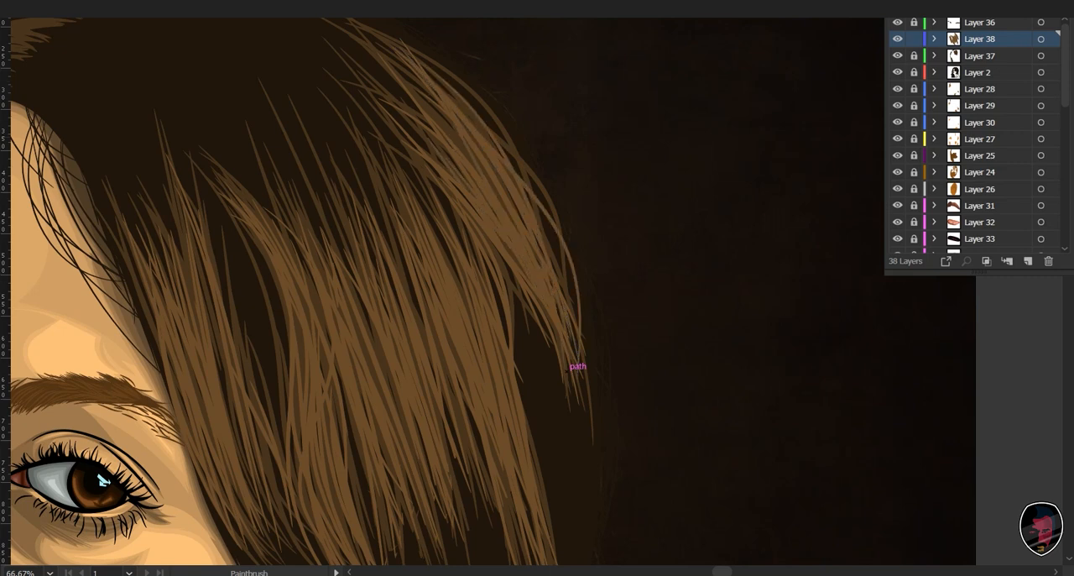
# - Paint lighter brown strands over the lower part of the hair highlight just above the forehead
pyautogui.moveTo(577, 366)
pyautogui.mouseDown()
pyautogui.moveTo(719, 30)
pyautogui.moveTo(800, 39)
pyautogui.moveTo(1035, 543)
pyautogui.moveTo(1029, 574)
pyautogui.mouseUp()
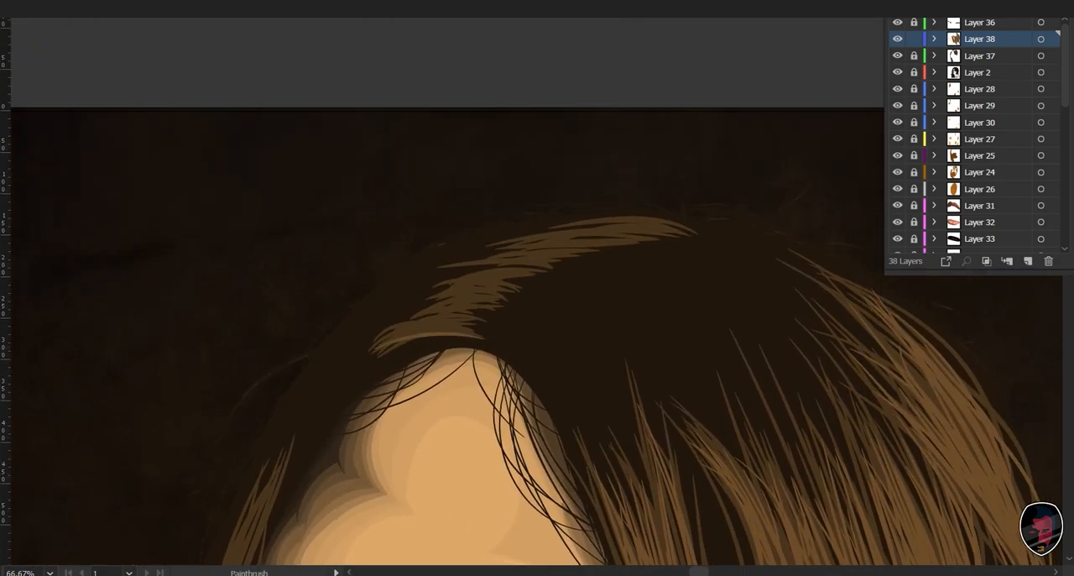
pyautogui.hotkey('ctrl', '+')
pyautogui.hotkey('ctrl', '+')
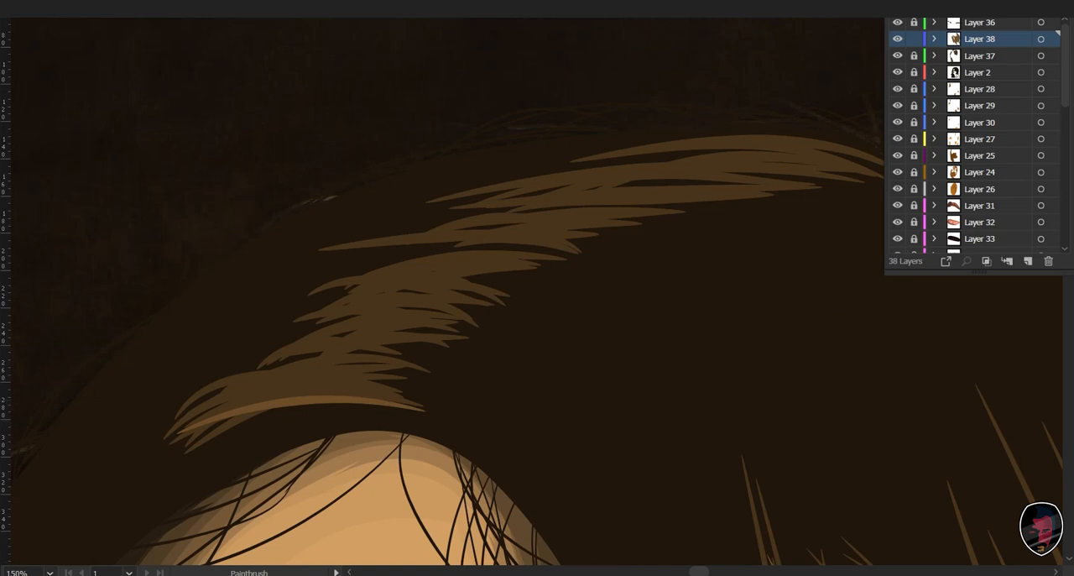
pyautogui.moveTo(231, 409)
pyautogui.mouseDown()
pyautogui.moveTo(369, 397)
pyautogui.moveTo(366, 377)
pyautogui.moveTo(386, 391)
pyautogui.moveTo(413, 366)
pyautogui.mouseUp()
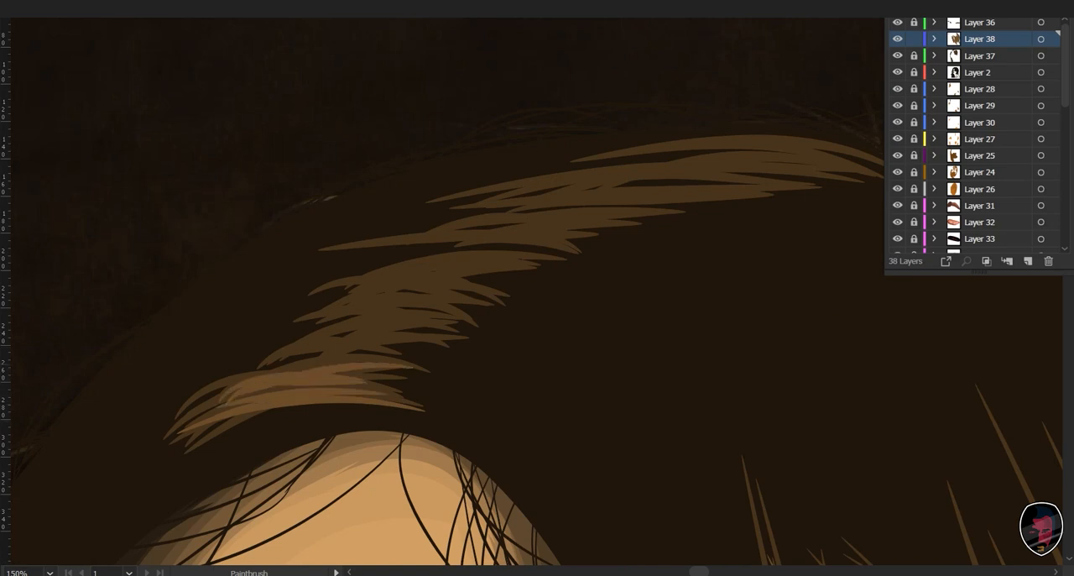
pyautogui.moveTo(262, 376); pyautogui.dragTo(397, 344)
pyautogui.moveTo(295, 354)
pyautogui.mouseDown()
pyautogui.moveTo(454, 314)
pyautogui.moveTo(434, 307)
pyautogui.mouseUp()
pyautogui.moveTo(309, 339); pyautogui.dragTo(483, 287)
# - Continue the lighter brown strands up the middle of the highlight above the forehead, following the darker strokes
pyautogui.moveTo(339, 313)
pyautogui.mouseDown()
pyautogui.moveTo(443, 277)
pyautogui.moveTo(549, 260)
pyautogui.mouseUp()
pyautogui.moveTo(342, 287); pyautogui.dragTo(505, 250)
pyautogui.moveTo(377, 280); pyautogui.dragTo(550, 255)
pyautogui.moveTo(328, 245); pyautogui.dragTo(556, 216)
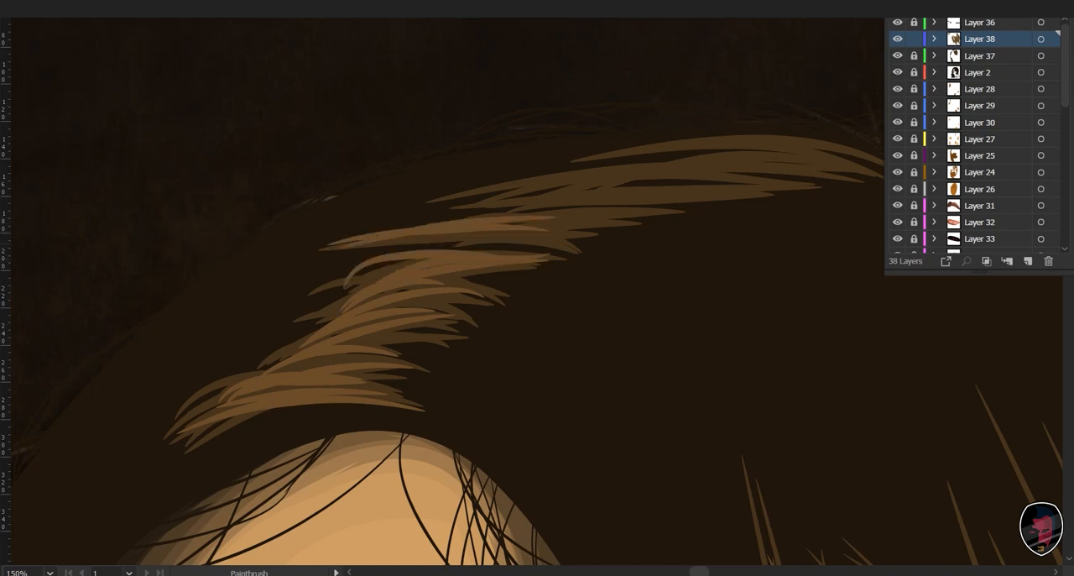
pyautogui.moveTo(369, 261)
pyautogui.mouseDown()
pyautogui.moveTo(554, 234)
pyautogui.moveTo(432, 300)
pyautogui.mouseUp()
pyautogui.moveTo(335, 286); pyautogui.dragTo(509, 269)
pyautogui.moveTo(307, 253); pyautogui.dragTo(505, 267)
pyautogui.moveTo(342, 261); pyautogui.dragTo(601, 250)
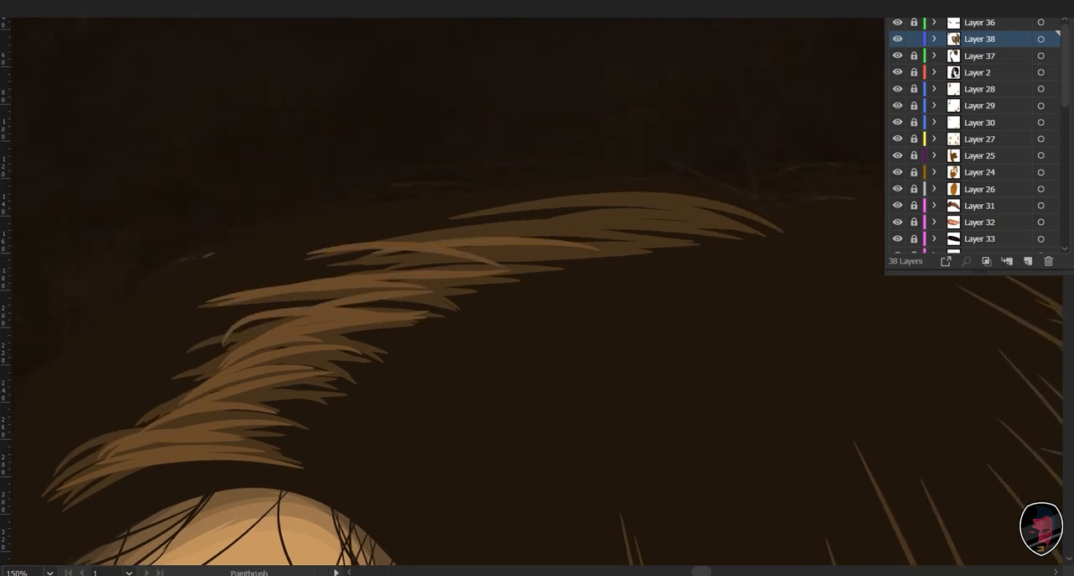
# - Paint long lighter brown strands along the upper end of the highlight at the top of the head
pyautogui.moveTo(426, 236); pyautogui.dragTo(659, 236)
pyautogui.moveTo(510, 227)
pyautogui.mouseDown()
pyautogui.moveTo(666, 222)
pyautogui.moveTo(750, 242)
pyautogui.mouseUp()
pyautogui.moveTo(540, 220); pyautogui.dragTo(740, 230)
pyautogui.moveTo(520, 218)
pyautogui.mouseDown()
pyautogui.moveTo(742, 218)
pyautogui.moveTo(727, 212)
pyautogui.mouseUp()
# - Paint lighter brown strands down the side lock beside the shadowed eye and the long thin lock outside it
pyautogui.hotkey('ctrl', '-')
pyautogui.hotkey('ctrl', '-')
pyautogui.moveTo(495, 470)
pyautogui.mouseDown()
pyautogui.moveTo(508, 447)
pyautogui.moveTo(552, 94)
pyautogui.mouseUp()
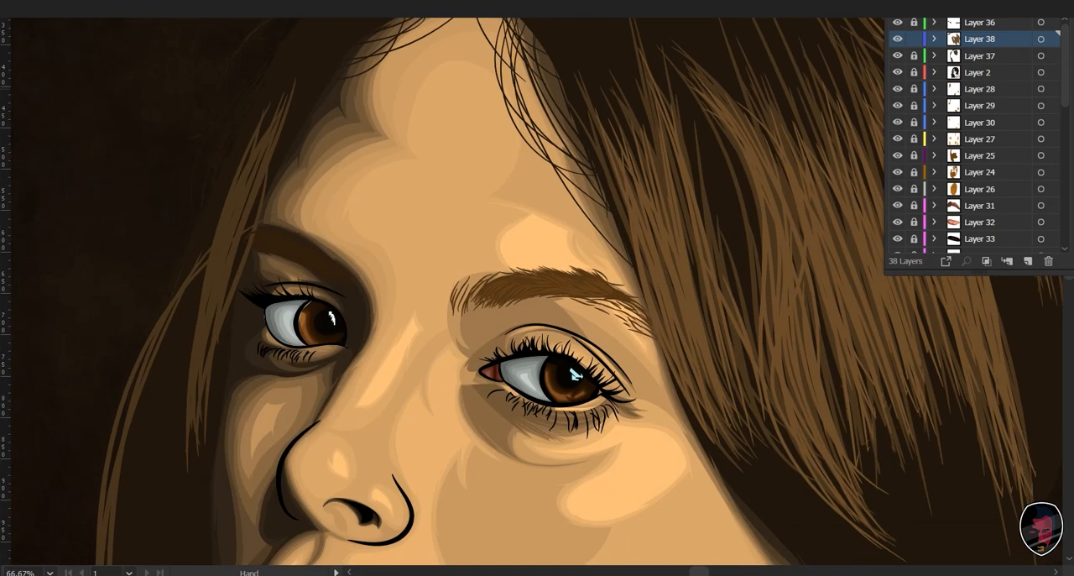
pyautogui.moveTo(257, 153)
pyautogui.mouseDown()
pyautogui.moveTo(187, 427)
pyautogui.moveTo(206, 384)
pyautogui.moveTo(182, 429)
pyautogui.mouseUp()
pyautogui.moveTo(255, 178); pyautogui.dragTo(193, 371)
pyautogui.moveTo(249, 222)
pyautogui.mouseDown()
pyautogui.moveTo(195, 392)
pyautogui.moveTo(213, 339)
pyautogui.mouseUp()
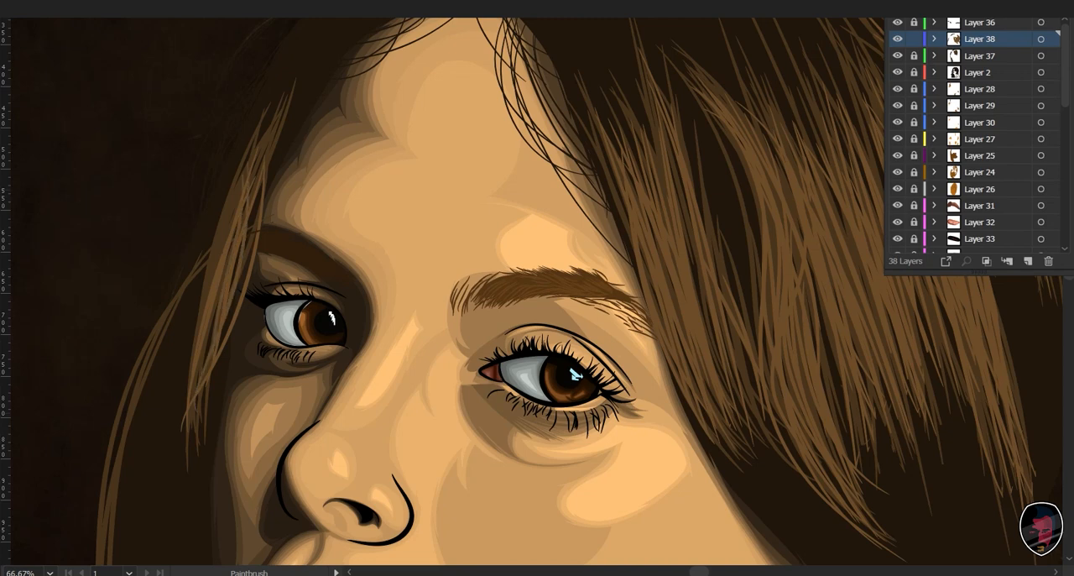
pyautogui.moveTo(231, 188); pyautogui.dragTo(202, 319)
pyautogui.moveTo(217, 251); pyautogui.dragTo(163, 394)
pyautogui.moveTo(220, 297); pyautogui.dragTo(176, 416)
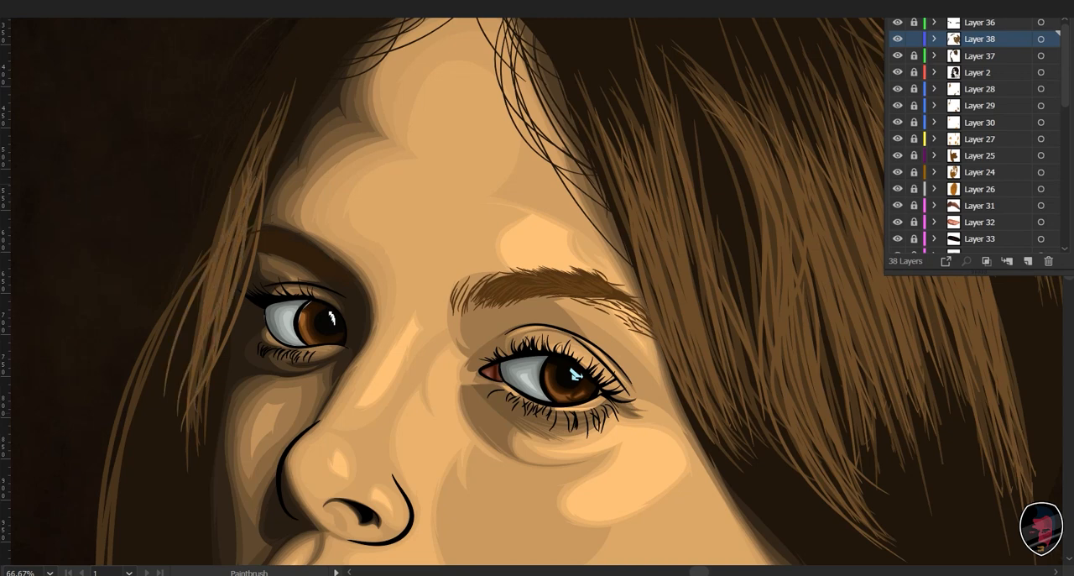
pyautogui.moveTo(261, 208)
pyautogui.mouseDown()
pyautogui.moveTo(201, 382)
pyautogui.moveTo(433, 77)
pyautogui.moveTo(404, 111)
pyautogui.moveTo(395, 177)
pyautogui.mouseUp()
pyautogui.hotkey('ctrl', '-')
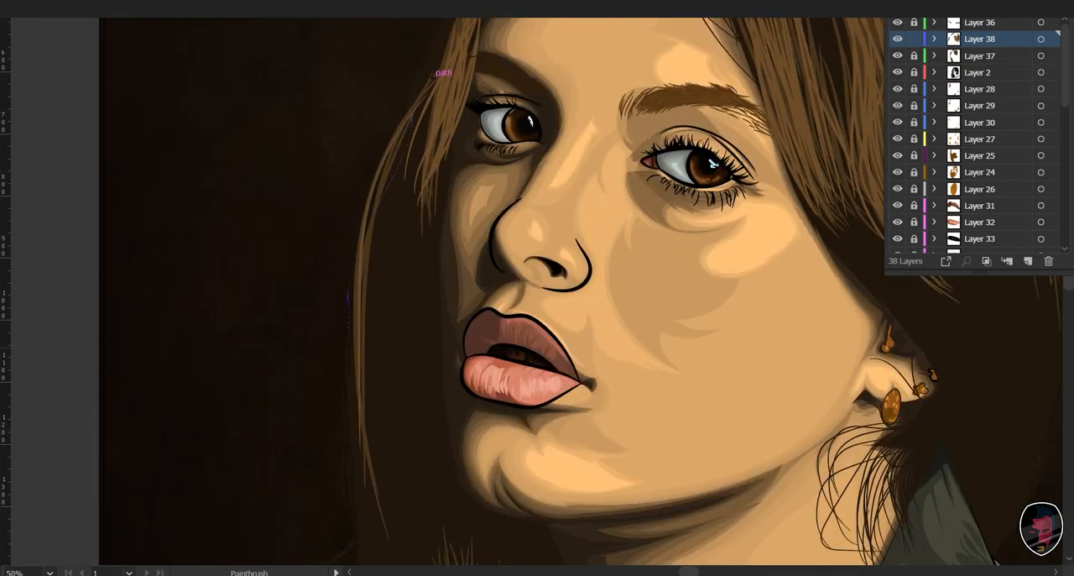
# - Paint lighter brown strands down the slim slanting lock below the neck and the short lock near the artboard's lower edge
pyautogui.scroll(-10, 504, 294)
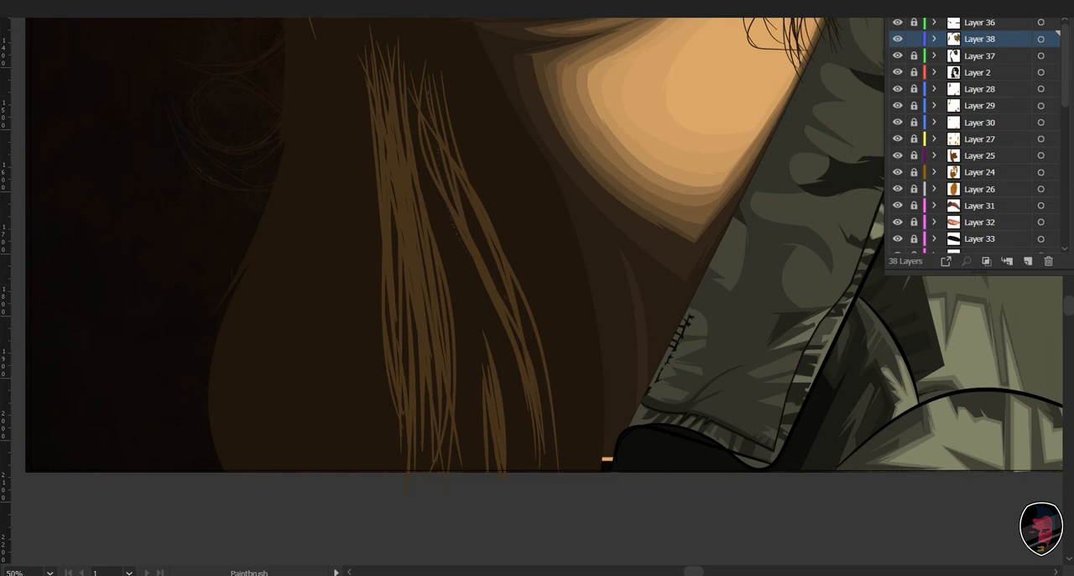
pyautogui.moveTo(431, 118); pyautogui.dragTo(551, 467)
pyautogui.moveTo(451, 119)
pyautogui.mouseDown()
pyautogui.moveTo(549, 453)
pyautogui.moveTo(535, 472)
pyautogui.mouseUp()
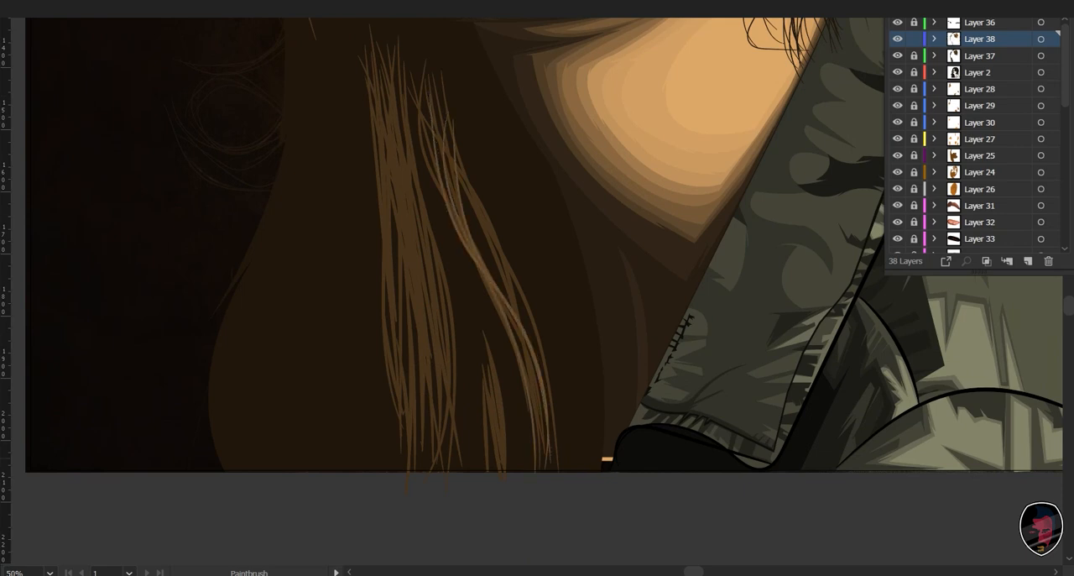
pyautogui.moveTo(430, 151); pyautogui.dragTo(549, 457)
pyautogui.moveTo(458, 188); pyautogui.dragTo(537, 416)
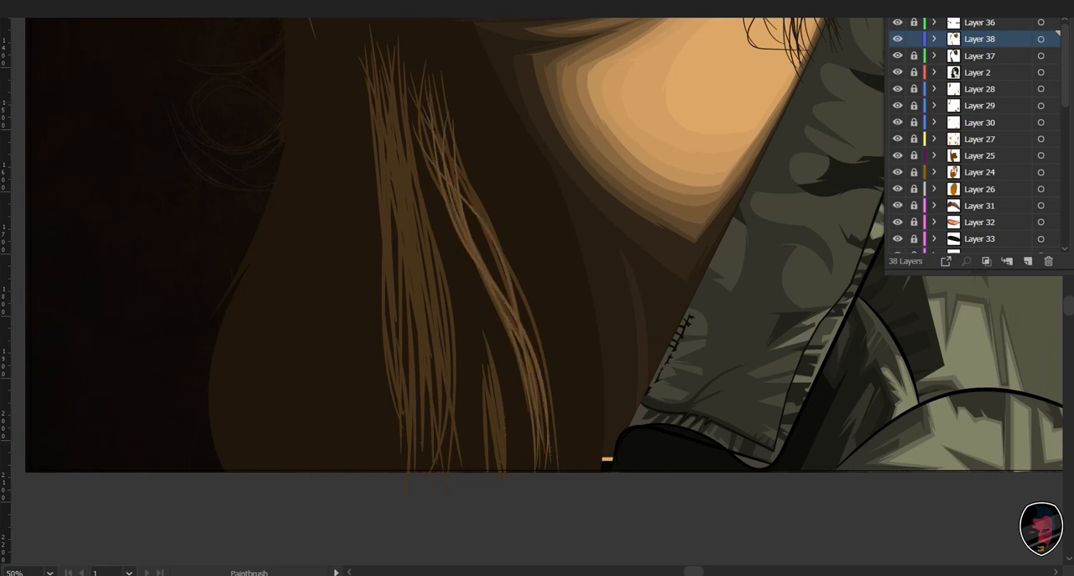
pyautogui.moveTo(487, 368); pyautogui.dragTo(505, 480)
pyautogui.moveTo(498, 405); pyautogui.dragTo(509, 478)
# - Paint long lighter brown strands down the wide lower lock, from its upper tips to the artboard's lower edge
pyautogui.moveTo(383, 82); pyautogui.dragTo(433, 394)
pyautogui.moveTo(394, 163)
pyautogui.mouseDown()
pyautogui.moveTo(426, 438)
pyautogui.moveTo(422, 393)
pyautogui.mouseUp()
pyautogui.moveTo(402, 192); pyautogui.dragTo(411, 456)
pyautogui.moveTo(387, 136); pyautogui.dragTo(405, 407)
pyautogui.moveTo(393, 165)
pyautogui.mouseDown()
pyautogui.moveTo(423, 365)
pyautogui.moveTo(409, 338)
pyautogui.mouseUp()
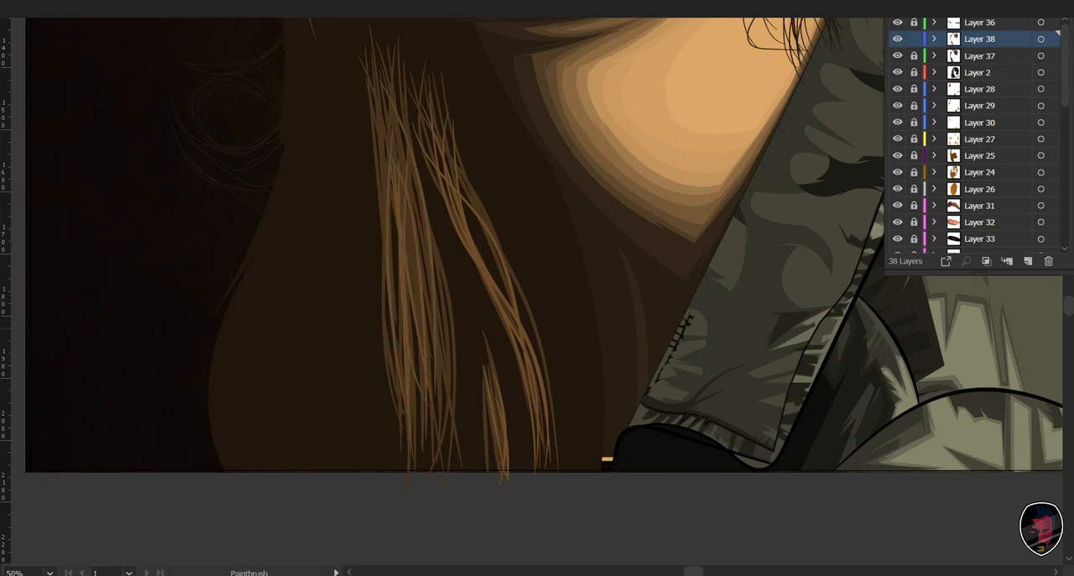
pyautogui.moveTo(409, 166); pyautogui.dragTo(440, 471)
pyautogui.moveTo(406, 238); pyautogui.dragTo(448, 446)
pyautogui.moveTo(407, 179); pyautogui.dragTo(439, 366)
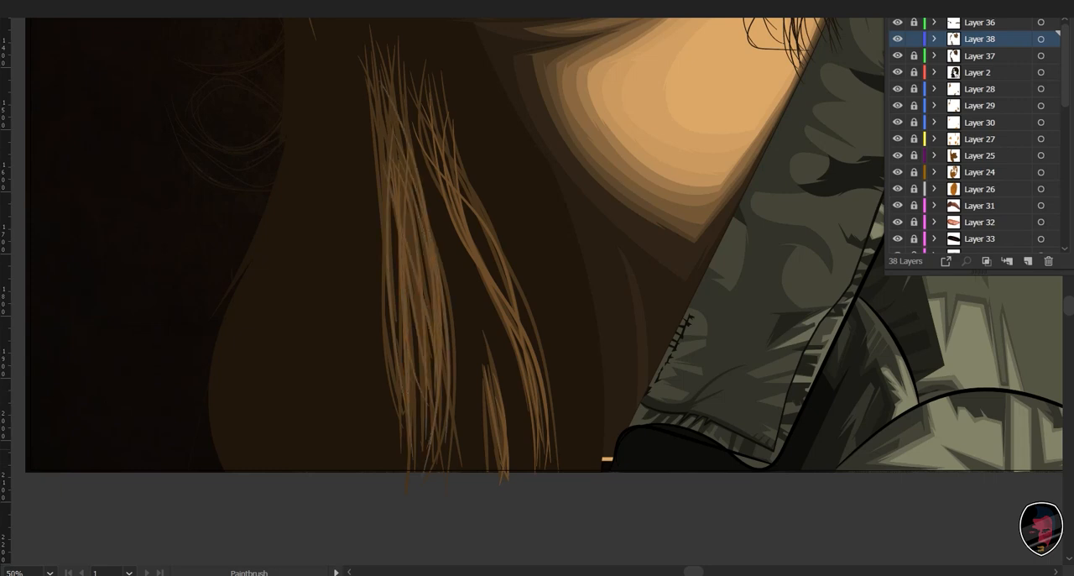
pyautogui.moveTo(421, 209); pyautogui.dragTo(441, 413)
# - Thicken the wide lower lock with more lighter brown strands through its center and down to its tips
pyautogui.moveTo(396, 222); pyautogui.dragTo(401, 371)
pyautogui.moveTo(385, 114); pyautogui.dragTo(395, 396)
pyautogui.moveTo(394, 203); pyautogui.dragTo(391, 357)
pyautogui.moveTo(412, 263); pyautogui.dragTo(416, 374)
pyautogui.moveTo(411, 176)
pyautogui.mouseDown()
pyautogui.moveTo(431, 285)
pyautogui.moveTo(413, 480)
pyautogui.mouseUp()
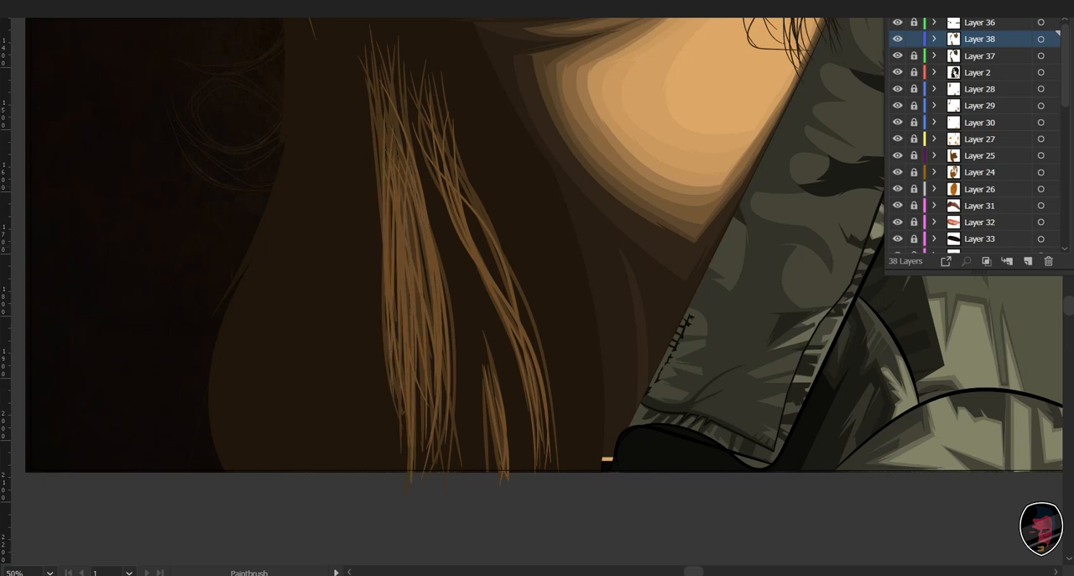
pyautogui.moveTo(415, 279); pyautogui.dragTo(424, 434)
pyautogui.moveTo(422, 361); pyautogui.dragTo(425, 460)
pyautogui.moveTo(443, 346); pyautogui.dragTo(430, 504)
pyautogui.moveTo(454, 369); pyautogui.dragTo(435, 481)
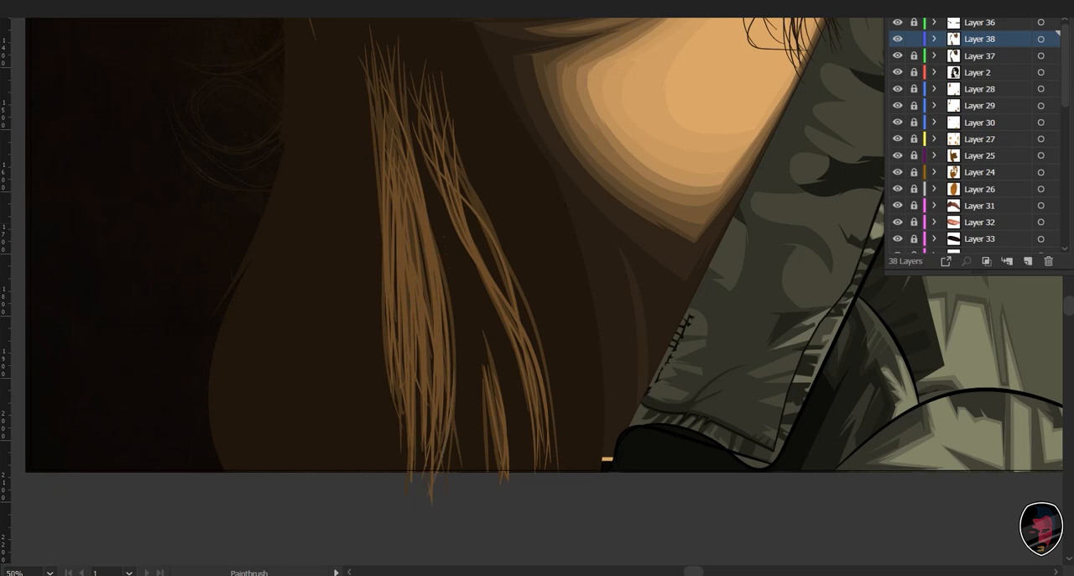
# - Fill the remaining gaps along the wide lower lock's inner edge and lower tips with short lighter brown strands
pyautogui.moveTo(436, 204); pyautogui.dragTo(451, 380)
pyautogui.moveTo(433, 272); pyautogui.dragTo(428, 357)
pyautogui.moveTo(424, 410); pyautogui.dragTo(417, 470)
pyautogui.moveTo(418, 436); pyautogui.dragTo(414, 482)
pyautogui.moveTo(411, 391); pyautogui.dragTo(394, 476)
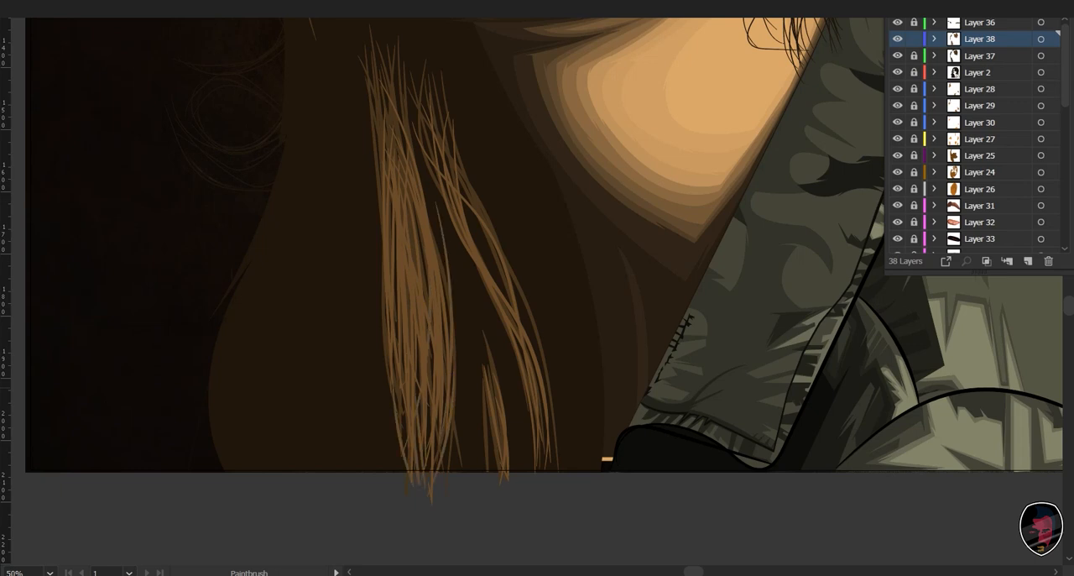
pyautogui.moveTo(410, 184); pyautogui.dragTo(418, 399)
# - View the whole portrait, and add a new layer directly above Layer 38 with Layer 38 locked
pyautogui.hotkey('ctrl', '-')
pyautogui.hotkey('ctrl', '-')
pyautogui.hotkey('ctrl', '-')
pyautogui.hotkey('ctrl', '-')
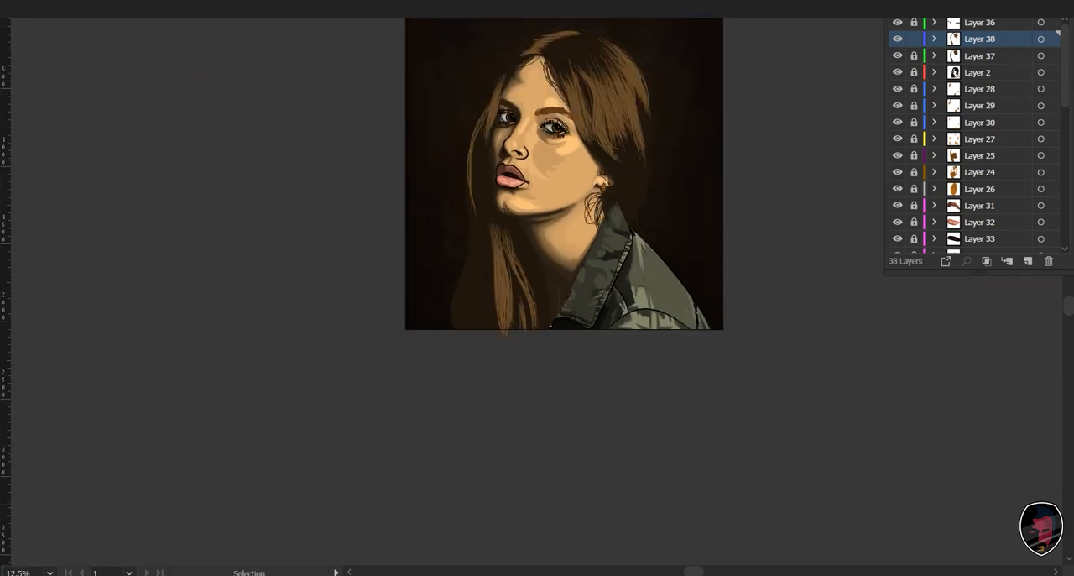
pyautogui.moveTo(564, 235); pyautogui.dragTo(562, 278)
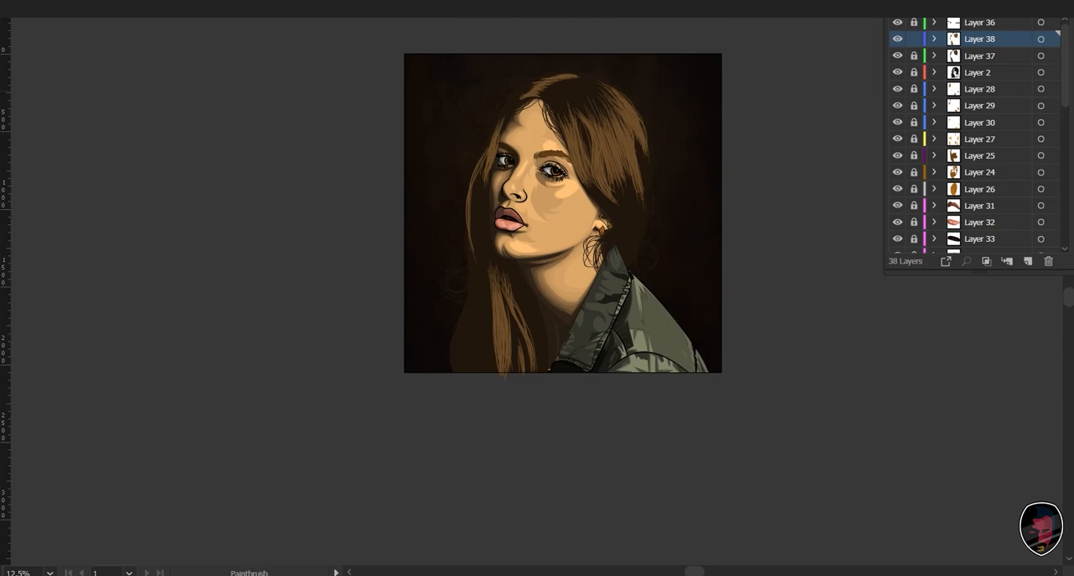
pyautogui.click(1027, 261)
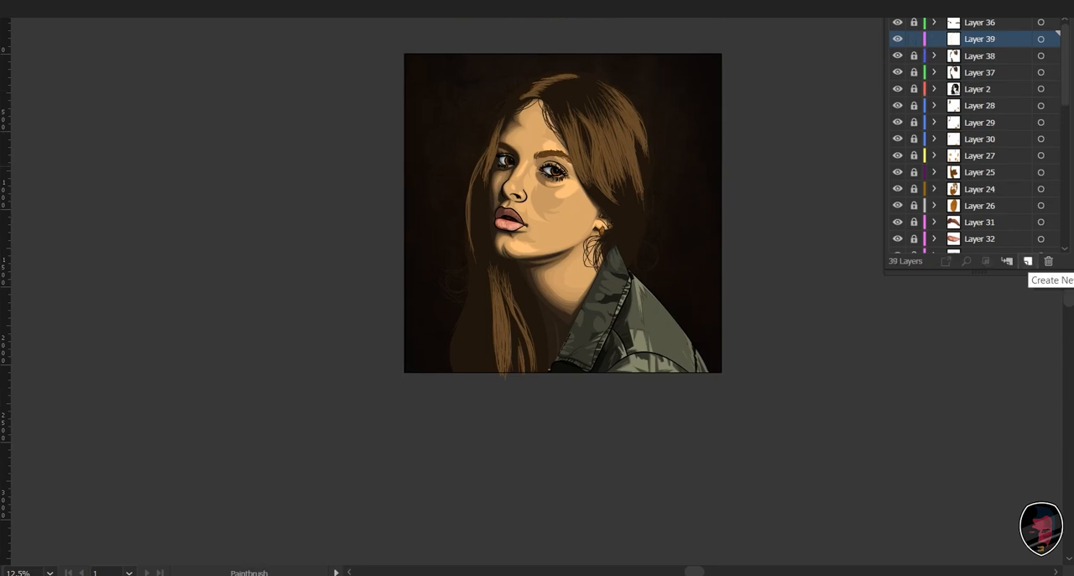
# - Paint one long strand down the outer section of the hair on Layer 39 and select it
pyautogui.hotkey('ctrl', '+')
pyautogui.hotkey('ctrl', '+')
pyautogui.hotkey('ctrl', '+')
pyautogui.hotkey('ctrl', '+')
pyautogui.moveTo(766, 312); pyautogui.dragTo(634, 574)
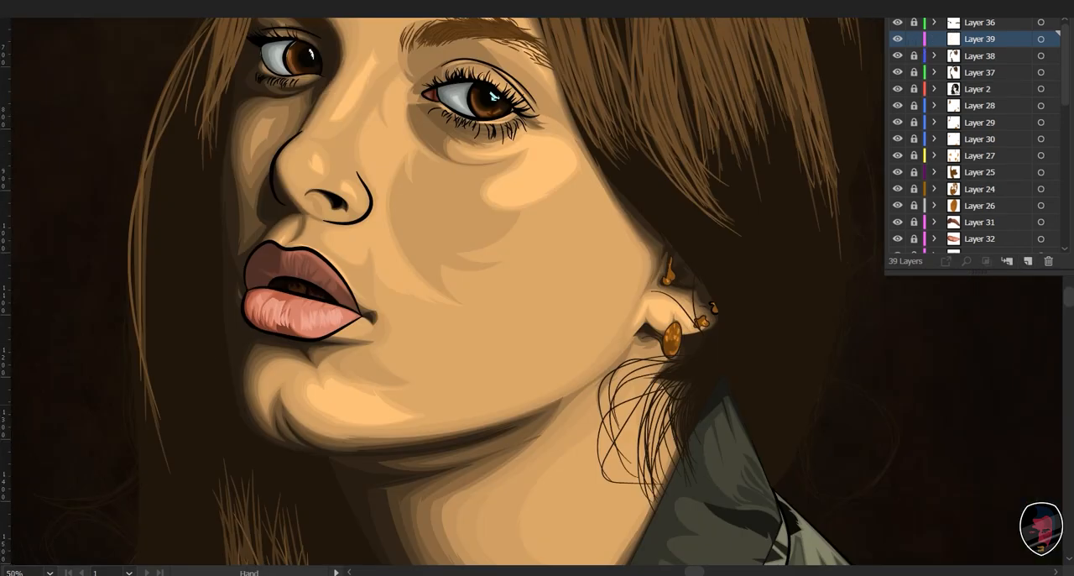
pyautogui.moveTo(710, 253); pyautogui.dragTo(599, 537)
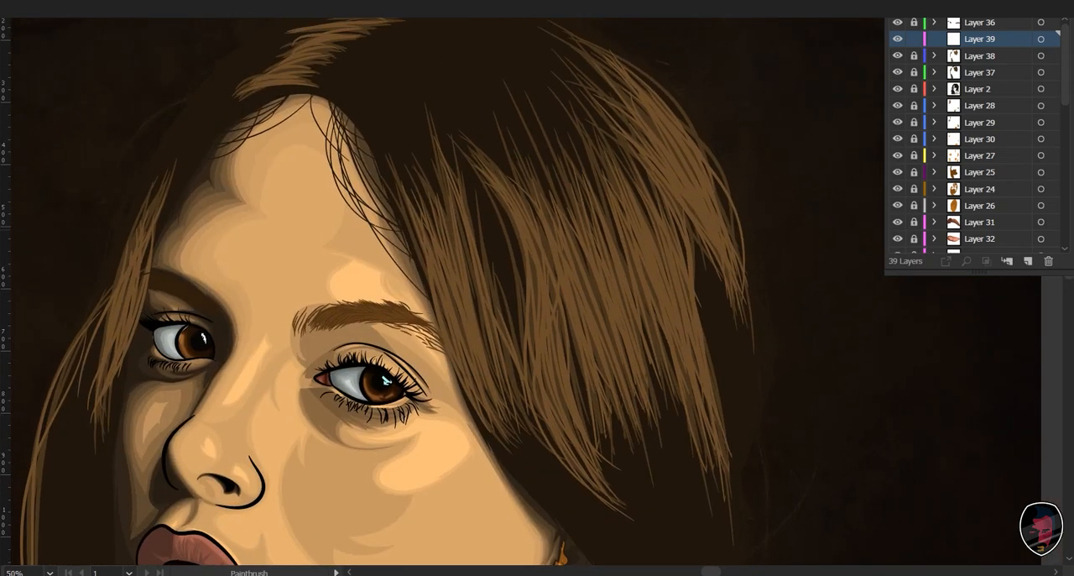
pyautogui.moveTo(622, 192); pyautogui.dragTo(669, 329)
pyautogui.press('v')
pyautogui.moveTo(683, 149); pyautogui.dragTo(598, 325)
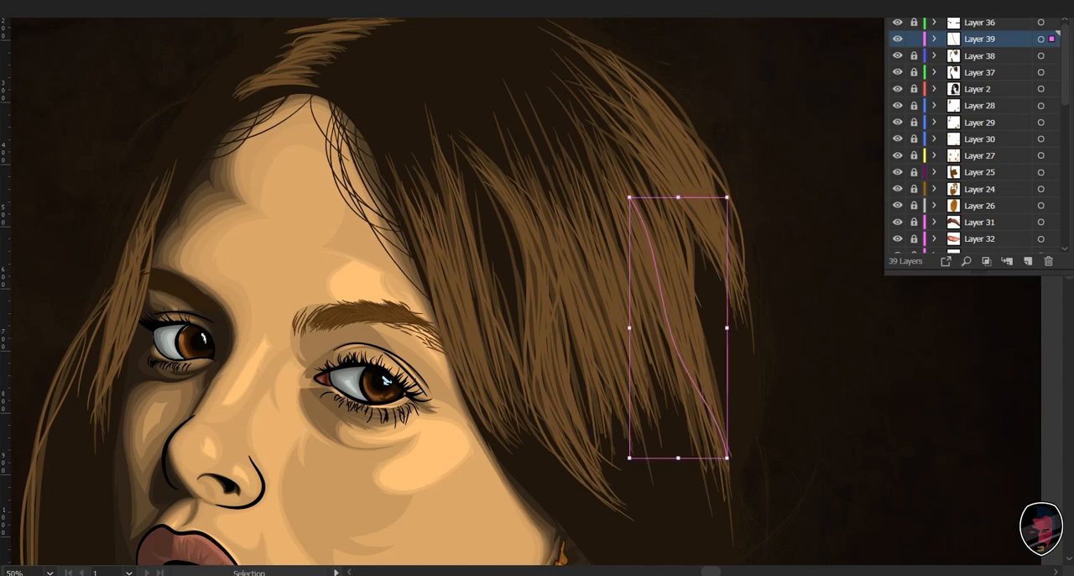
# - Recolor the selected strand to a lighter brown with 57% brightness and return to the Paintbrush with nothing selected
pyautogui.moveTo(696, 428); pyautogui.dragTo(710, 428)
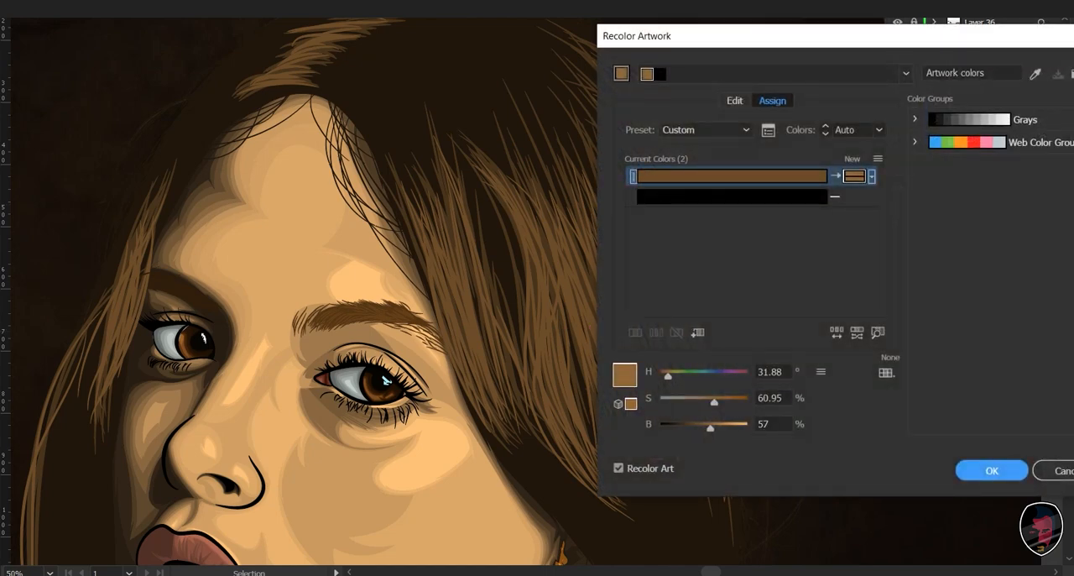
pyautogui.moveTo(755, 36); pyautogui.dragTo(924, 36)
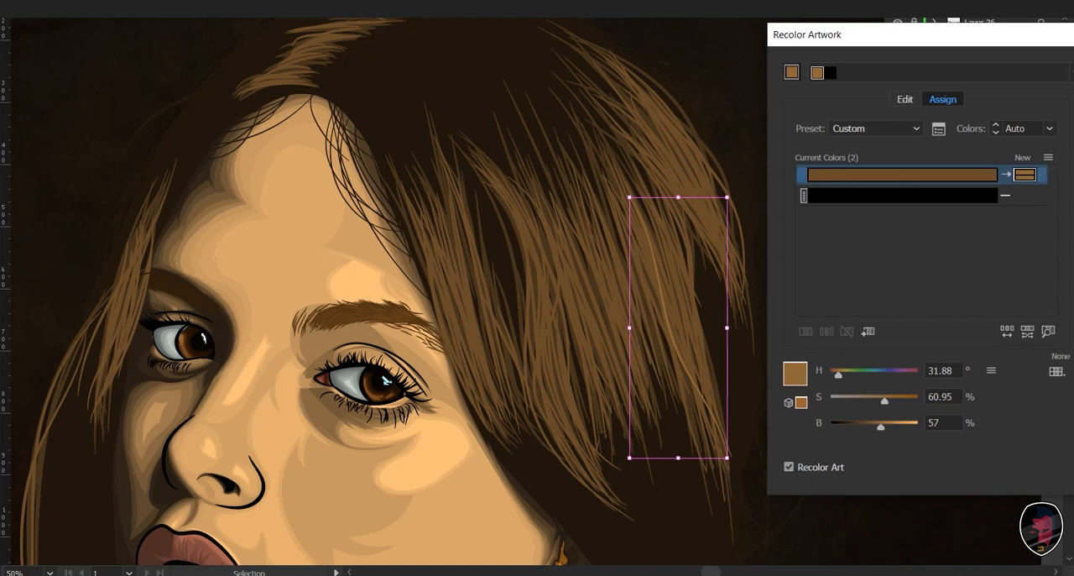
pyautogui.press('Return')
pyautogui.hotkey('ctrl', 'shift', 'a')
pyautogui.press('b')
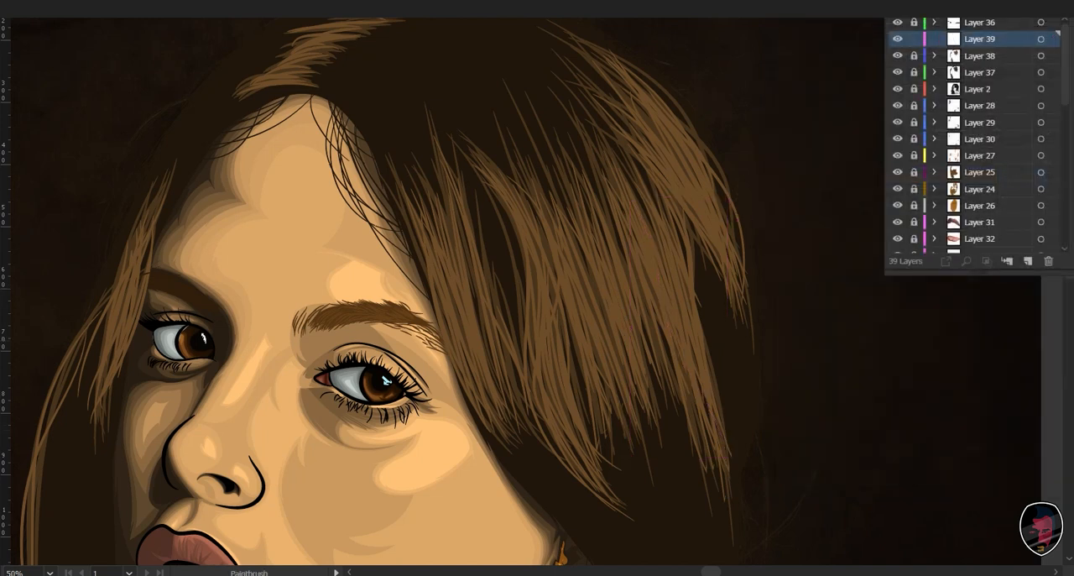
# - Paint the lightest brown strands on Layer 39 along the section of hair beside the eyebrow
pyautogui.moveTo(385, 380)
pyautogui.mouseDown()
pyautogui.moveTo(420, 328)
pyautogui.moveTo(446, 353)
pyautogui.mouseUp()
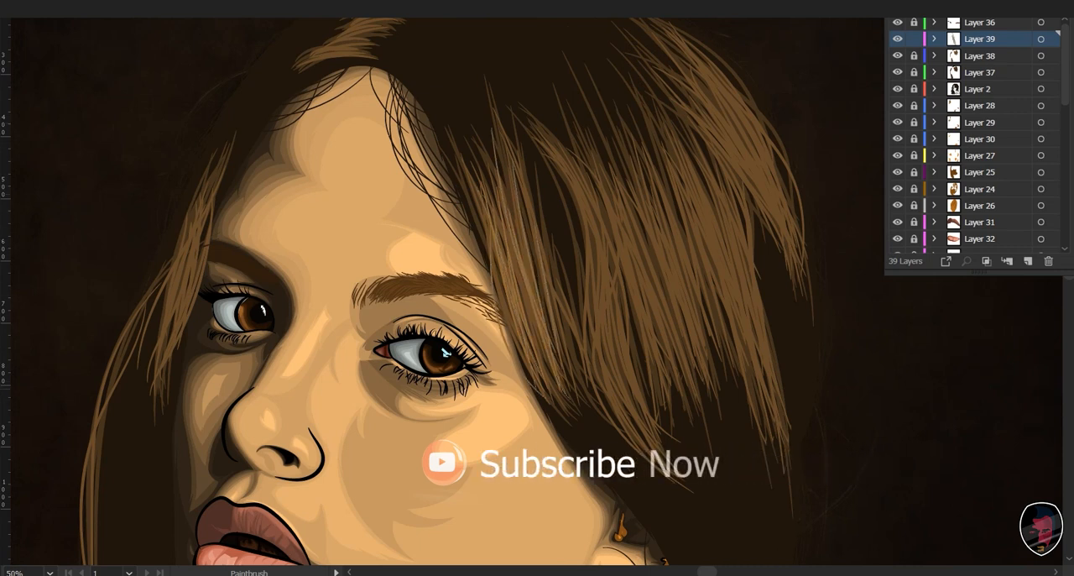
pyautogui.moveTo(528, 212); pyautogui.dragTo(553, 355)
pyautogui.moveTo(519, 197); pyautogui.dragTo(548, 333)
pyautogui.moveTo(513, 177)
pyautogui.mouseDown()
pyautogui.moveTo(529, 282)
pyautogui.moveTo(610, 403)
pyautogui.mouseUp()
pyautogui.moveTo(556, 301); pyautogui.dragTo(587, 383)
# - Paint the lightest brown strands down the long curved lock beyond the eyebrow section, following it to the tips
pyautogui.moveTo(550, 141); pyautogui.dragTo(674, 487)
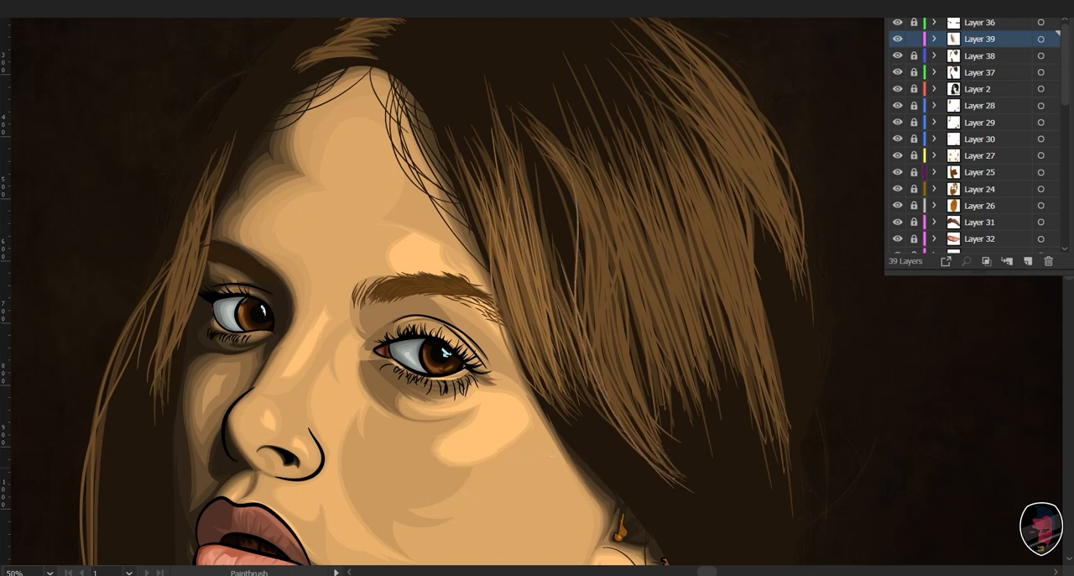
pyautogui.moveTo(572, 173); pyautogui.dragTo(657, 457)
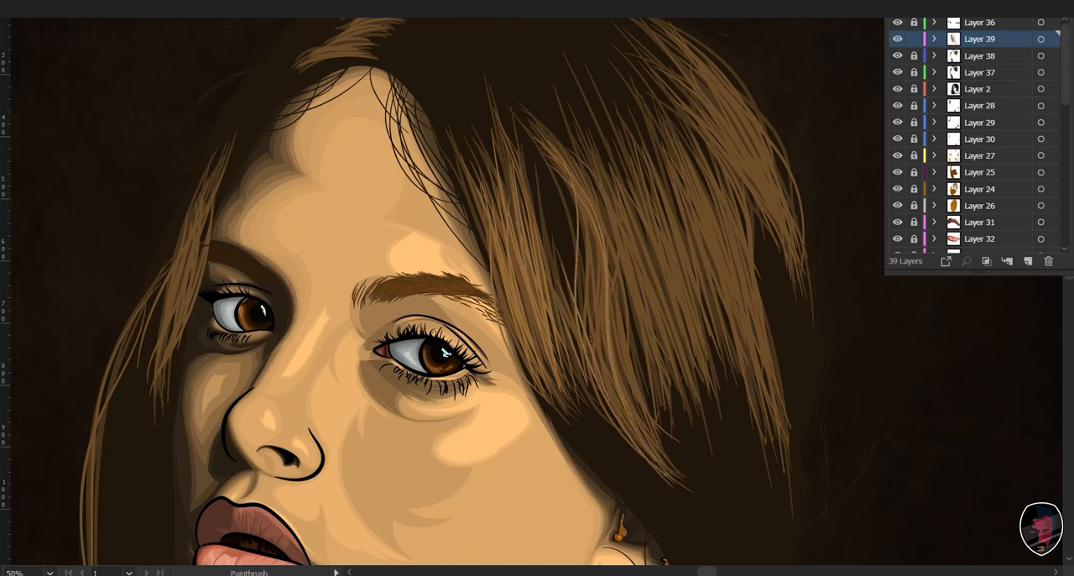
pyautogui.moveTo(581, 174)
pyautogui.mouseDown()
pyautogui.moveTo(646, 448)
pyautogui.moveTo(619, 398)
pyautogui.mouseUp()
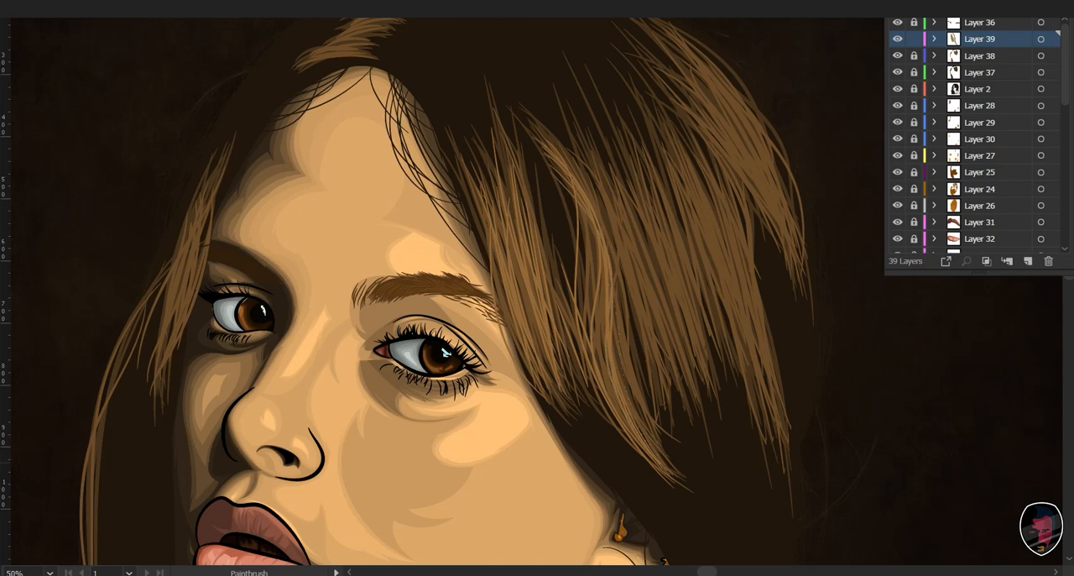
pyautogui.moveTo(601, 272); pyautogui.dragTo(673, 457)
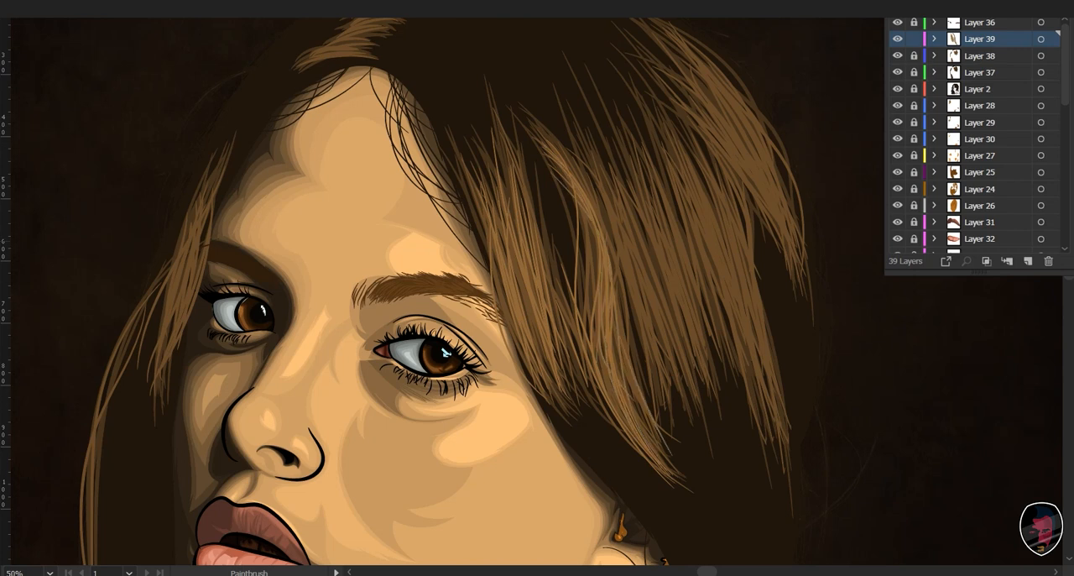
pyautogui.moveTo(638, 336); pyautogui.dragTo(558, 381)
pyautogui.moveTo(530, 231); pyautogui.dragTo(591, 410)
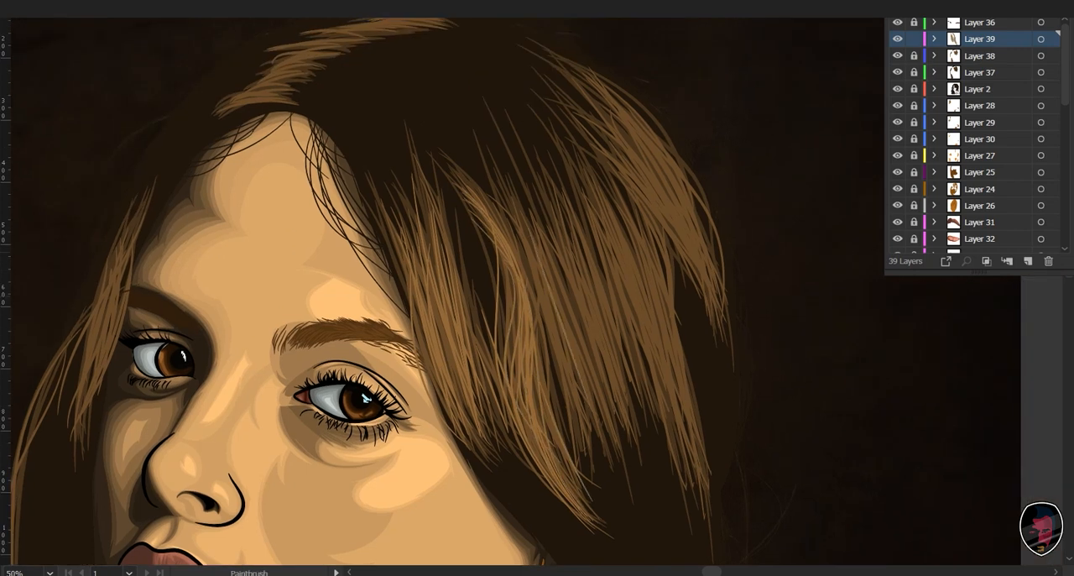
# - Paint the lightest brown strands on Layer 39 through the middle hair section, just beyond the long curved lock
pyautogui.moveTo(507, 225); pyautogui.dragTo(579, 460)
pyautogui.moveTo(540, 263); pyautogui.dragTo(590, 436)
pyautogui.moveTo(529, 270)
pyautogui.mouseDown()
pyautogui.moveTo(553, 401)
pyautogui.moveTo(593, 463)
pyautogui.moveTo(576, 447)
pyautogui.mouseUp()
pyautogui.moveTo(565, 267); pyautogui.dragTo(628, 444)
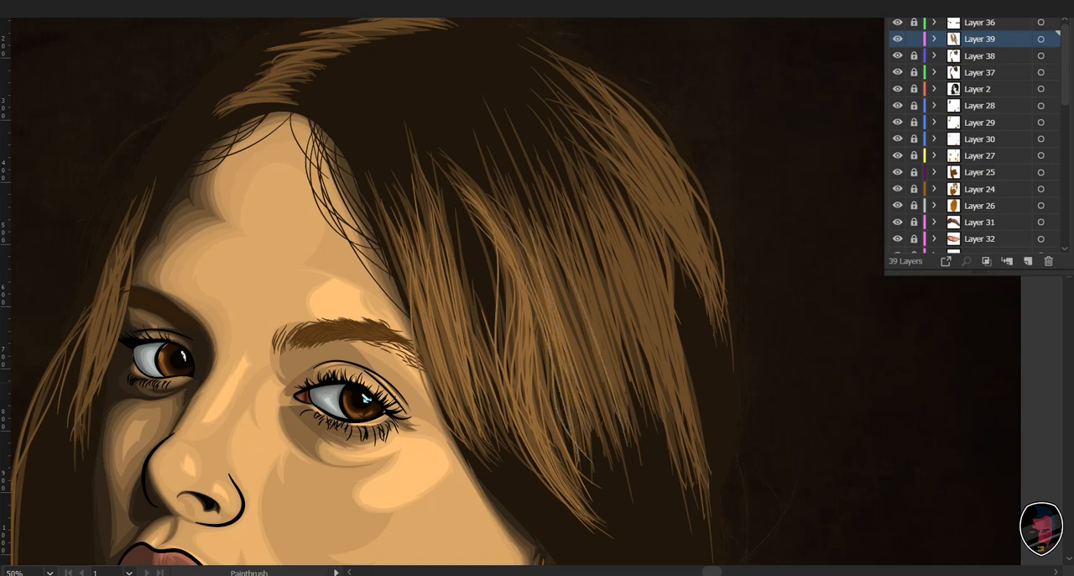
pyautogui.moveTo(620, 399); pyautogui.dragTo(624, 421)
pyautogui.moveTo(558, 238); pyautogui.dragTo(623, 401)
pyautogui.moveTo(551, 249); pyautogui.dragTo(599, 424)
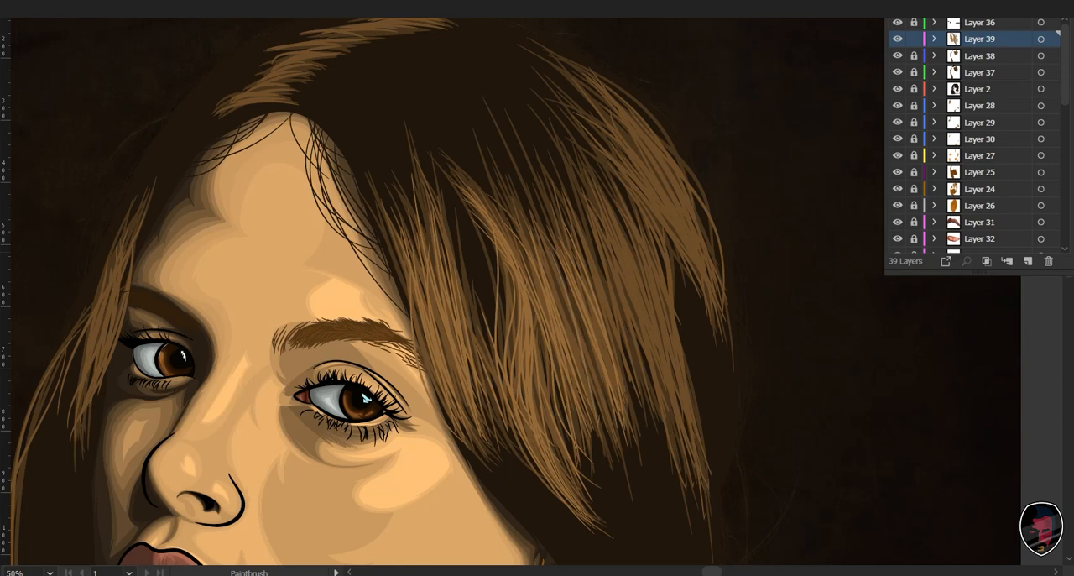
pyautogui.moveTo(576, 319); pyautogui.dragTo(621, 433)
# - Paint the lightest brown strands down the outer part of the middle hair section, extending them to the longest tips
pyautogui.moveTo(587, 238); pyautogui.dragTo(629, 356)
pyautogui.moveTo(606, 200)
pyautogui.mouseDown()
pyautogui.moveTo(678, 452)
pyautogui.moveTo(707, 477)
pyautogui.moveTo(694, 491)
pyautogui.mouseUp()
pyautogui.moveTo(628, 220); pyautogui.dragTo(683, 387)
pyautogui.moveTo(653, 302); pyautogui.dragTo(697, 514)
pyautogui.moveTo(619, 230); pyautogui.dragTo(668, 368)
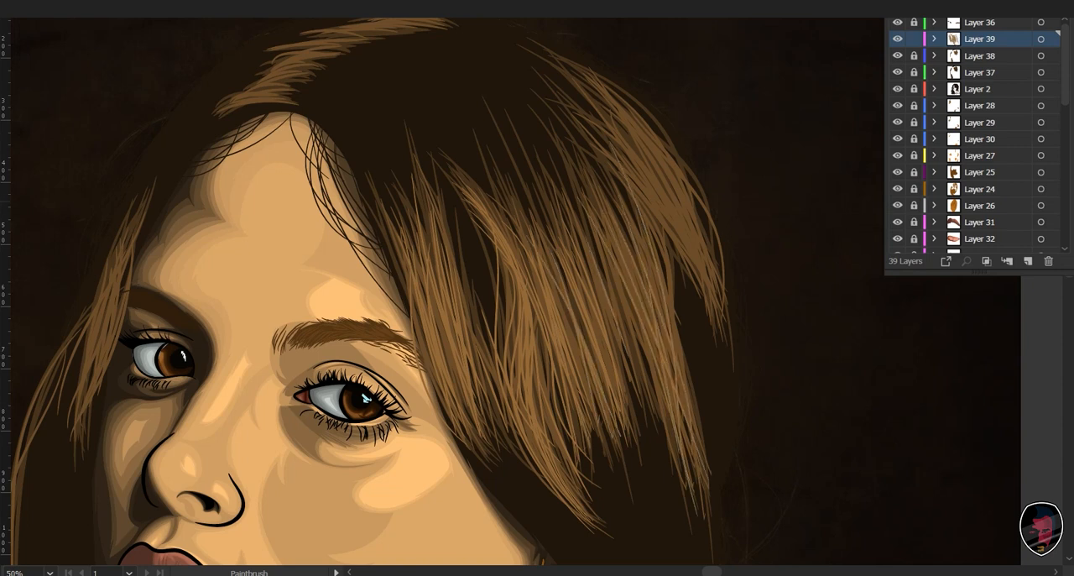
pyautogui.moveTo(620, 248); pyautogui.dragTo(676, 441)
pyautogui.moveTo(604, 227); pyautogui.dragTo(663, 438)
pyautogui.moveTo(589, 268); pyautogui.dragTo(646, 409)
pyautogui.moveTo(594, 227); pyautogui.dragTo(643, 379)
pyautogui.moveTo(611, 264); pyautogui.dragTo(663, 380)
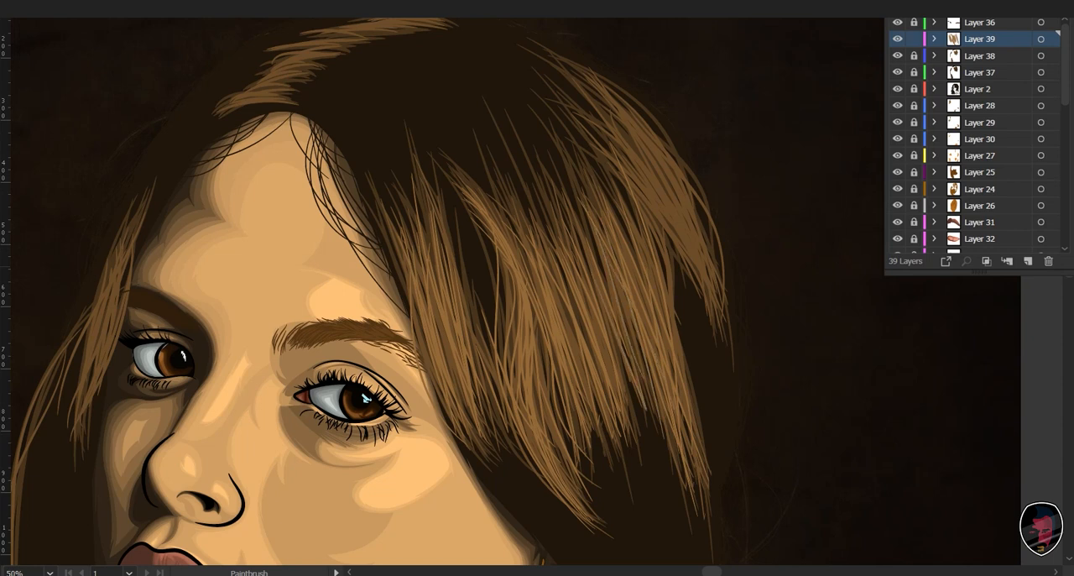
pyautogui.moveTo(628, 280); pyautogui.dragTo(699, 495)
pyautogui.moveTo(609, 200); pyautogui.dragTo(687, 419)
pyautogui.moveTo(631, 287); pyautogui.dragTo(669, 416)
# - Paint the lightest brown strands along the outermost curved lock, sweeping from the crown down to its tips
pyautogui.moveTo(665, 296)
pyautogui.mouseDown()
pyautogui.moveTo(685, 383)
pyautogui.moveTo(607, 428)
pyautogui.moveTo(587, 415)
pyautogui.mouseUp()
pyautogui.moveTo(524, 126)
pyautogui.mouseDown()
pyautogui.moveTo(657, 404)
pyautogui.moveTo(646, 381)
pyautogui.mouseUp()
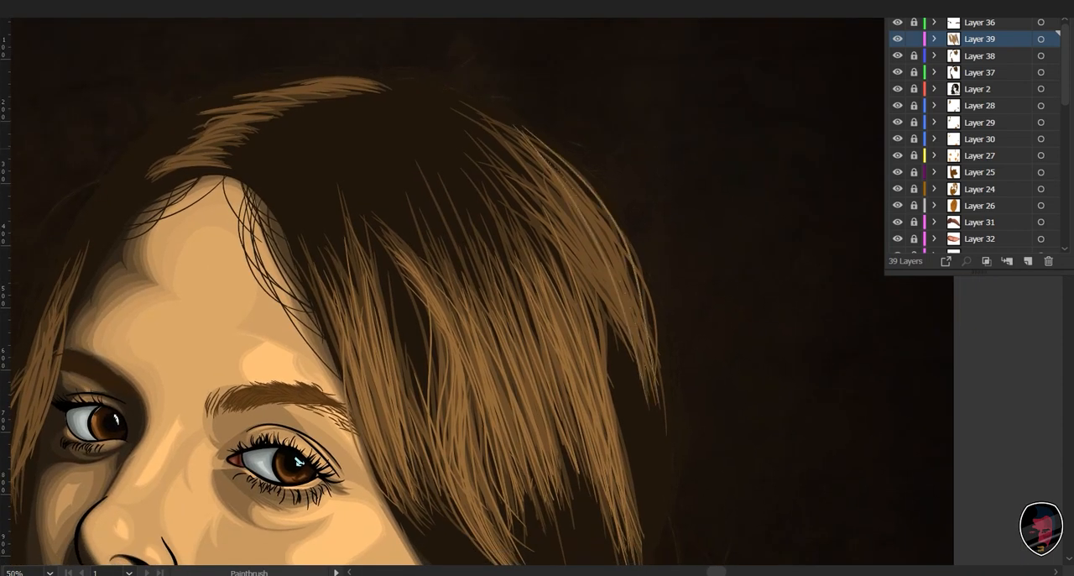
pyautogui.moveTo(546, 160); pyautogui.dragTo(642, 358)
pyautogui.moveTo(508, 145); pyautogui.dragTo(639, 305)
pyautogui.moveTo(534, 204); pyautogui.dragTo(625, 320)
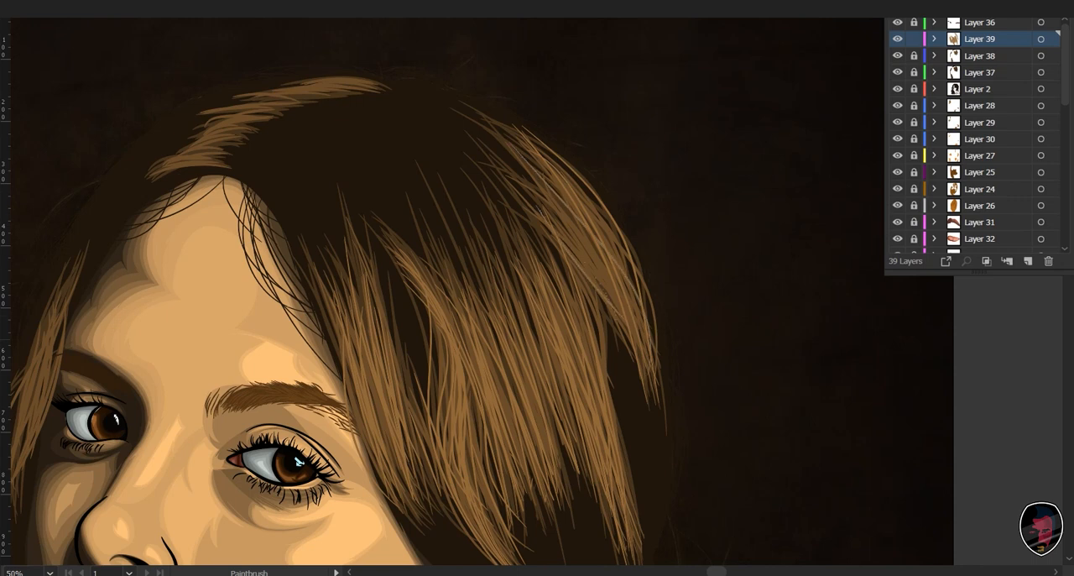
pyautogui.moveTo(540, 210)
pyautogui.mouseDown()
pyautogui.moveTo(641, 376)
pyautogui.moveTo(636, 356)
pyautogui.mouseUp()
pyautogui.moveTo(537, 171); pyautogui.dragTo(625, 315)
pyautogui.moveTo(508, 144); pyautogui.dragTo(635, 369)
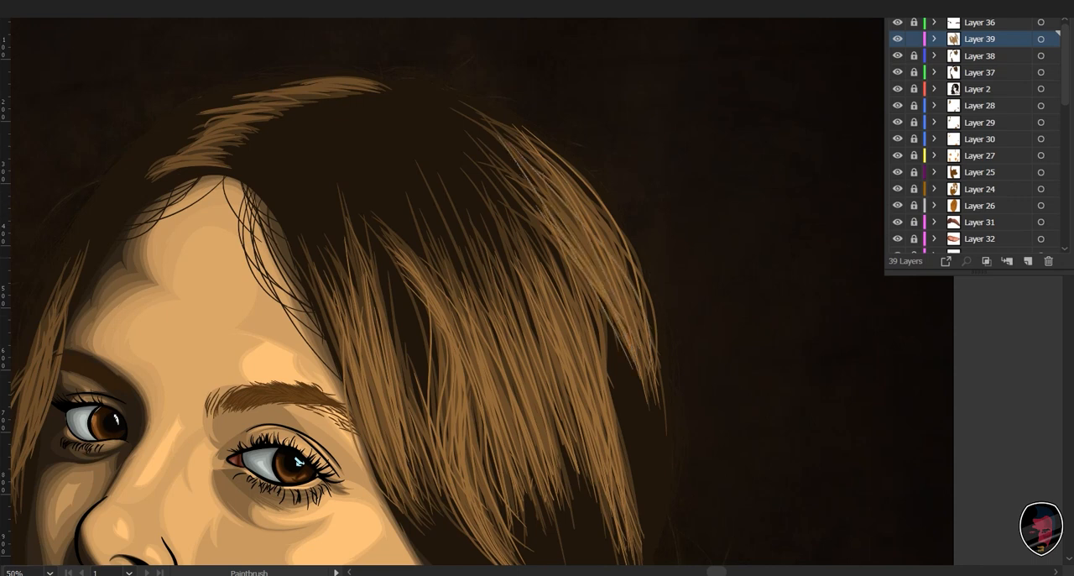
pyautogui.moveTo(530, 153)
pyautogui.mouseDown()
pyautogui.moveTo(634, 337)
pyautogui.moveTo(621, 267)
pyautogui.mouseUp()
pyautogui.moveTo(548, 149); pyautogui.dragTo(671, 352)
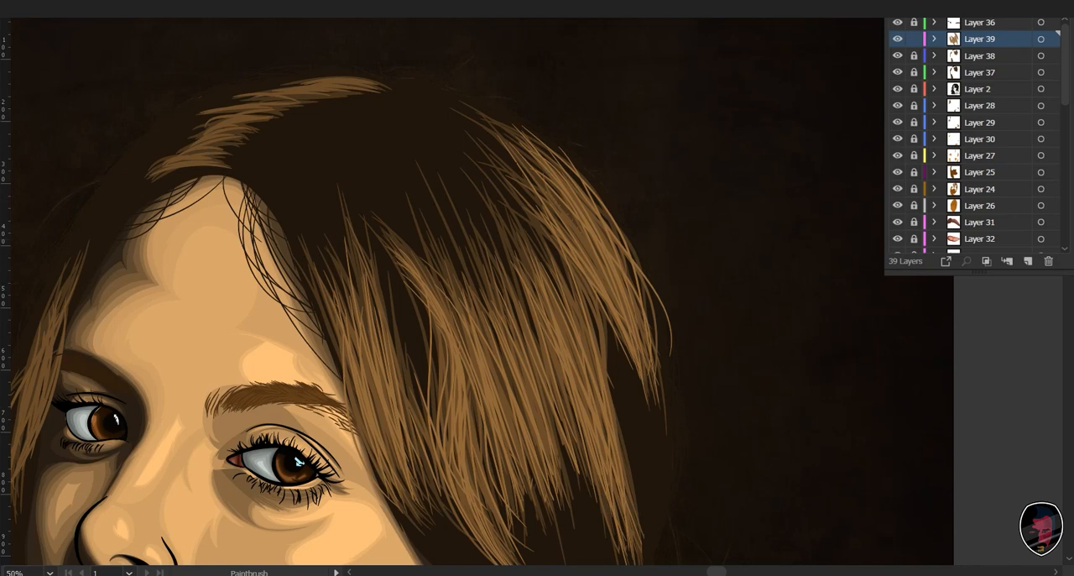
pyautogui.moveTo(560, 208); pyautogui.dragTo(608, 284)
# - Paint short, lightest brown strokes on the swept-back hair just above the forehead hairline, working up toward the crown
pyautogui.moveTo(551, 199)
pyautogui.mouseDown()
pyautogui.moveTo(600, 269)
pyautogui.moveTo(792, 323)
pyautogui.moveTo(782, 331)
pyautogui.mouseUp()
pyautogui.hotkey('ctrl', '=')
pyautogui.hotkey('ctrl', '=')
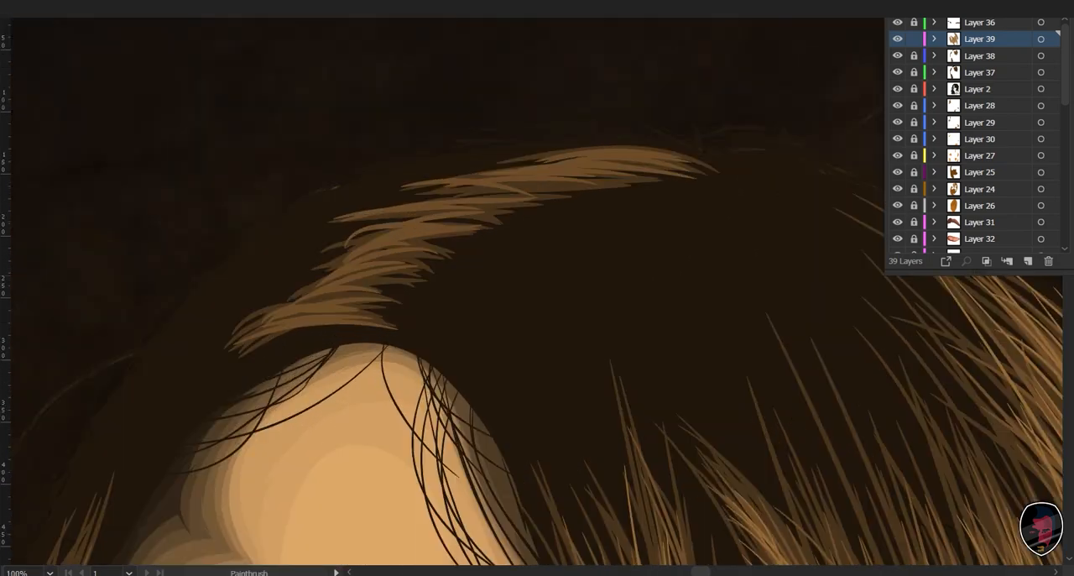
pyautogui.hotkey('ctrl', '=')
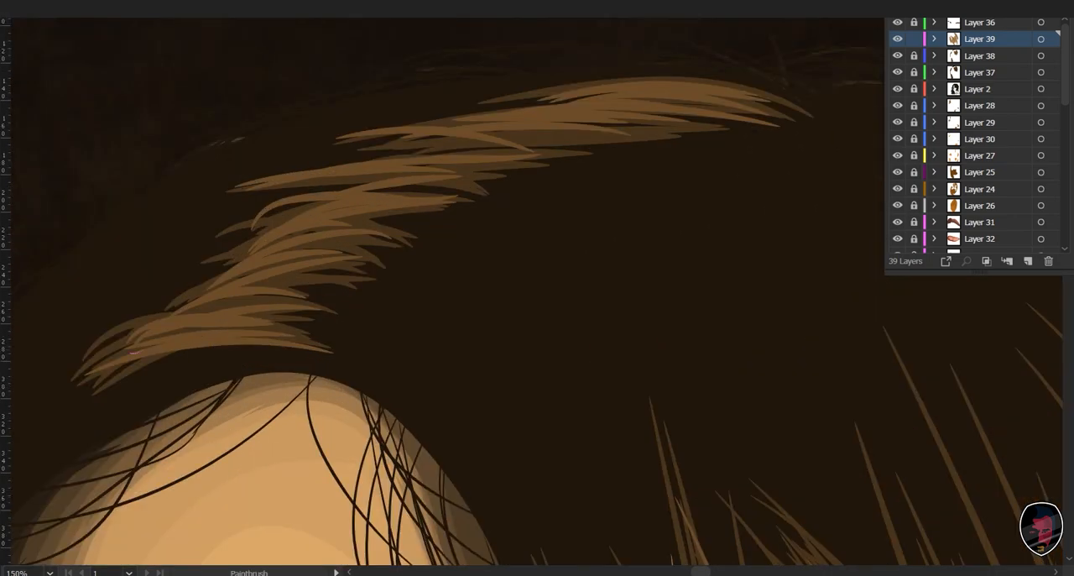
pyautogui.moveTo(268, 345); pyautogui.dragTo(278, 348)
pyautogui.moveTo(173, 329); pyautogui.dragTo(262, 336)
pyautogui.moveTo(186, 327)
pyautogui.mouseDown()
pyautogui.moveTo(255, 321)
pyautogui.moveTo(229, 315)
pyautogui.moveTo(286, 297)
pyautogui.mouseUp()
pyautogui.moveTo(187, 323); pyautogui.dragTo(293, 278)
pyautogui.moveTo(212, 291)
pyautogui.mouseDown()
pyautogui.moveTo(317, 245)
pyautogui.moveTo(383, 234)
pyautogui.mouseUp()
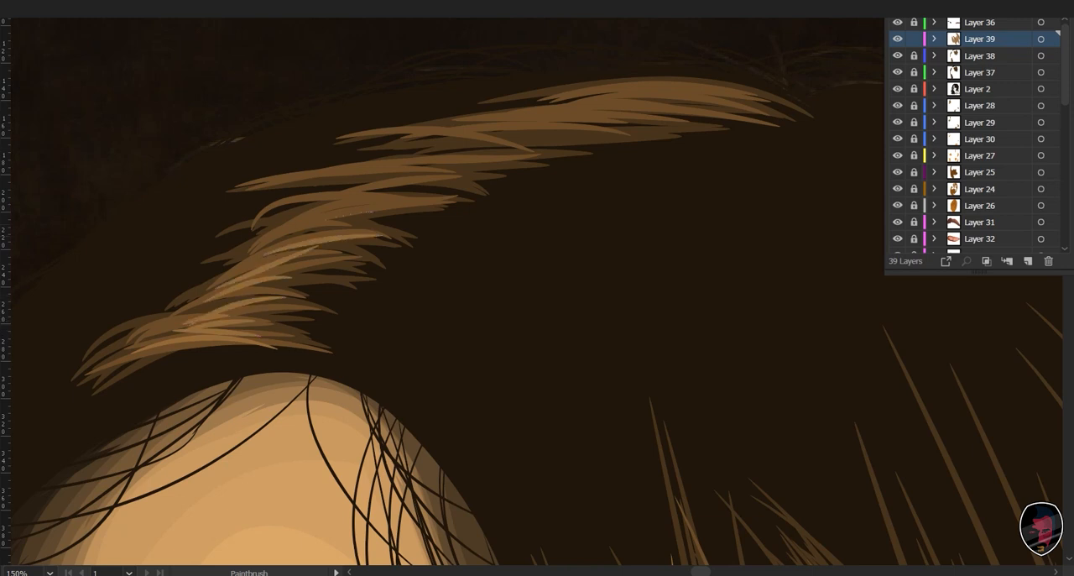
pyautogui.moveTo(270, 243); pyautogui.dragTo(371, 211)
pyautogui.moveTo(282, 230); pyautogui.dragTo(443, 195)
pyautogui.moveTo(310, 213); pyautogui.dragTo(480, 171)
pyautogui.moveTo(256, 188); pyautogui.dragTo(529, 151)
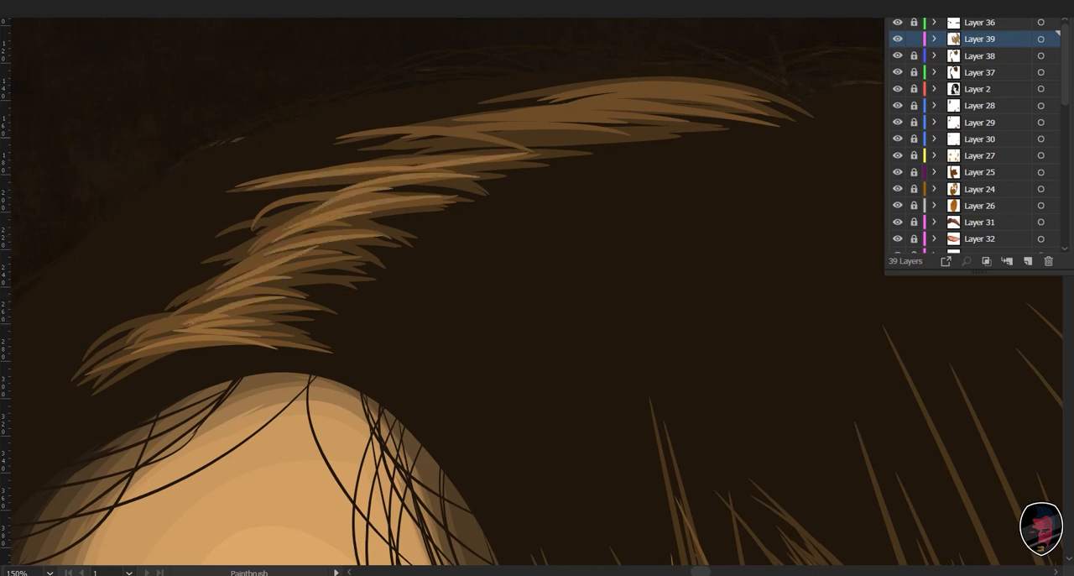
# - Extend the short, lightest brown strokes across the crown's nearly horizontal hair highlight
pyautogui.moveTo(396, 149); pyautogui.dragTo(566, 134)
pyautogui.moveTo(430, 128); pyautogui.dragTo(746, 87)
pyautogui.moveTo(592, 104); pyautogui.dragTo(745, 99)
pyautogui.moveTo(498, 121); pyautogui.dragTo(725, 107)
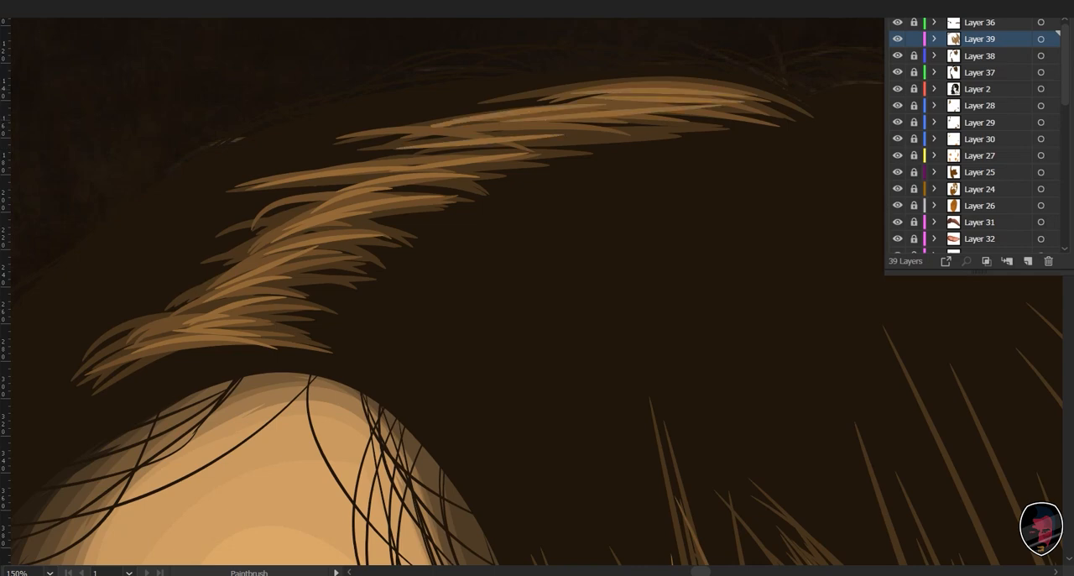
pyautogui.moveTo(549, 120); pyautogui.dragTo(716, 116)
pyautogui.moveTo(423, 136); pyautogui.dragTo(645, 122)
pyautogui.moveTo(469, 129); pyautogui.dragTo(564, 125)
pyautogui.moveTo(402, 166); pyautogui.dragTo(584, 129)
# - Paint the lightest brown strands down the thin lock hanging beside the far eye and temple
pyautogui.moveTo(286, 553); pyautogui.dragTo(797, 24)
pyautogui.moveTo(578, 262)
pyautogui.mouseDown()
pyautogui.moveTo(625, 31)
pyautogui.moveTo(639, 61)
pyautogui.mouseUp()
pyautogui.hotkey('ctrl', '-')
pyautogui.moveTo(423, 120); pyautogui.dragTo(371, 359)
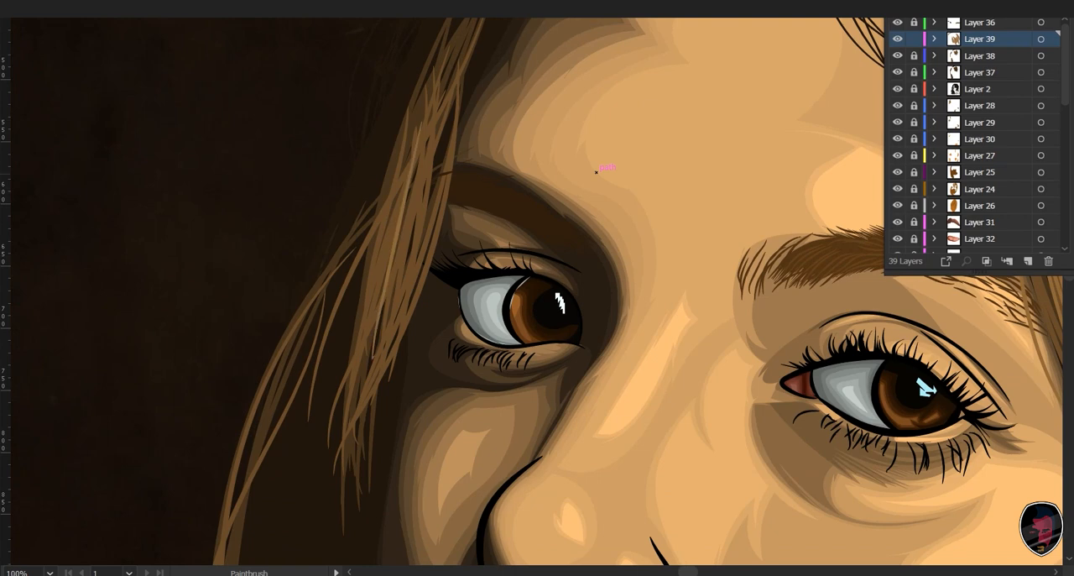
pyautogui.moveTo(407, 179); pyautogui.dragTo(368, 345)
pyautogui.moveTo(427, 148); pyautogui.dragTo(357, 390)
pyautogui.moveTo(423, 188); pyautogui.dragTo(366, 383)
pyautogui.moveTo(448, 175)
pyautogui.mouseDown()
pyautogui.moveTo(397, 347)
pyautogui.moveTo(368, 361)
pyautogui.mouseUp()
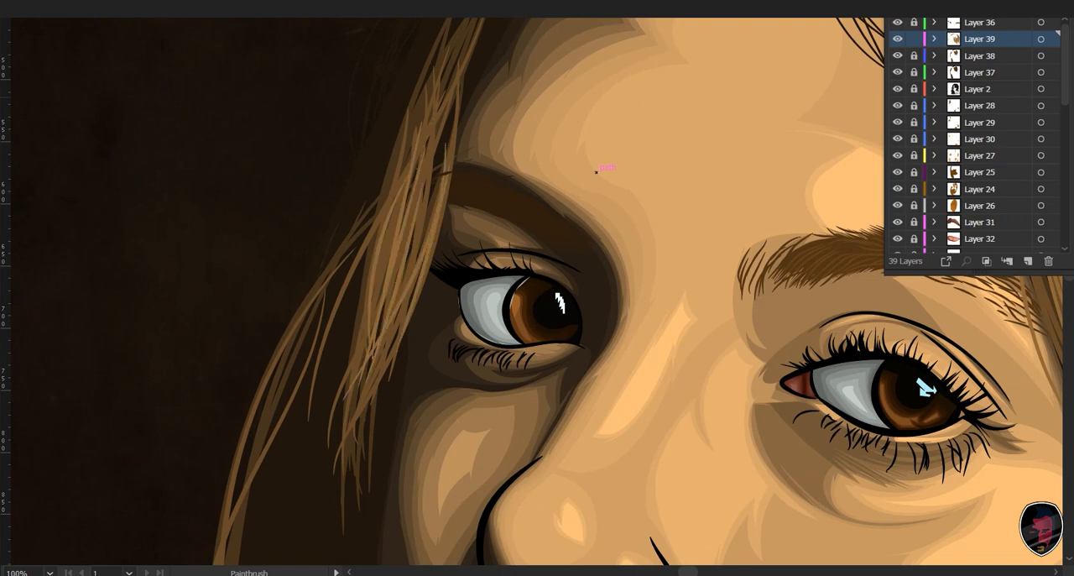
pyautogui.moveTo(435, 109); pyautogui.dragTo(394, 289)
pyautogui.moveTo(438, 143)
pyautogui.mouseDown()
pyautogui.moveTo(371, 354)
pyautogui.moveTo(407, 317)
pyautogui.mouseUp()
pyautogui.moveTo(395, 265); pyautogui.dragTo(354, 377)
# - Paint long, lightest brown strands along the thin outer lock curving past the far cheek and mouth
pyautogui.moveTo(503, 336); pyautogui.dragTo(526, 288)
pyautogui.moveTo(463, 348); pyautogui.dragTo(595, 175)
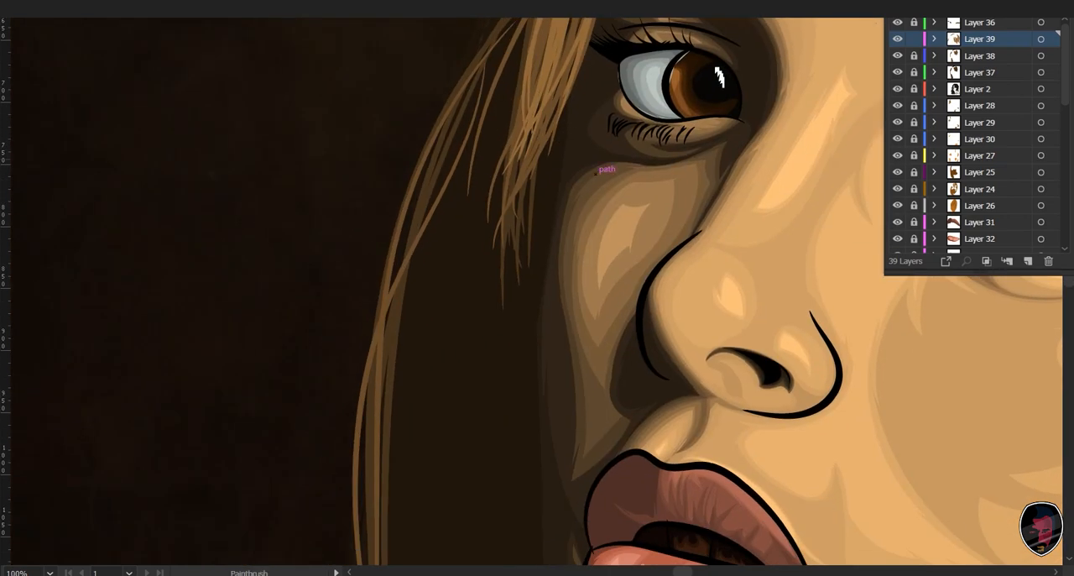
pyautogui.hotkey('ctrl', '-')
pyautogui.hotkey('ctrl', '-')
pyautogui.moveTo(556, 90); pyautogui.dragTo(474, 548)
pyautogui.moveTo(503, 202); pyautogui.dragTo(462, 523)
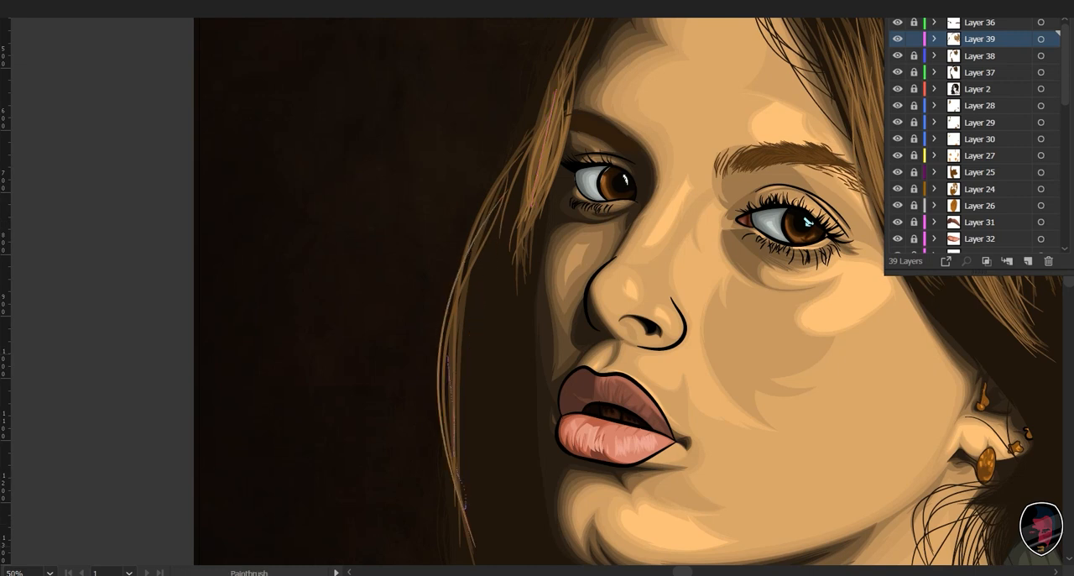
pyautogui.moveTo(465, 508); pyautogui.dragTo(467, 511)
pyautogui.moveTo(525, 164); pyautogui.dragTo(474, 254)
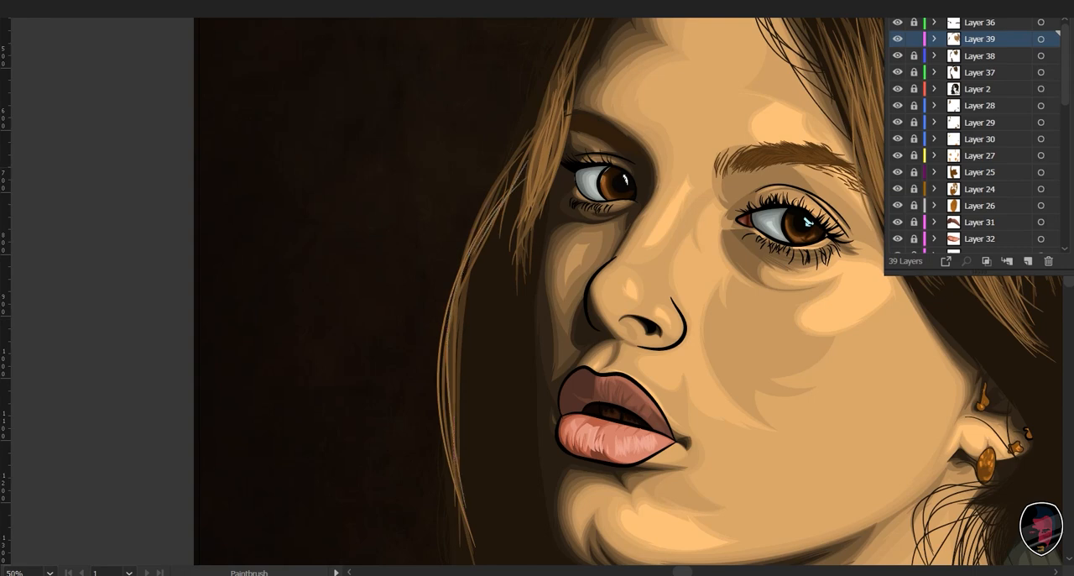
# - Paint the lightest brown strands on the narrow curved lock below the chin and the short tuft beside it
pyautogui.moveTo(520, 520); pyautogui.dragTo(420, 84)
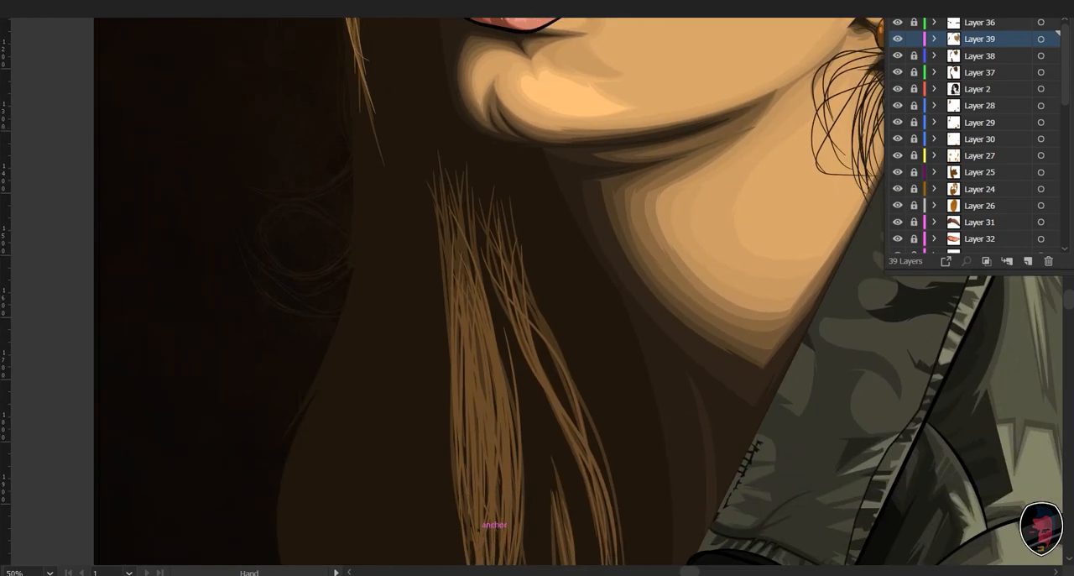
pyautogui.moveTo(487, 519); pyautogui.dragTo(435, 354)
pyautogui.moveTo(562, 361); pyautogui.dragTo(565, 426)
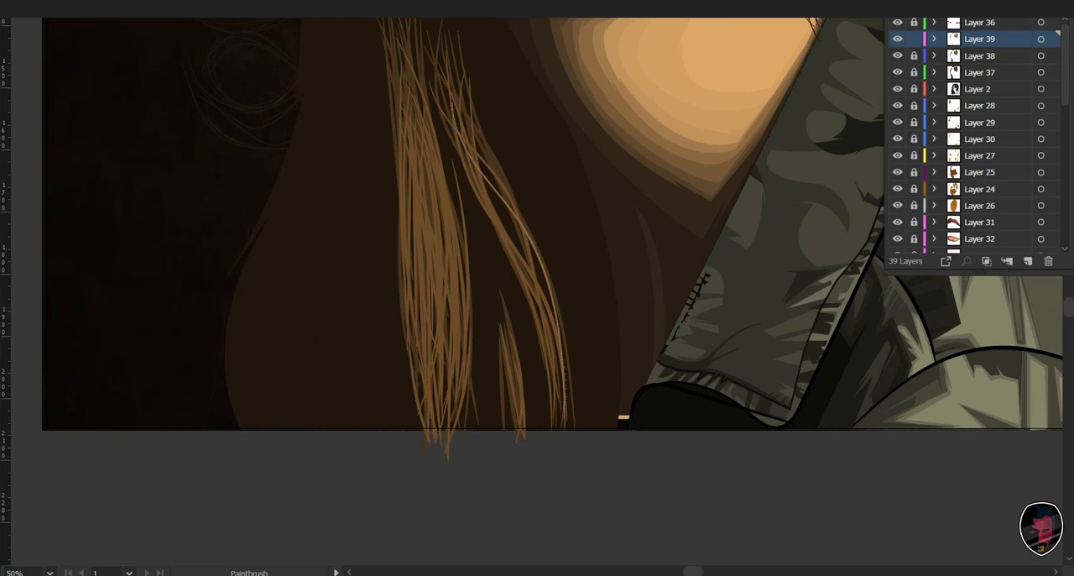
pyautogui.moveTo(453, 148); pyautogui.dragTo(565, 416)
pyautogui.moveTo(484, 186); pyautogui.dragTo(562, 415)
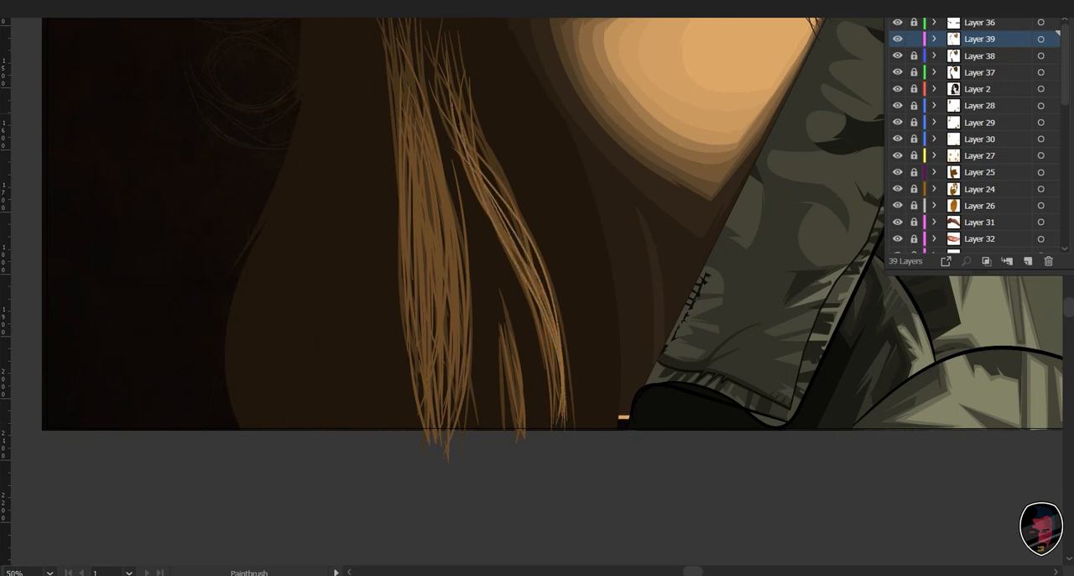
pyautogui.moveTo(505, 322); pyautogui.dragTo(523, 431)
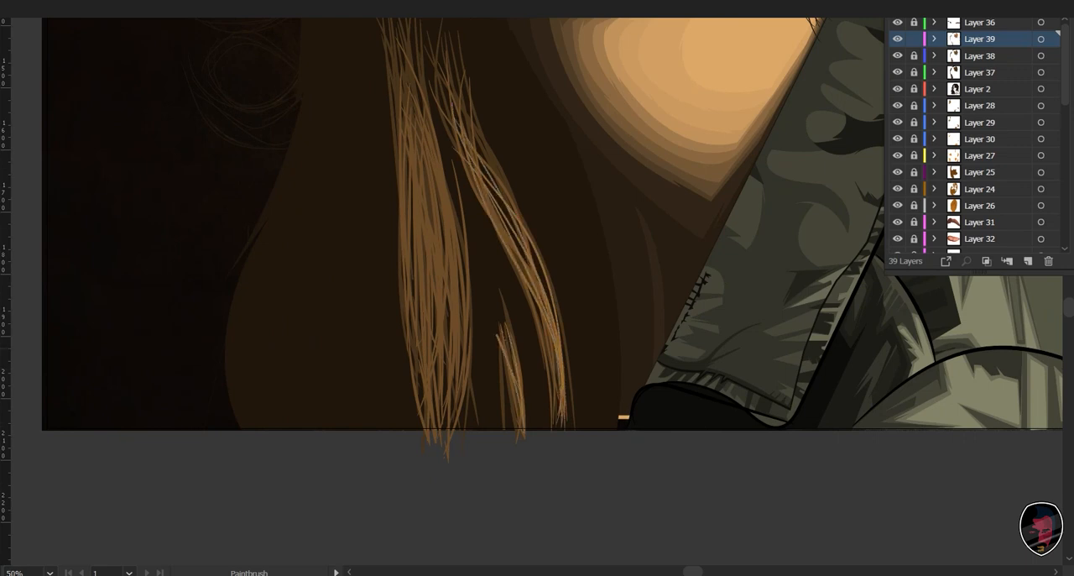
# - Paint long, lightest brown strands down the wide lock below the chin, following it to the artboard's lower edge
pyautogui.moveTo(503, 352); pyautogui.dragTo(564, 460)
pyautogui.moveTo(488, 231); pyautogui.dragTo(510, 542)
pyautogui.moveTo(470, 269); pyautogui.dragTo(504, 517)
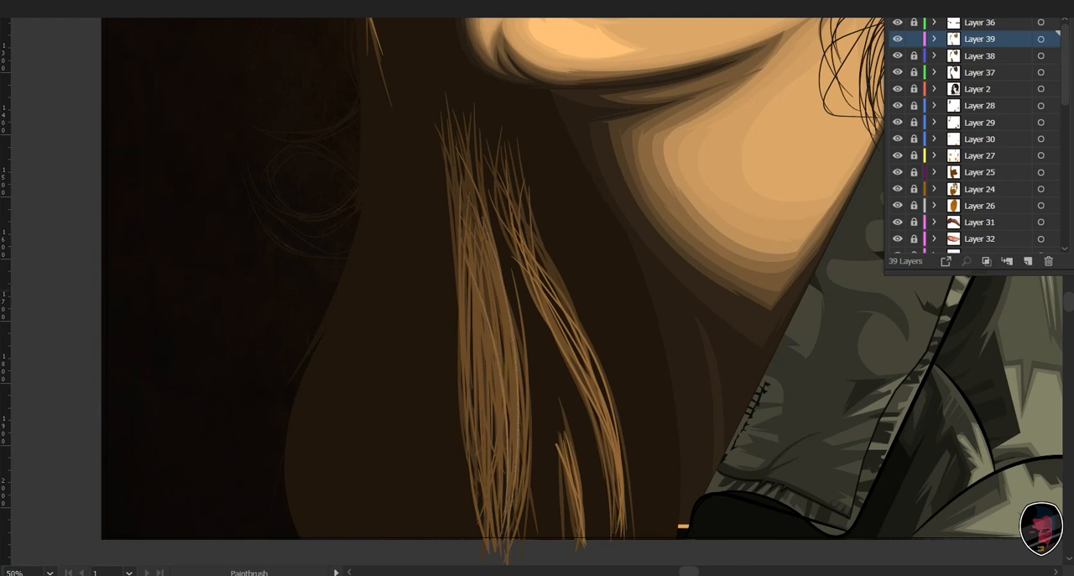
pyautogui.moveTo(485, 296); pyautogui.dragTo(500, 531)
pyautogui.moveTo(462, 289); pyautogui.dragTo(497, 529)
pyautogui.moveTo(488, 265)
pyautogui.mouseDown()
pyautogui.moveTo(505, 536)
pyautogui.moveTo(478, 477)
pyautogui.mouseUp()
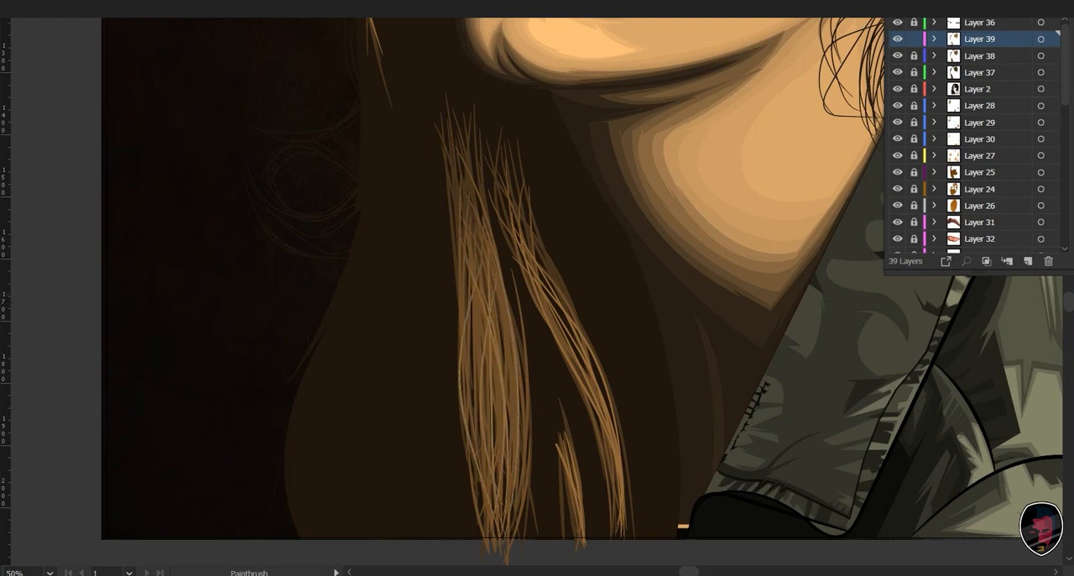
pyautogui.moveTo(486, 331)
pyautogui.mouseDown()
pyautogui.moveTo(478, 488)
pyautogui.moveTo(490, 467)
pyautogui.mouseUp()
pyautogui.moveTo(502, 297); pyautogui.dragTo(503, 521)
pyautogui.moveTo(520, 249); pyautogui.dragTo(510, 466)
pyautogui.moveTo(506, 277); pyautogui.dragTo(512, 445)
pyautogui.moveTo(483, 265); pyautogui.dragTo(505, 499)
pyautogui.moveTo(486, 342); pyautogui.dragTo(499, 485)
pyautogui.moveTo(468, 315); pyautogui.dragTo(485, 490)
pyautogui.moveTo(495, 361); pyautogui.dragTo(497, 455)
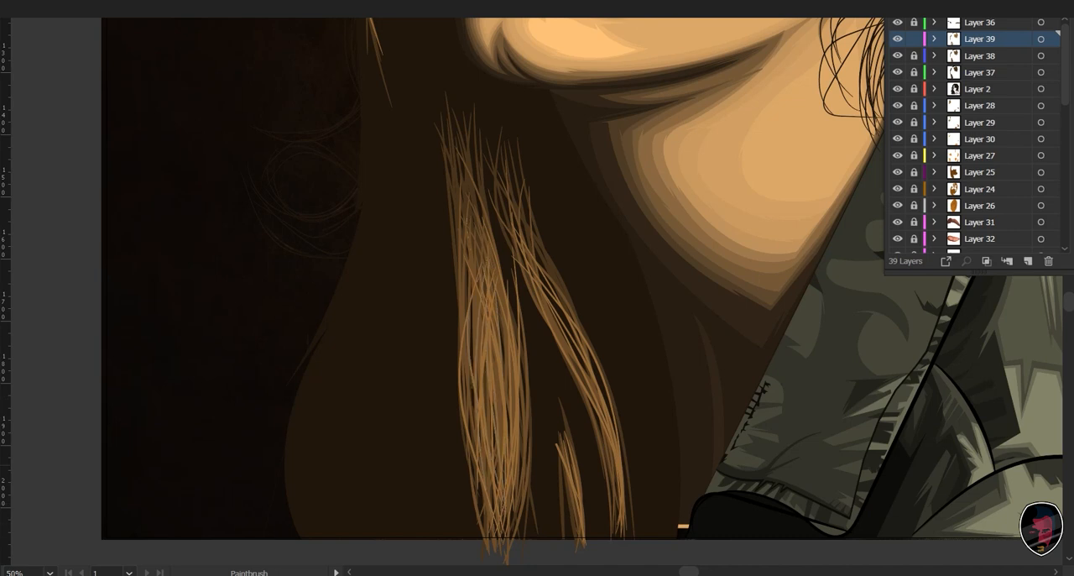
# - Fill in the upper and middle parts of the wide lower lock with more lightest brown strands
pyautogui.moveTo(469, 225); pyautogui.dragTo(489, 436)
pyautogui.moveTo(472, 298)
pyautogui.mouseDown()
pyautogui.moveTo(470, 441)
pyautogui.moveTo(476, 376)
pyautogui.mouseUp()
pyautogui.moveTo(505, 295); pyautogui.dragTo(499, 443)
pyautogui.moveTo(468, 182); pyautogui.dragTo(478, 279)
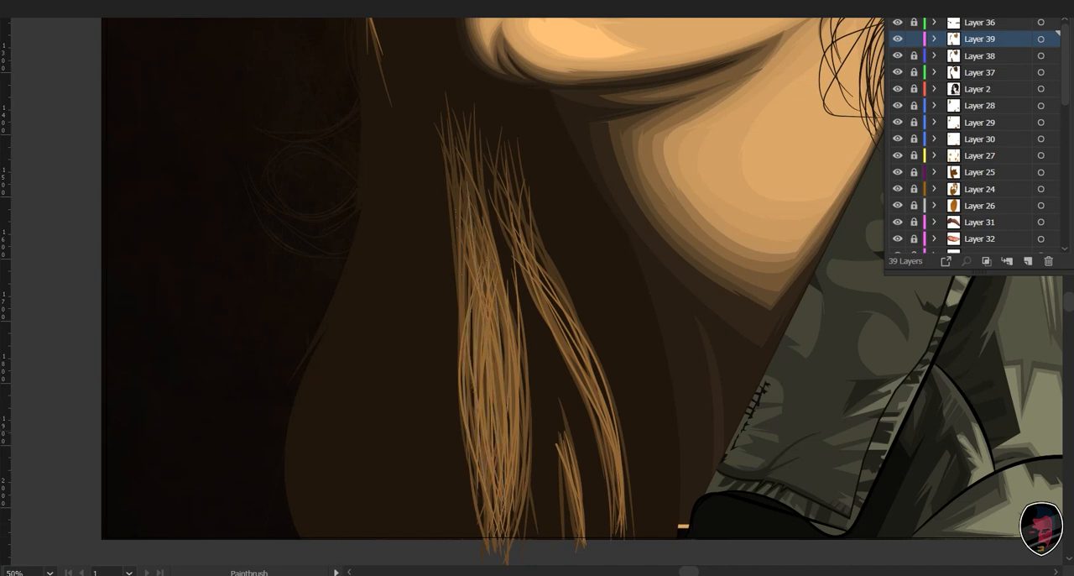
pyautogui.moveTo(456, 213); pyautogui.dragTo(467, 319)
pyautogui.moveTo(475, 221); pyautogui.dragTo(476, 407)
pyautogui.moveTo(469, 240)
pyautogui.mouseDown()
pyautogui.moveTo(471, 356)
pyautogui.moveTo(501, 418)
pyautogui.mouseUp()
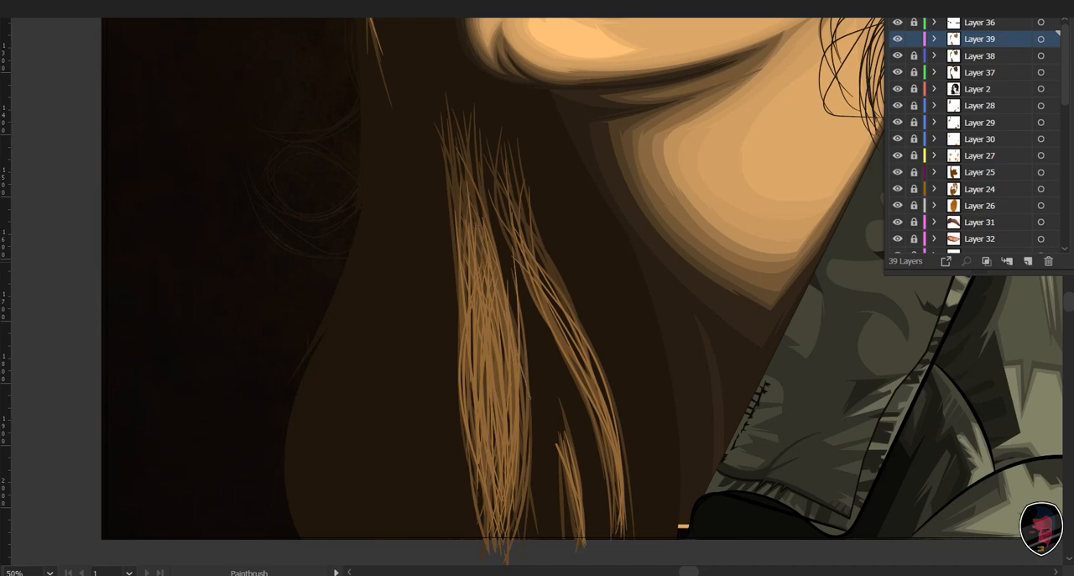
pyautogui.moveTo(499, 318); pyautogui.dragTo(509, 424)
# - Lock the finished Layer 39 and add a new Layer 40 directly above it
pyautogui.moveTo(621, 335)
pyautogui.mouseDown()
pyautogui.moveTo(453, 290)
pyautogui.moveTo(293, 339)
pyautogui.mouseUp()
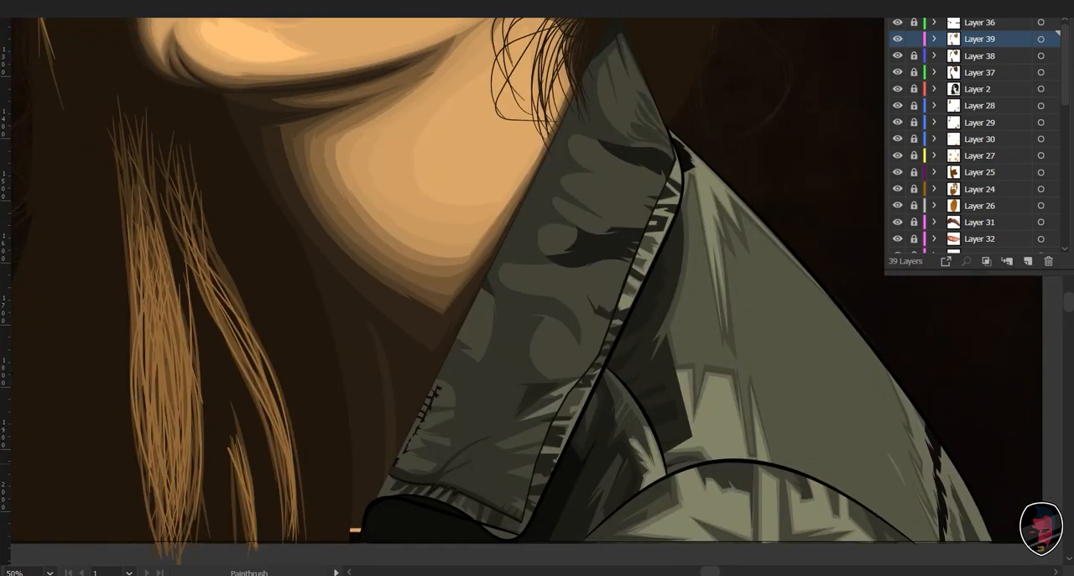
pyautogui.hotkey('ctrl', '-')
pyautogui.scroll(5, 442, 406)
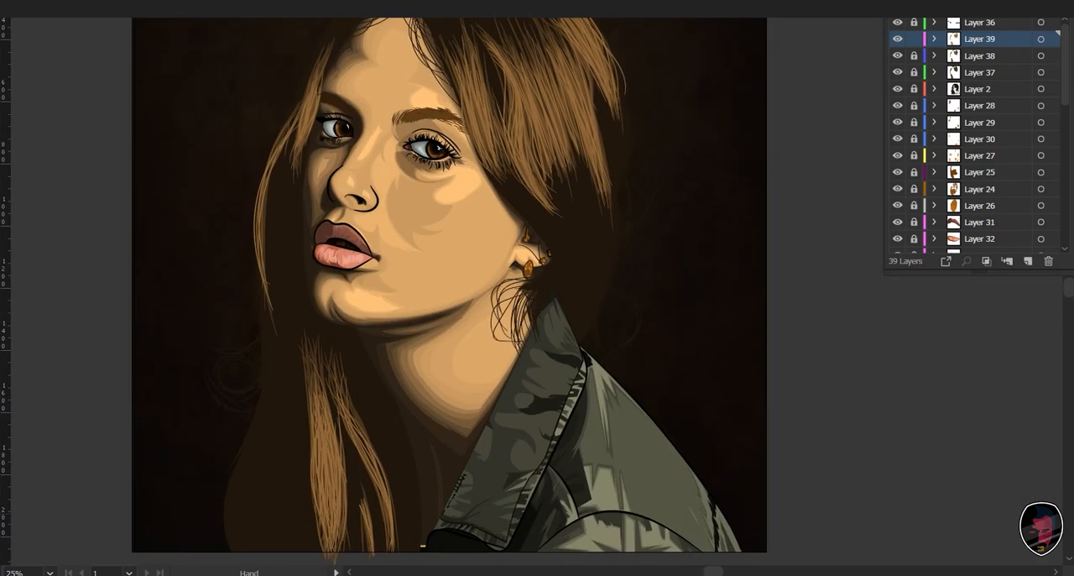
pyautogui.press('v')
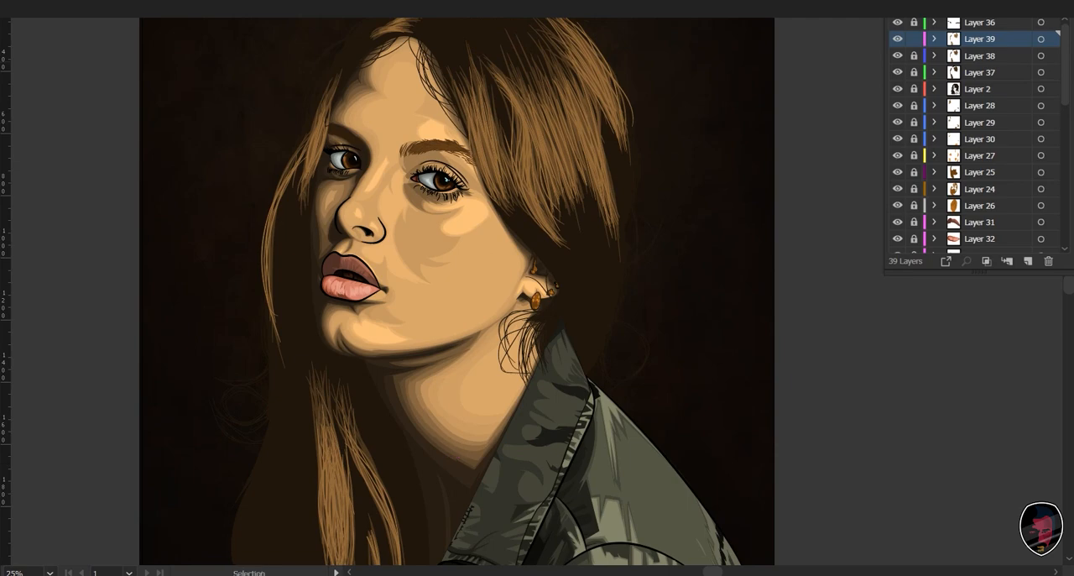
pyautogui.hotkey('ctrl', 'l')
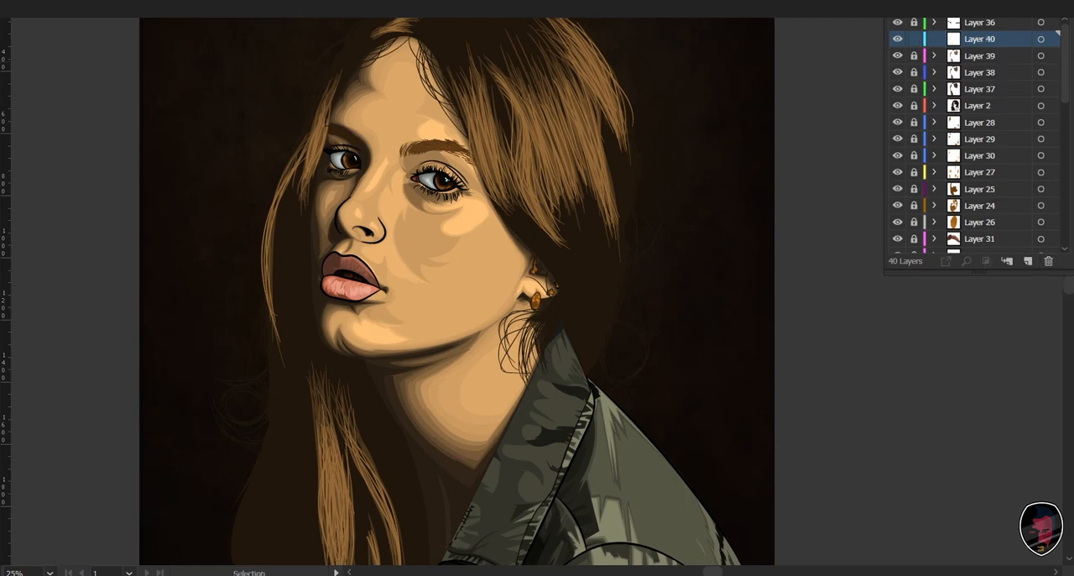
# - Paint one strand on Layer 40 down the hair section beside the near eyebrow and select it
pyautogui.scroll(3, 531, 278)
pyautogui.press('b')
pyautogui.scroll(5, 405, 317)
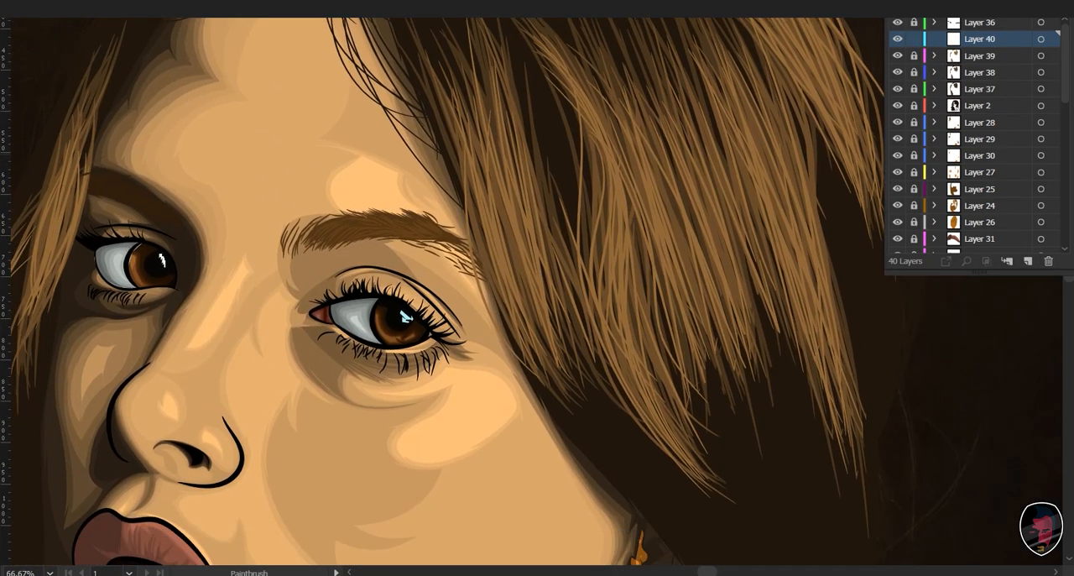
pyautogui.moveTo(485, 149); pyautogui.dragTo(536, 363)
pyautogui.press('a')
pyautogui.hotkey('ctrl', 'a')
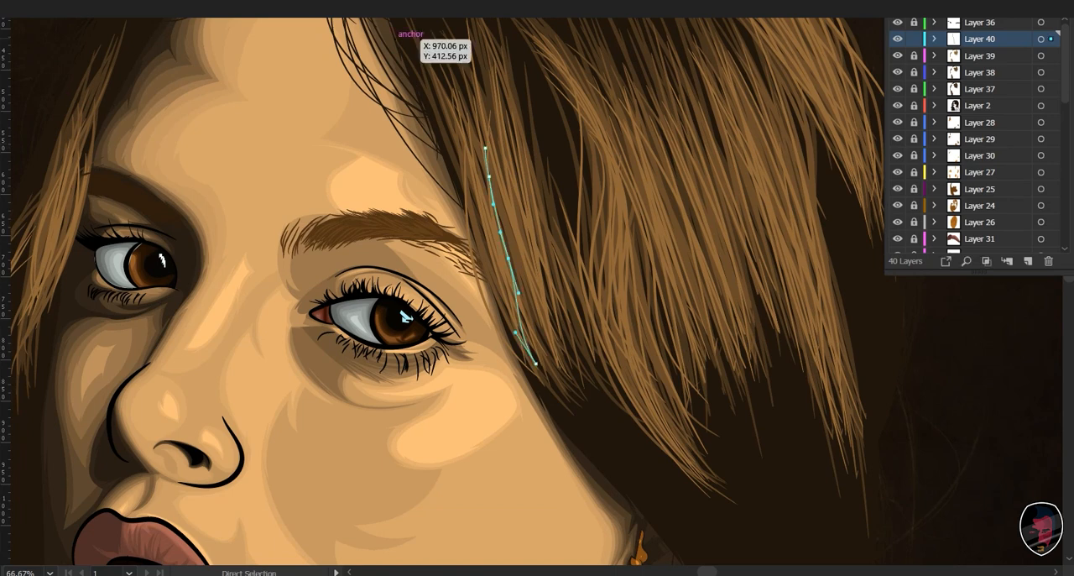
pyautogui.press('v')
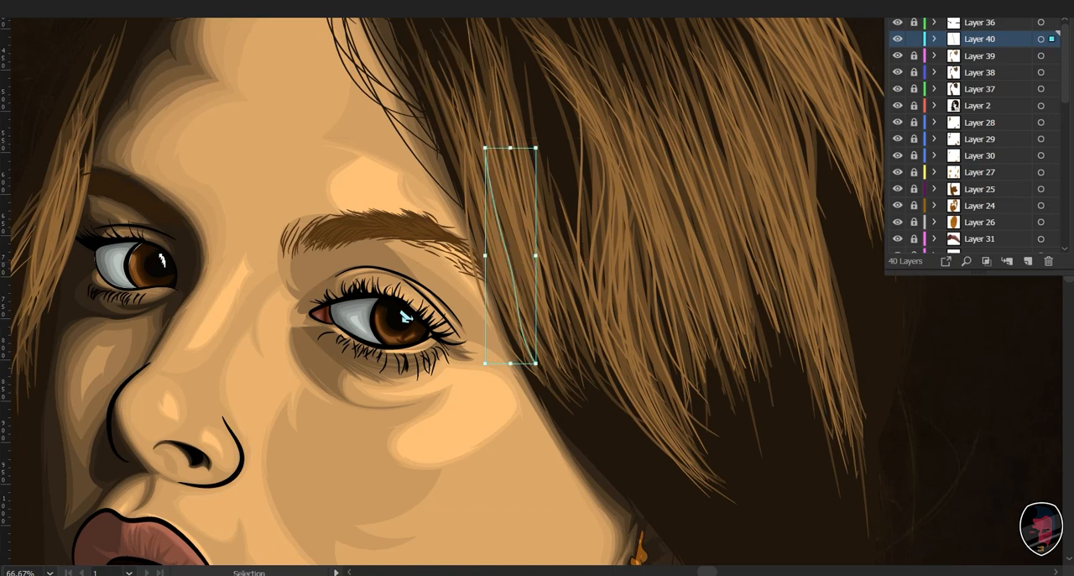
# - Recolor the selected strand to a lighter brown and return to the Paintbrush
pyautogui.hotkey('ctrl', 'shift', 'r')
pyautogui.moveTo(880, 428); pyautogui.dragTo(896, 427)
pyautogui.press('Return')
pyautogui.press('b')
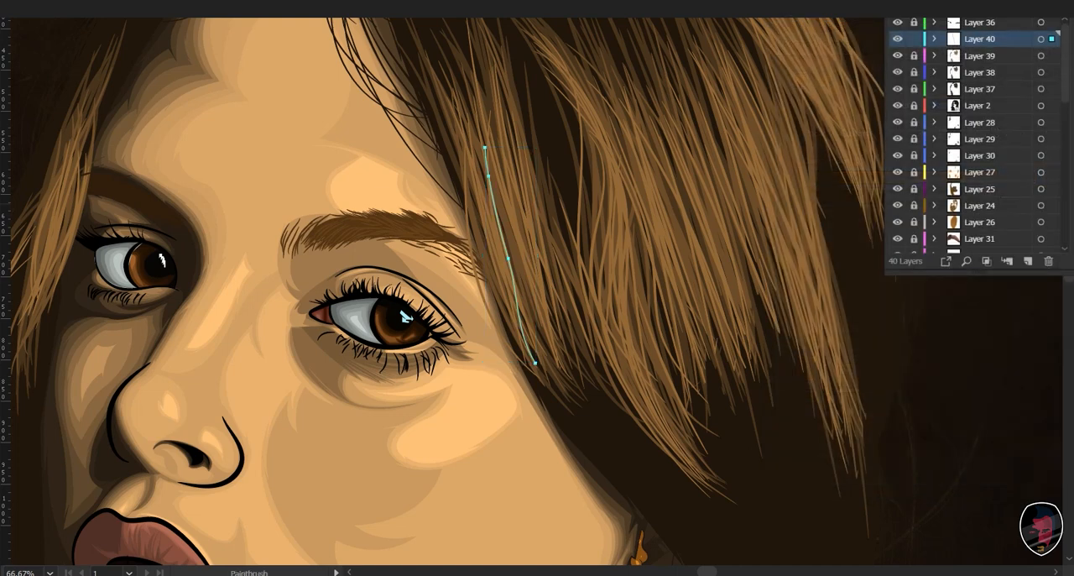
# - Deselect the recolored strand and paint lighter brown strands across the long hair sections beside the near eye on Layer 40
pyautogui.hotkey('ctrl', 'shift', 'a')
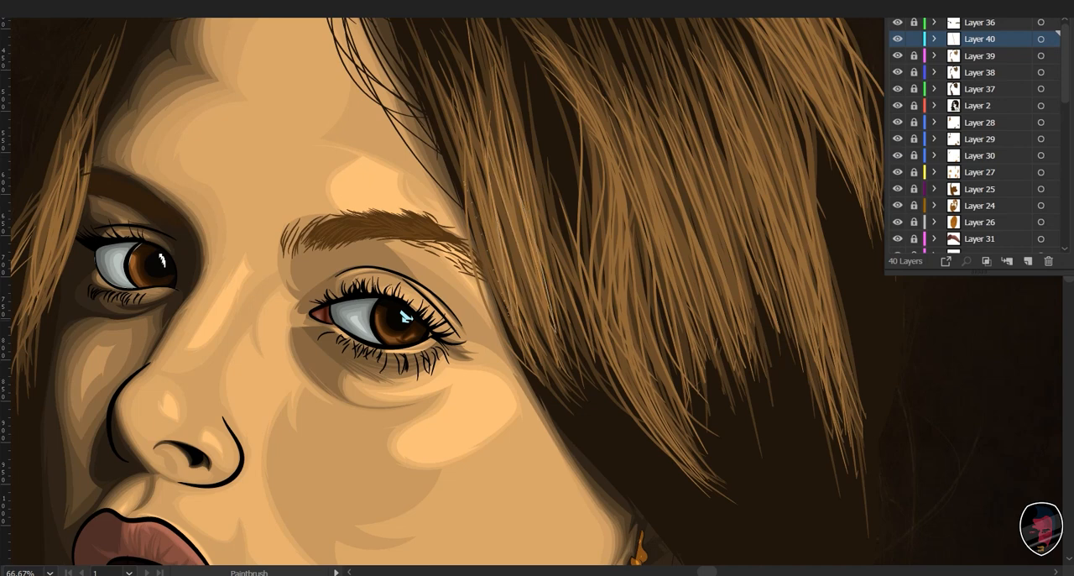
pyautogui.moveTo(403, 315); pyautogui.dragTo(412, 437)
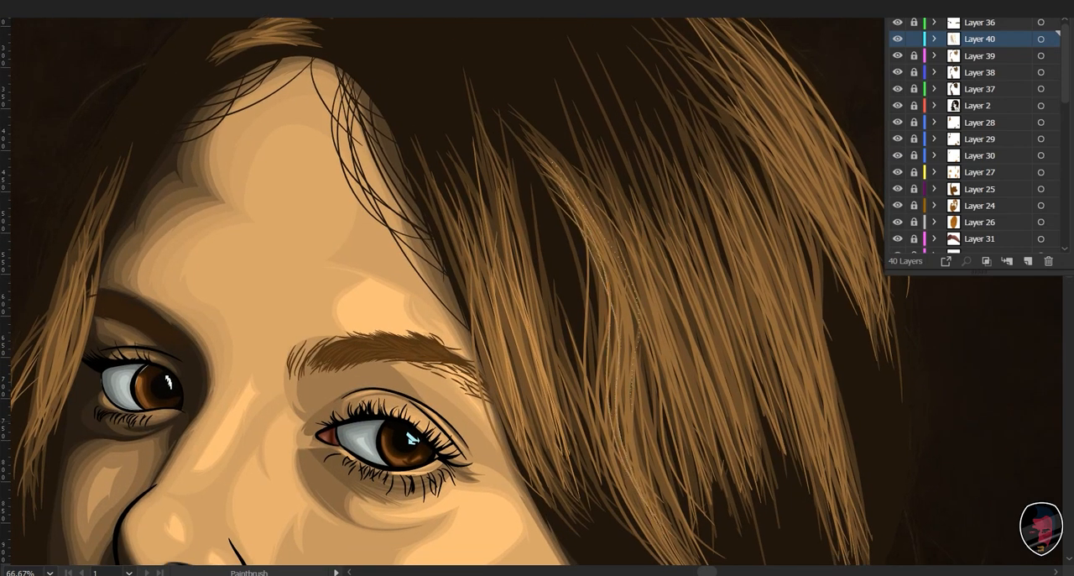
pyautogui.moveTo(412, 437); pyautogui.dragTo(289, 390)
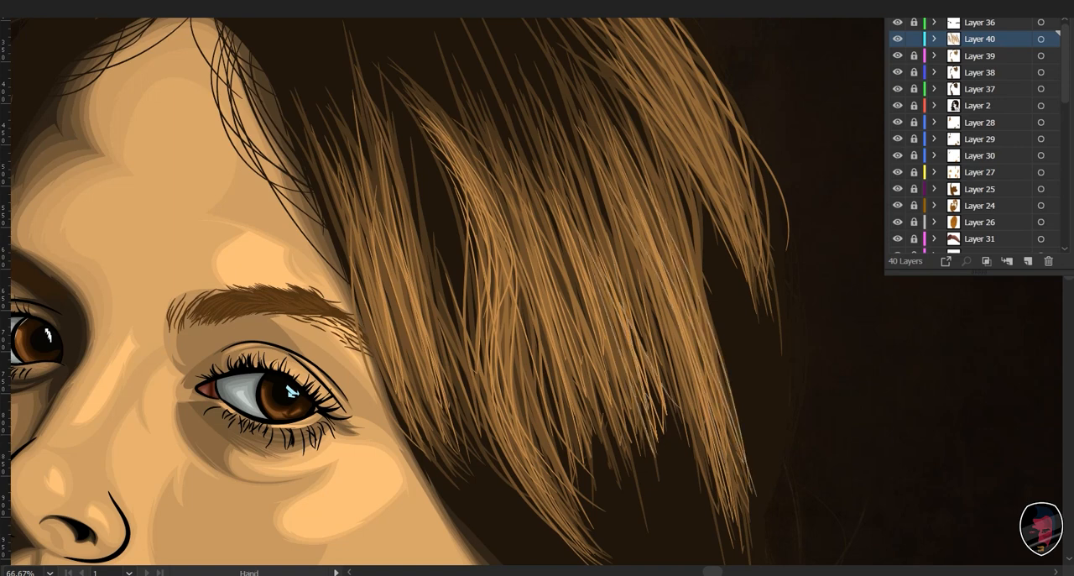
pyautogui.moveTo(291, 390); pyautogui.dragTo(273, 526)
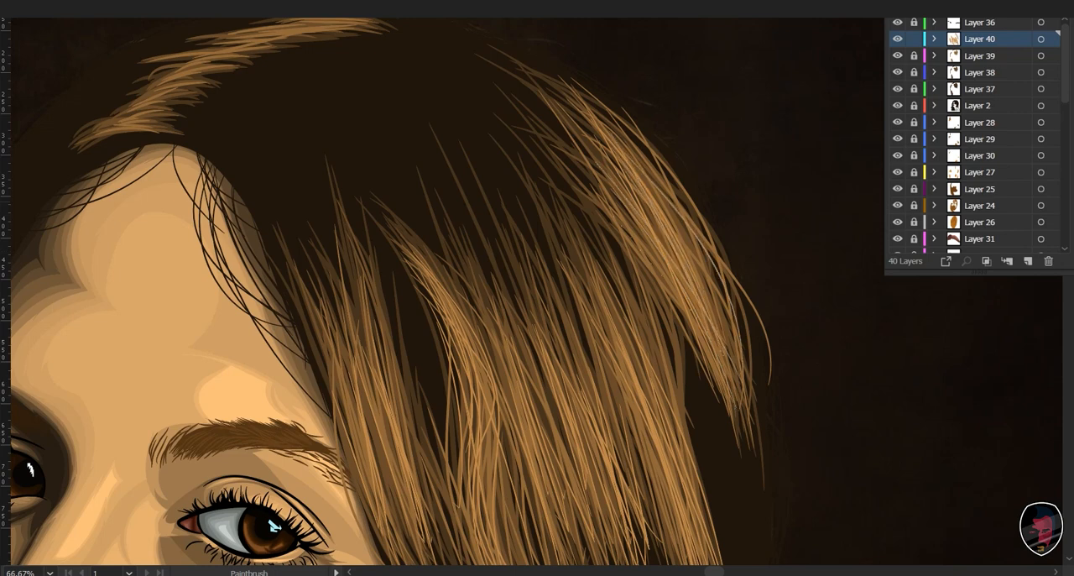
# - Paint lighter brown strands along the upper end of the highlight band at the crown
pyautogui.press('space')
pyautogui.moveTo(411, 252); pyautogui.dragTo(663, 426)
pyautogui.hotkey('ctrl', '+')
pyautogui.hotkey('ctrl', '+')
pyautogui.hotkey('ctrl', '+')
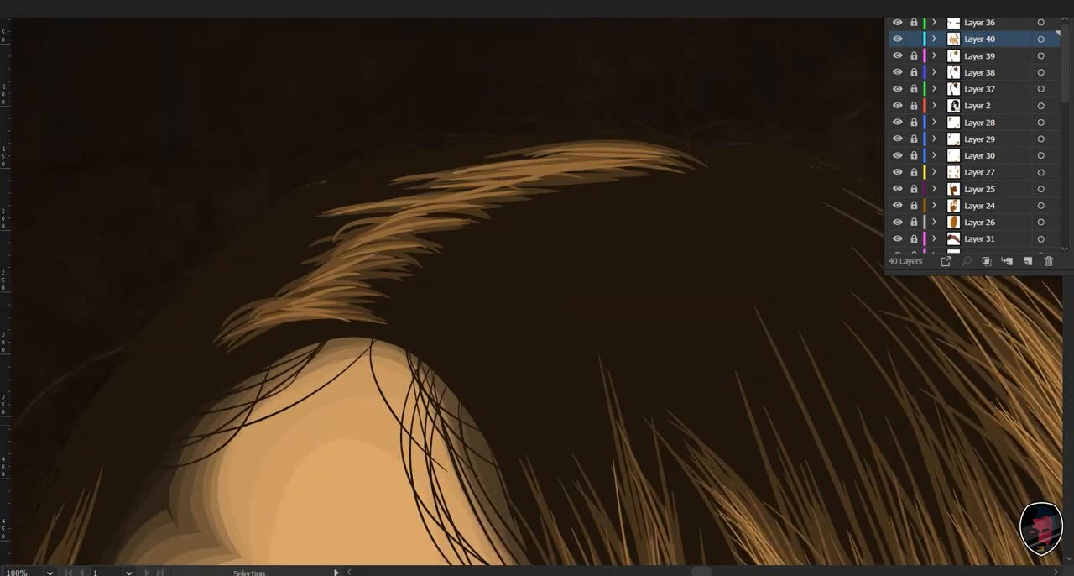
pyautogui.press('space')
pyautogui.moveTo(537, 252); pyautogui.dragTo(464, 344)
pyautogui.moveTo(676, 123)
pyautogui.mouseDown()
pyautogui.moveTo(515, 109)
pyautogui.moveTo(459, 128)
pyautogui.moveTo(551, 128)
pyautogui.mouseUp()
pyautogui.moveTo(311, 182)
pyautogui.mouseDown()
pyautogui.moveTo(572, 137)
pyautogui.moveTo(401, 175)
pyautogui.mouseUp()
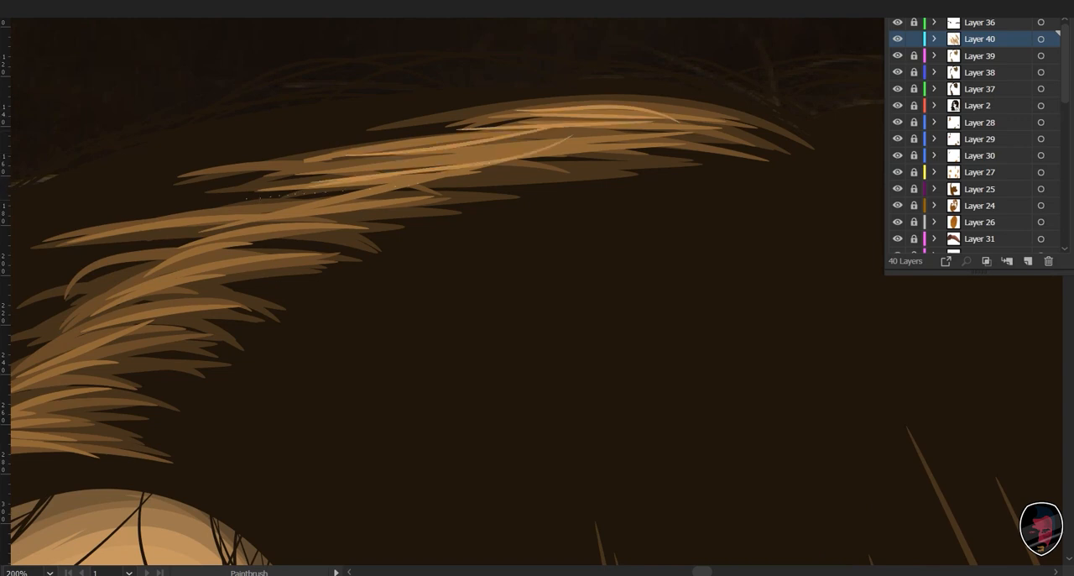
# - Continue the lighter brown strands through the middle of the crown highlight band
pyautogui.moveTo(240, 198); pyautogui.dragTo(436, 180)
pyautogui.moveTo(136, 220); pyautogui.dragTo(366, 218)
pyautogui.moveTo(182, 263); pyautogui.dragTo(341, 231)
pyautogui.moveTo(164, 266); pyautogui.dragTo(311, 235)
# - Paint lighter brown strands over the lower part of the crown highlight band, just above the forehead hairline
pyautogui.moveTo(310, 294); pyautogui.dragTo(584, 225)
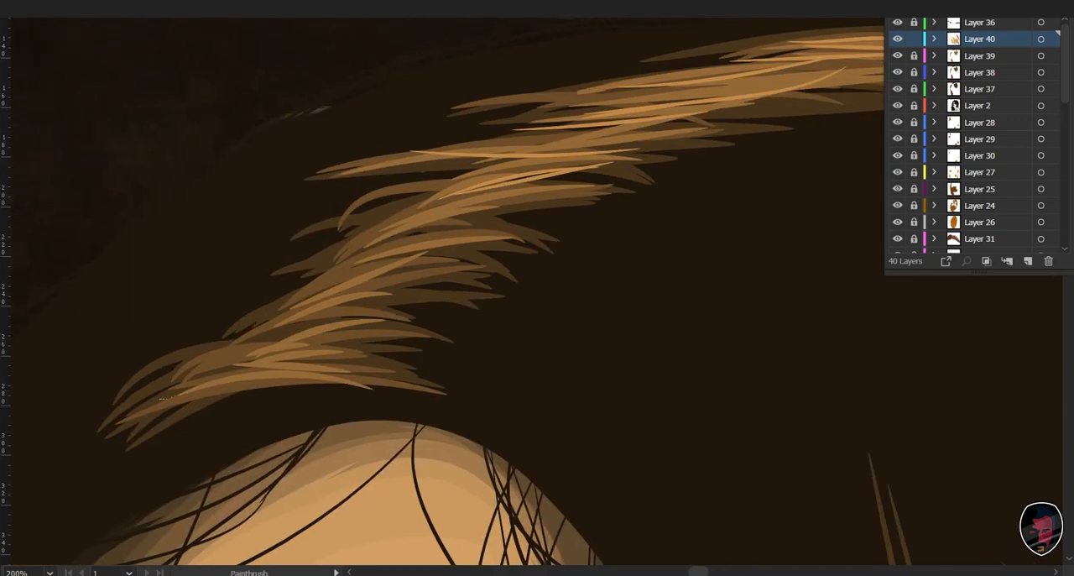
pyautogui.moveTo(161, 398); pyautogui.dragTo(351, 395)
pyautogui.moveTo(220, 380); pyautogui.dragTo(319, 362)
pyautogui.moveTo(251, 362); pyautogui.dragTo(398, 330)
pyautogui.moveTo(269, 345); pyautogui.dragTo(357, 323)
pyautogui.moveTo(271, 341); pyautogui.dragTo(481, 254)
pyautogui.moveTo(313, 314); pyautogui.dragTo(439, 256)
pyautogui.moveTo(306, 311); pyautogui.dragTo(525, 227)
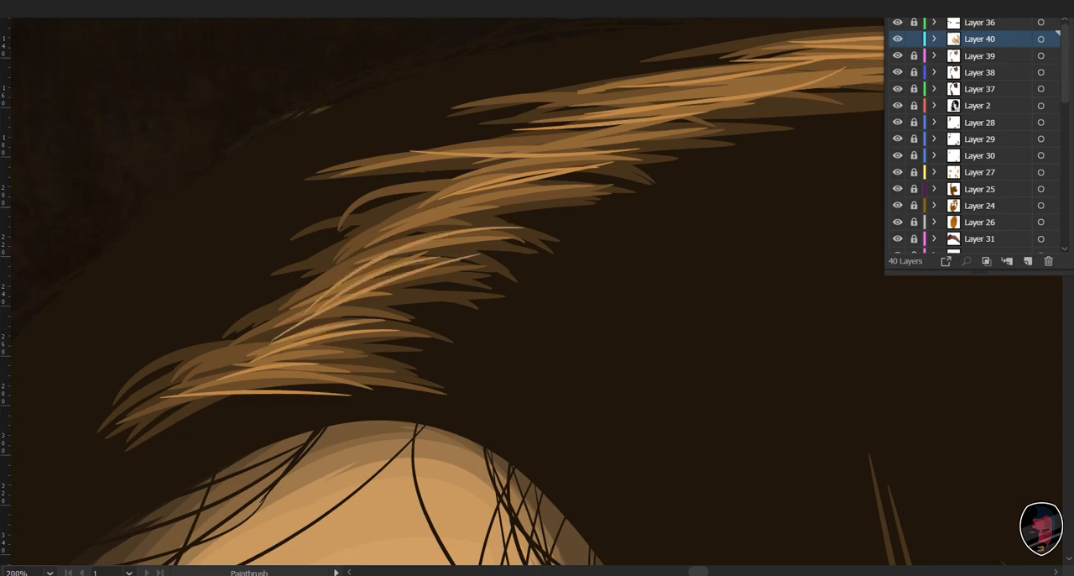
pyautogui.moveTo(354, 268); pyautogui.dragTo(519, 189)
# - Paint lighter brown strands on the lock of hair beside the far eye
pyautogui.moveTo(335, 504); pyautogui.dragTo(537, 142)
pyautogui.moveTo(319, 504)
pyautogui.mouseDown()
pyautogui.moveTo(466, 239)
pyautogui.moveTo(545, 124)
pyautogui.mouseUp()
pyautogui.hotkey('ctrl', '-')
pyautogui.hotkey('ctrl', '-')
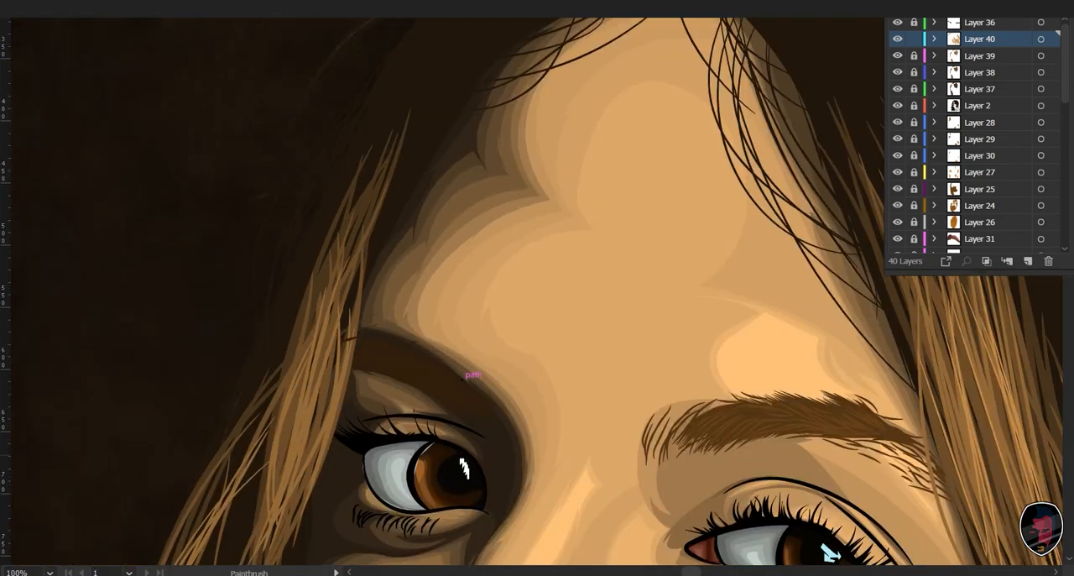
pyautogui.scroll(-5, 468, 375)
pyautogui.hscroll(-2, 468, 376)
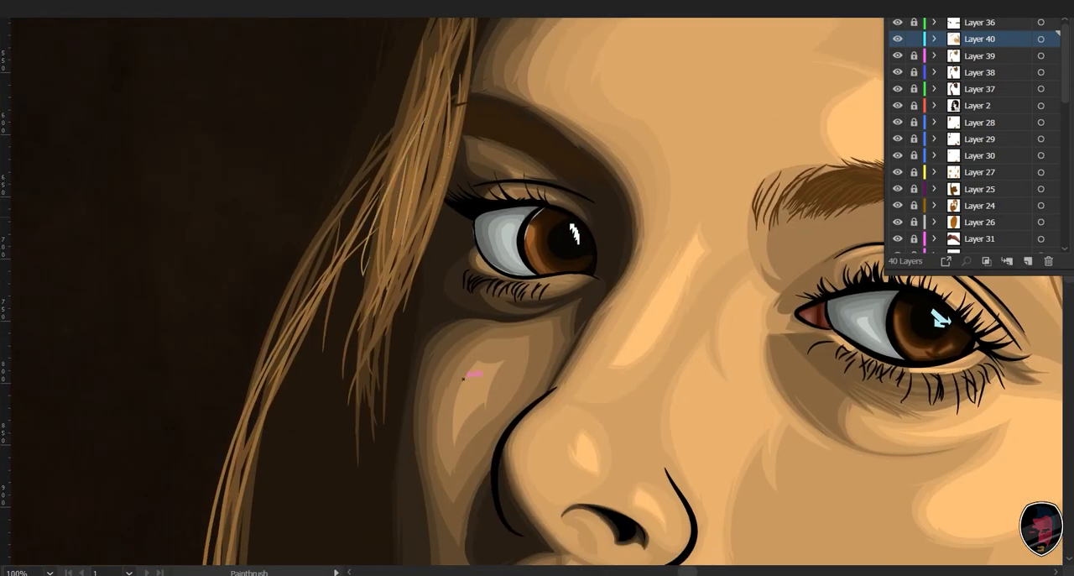
pyautogui.moveTo(380, 284); pyautogui.dragTo(449, 155)
pyautogui.moveTo(397, 276); pyautogui.dragTo(425, 153)
pyautogui.moveTo(382, 295); pyautogui.dragTo(429, 163)
# - Paint long lighter brown strands down the thin outer lock that hangs past the far cheek and lips
pyautogui.moveTo(463, 379)
pyautogui.mouseDown()
pyautogui.moveTo(561, 239)
pyautogui.moveTo(591, 135)
pyautogui.mouseUp()
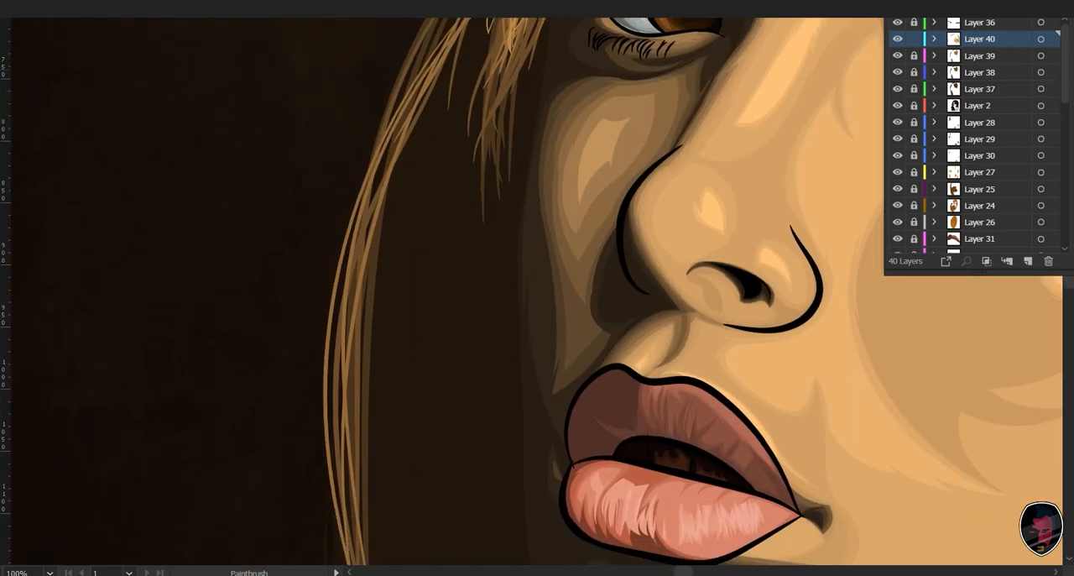
pyautogui.hotkey('ctrl', '-')
pyautogui.moveTo(520, 293); pyautogui.dragTo(497, 245)
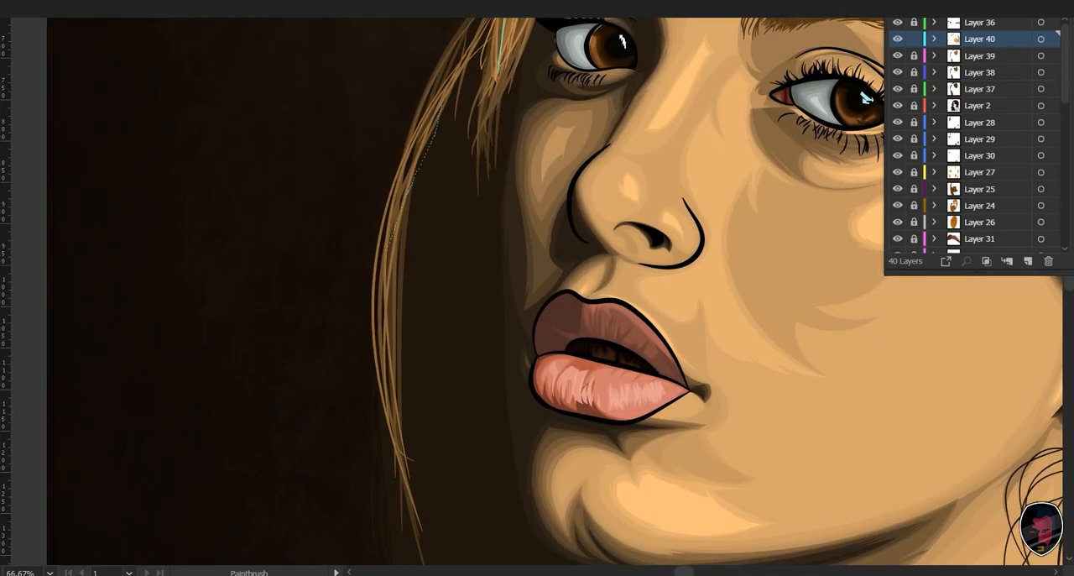
pyautogui.moveTo(387, 250); pyautogui.dragTo(408, 449)
pyautogui.moveTo(397, 210); pyautogui.dragTo(427, 114)
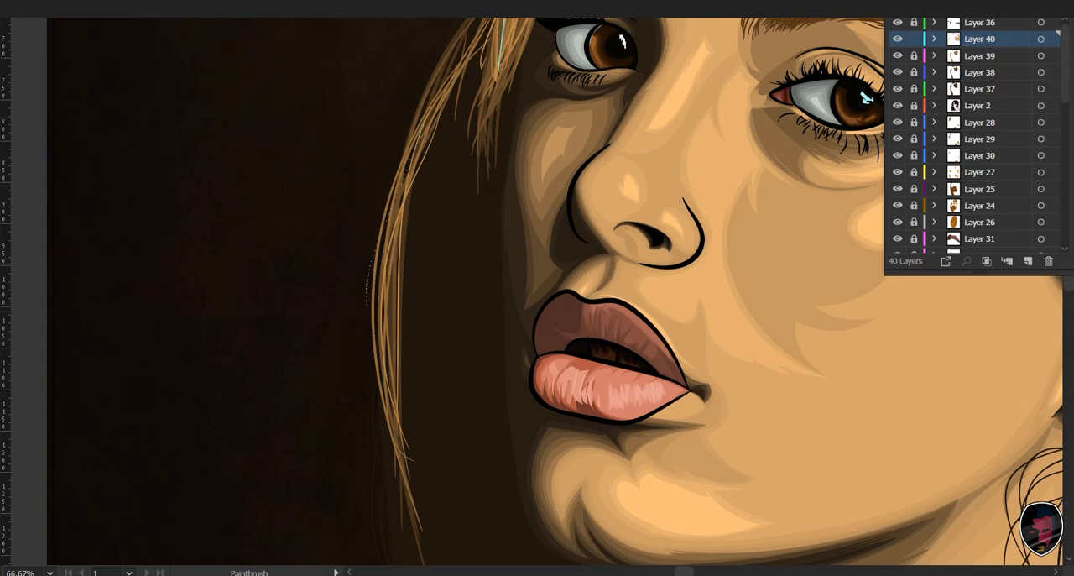
# - Paint lighter brown strands along the narrow curved lower lock below the neck
pyautogui.scroll(-10, 865, 98)
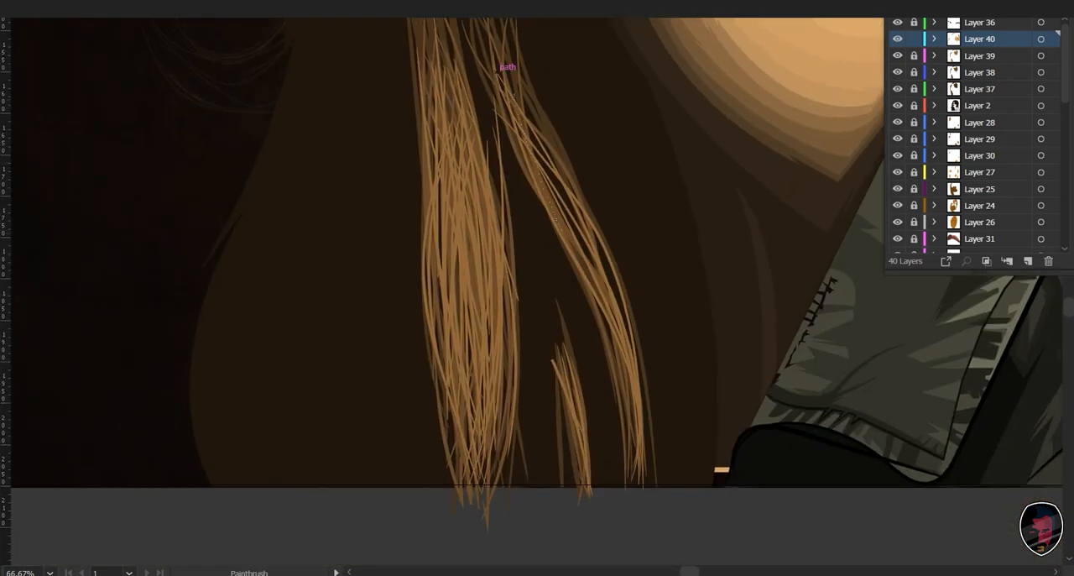
pyautogui.moveTo(639, 419); pyautogui.dragTo(643, 473)
pyautogui.moveTo(524, 139)
pyautogui.mouseDown()
pyautogui.moveTo(635, 382)
pyautogui.moveTo(596, 275)
pyautogui.mouseUp()
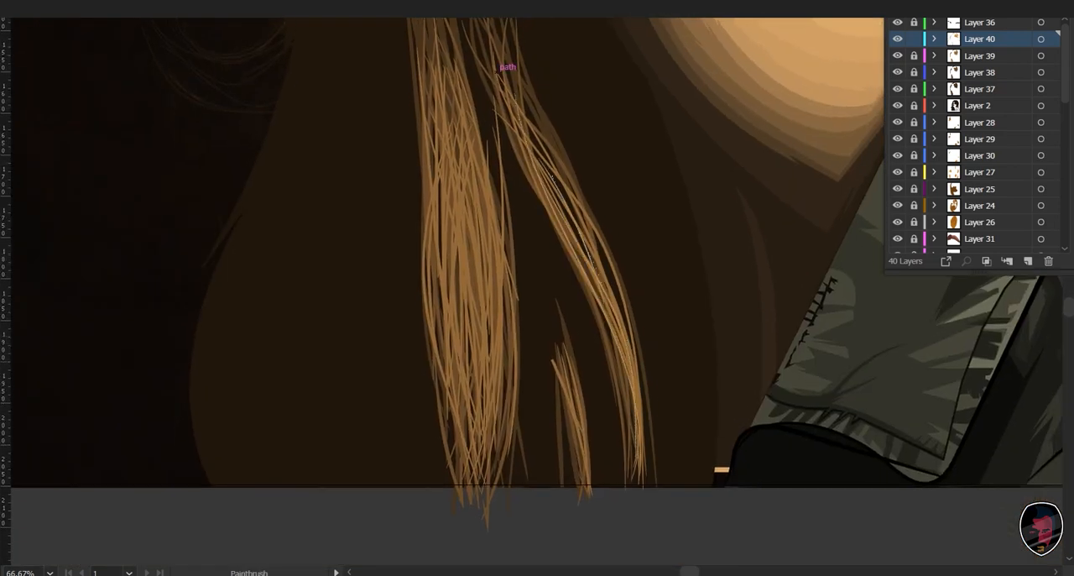
pyautogui.moveTo(546, 168); pyautogui.dragTo(625, 433)
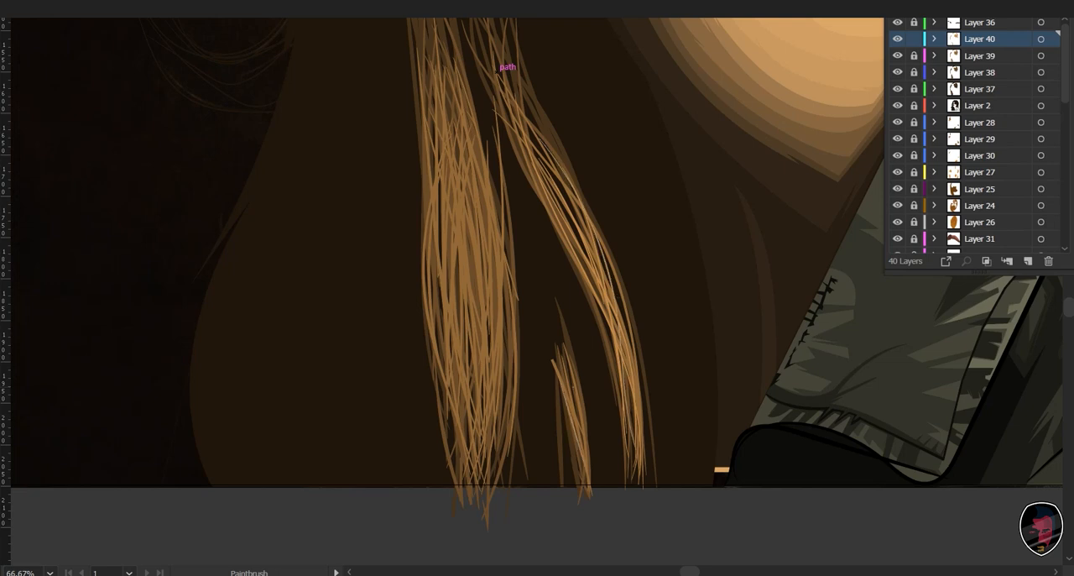
# - Paint the first lighter brown strands down the middle of the wide lower lock
pyautogui.press('space')
pyautogui.moveTo(496, 74); pyautogui.dragTo(533, 137)
pyautogui.hotkey('ctrl', '-')
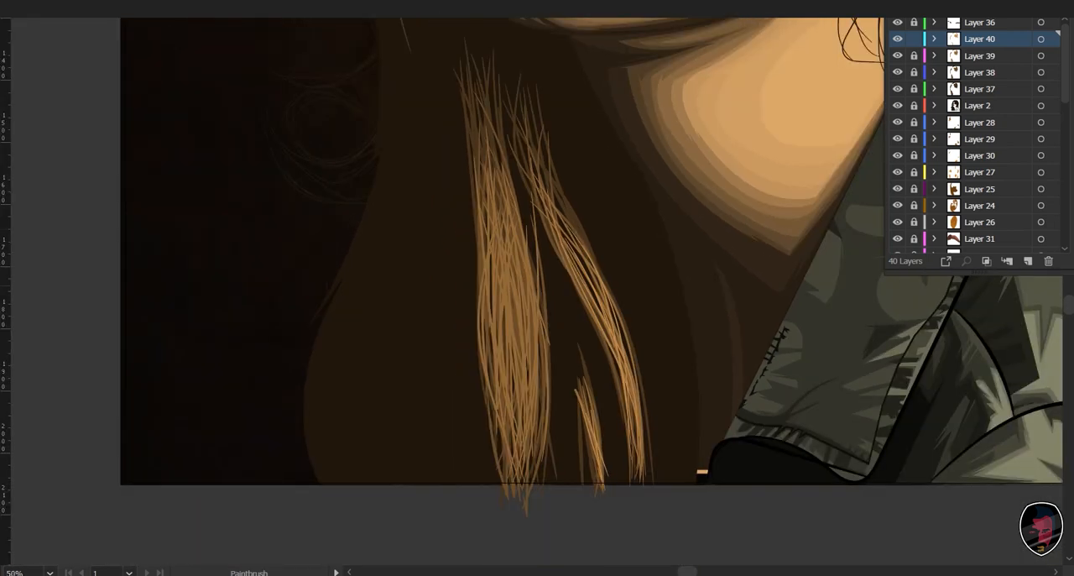
pyautogui.moveTo(505, 305); pyautogui.dragTo(507, 372)
pyautogui.moveTo(500, 252); pyautogui.dragTo(491, 413)
pyautogui.moveTo(506, 220); pyautogui.dragTo(522, 413)
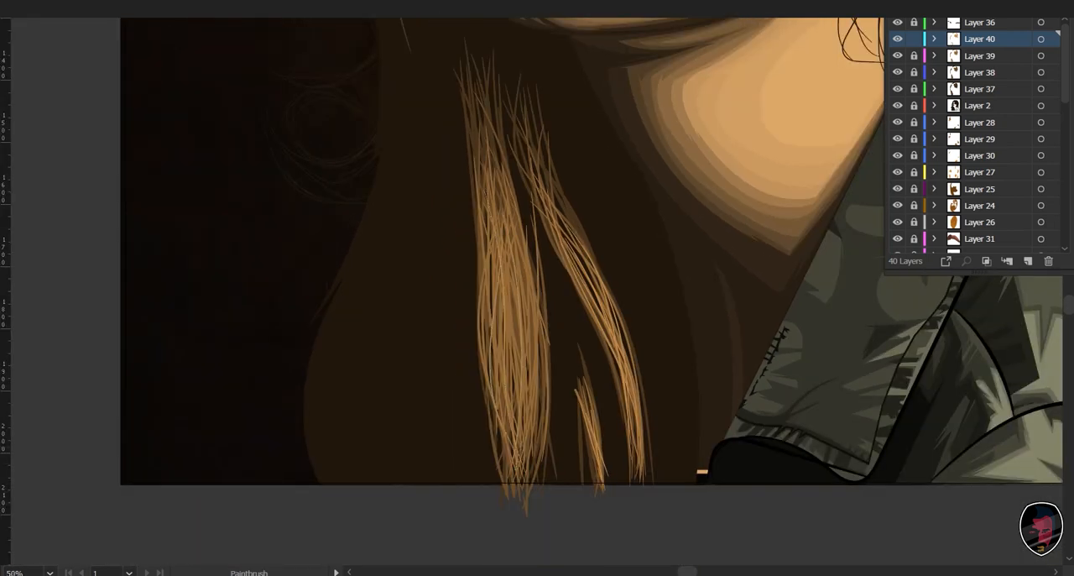
# - Fill in the wide lower lock with more overlapping lighter brown strands
pyautogui.moveTo(538, 292); pyautogui.dragTo(523, 409)
pyautogui.moveTo(502, 294); pyautogui.dragTo(507, 394)
pyautogui.moveTo(504, 225); pyautogui.dragTo(514, 383)
pyautogui.moveTo(513, 252); pyautogui.dragTo(499, 436)
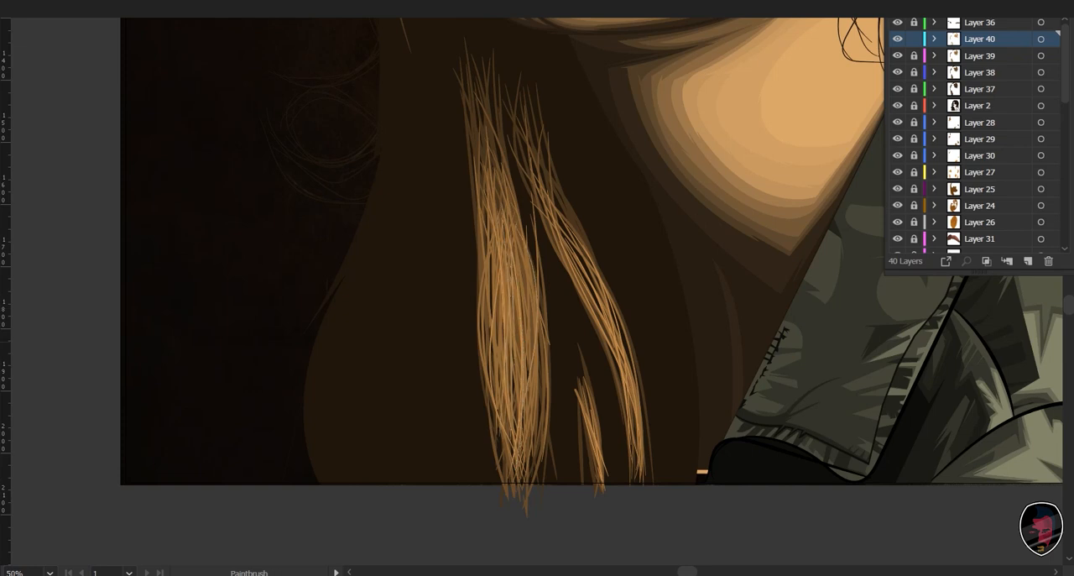
pyautogui.moveTo(489, 308)
pyautogui.mouseDown()
pyautogui.moveTo(509, 453)
pyautogui.moveTo(518, 413)
pyautogui.mouseUp()
pyautogui.moveTo(495, 349); pyautogui.dragTo(517, 410)
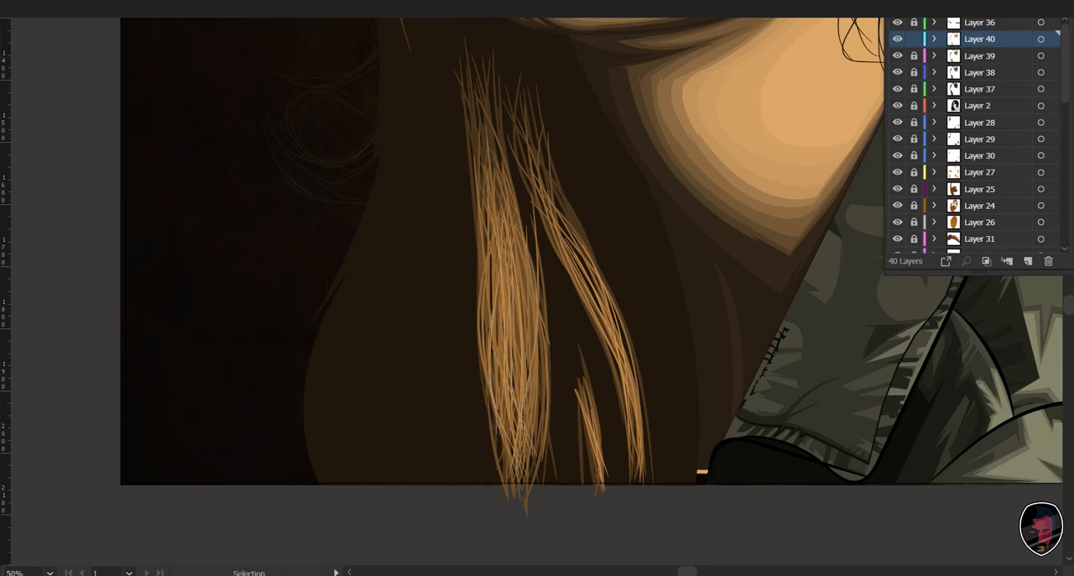
# - Check the whole portrait with the dark background layer hidden, and show the background again
pyautogui.hotkey('ctrl', '0')
pyautogui.scroll(-8, 978, 135)
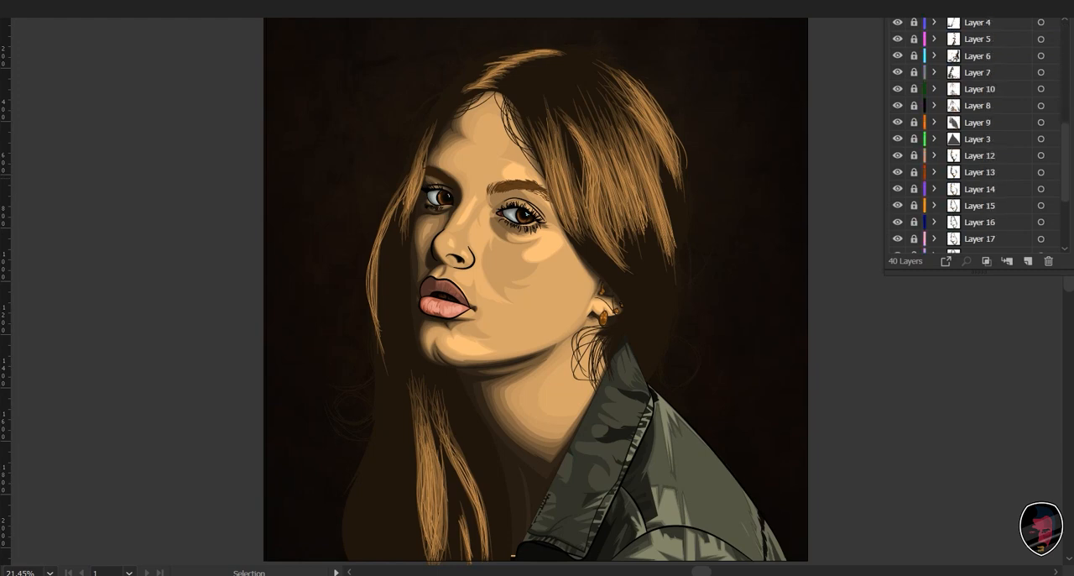
pyautogui.click(897, 244)
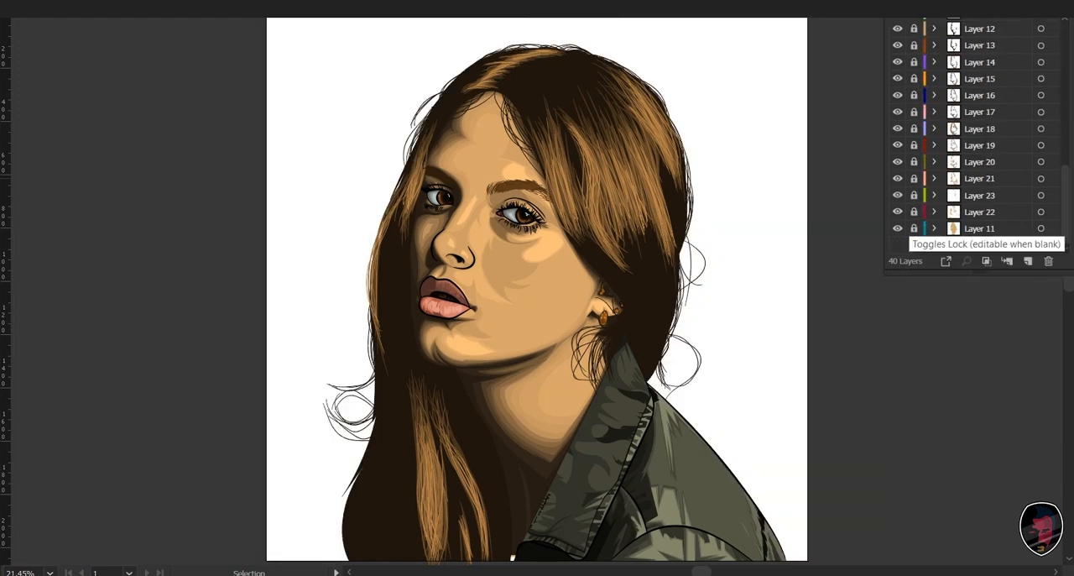
pyautogui.click(897, 244)
pyautogui.scroll(-1, 537, 290)
pyautogui.scroll(8, 977, 134)
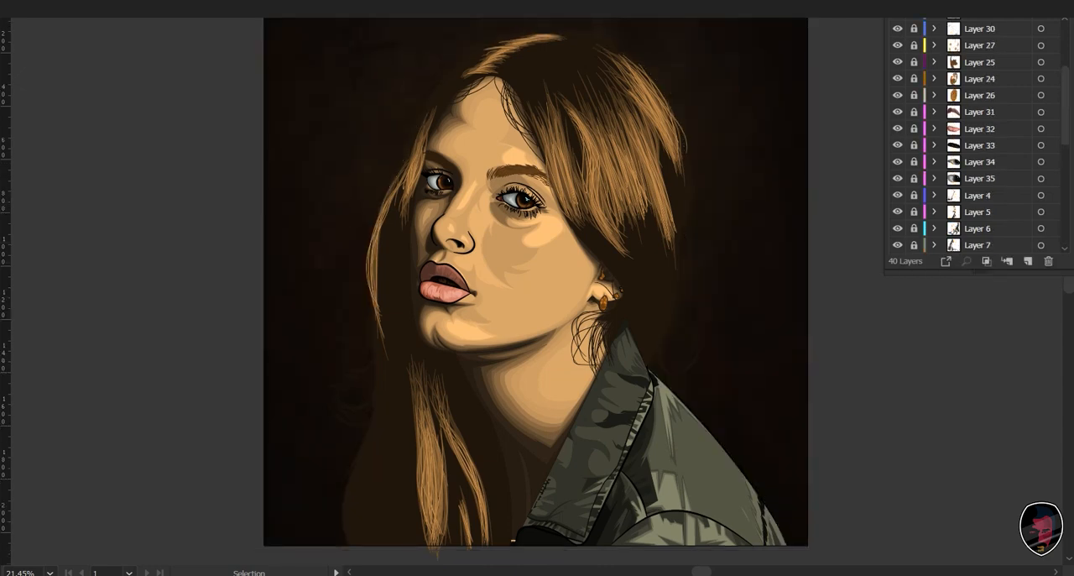
# - Add Layer 41 directly above Layer 2, paint a long curved strand down the dark hair behind the ear and select it
pyautogui.click(998, 106)
pyautogui.click(1028, 261)
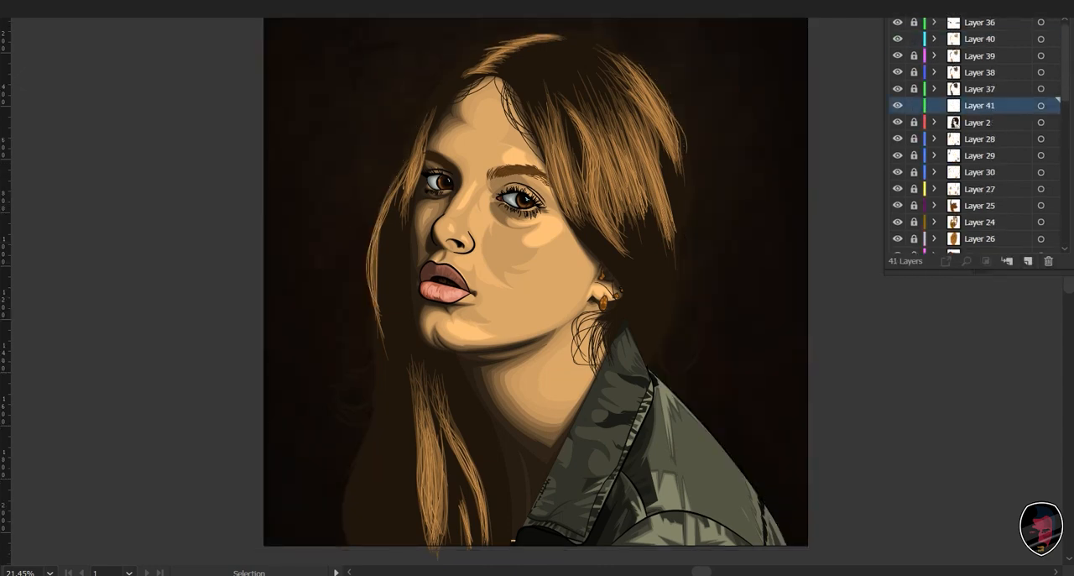
pyautogui.hotkey('ctrl', '+')
pyautogui.hotkey('ctrl', '+')
pyautogui.hotkey('ctrl', '+')
pyautogui.moveTo(696, 336); pyautogui.dragTo(378, 268)
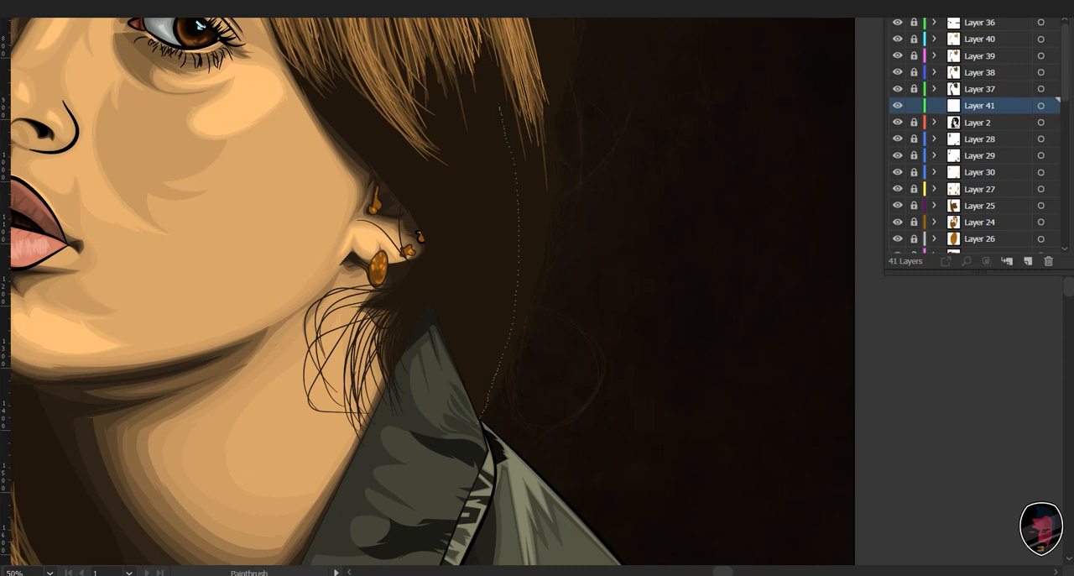
pyautogui.moveTo(480, 417); pyautogui.dragTo(476, 424)
pyautogui.press('v')
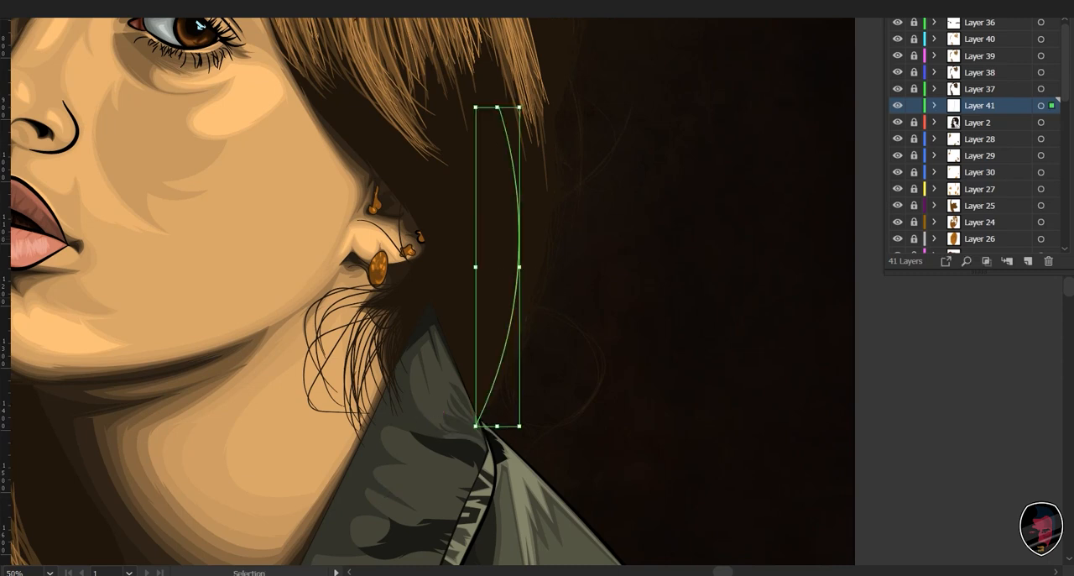
# - Match the strand to the dark hair color, brighten it slightly with Recolor Artwork, deselect it and return to the Paintbrush
pyautogui.press('i')
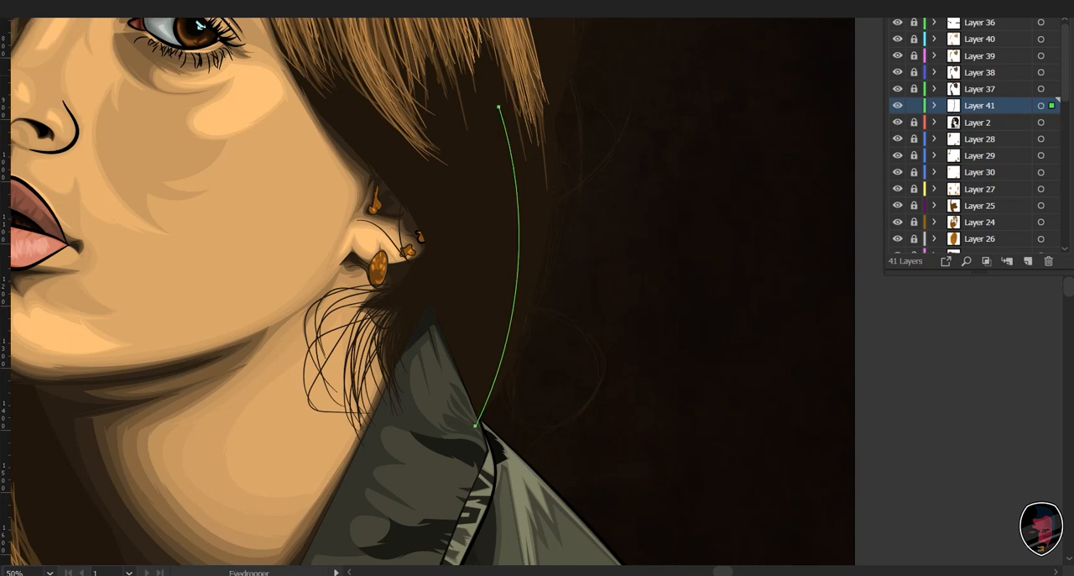
pyautogui.press('v')
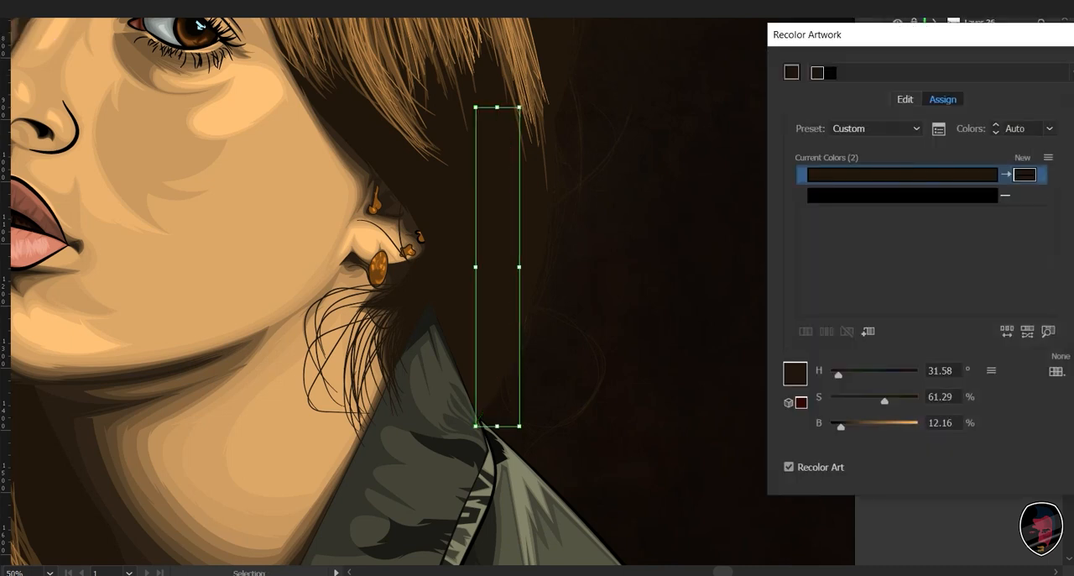
pyautogui.moveTo(841, 427); pyautogui.dragTo(847, 427)
pyautogui.press('Return')
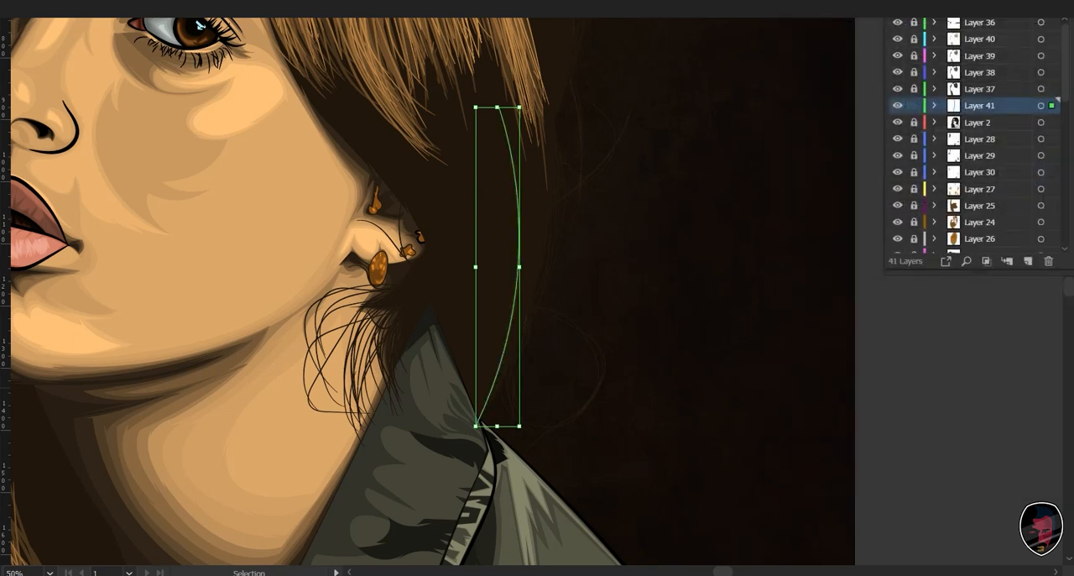
pyautogui.click(58, 94)
pyautogui.moveTo(58, 94); pyautogui.dragTo(58, 61)
pyautogui.press('b')
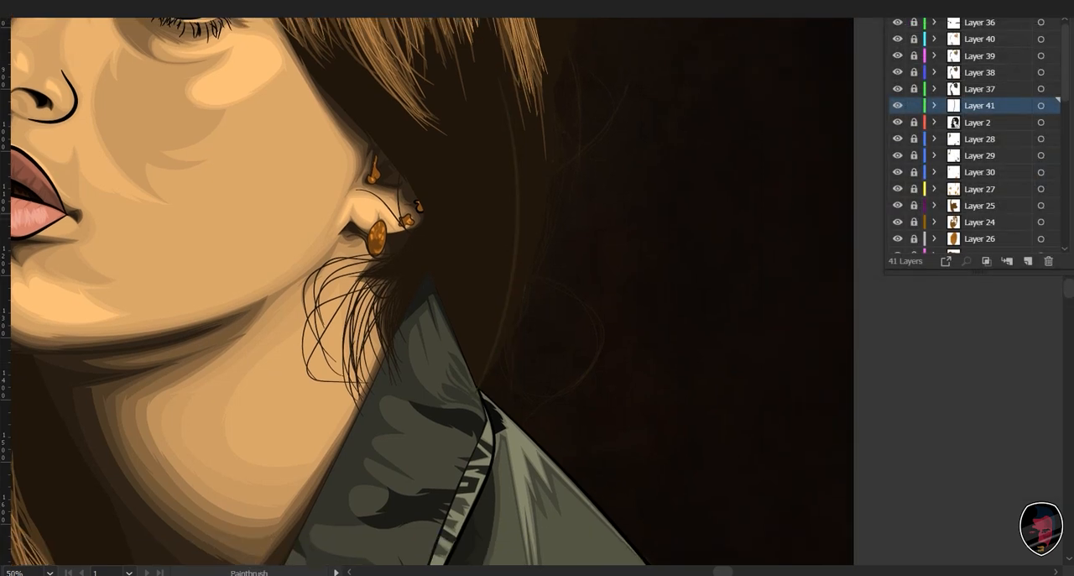
# - Paint more subtle dark brown strands through the shadowed hair behind the ear on Layer 41
pyautogui.moveTo(505, 268); pyautogui.dragTo(506, 289)
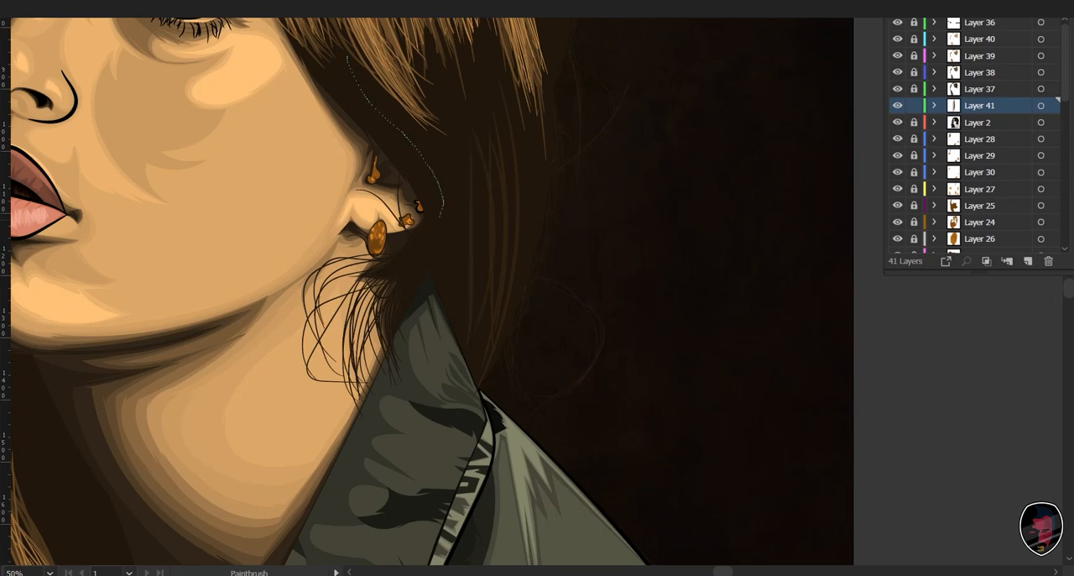
pyautogui.moveTo(442, 204); pyautogui.dragTo(442, 216)
pyautogui.moveTo(464, 168); pyautogui.dragTo(461, 278)
pyautogui.moveTo(535, 168); pyautogui.dragTo(516, 293)
pyautogui.moveTo(549, 232); pyautogui.dragTo(499, 372)
# - Paint long dark brown strands along the outer edge of the lower hair, beside the wide lock
pyautogui.moveTo(419, 302); pyautogui.dragTo(728, 389)
pyautogui.moveTo(506, 81); pyautogui.dragTo(582, 107)
pyautogui.moveTo(537, 495)
pyautogui.mouseDown()
pyautogui.moveTo(626, 228)
pyautogui.moveTo(607, 105)
pyautogui.mouseUp()
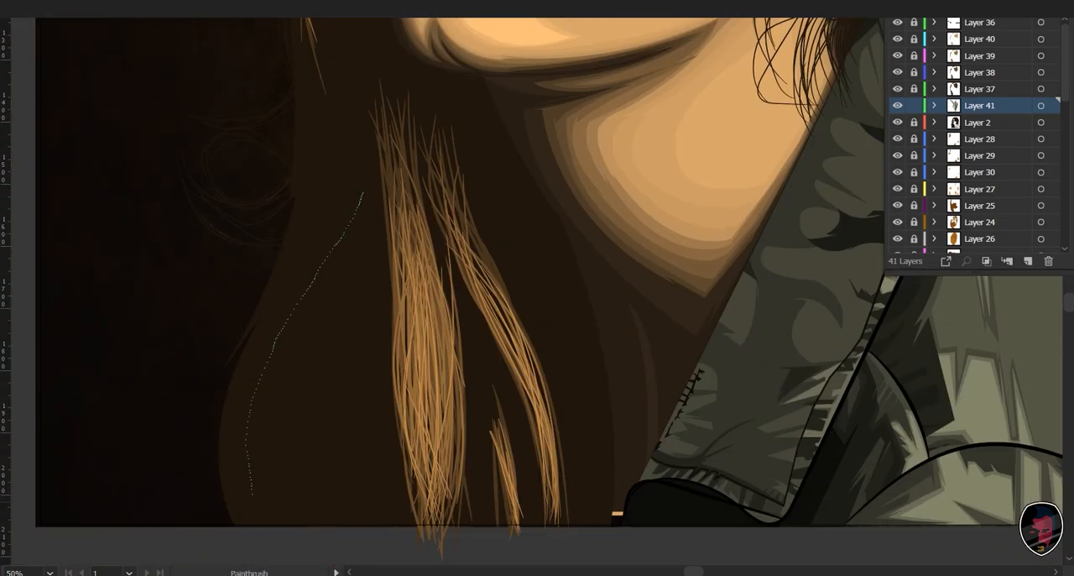
pyautogui.moveTo(251, 493); pyautogui.dragTo(260, 521)
pyautogui.moveTo(325, 221); pyautogui.dragTo(249, 469)
pyautogui.moveTo(342, 183); pyautogui.dragTo(296, 505)
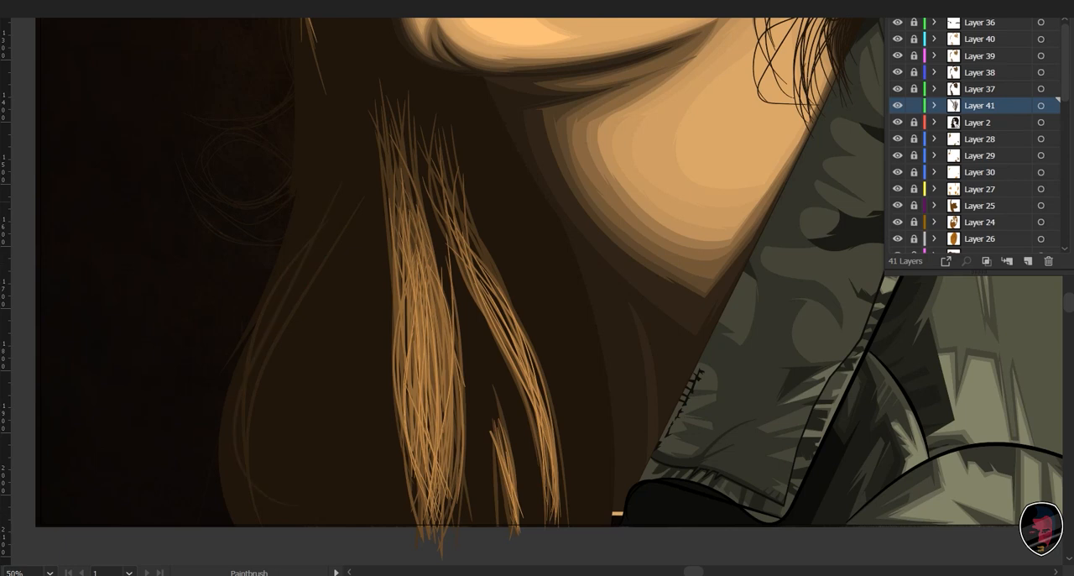
# - Fill the shadowed area between the outer hair edge and the wide lower lock with dark brown strands
pyautogui.moveTo(346, 382); pyautogui.dragTo(345, 421)
pyautogui.moveTo(347, 437); pyautogui.dragTo(367, 497)
pyautogui.moveTo(338, 301); pyautogui.dragTo(339, 468)
pyautogui.moveTo(332, 257)
pyautogui.mouseDown()
pyautogui.moveTo(309, 319)
pyautogui.moveTo(302, 467)
pyautogui.mouseUp()
pyautogui.moveTo(314, 281)
pyautogui.mouseDown()
pyautogui.moveTo(286, 349)
pyautogui.moveTo(268, 479)
pyautogui.mouseUp()
# - Paint dark brown strands down the outer hair edge from the tip of the thin outer lock
pyautogui.moveTo(378, 277); pyautogui.dragTo(396, 439)
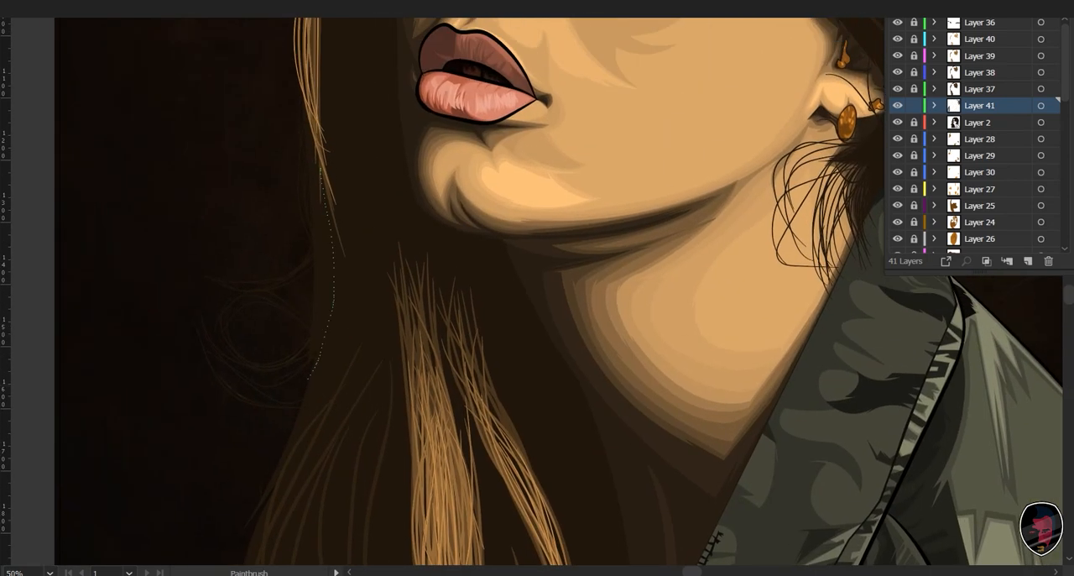
pyautogui.moveTo(308, 380); pyautogui.dragTo(300, 393)
pyautogui.moveTo(331, 187)
pyautogui.mouseDown()
pyautogui.moveTo(278, 415)
pyautogui.moveTo(324, 398)
pyautogui.mouseUp()
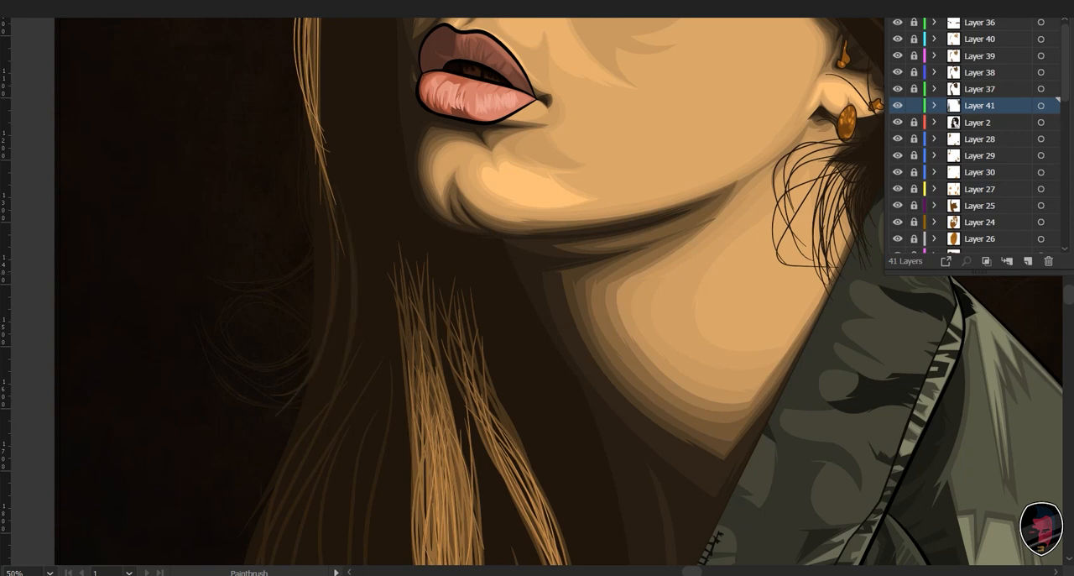
# - Paint long dark brown strands through the shadowed hair between the lower highlighted locks and the neck and jacket collar on Layer 41
pyautogui.moveTo(421, 403); pyautogui.dragTo(336, 229)
pyautogui.moveTo(468, 276); pyautogui.dragTo(523, 530)
pyautogui.moveTo(443, 151); pyautogui.dragTo(527, 437)
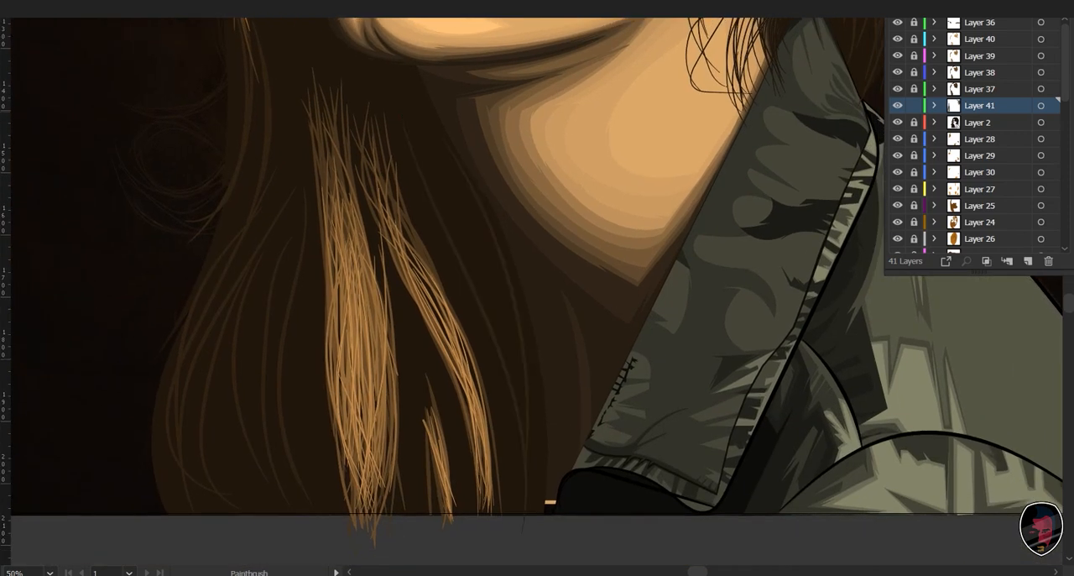
pyautogui.moveTo(420, 127)
pyautogui.mouseDown()
pyautogui.moveTo(497, 453)
pyautogui.moveTo(513, 386)
pyautogui.mouseUp()
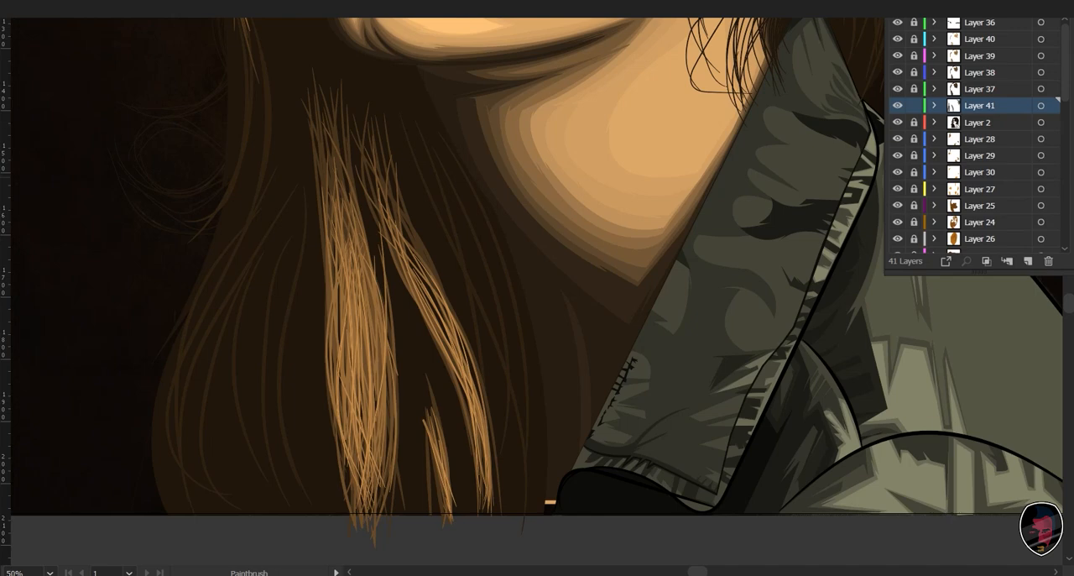
pyautogui.moveTo(419, 151); pyautogui.dragTo(568, 516)
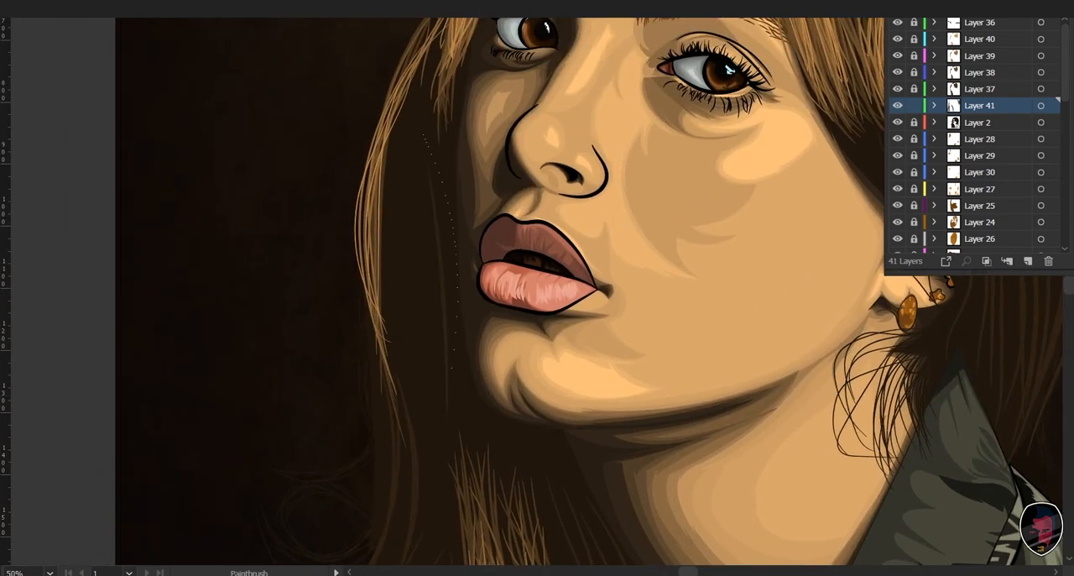
# - Paint long, gently curved dark brown strands in the shadowed hair between the thin outer lock and the mouth and chin
pyautogui.moveTo(422, 134)
pyautogui.mouseDown()
pyautogui.moveTo(443, 435)
pyautogui.moveTo(425, 423)
pyautogui.mouseUp()
pyautogui.moveTo(410, 207); pyautogui.dragTo(410, 329)
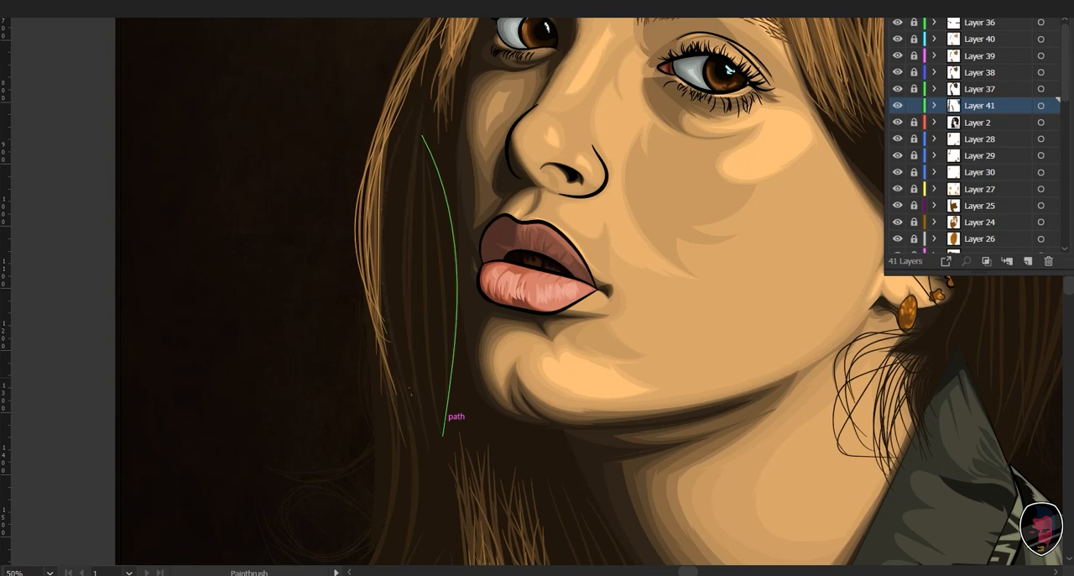
pyautogui.moveTo(401, 185); pyautogui.dragTo(396, 337)
pyautogui.moveTo(411, 302); pyautogui.dragTo(390, 498)
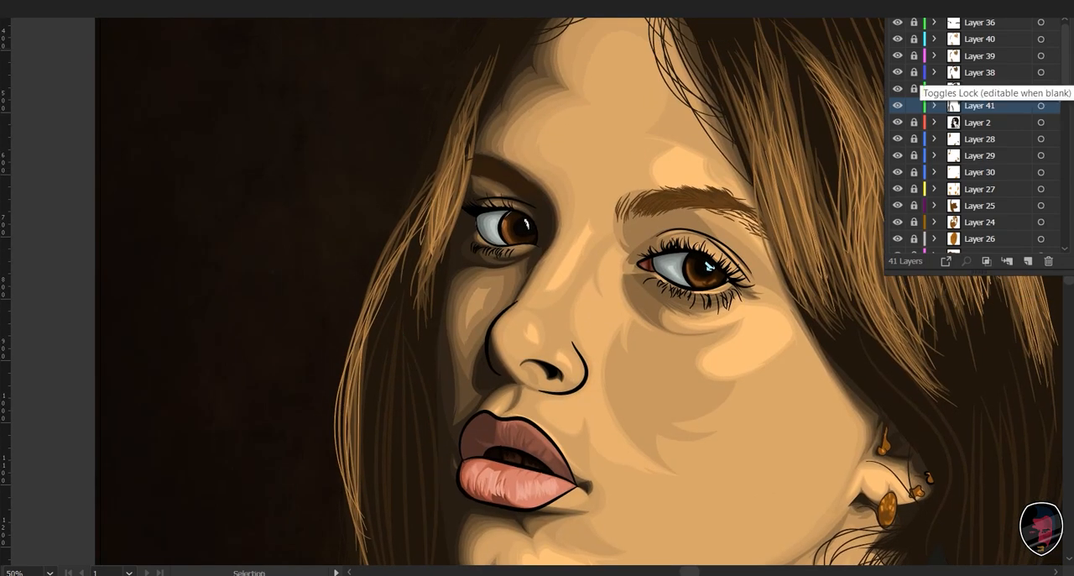
# - Hide the reference photo on Layer 1 to check the whole vector portrait without it, and show the photo again
pyautogui.hotkey('ctrl', '0')
pyautogui.press('b')
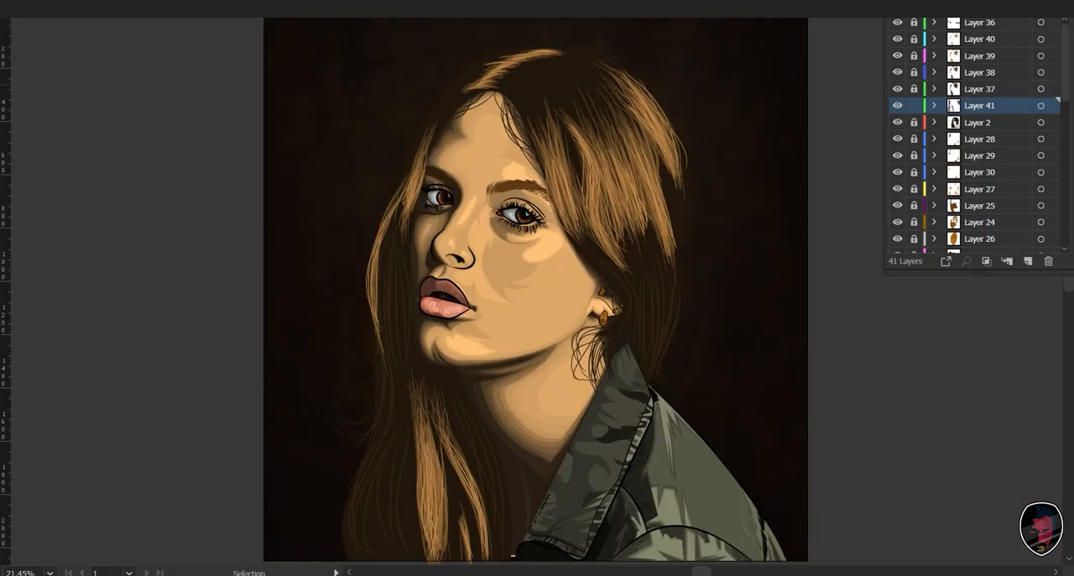
pyautogui.scroll(-5, 974, 134)
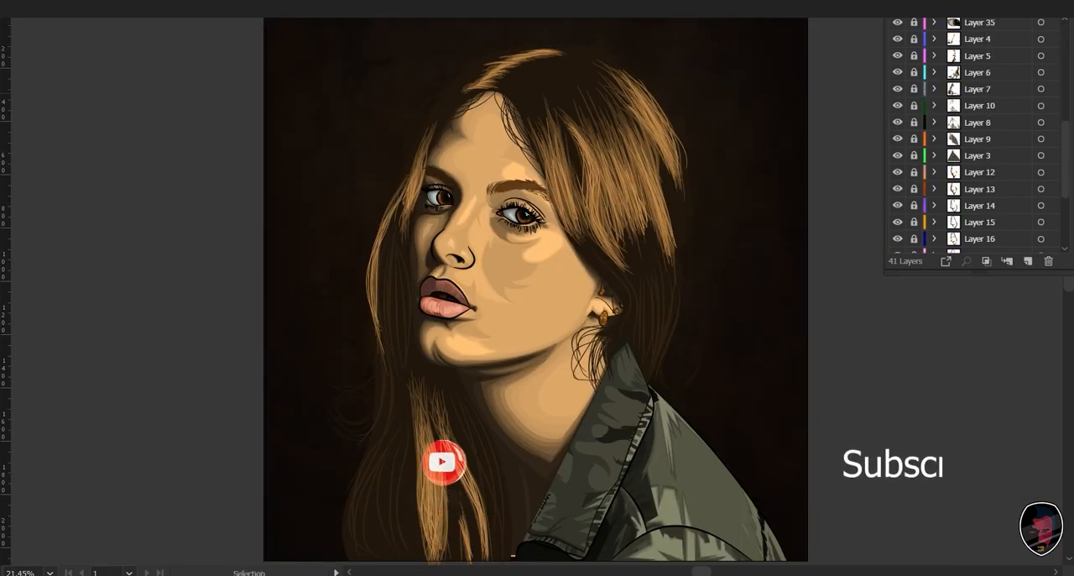
pyautogui.scroll(-3, 973, 134)
pyautogui.click(897, 245)
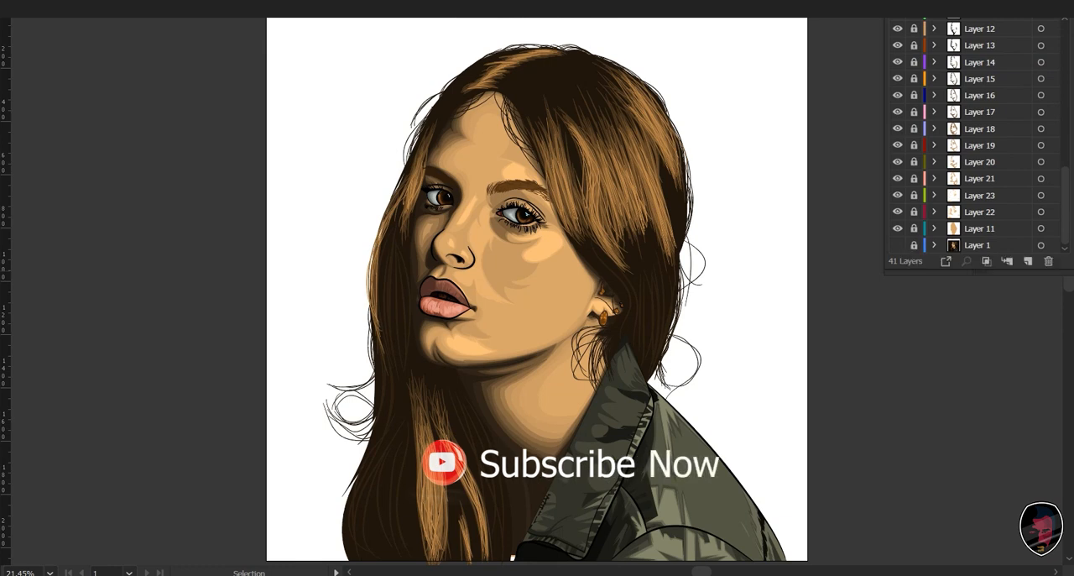
pyautogui.click(897, 245)
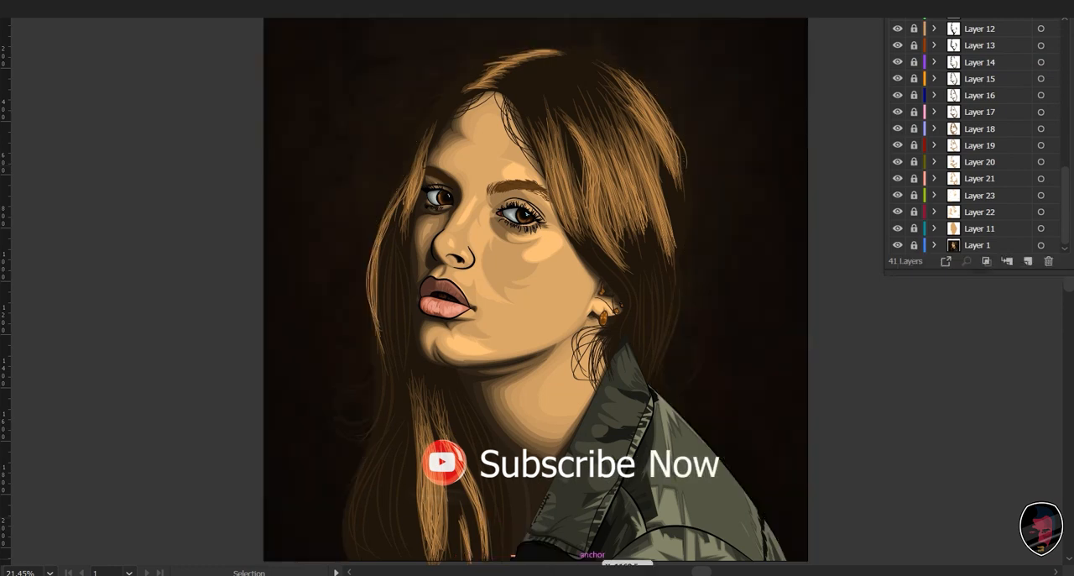